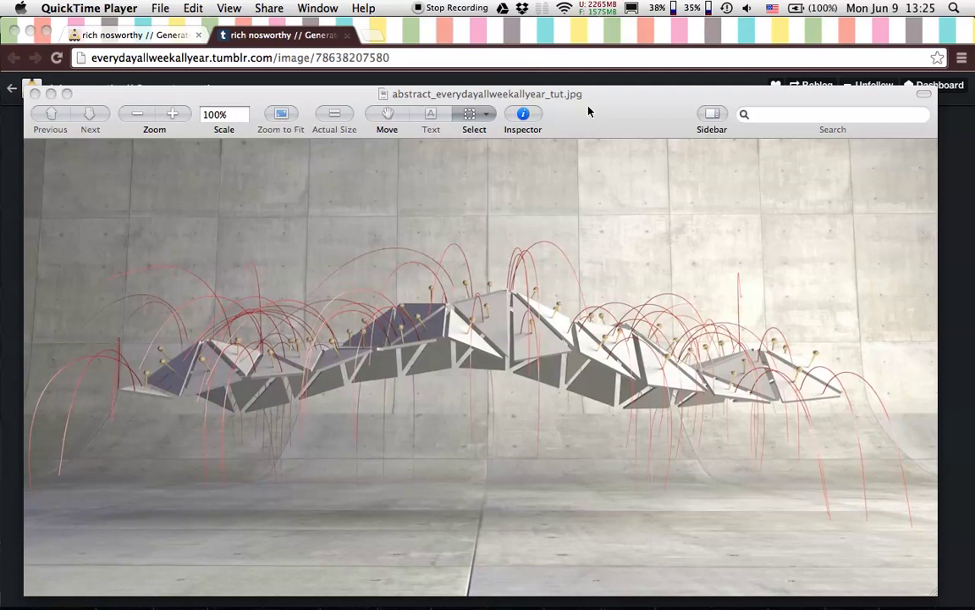
Examine the reference render abstract_everydayallweekallyear_tut.jpg and compare it with the original artwork and other posts on the Tumblr blog
drag(588, 111, 605, 96)
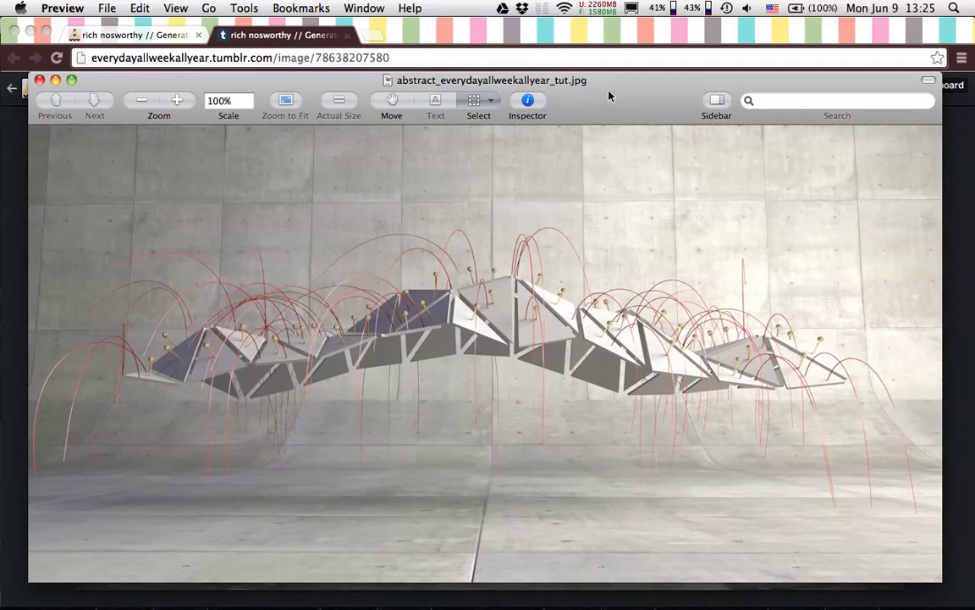
drag(609, 96, 633, 552)
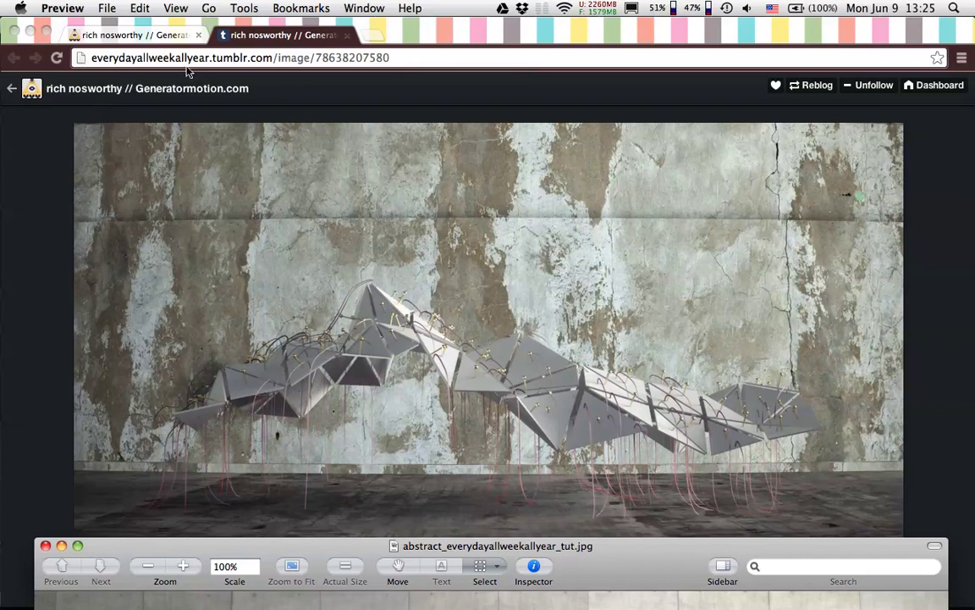
click(163, 36)
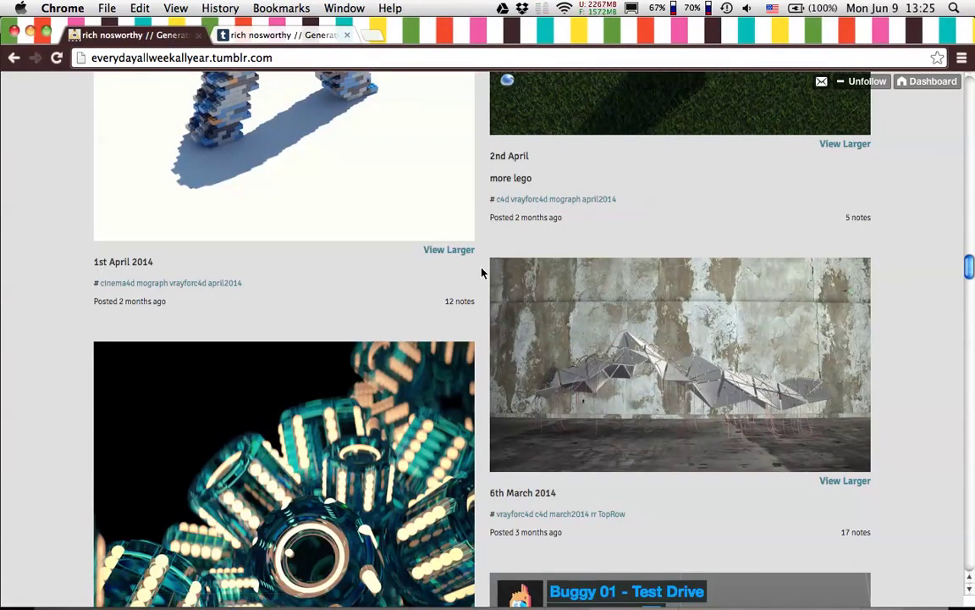
scroll(484, 262, up, 5)
scroll(483, 263, up, 15)
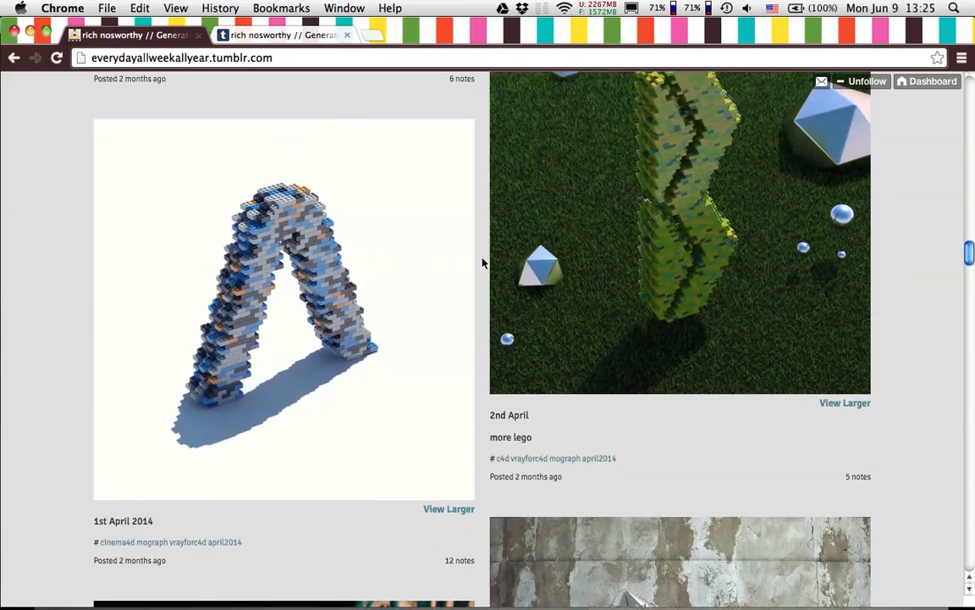
scroll(482, 254, up, 12)
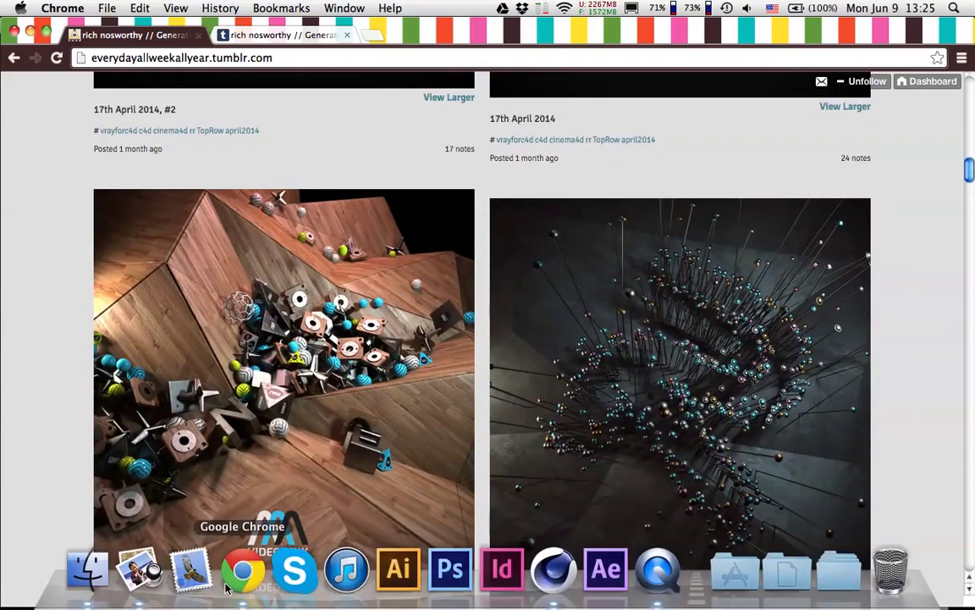
click(140, 571)
drag(593, 535, 587, 70)
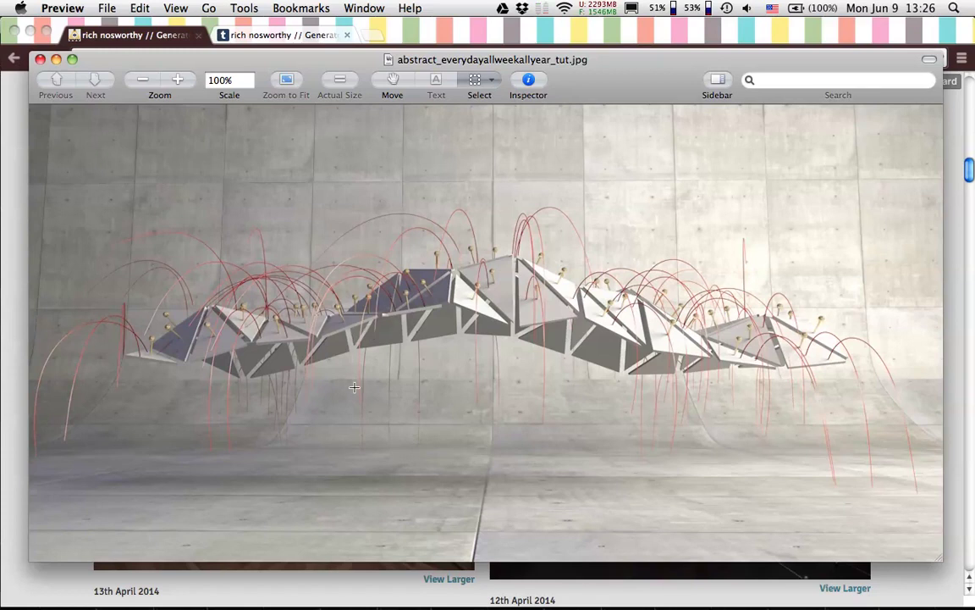
Switch to Cinema 4D and create a new empty project
key(super+Tab)
key(super+Tab)
key(super+Tab)
key(super+Tab)
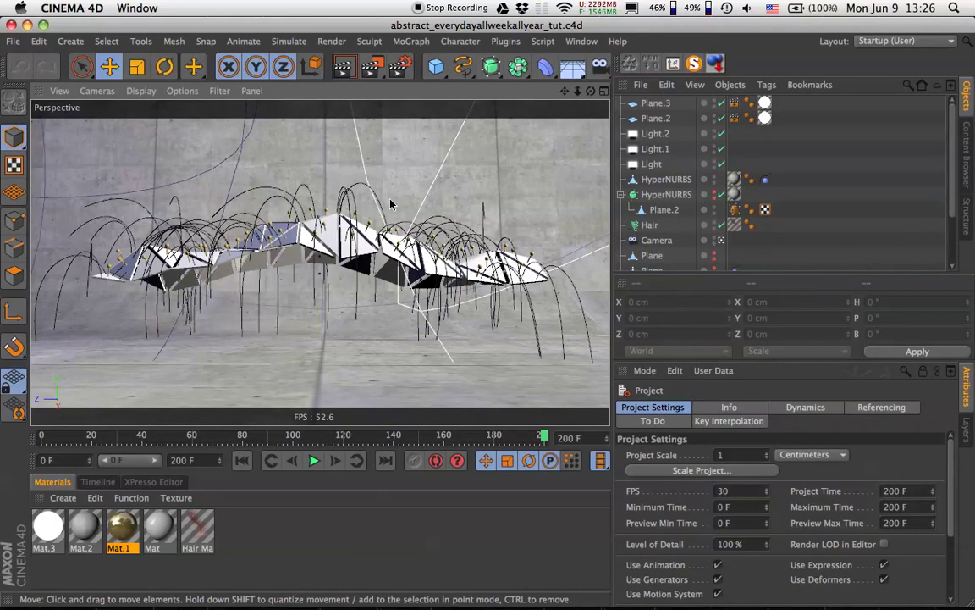
key(super+n)
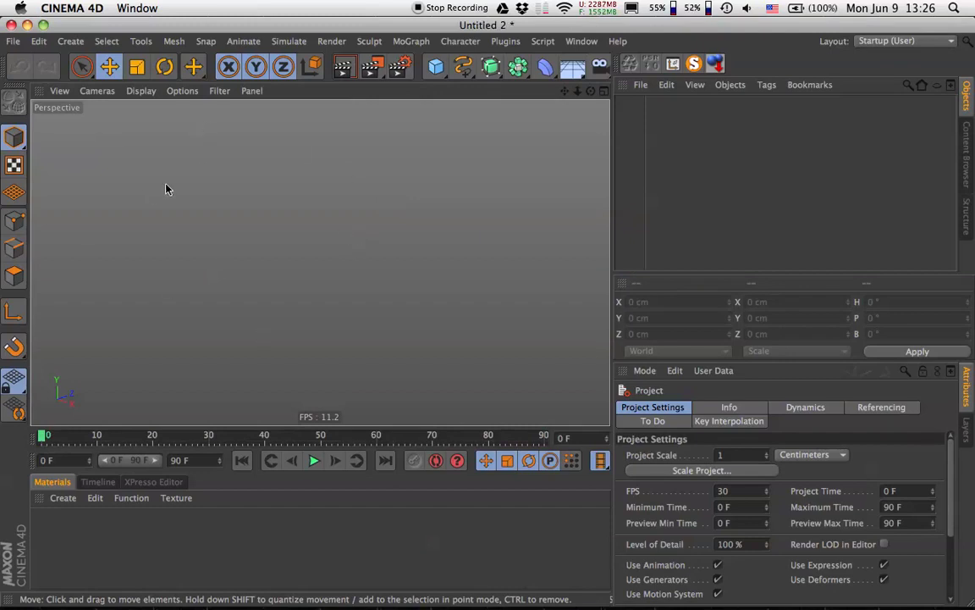
click(218, 90)
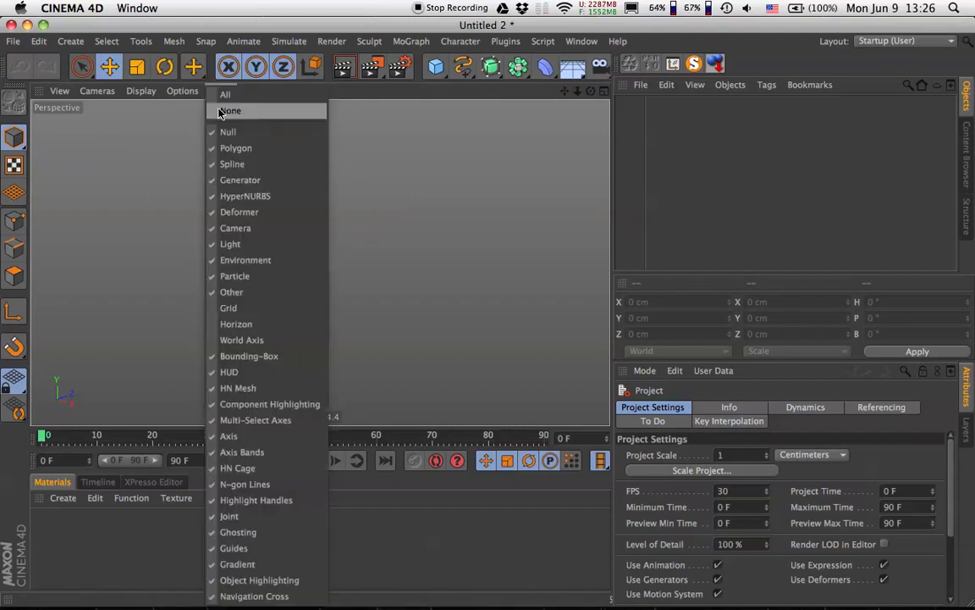
click(376, 310)
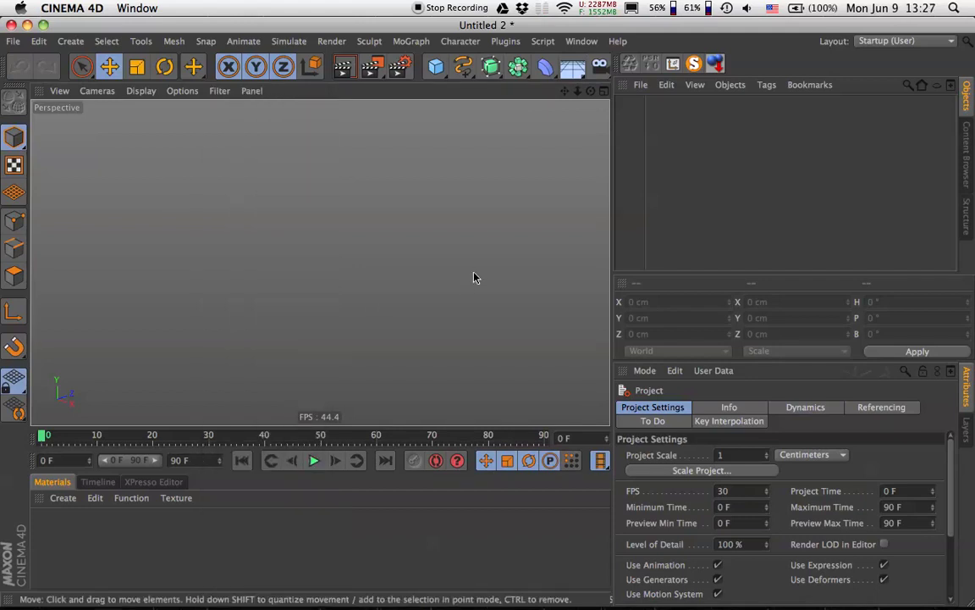
Add a Plane object and stretch it into a rectangle about 599 cm wide and 205 cm high
click(435, 66)
click(578, 114)
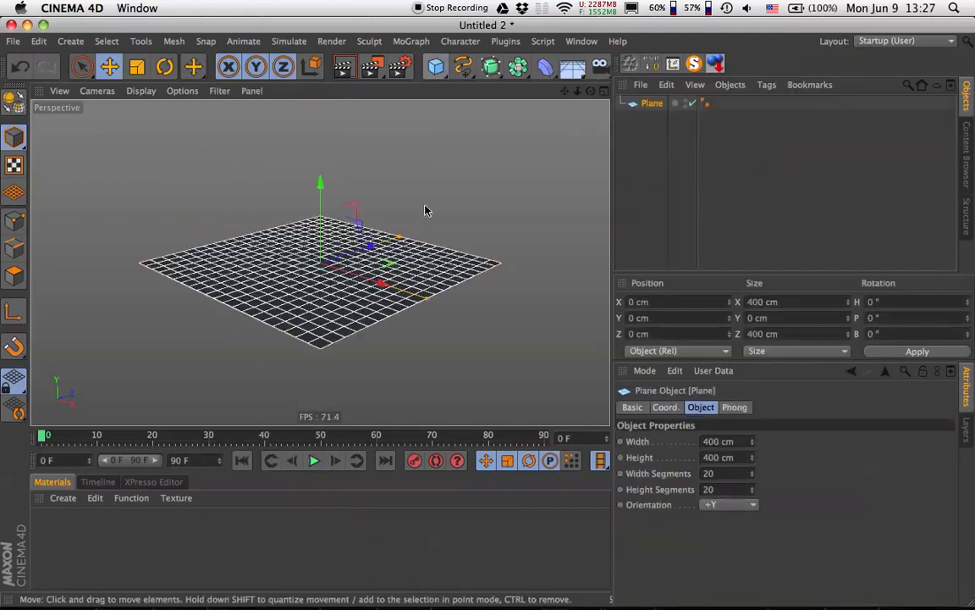
drag(401, 239, 494, 345)
mouse_move(436, 315)
alt+mouse_down()
mouse_move(407, 271)
mouse_move(369, 286)
mouse_move(424, 298)
alt+mouse_up()
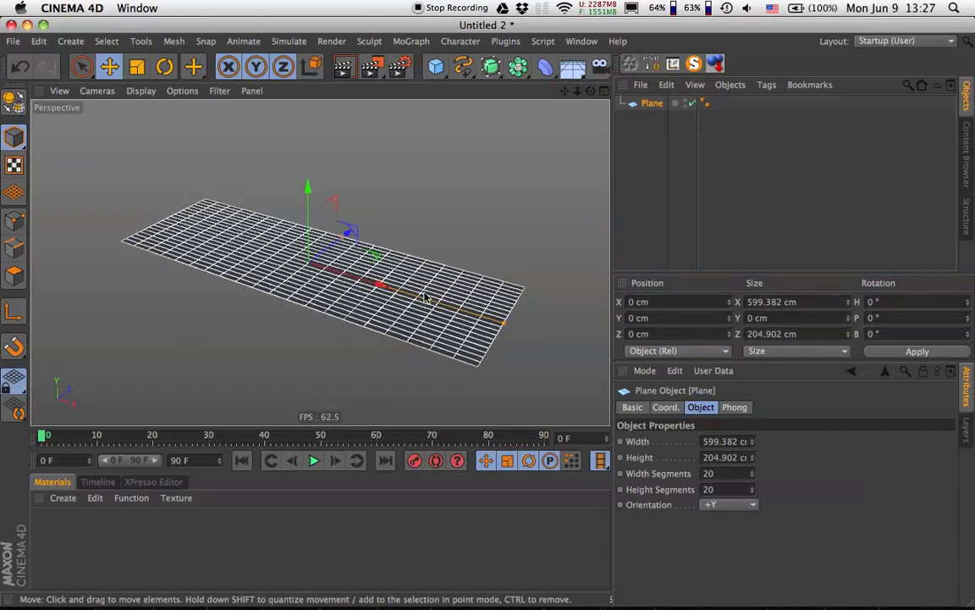
alt+middle_drag(424, 298, 408, 302)
Set the plane's width to 800 cm and height to 200 cm, with 11 width segments and 3 height segments
click(727, 441)
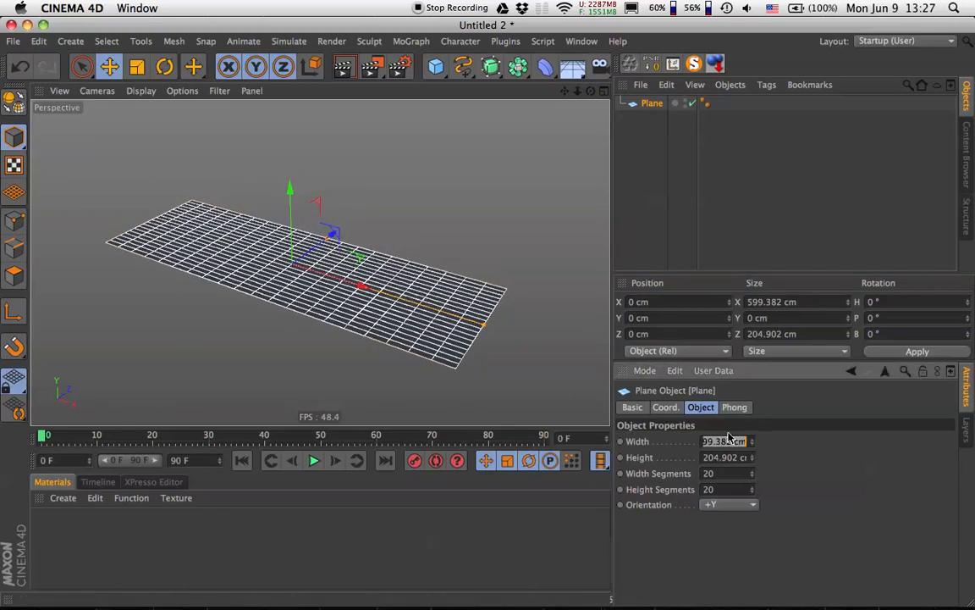
text(800)
key(Tab)
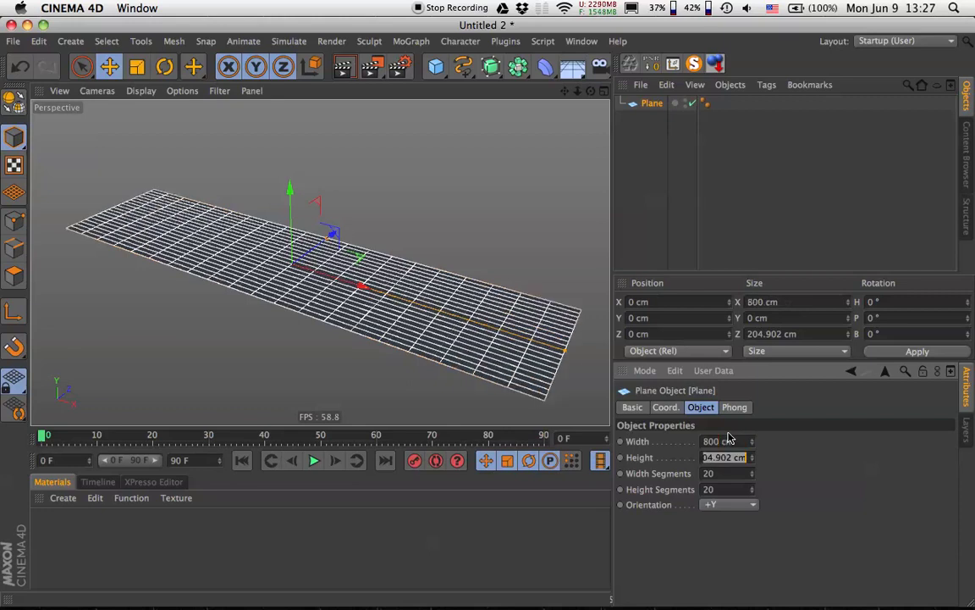
text(200)
key(Tab)
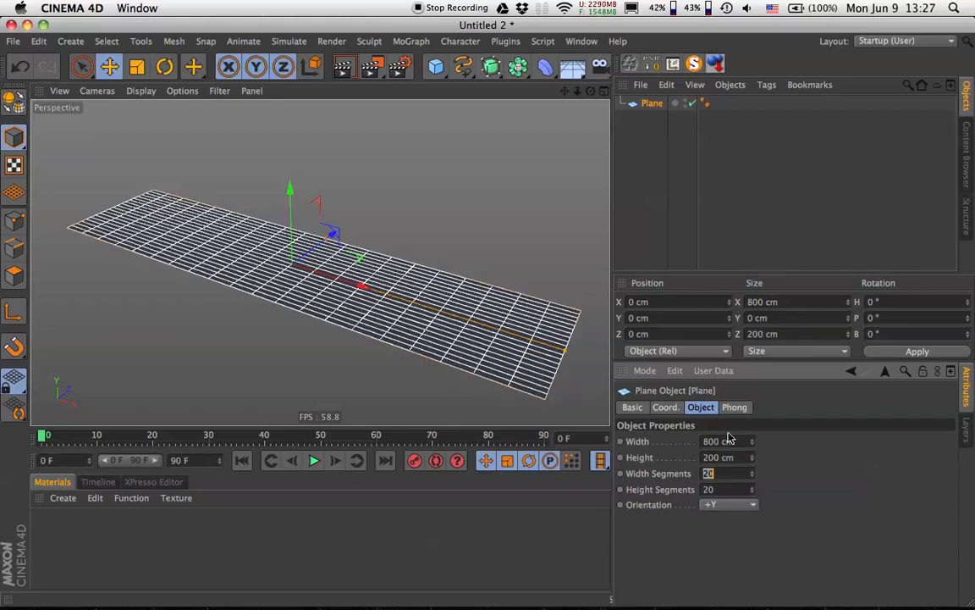
text(11)
key(Tab)
text(3)
key(Tab)
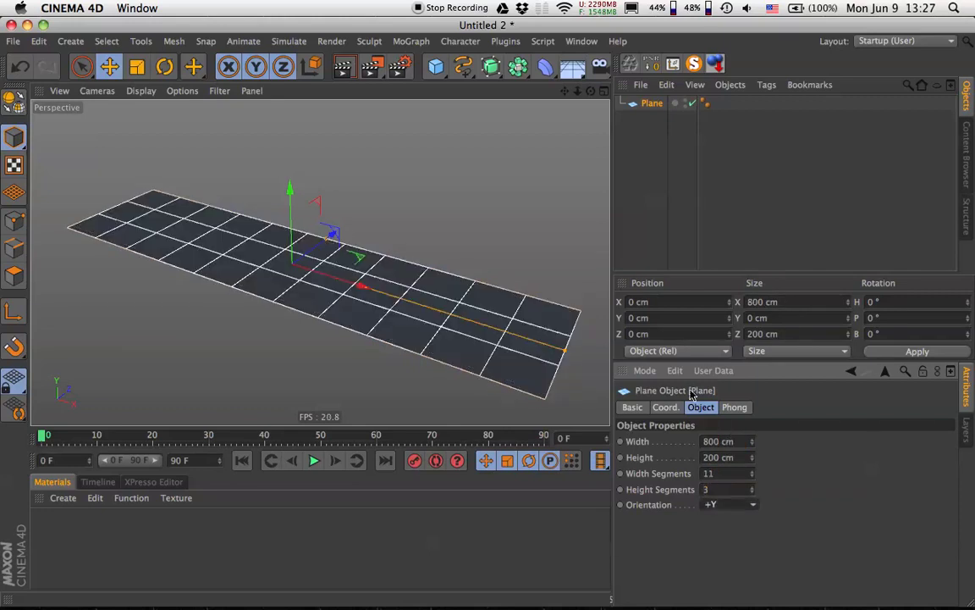
Examine the plane's segment grid from several angles, checking the proportions of its squares
alt+drag(320, 264, 361, 307)
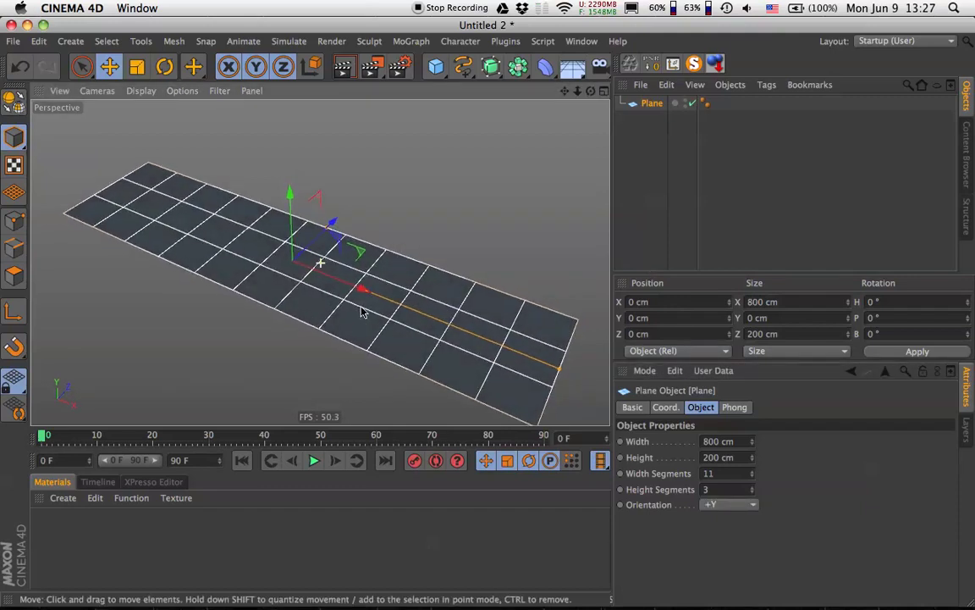
alt+middle_drag(360, 307, 364, 280)
alt+drag(345, 263, 347, 291)
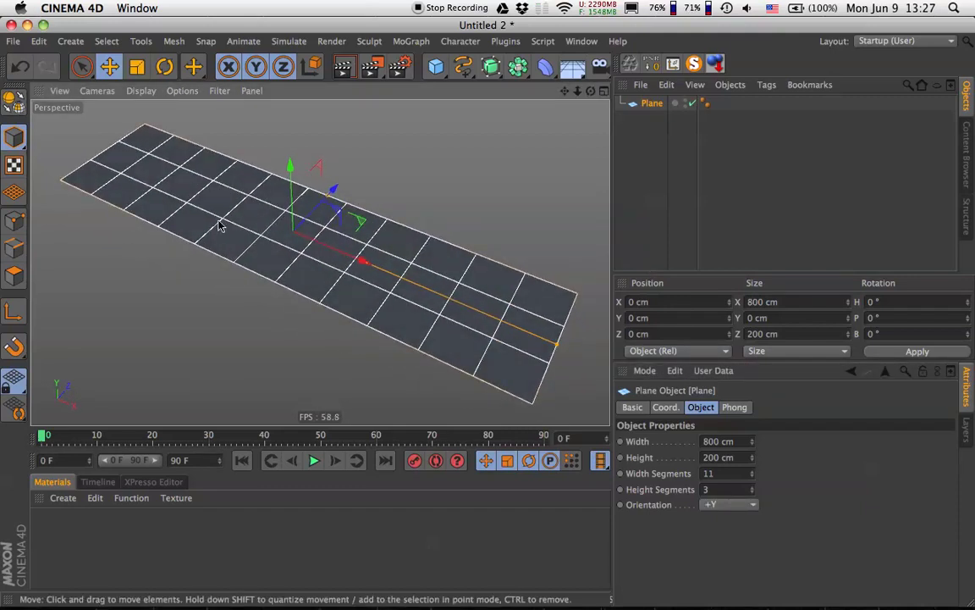
alt+drag(218, 221, 308, 261)
alt+middle_drag(185, 209, 237, 259)
alt+right_drag(180, 247, 273, 253)
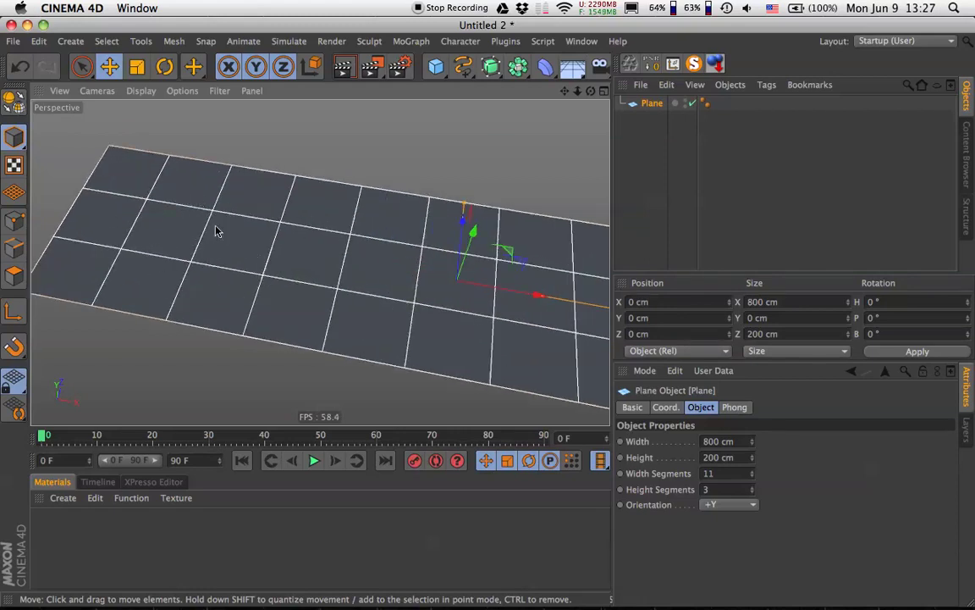
alt+drag(267, 246, 345, 311)
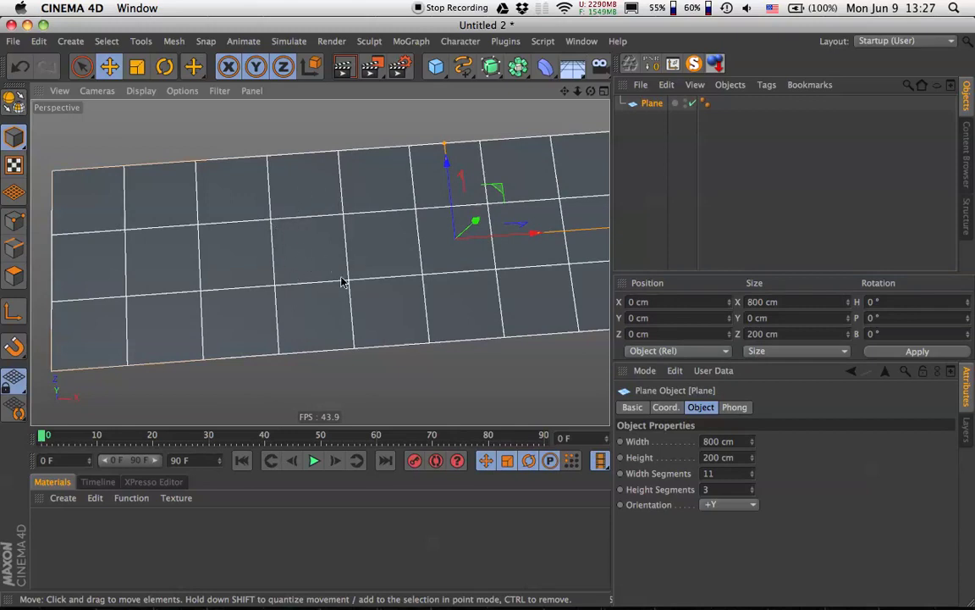
alt+drag(351, 266, 398, 220)
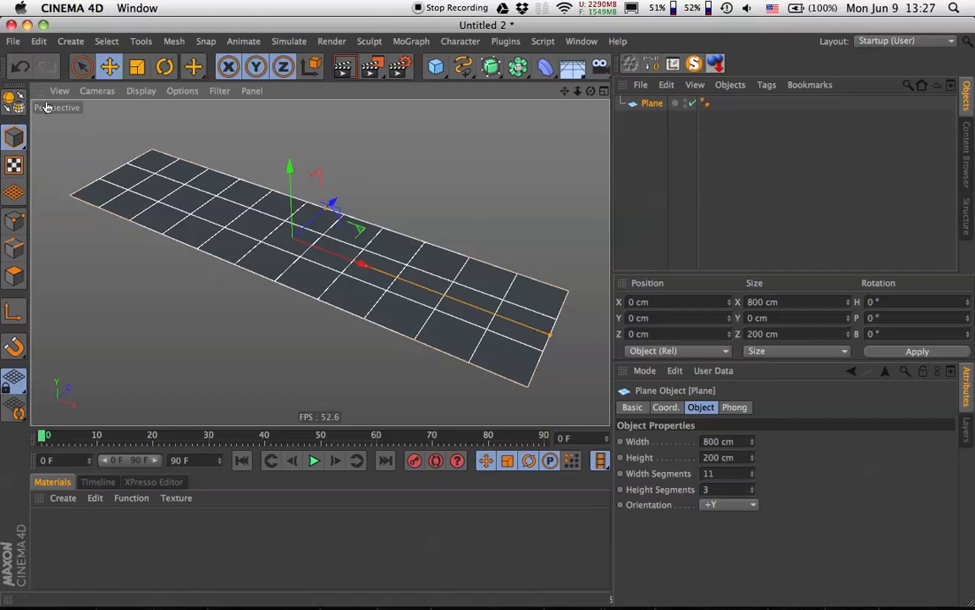
Make the plane editable and triangulate all of its polygons
click(14, 99)
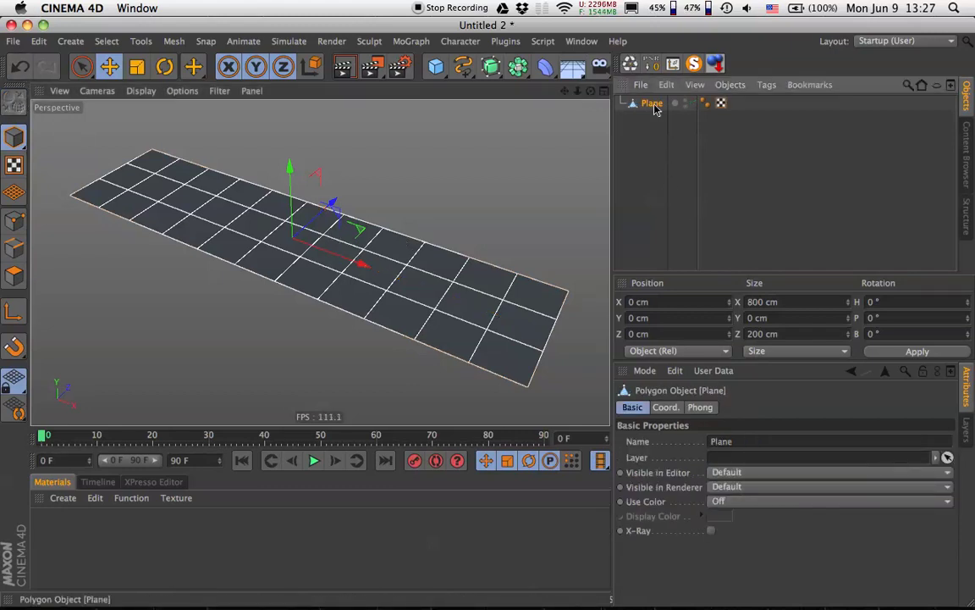
click(12, 273)
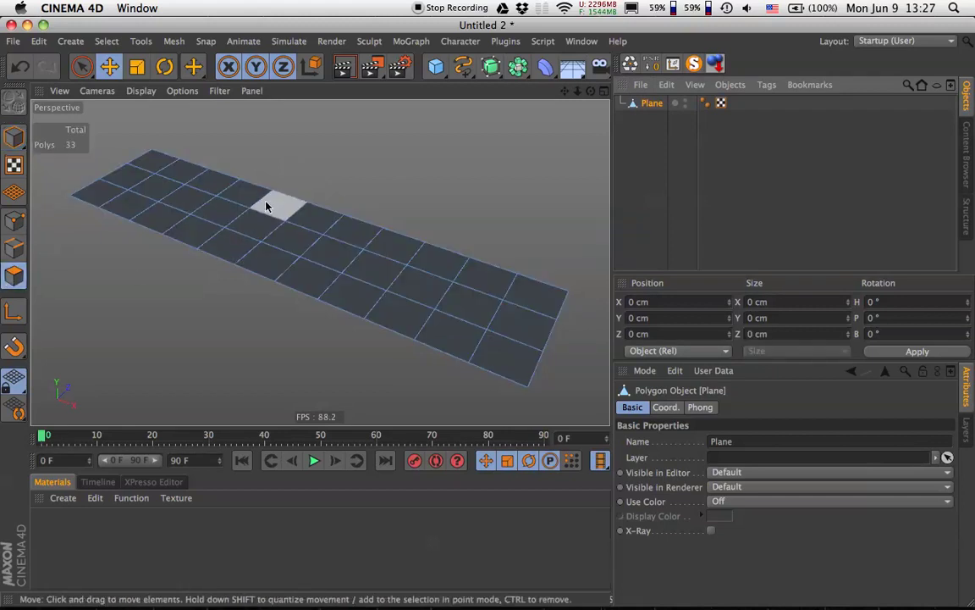
key(ctrl+a)
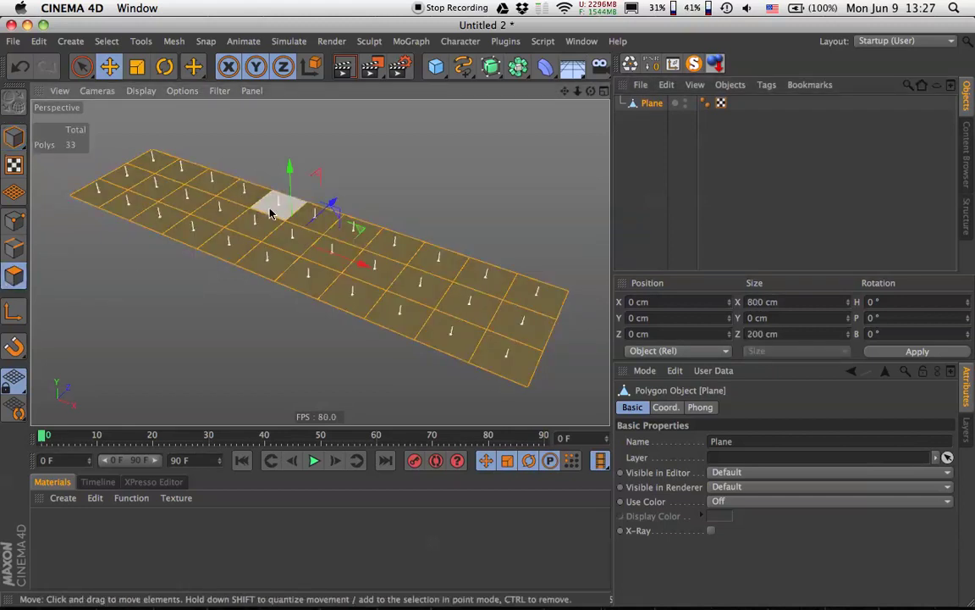
right_click(262, 219)
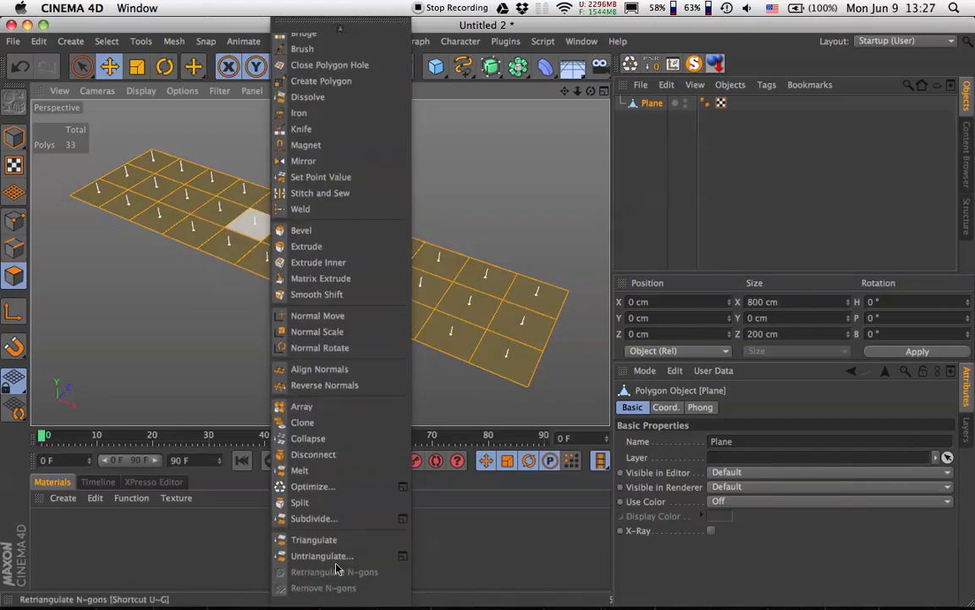
click(320, 539)
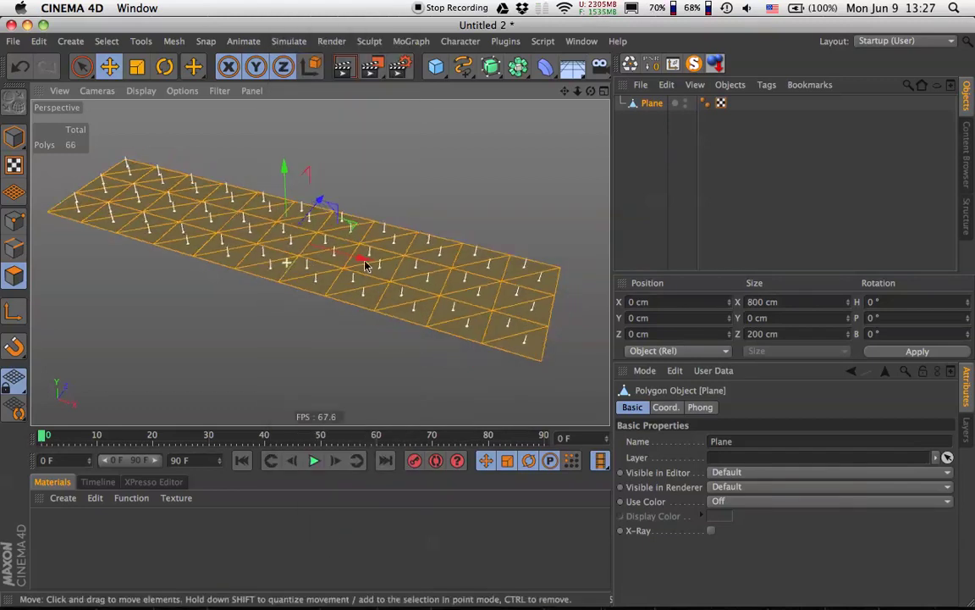
Duplicate the triangulated plane in Model mode and hide the original in both the editor and the renderer
alt+drag(365, 261, 550, 274)
alt+middle_drag(401, 253, 525, 252)
scroll(487, 254, up, 3)
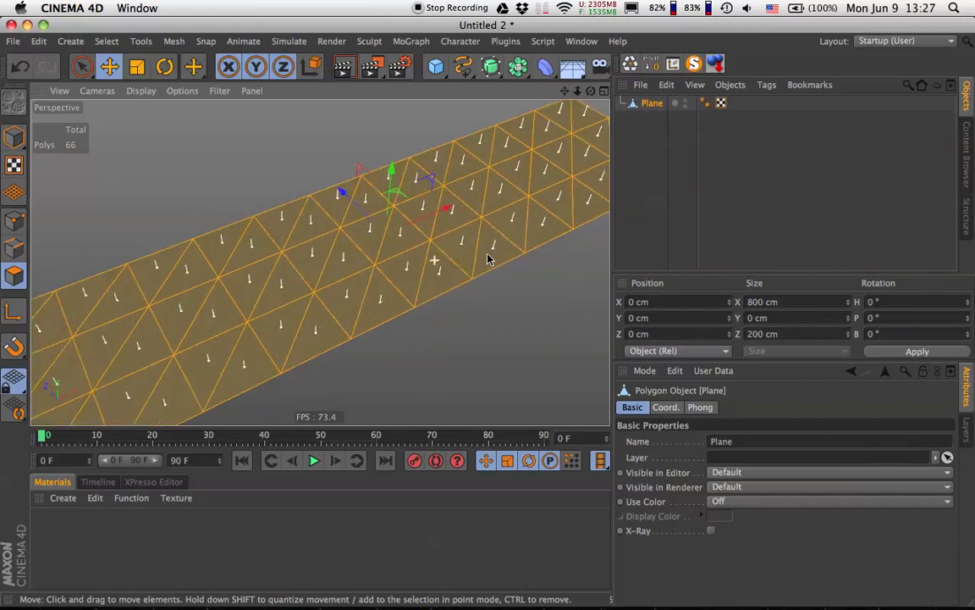
alt+middle_drag(464, 255, 449, 241)
alt+right_drag(446, 241, 309, 253)
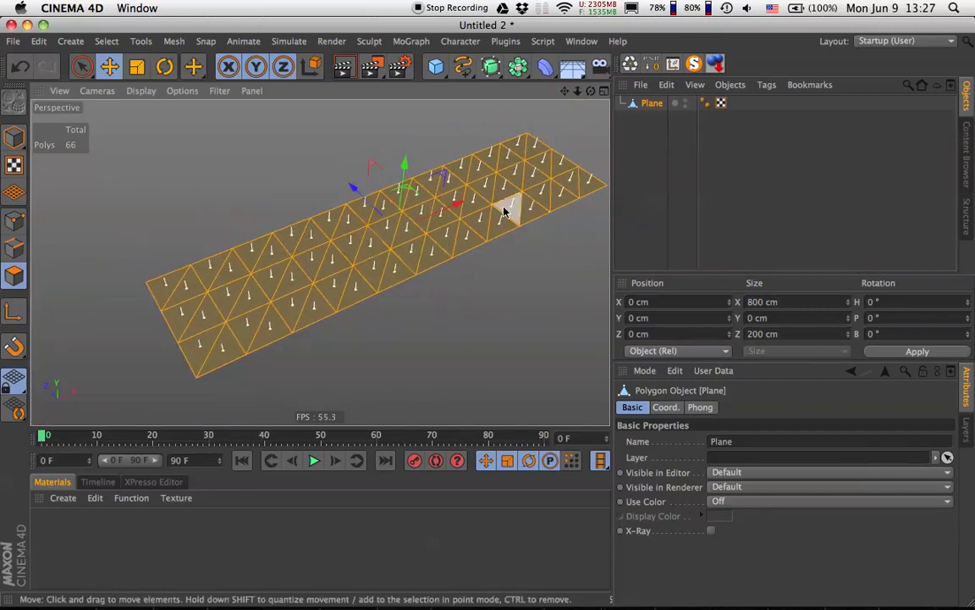
alt+middle_drag(381, 212, 368, 211)
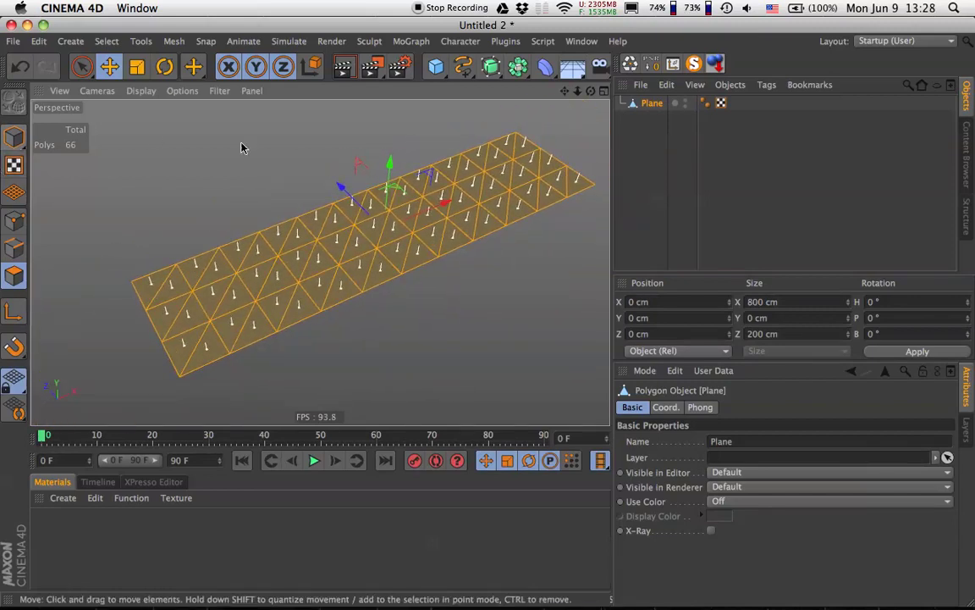
click(15, 138)
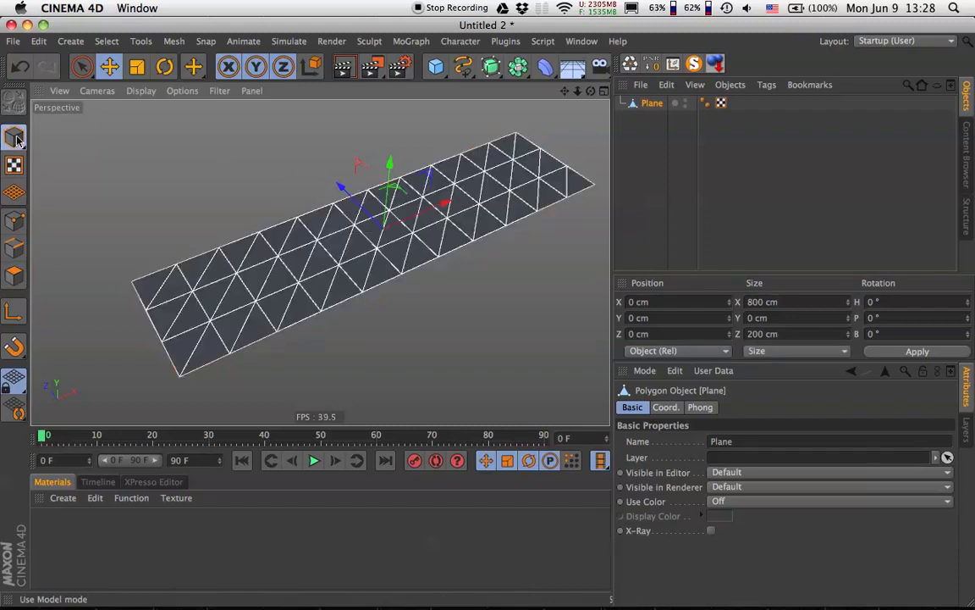
key(super+c)
key(super+v)
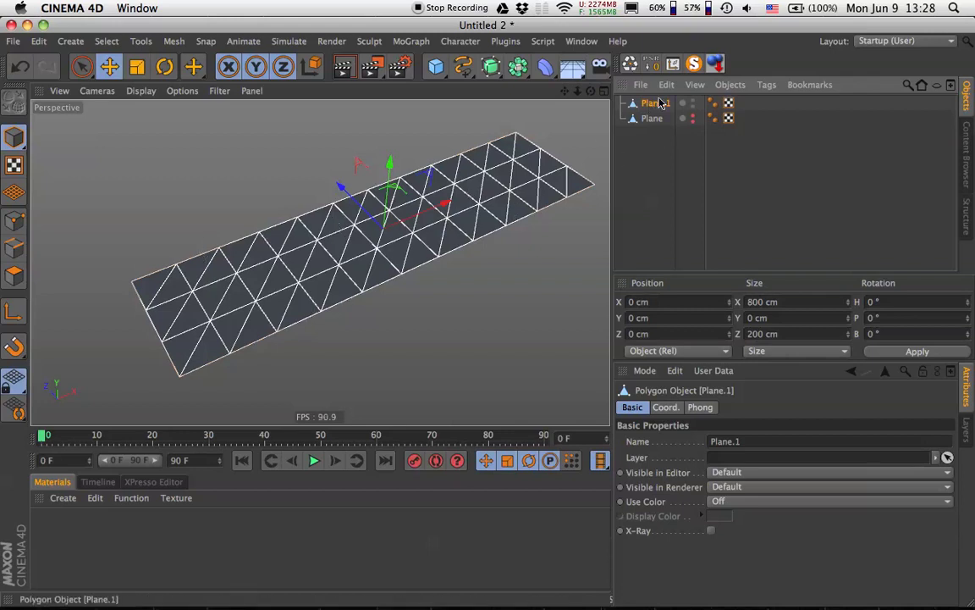
Apply Extrude Inner to all polygons of the duplicated plane with a 5 cm offset and Preserve Groups enabled
click(14, 275)
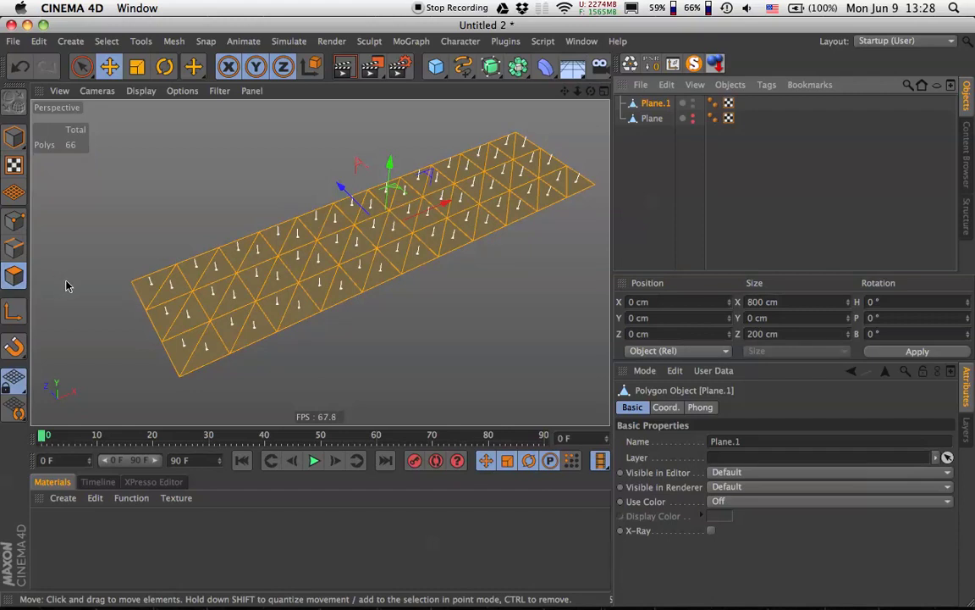
right_click(325, 259)
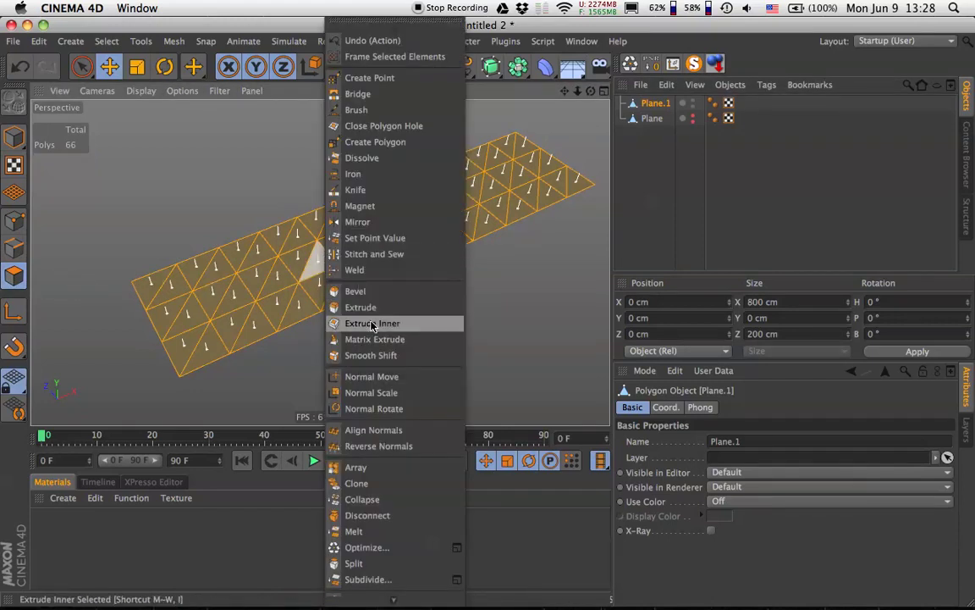
click(372, 323)
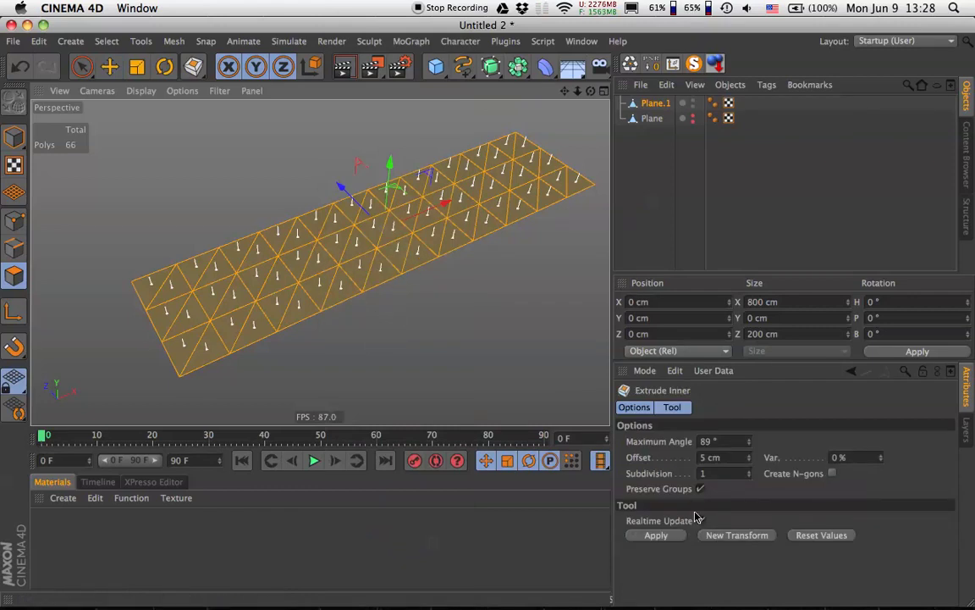
click(656, 534)
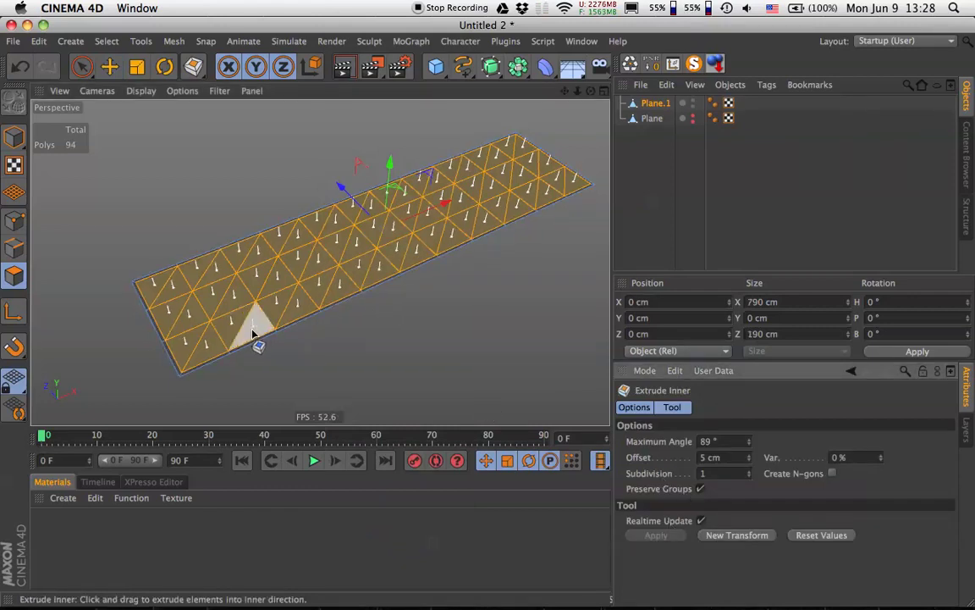
Turn off Preserve Groups for the Extrude Inner on the duplicated plane and set its offset to 2 cm
alt+right_drag(252, 332, 333, 329)
alt+middle_drag(333, 329, 316, 312)
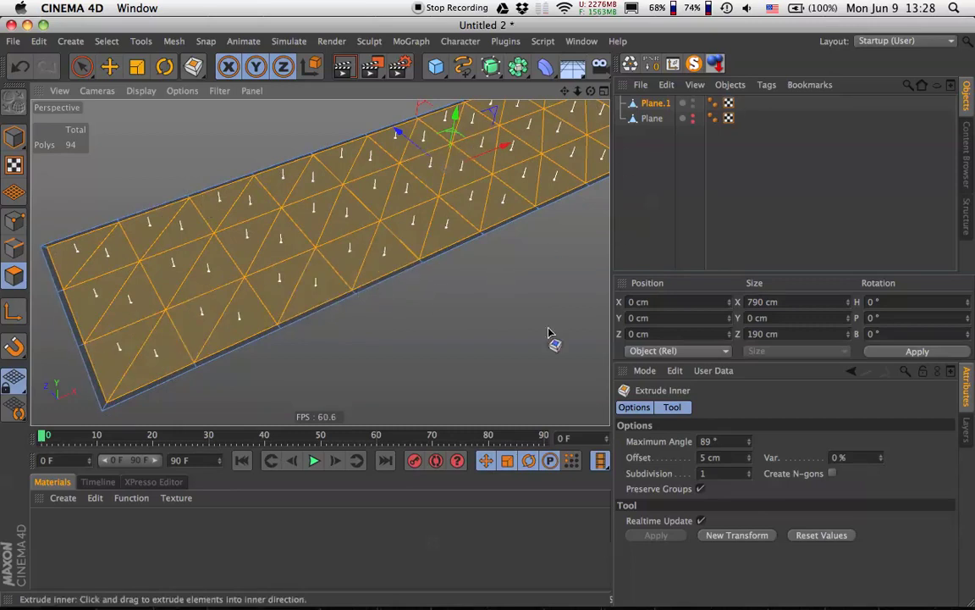
click(700, 489)
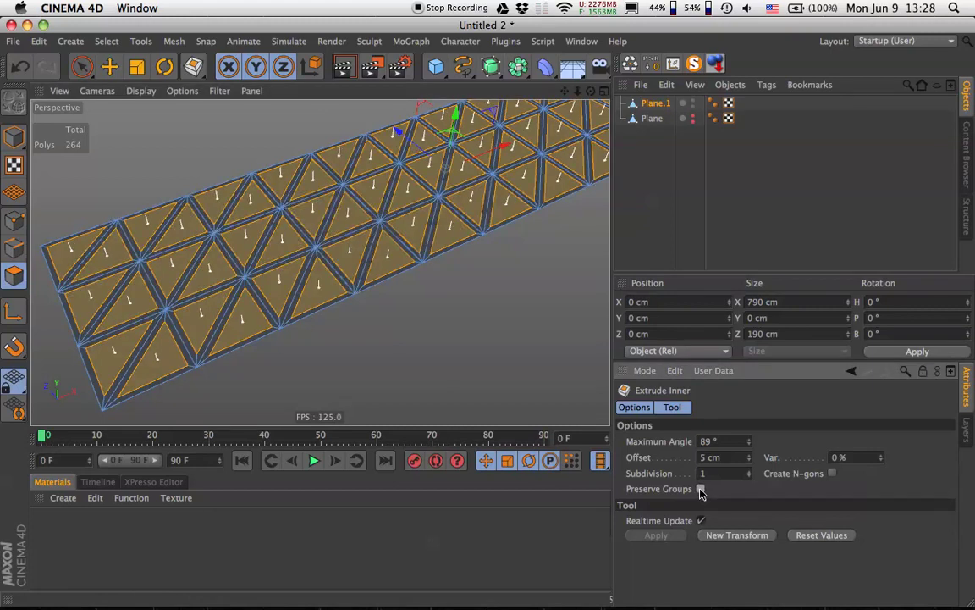
alt+drag(360, 248, 366, 249)
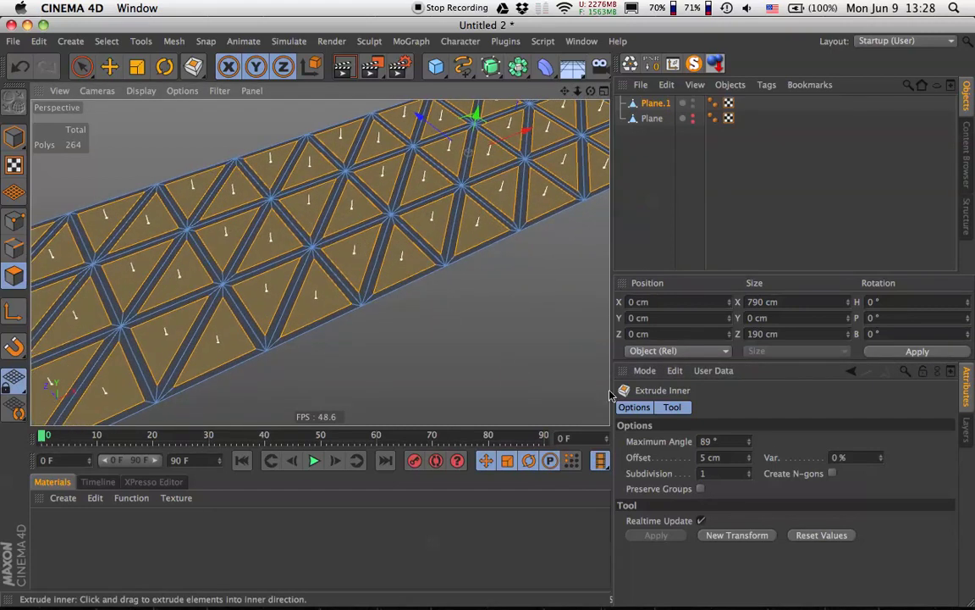
drag(726, 457, 603, 464)
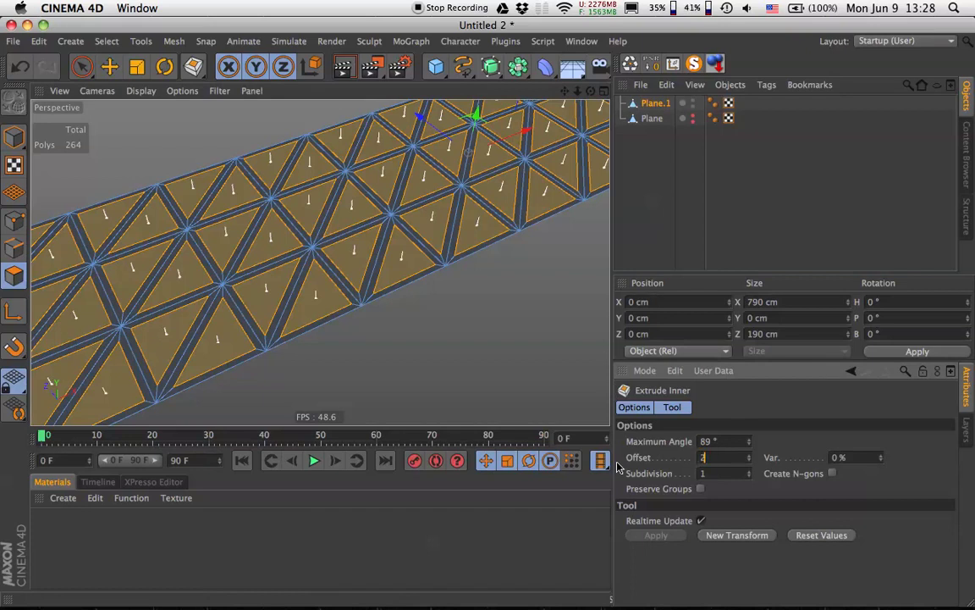
key(Return)
Invert the polygon selection and delete the border strips between the inset triangles
alt+right_drag(486, 226, 414, 246)
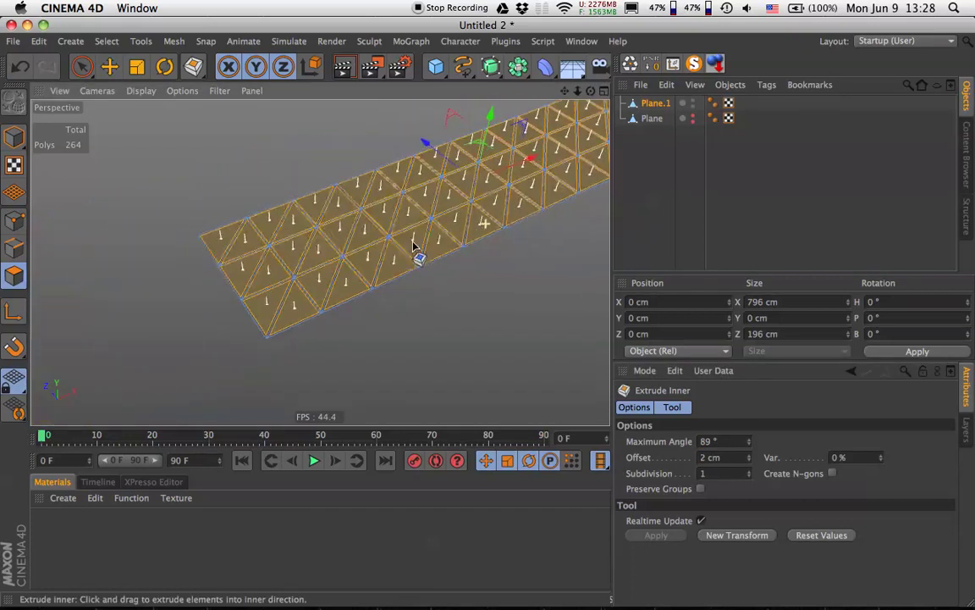
alt+middle_drag(476, 211, 390, 261)
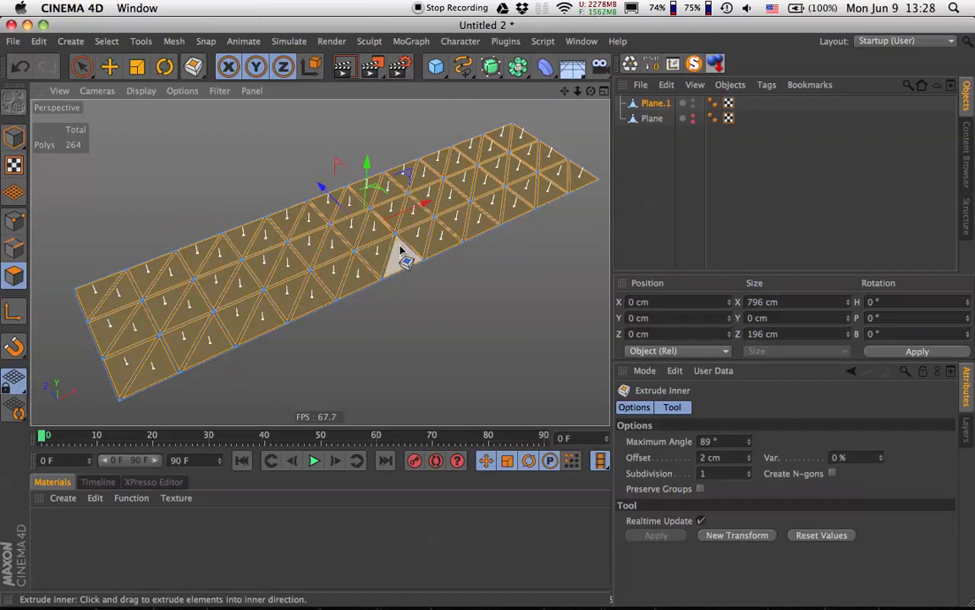
key(u)
key(i)
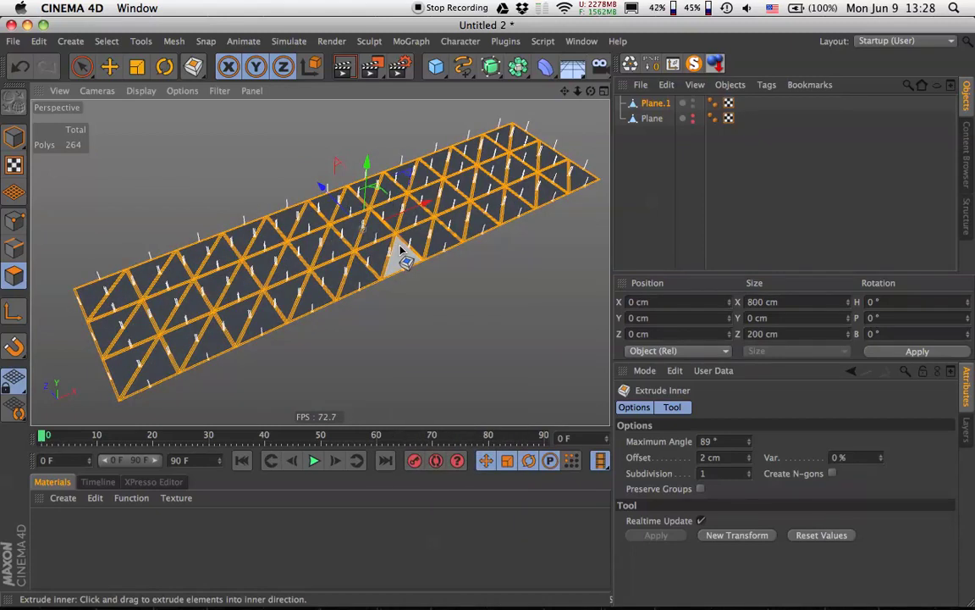
key(BackSpace)
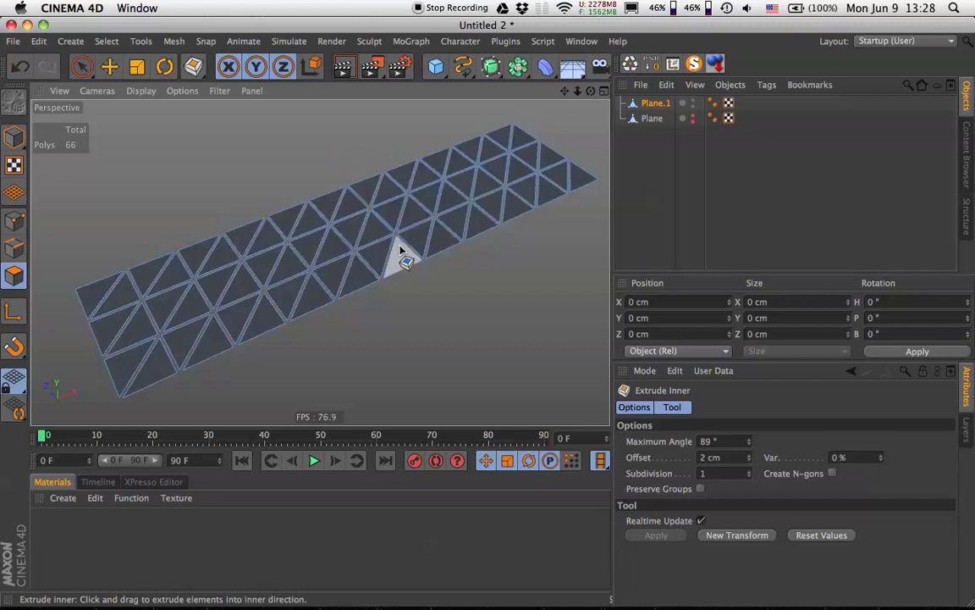
Select all points of the duplicated plane and run Optimize to remove the stray points between the triangles
alt+right_drag(298, 261, 368, 276)
alt+middle_drag(367, 276, 354, 263)
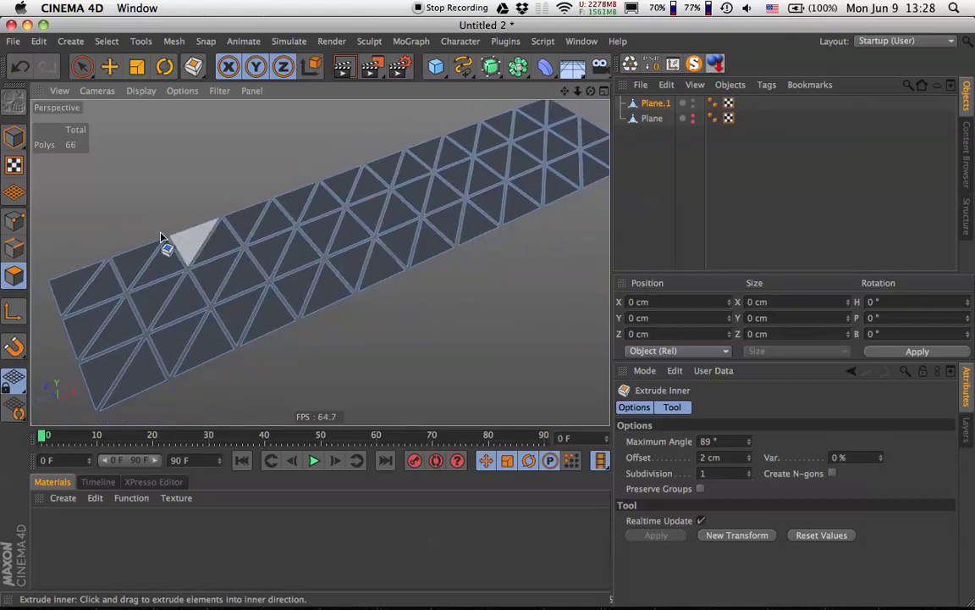
click(13, 220)
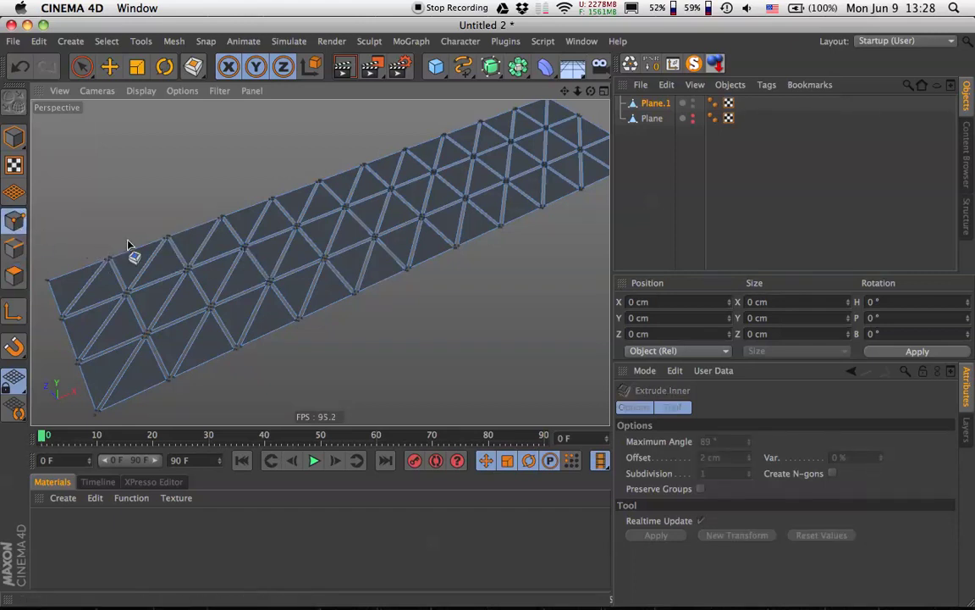
key(ctrl+a)
scroll(339, 271, up, 6)
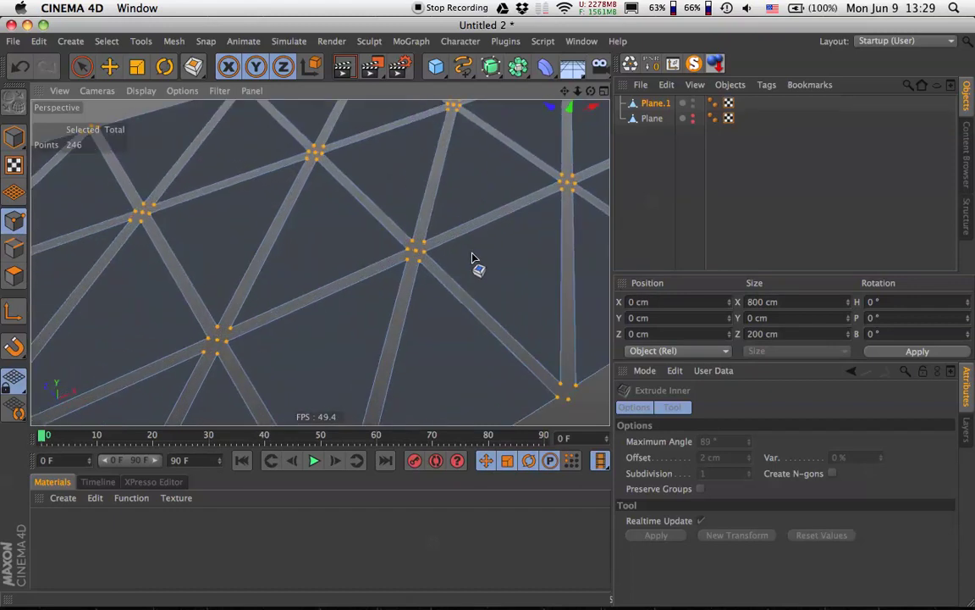
right_click(415, 254)
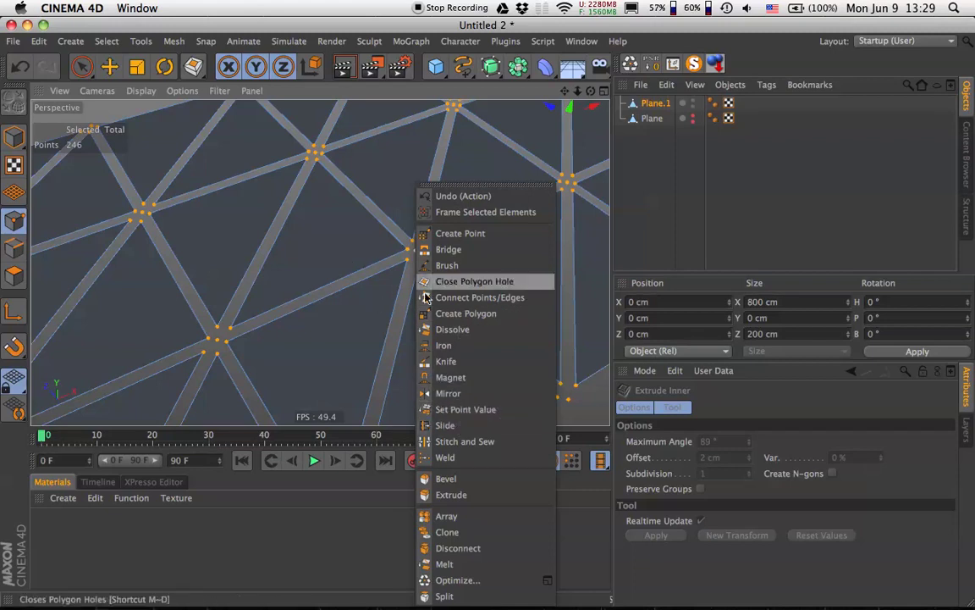
click(437, 579)
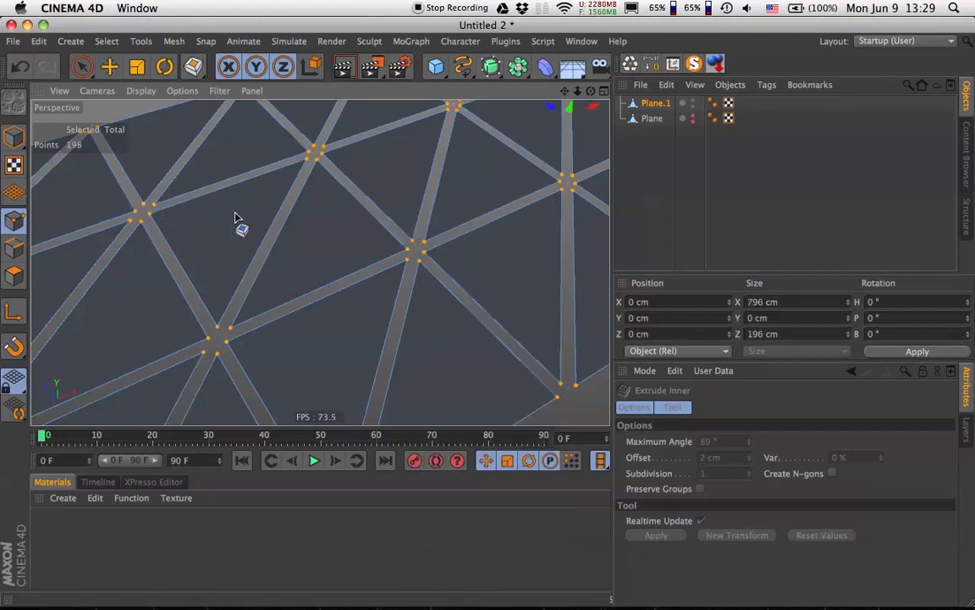
Return the separated triangle plane to Model mode
alt+right_drag(483, 254, 339, 275)
alt+drag(340, 274, 393, 233)
alt+right_drag(437, 228, 413, 237)
alt+drag(412, 236, 290, 239)
click(14, 135)
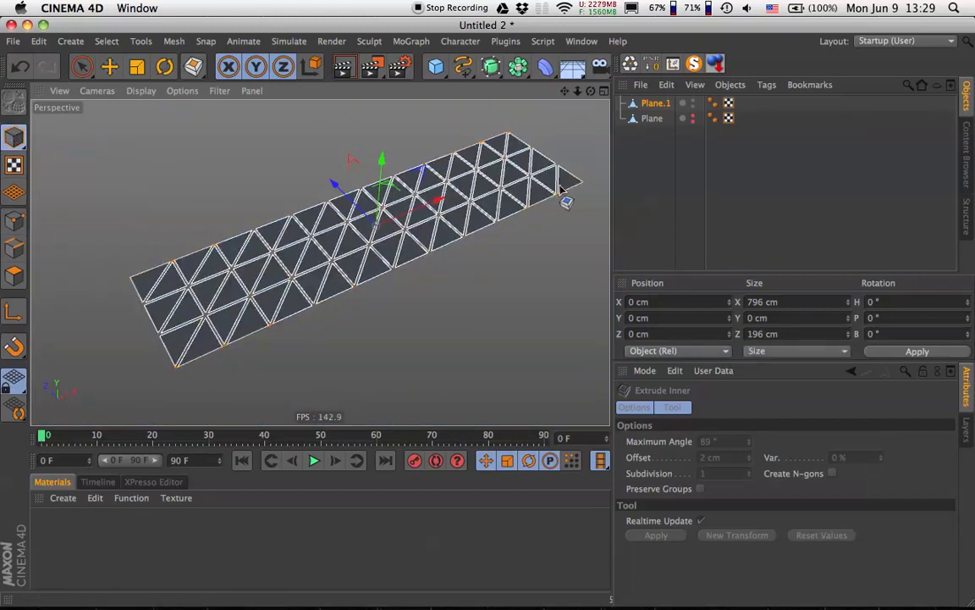
Add a Cloth NURBS object and make the separated triangle plane its child
alt+right_drag(316, 266, 440, 249)
alt+drag(346, 264, 436, 202)
alt+middle_drag(436, 202, 471, 166)
alt+right_drag(343, 235, 314, 248)
mouse_move(314, 247)
alt+mouse_down()
mouse_move(418, 163)
mouse_move(339, 250)
mouse_move(318, 257)
mouse_move(343, 225)
mouse_move(312, 264)
mouse_move(320, 262)
alt+mouse_up()
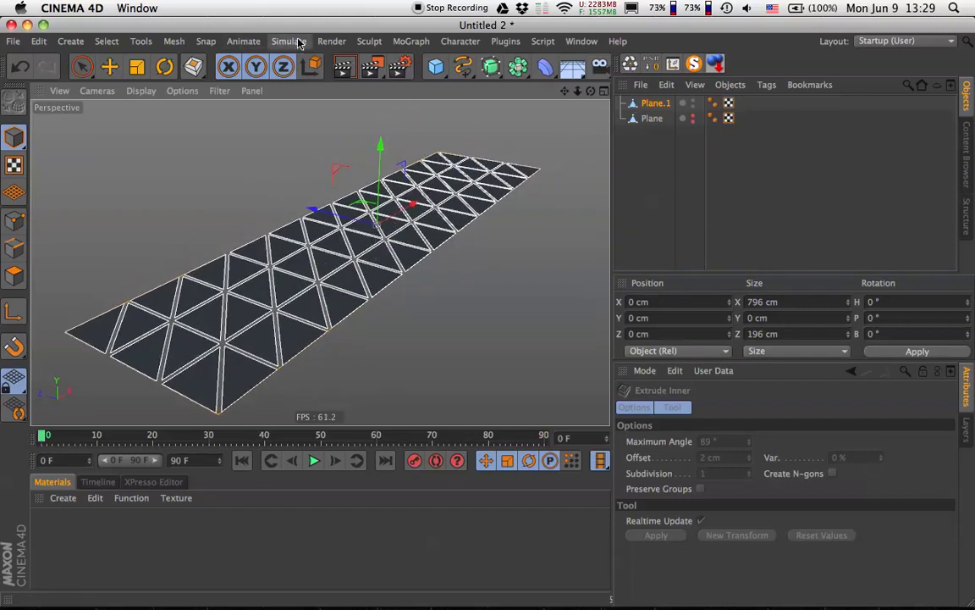
click(324, 42)
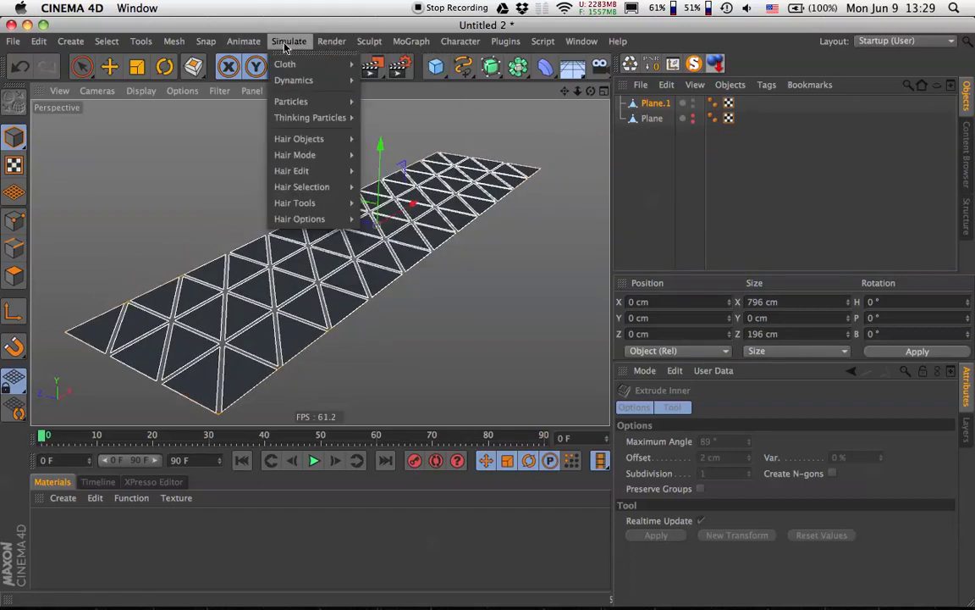
mouse_move(288, 64)
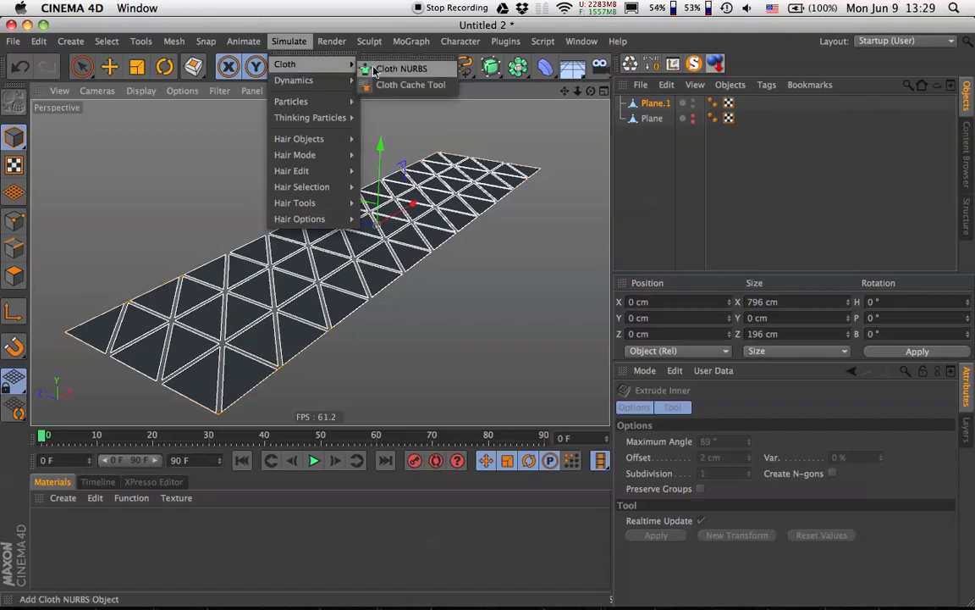
click(377, 69)
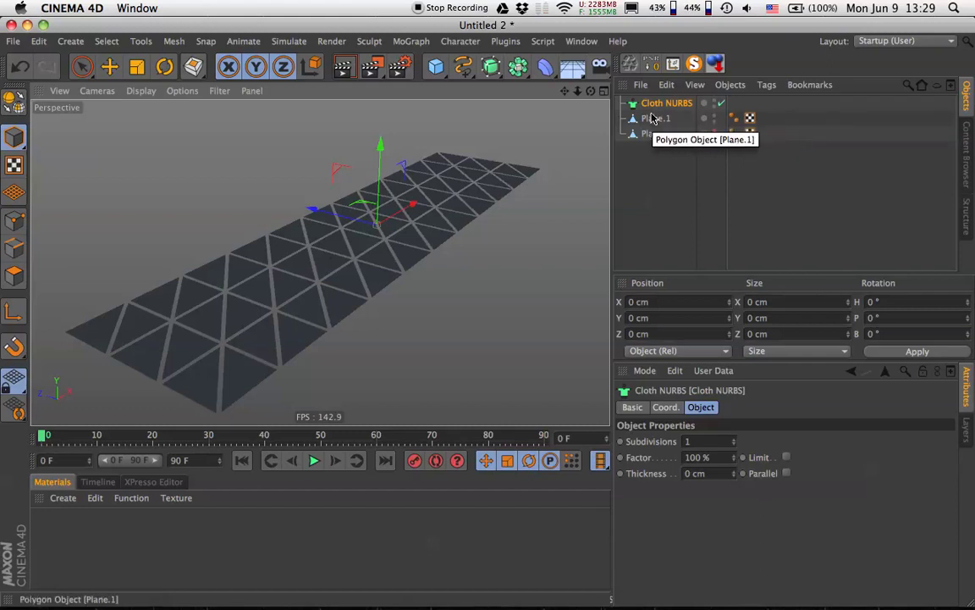
drag(652, 118, 669, 106)
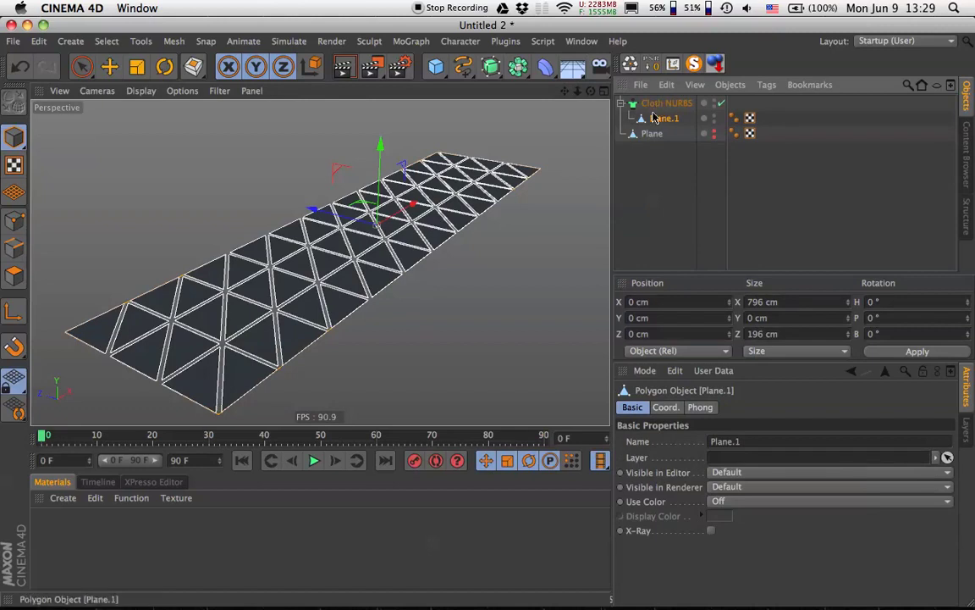
Set the Cloth NURBS subdivisions to 0 and its thickness to 3 cm
click(666, 102)
click(701, 407)
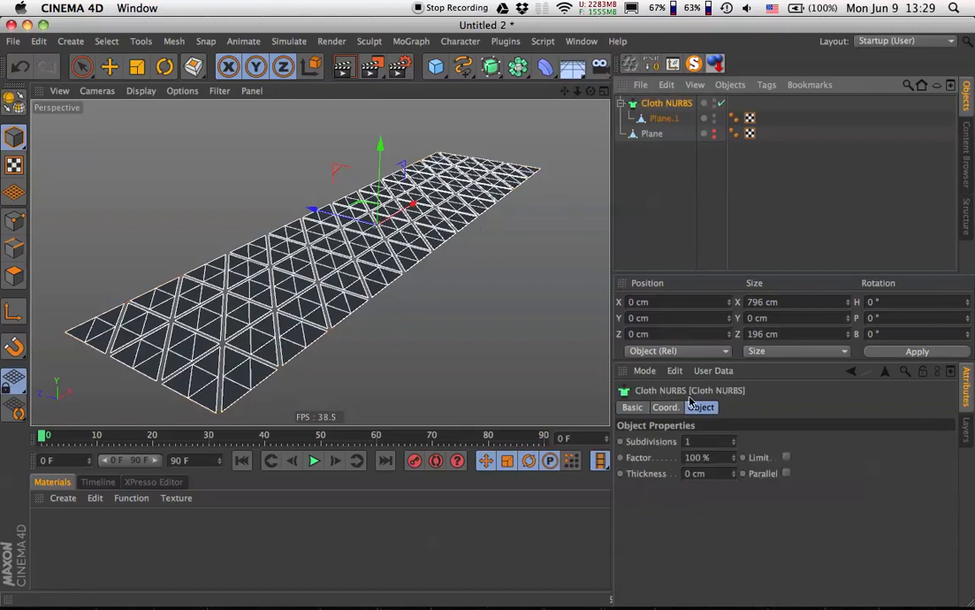
click(704, 441)
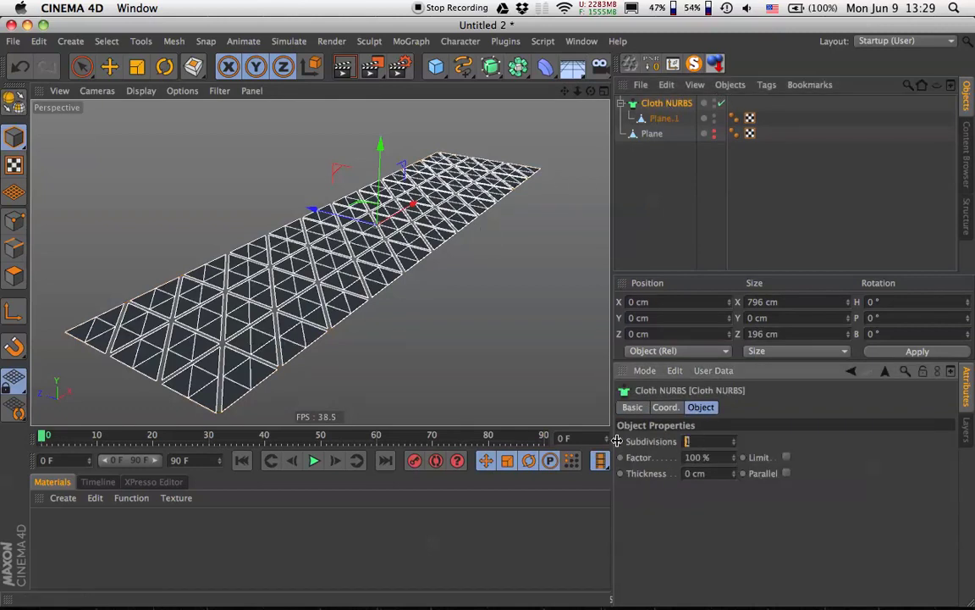
click(695, 474)
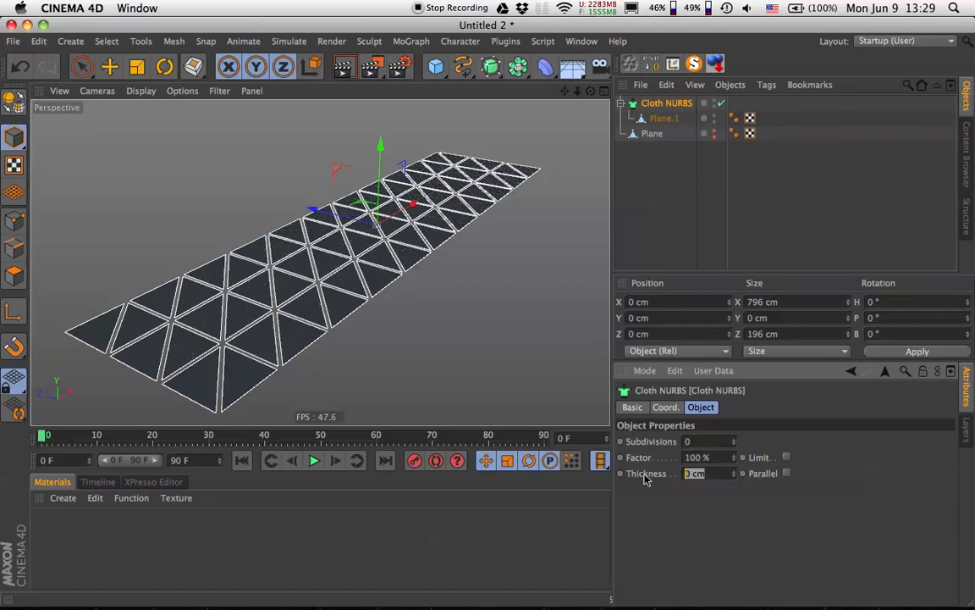
text(3)
key(Return)
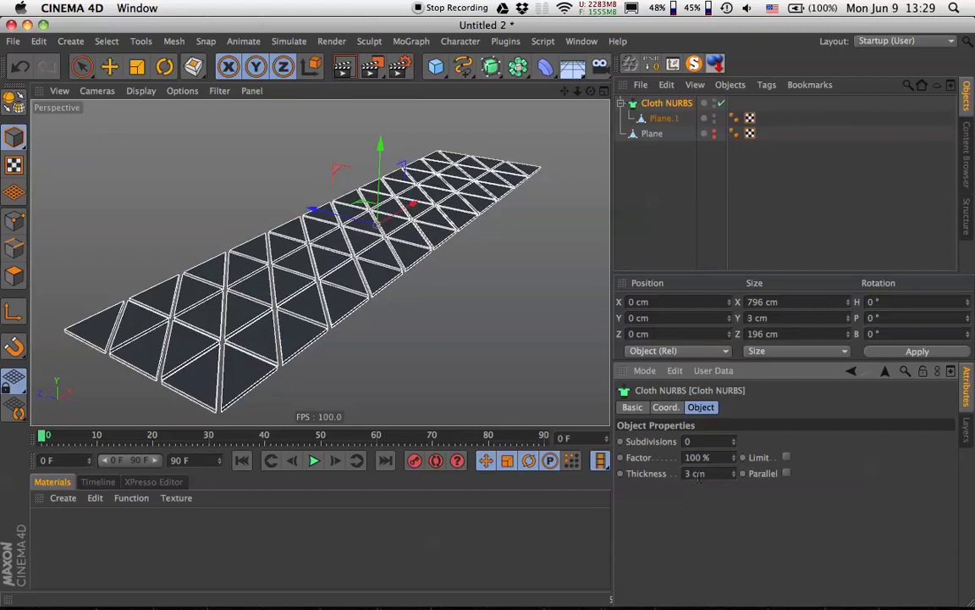
scroll(370, 310, up, 3)
alt+drag(370, 309, 375, 216)
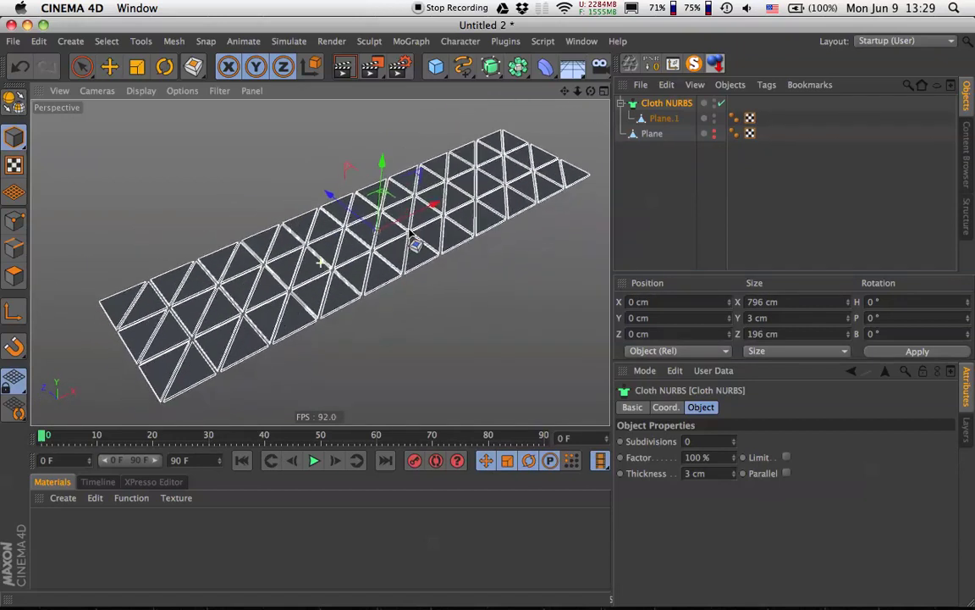
Rename the plane inside the Cloth NURBS as Triangles and the hidden original plane as Modifier
double_click(663, 120)
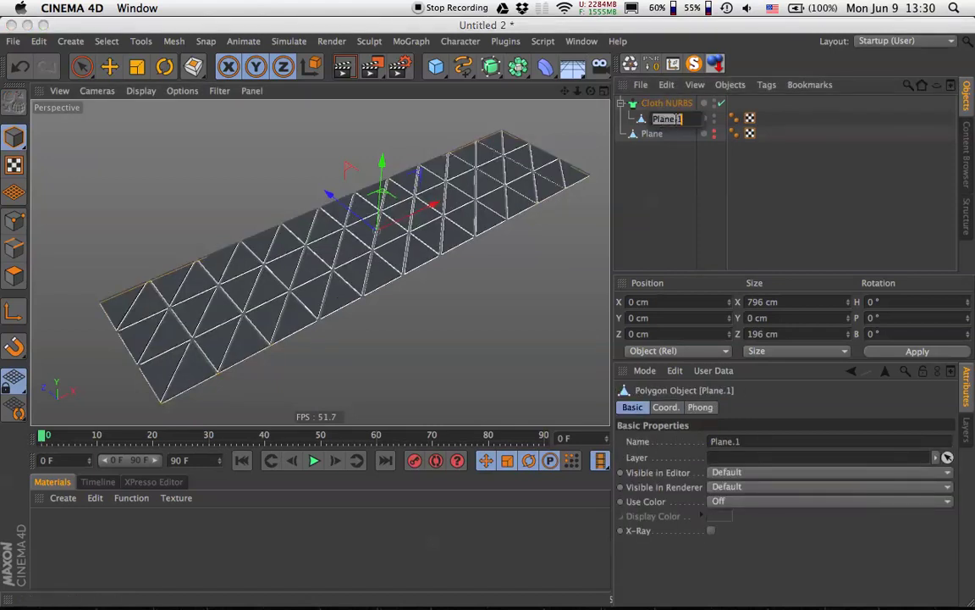
text(Triangles)
key(Return)
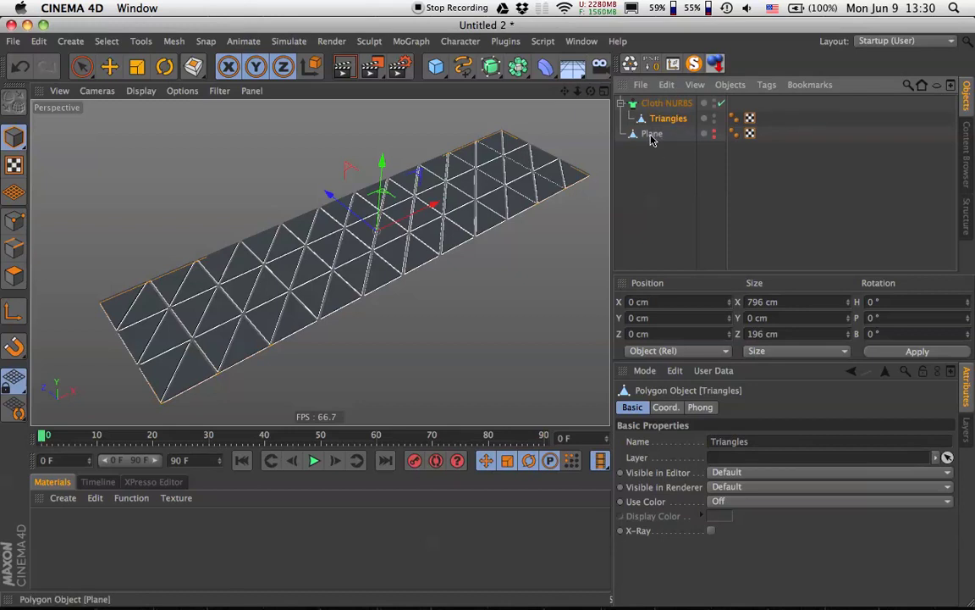
click(650, 135)
double_click(661, 138)
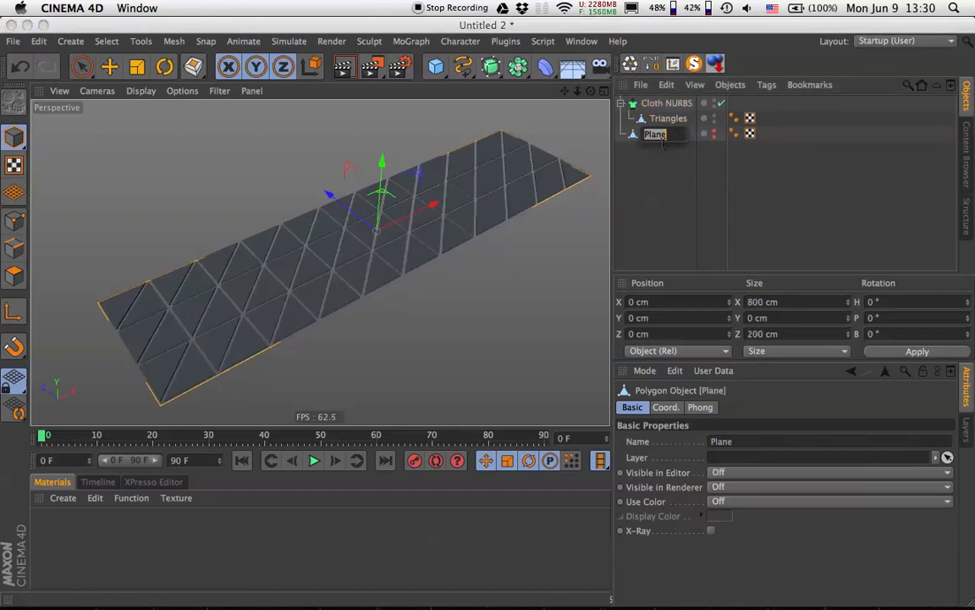
text(Modifier)
key(Return)
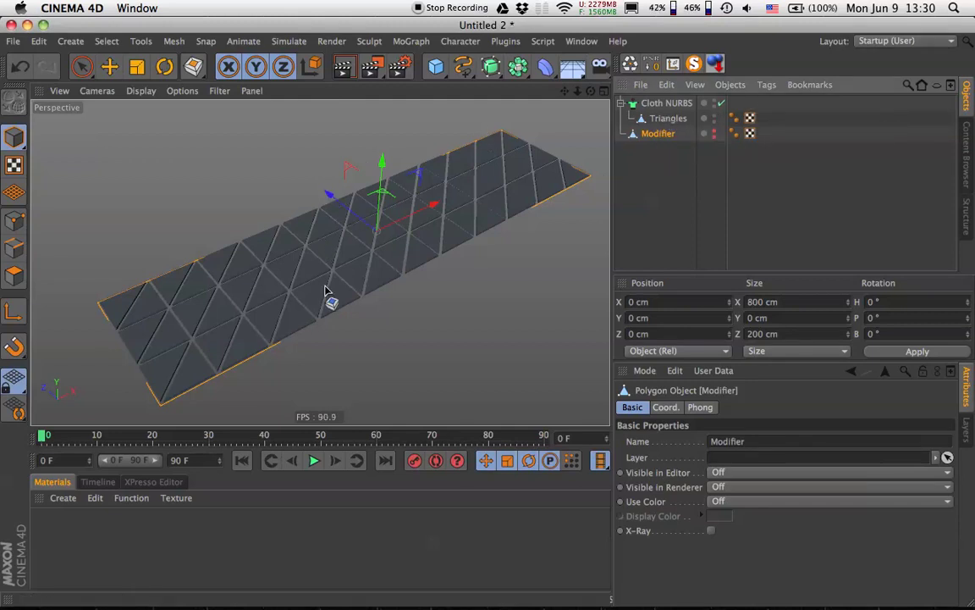
Disable the Cloth NURBS generator so the triangles are shown without thickness
mouse_move(357, 286)
alt+right_down()
mouse_move(394, 279)
mouse_move(338, 289)
alt+right_up()
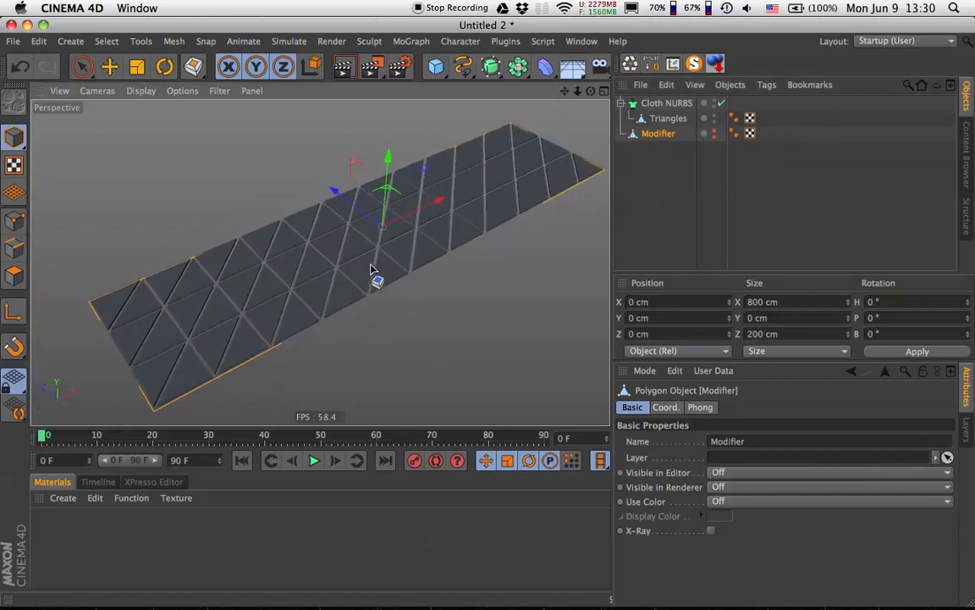
alt+middle_drag(395, 264, 390, 258)
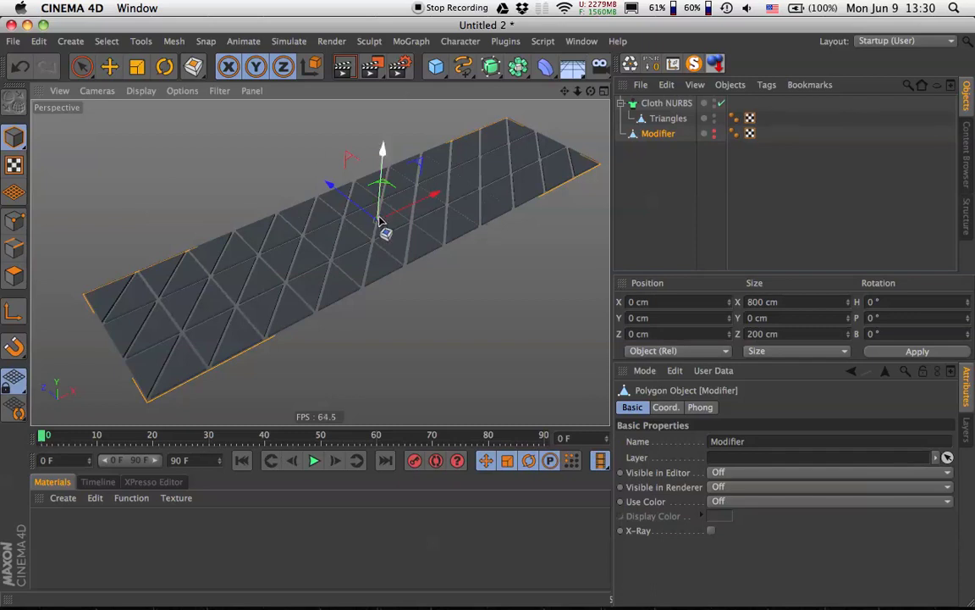
alt+middle_drag(385, 230, 373, 232)
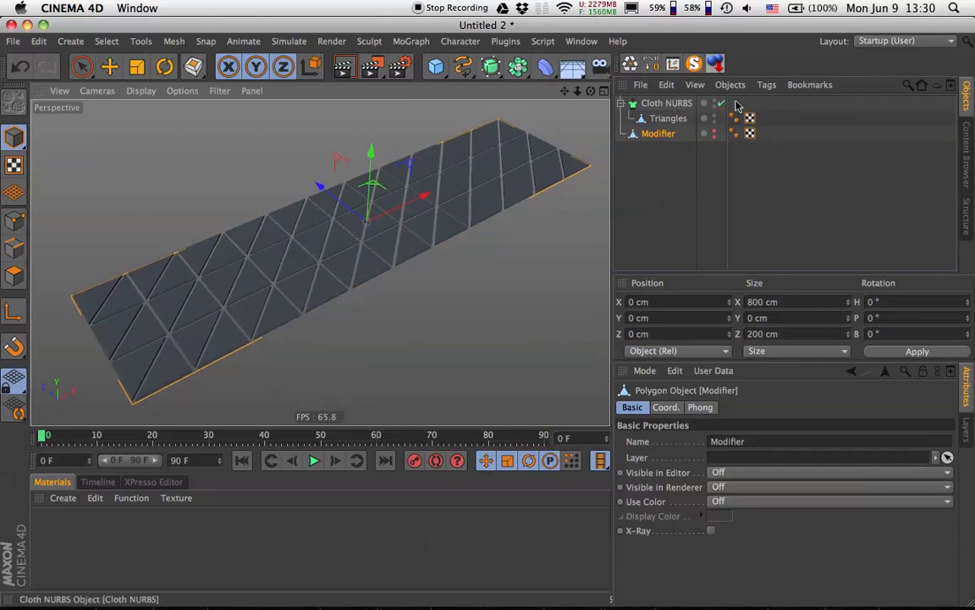
click(722, 102)
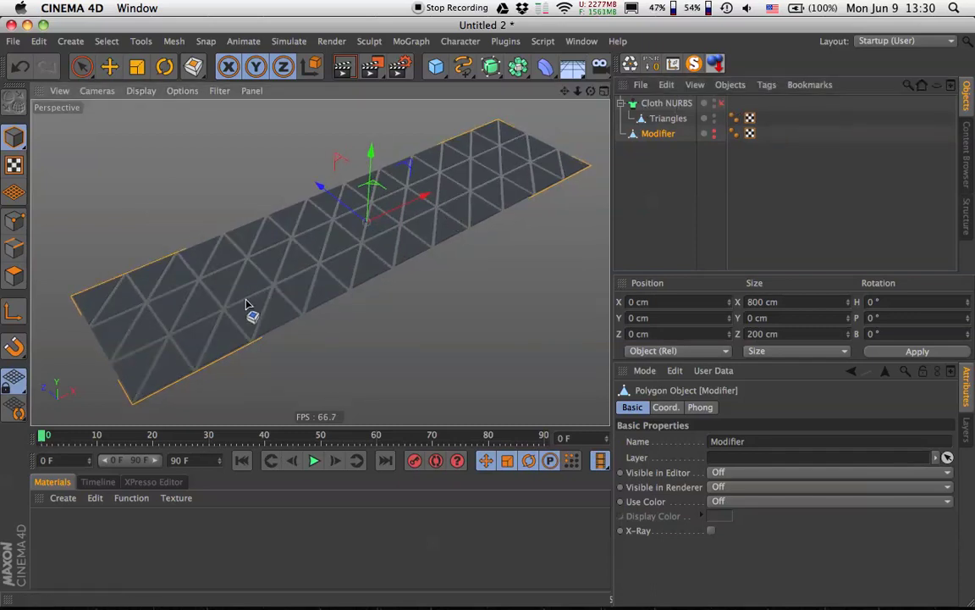
Make the Modifier plane visible, paste a copy of it into the scene, and keep the original plane hidden
scroll(271, 292, up, 3)
alt+drag(325, 284, 420, 257)
alt+right_drag(420, 257, 333, 286)
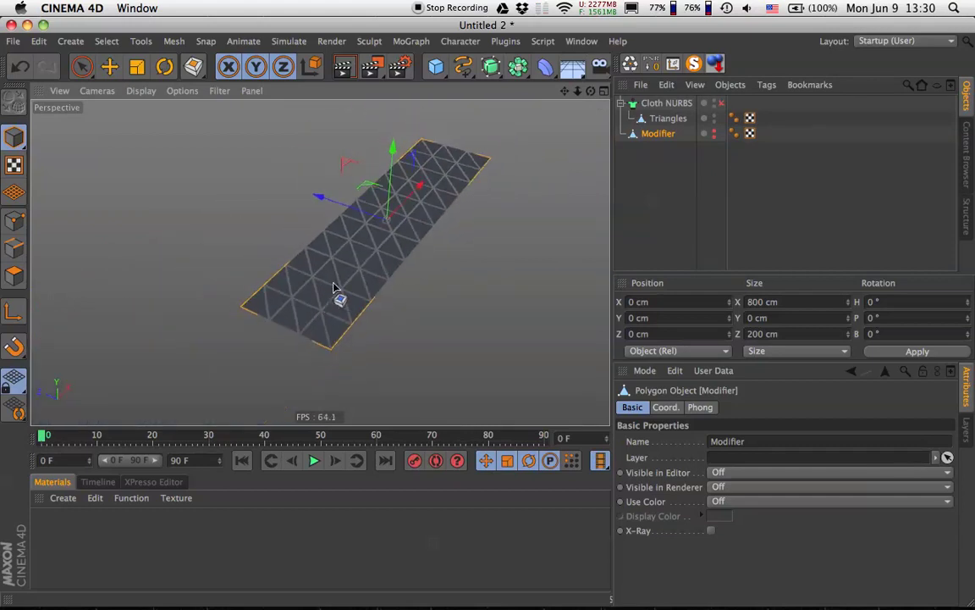
alt+drag(333, 286, 376, 254)
alt+drag(405, 210, 359, 222)
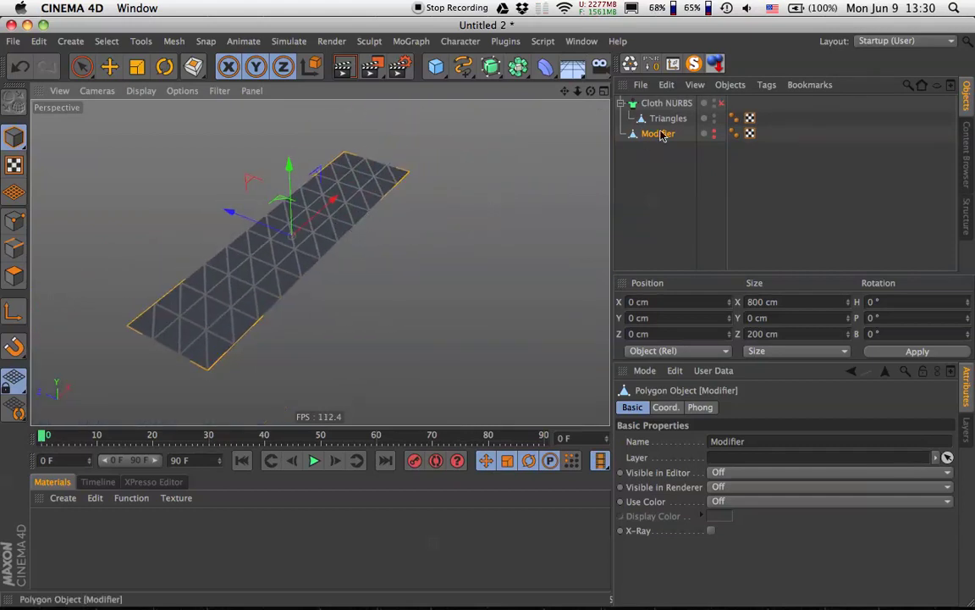
click(718, 142)
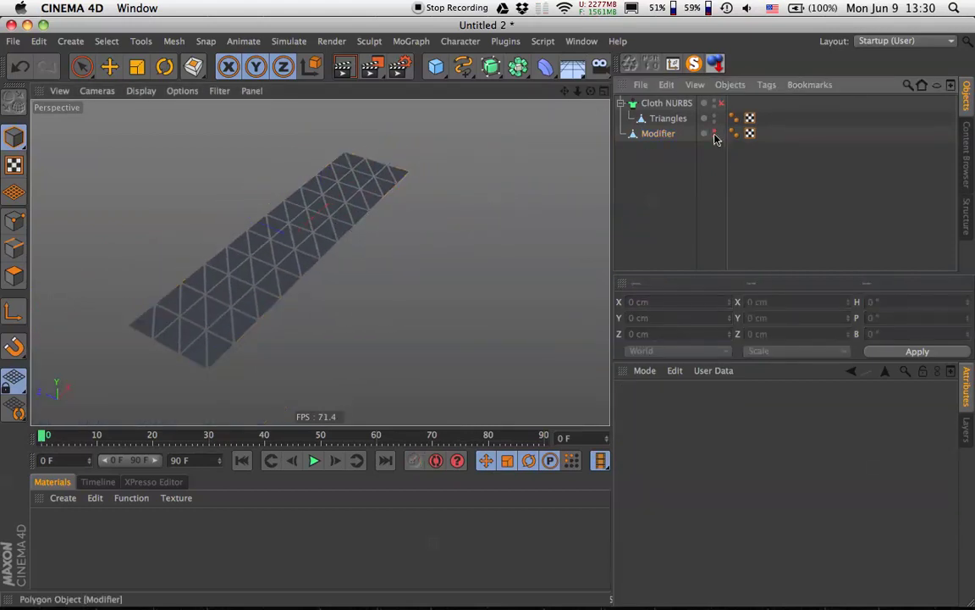
click(658, 134)
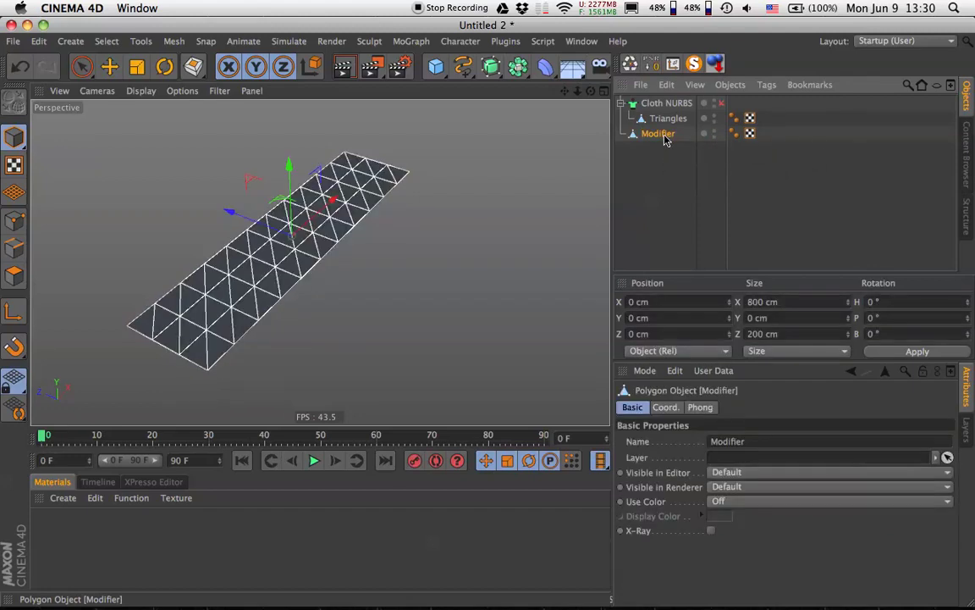
key(super+c)
key(super+v)
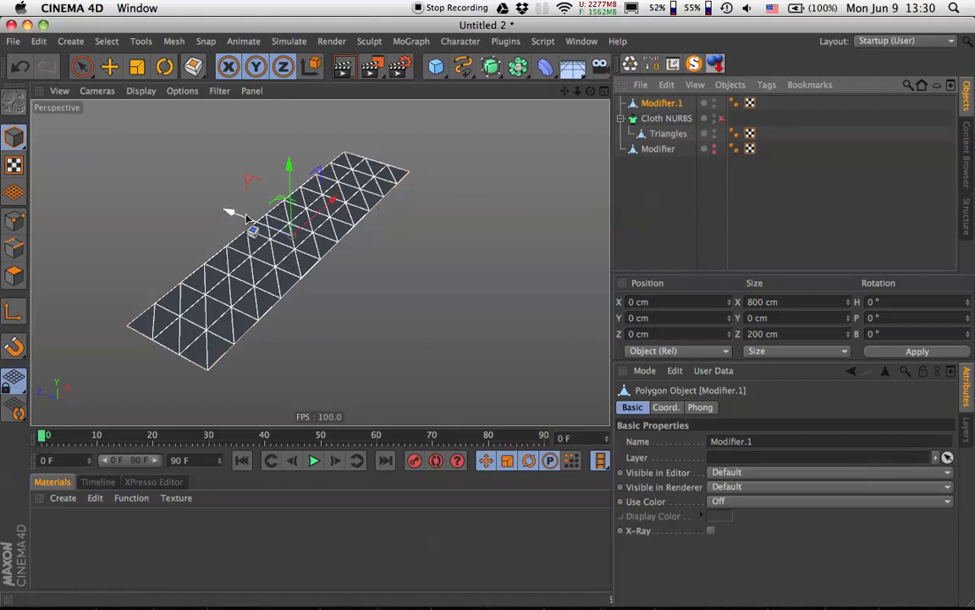
Move the copied Modifier plane about 256 cm along negative Z so it lies beside the separated triangles
key(e)
drag(233, 211, 376, 268)
click(542, 287)
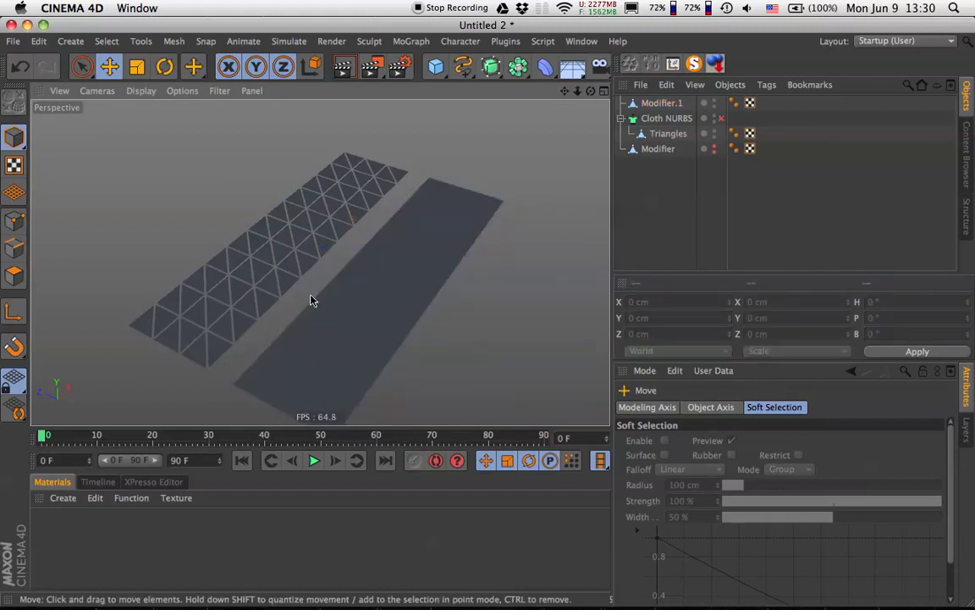
Switch the viewport shading to Gouraud Shading (Lines) to show the polygon edges of both planes
scroll(322, 298, up, 2)
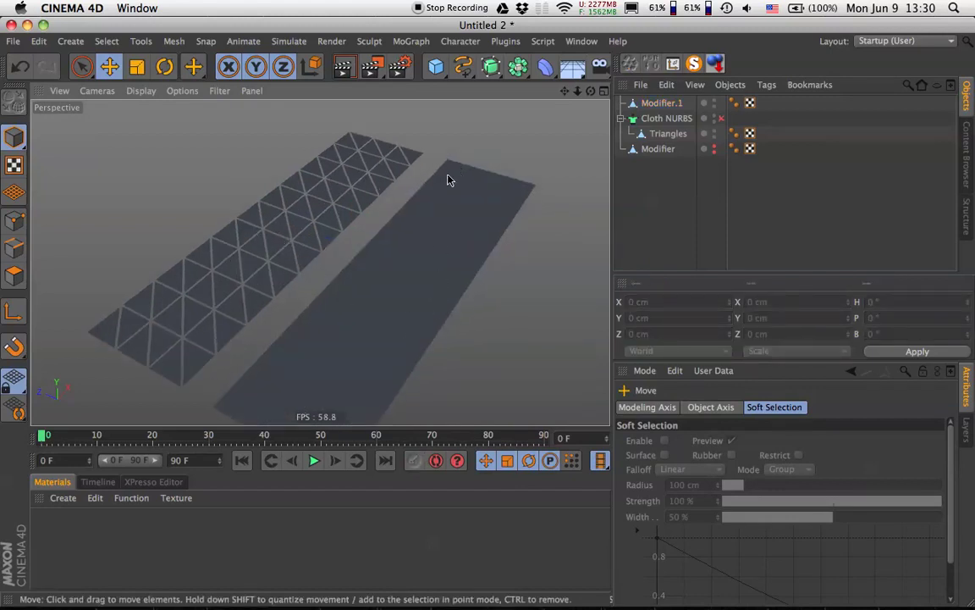
click(141, 90)
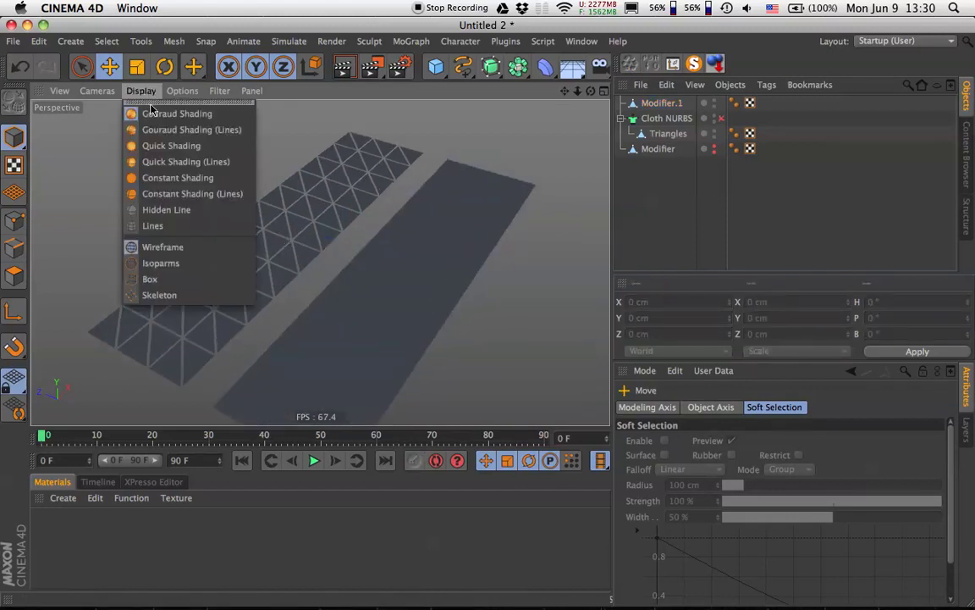
click(161, 130)
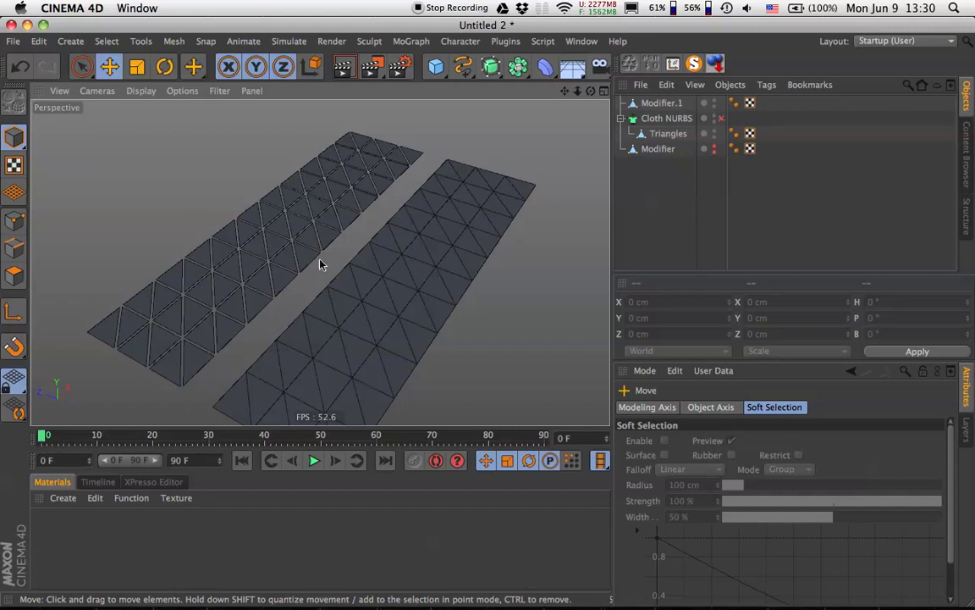
alt+drag(378, 330, 398, 272)
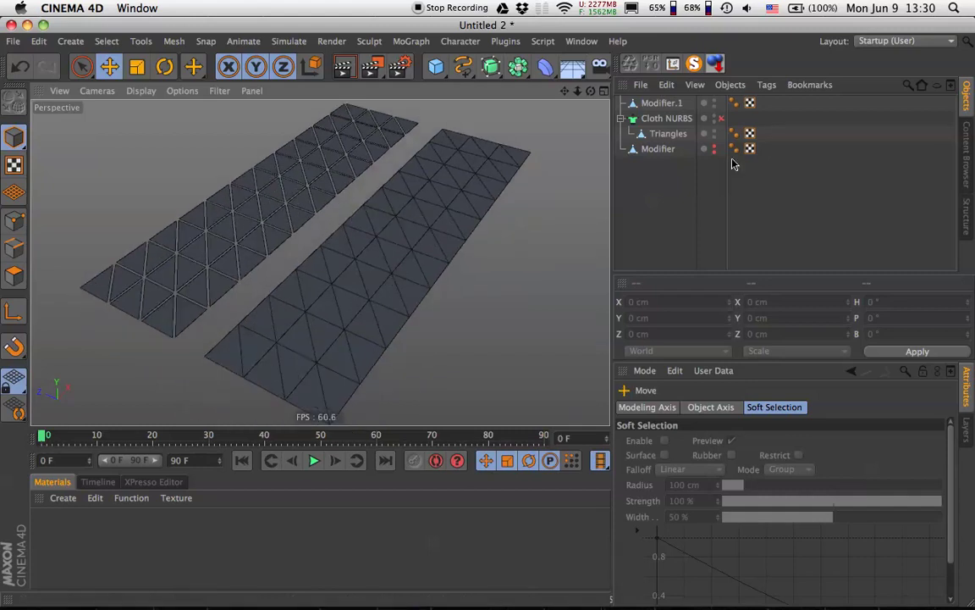
Add a Displacer deformer and make it a child of the Modifier.1 plane
click(546, 67)
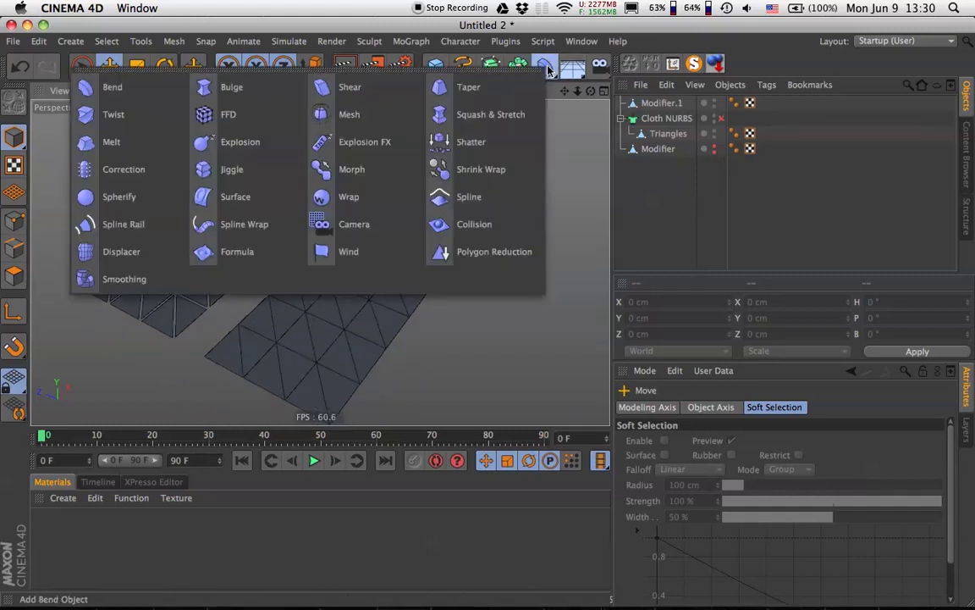
click(110, 252)
drag(642, 103, 663, 124)
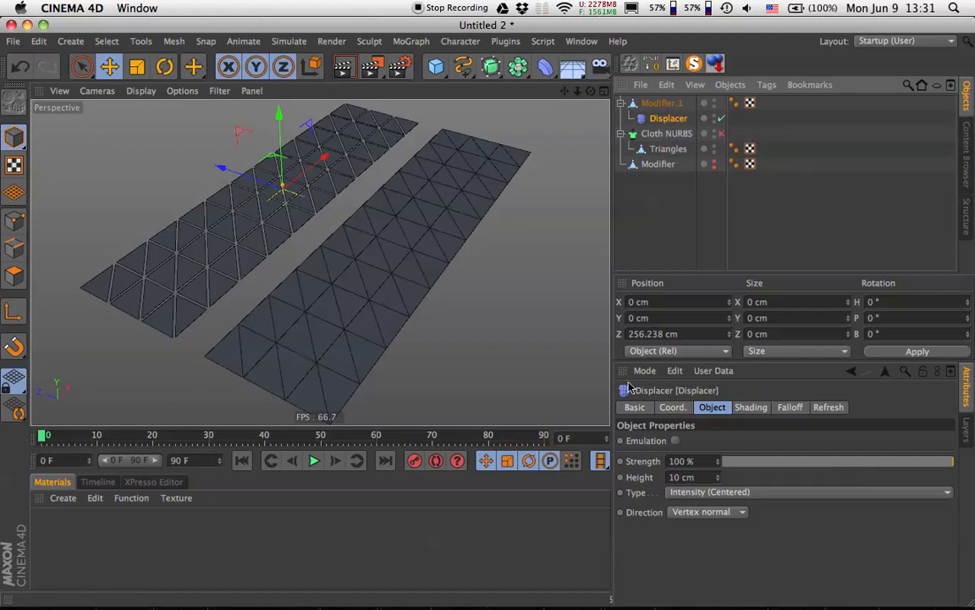
Load a Noise shader into the Displacer's custom shader channel and view the deformed plane from a low angle
click(751, 408)
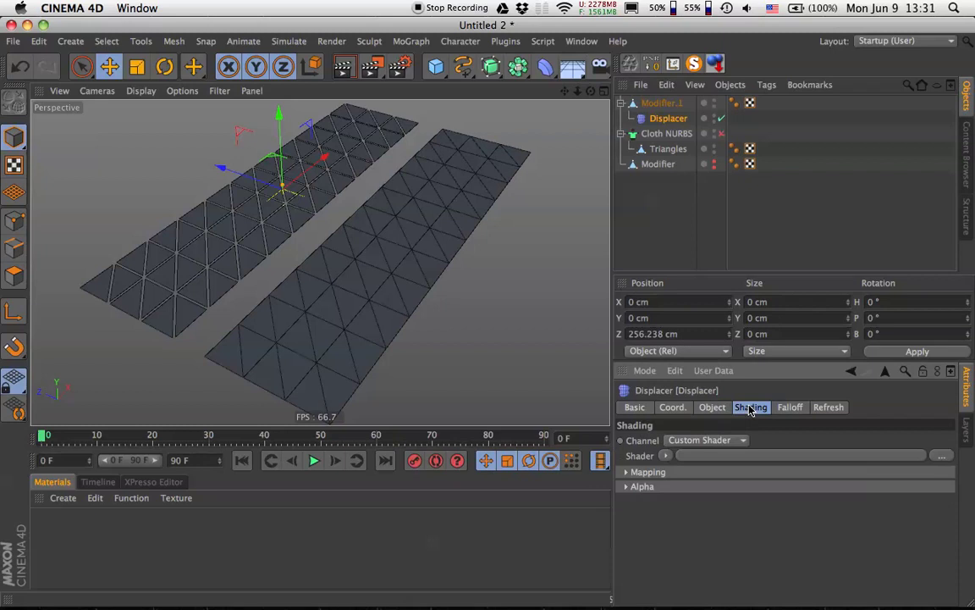
click(668, 456)
click(693, 240)
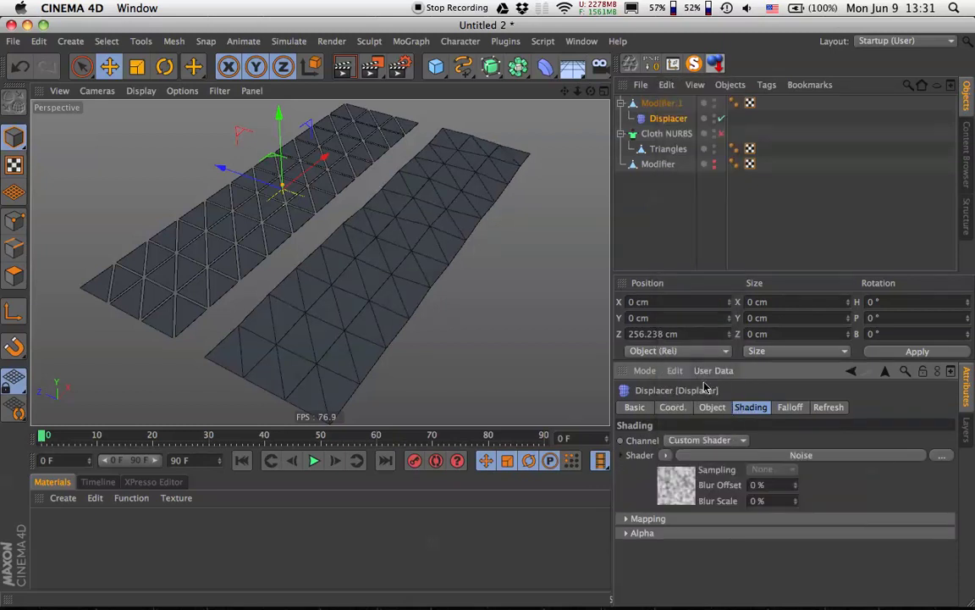
alt+drag(424, 282, 279, 222)
alt+right_drag(483, 285, 548, 275)
alt+drag(496, 242, 429, 226)
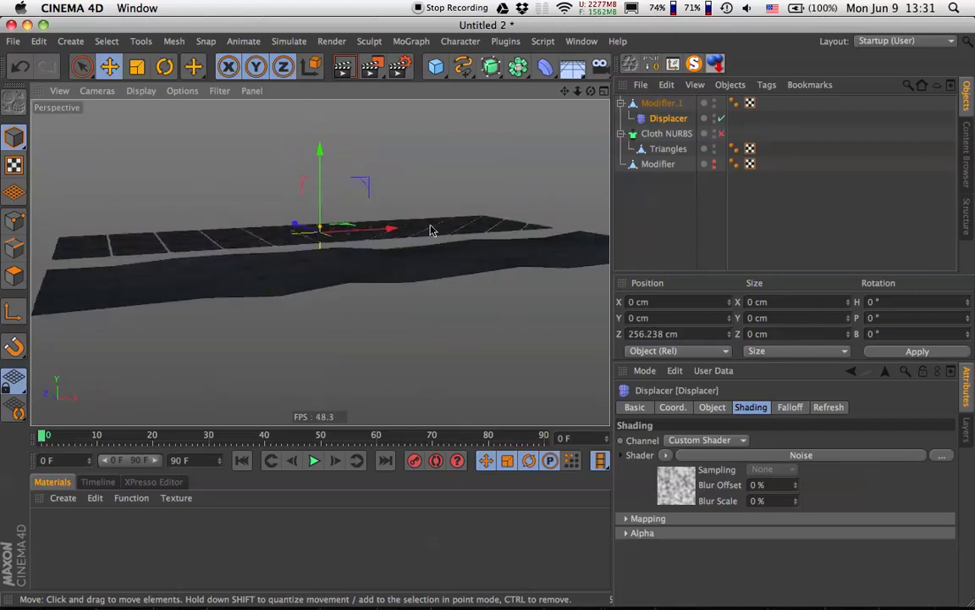
Raise the height of the Displacer on the Modifier.1 plane to 105 cm
click(712, 408)
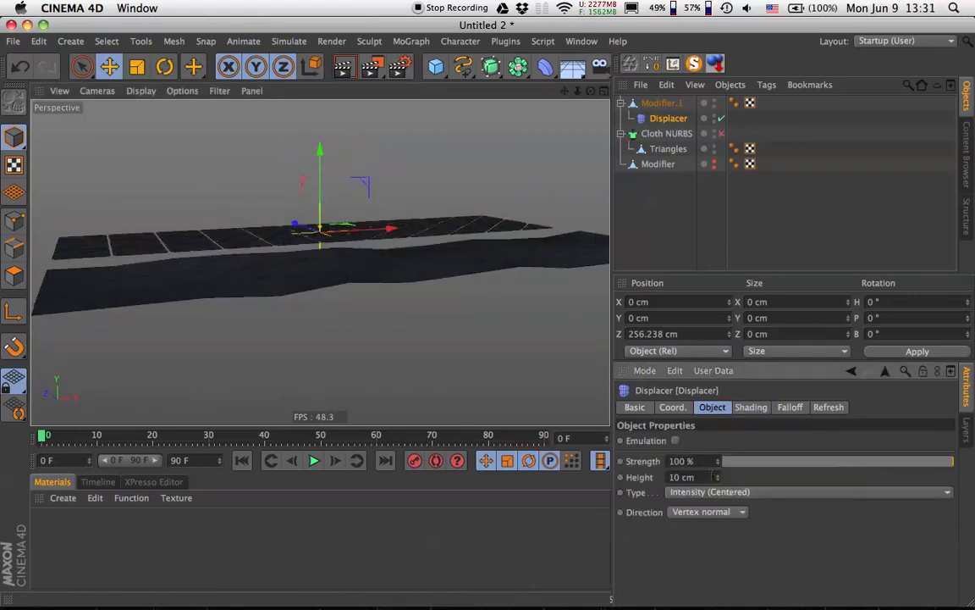
drag(717, 477, 717, 425)
alt+drag(146, 150, 194, 193)
alt+drag(335, 258, 287, 328)
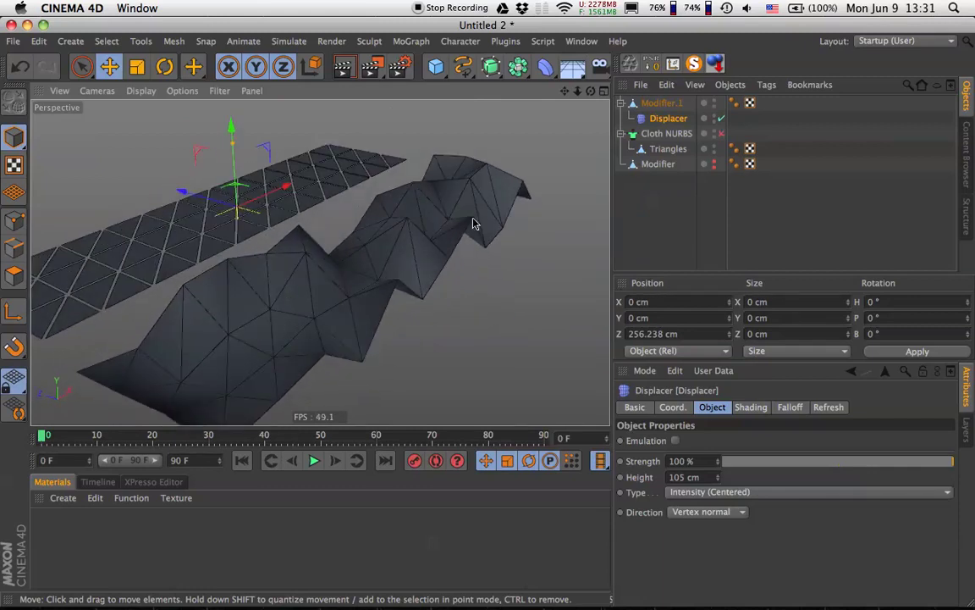
alt+drag(252, 222, 320, 263)
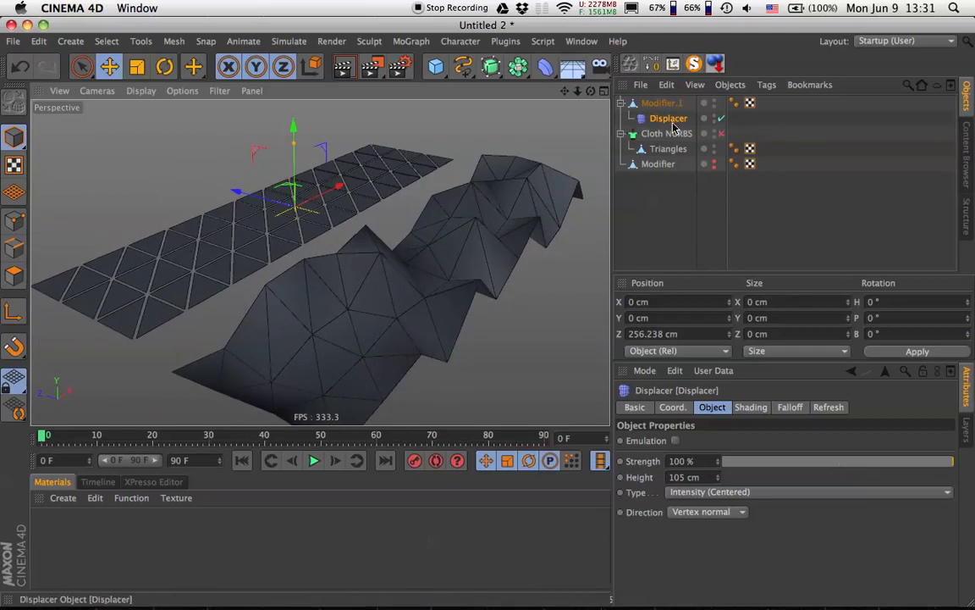
Copy the noise Displacer as a child of the Triangles object and inspect the displaced triangles up close
drag(669, 124, 668, 152)
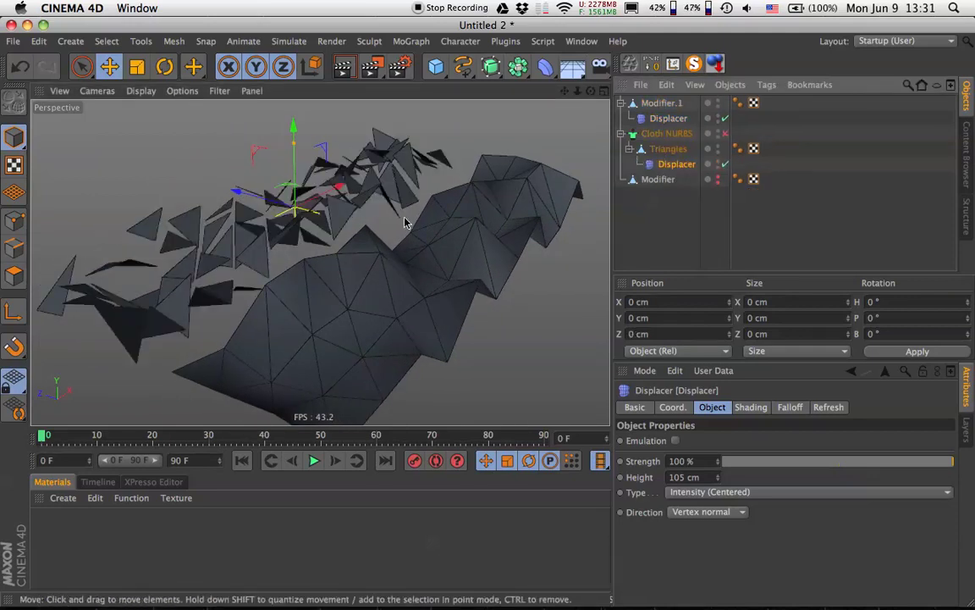
alt+drag(265, 214, 304, 239)
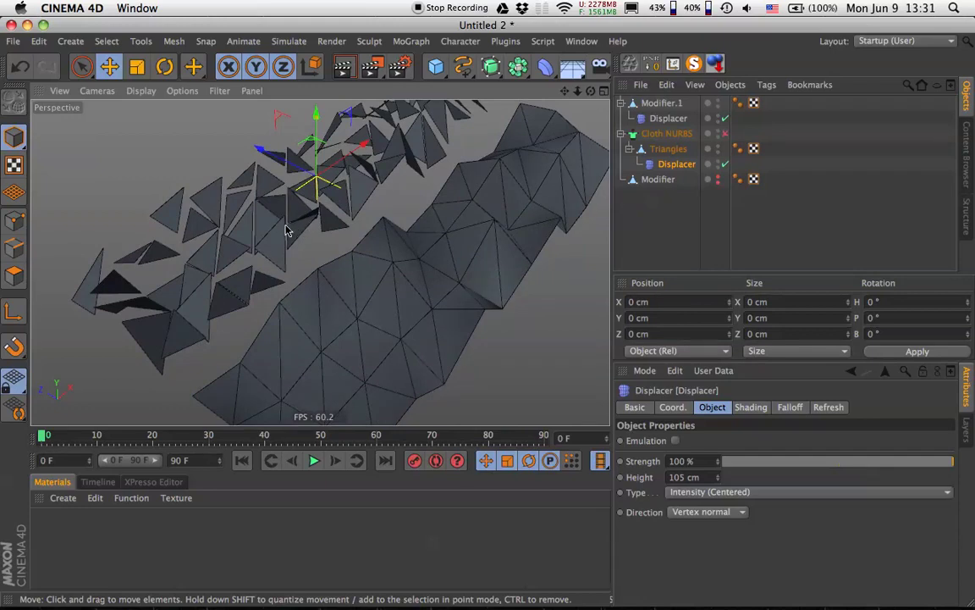
alt+drag(187, 239, 330, 228)
alt+right_drag(218, 240, 415, 246)
alt+drag(220, 258, 364, 254)
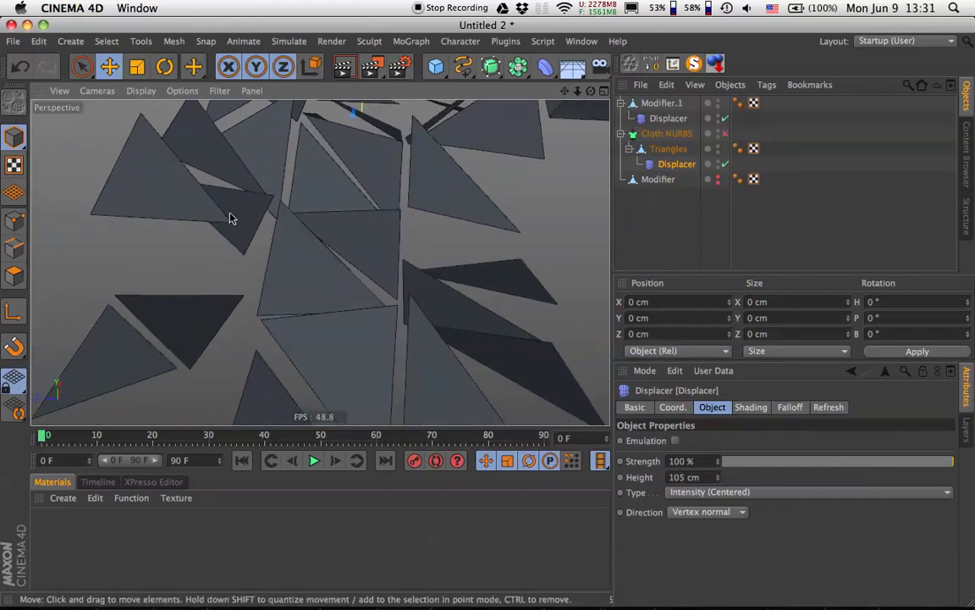
alt+drag(235, 297, 328, 260)
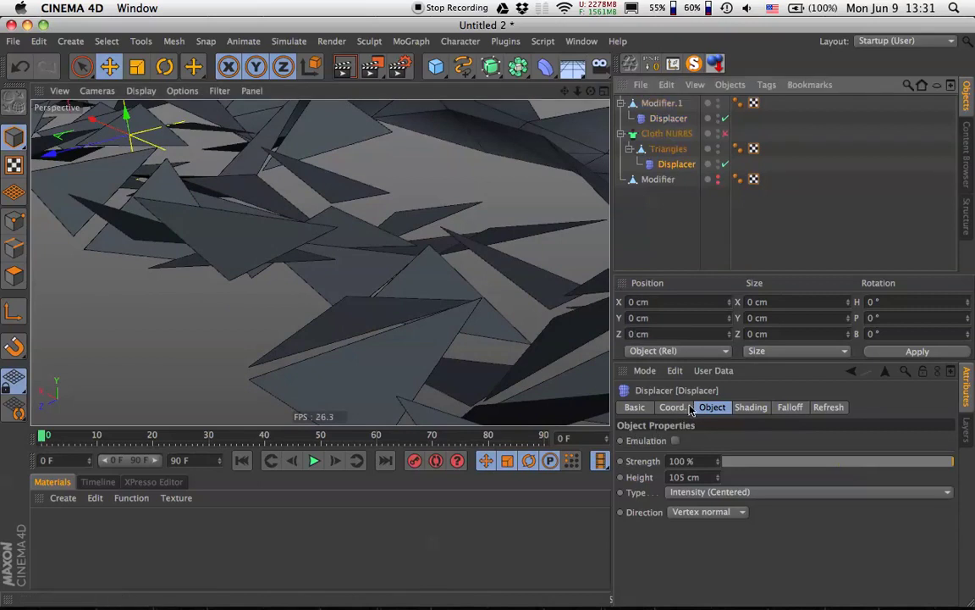
Vary the height of the Displacer on the Triangles object from 2 cm up to 182 cm
drag(718, 477, 718, 542)
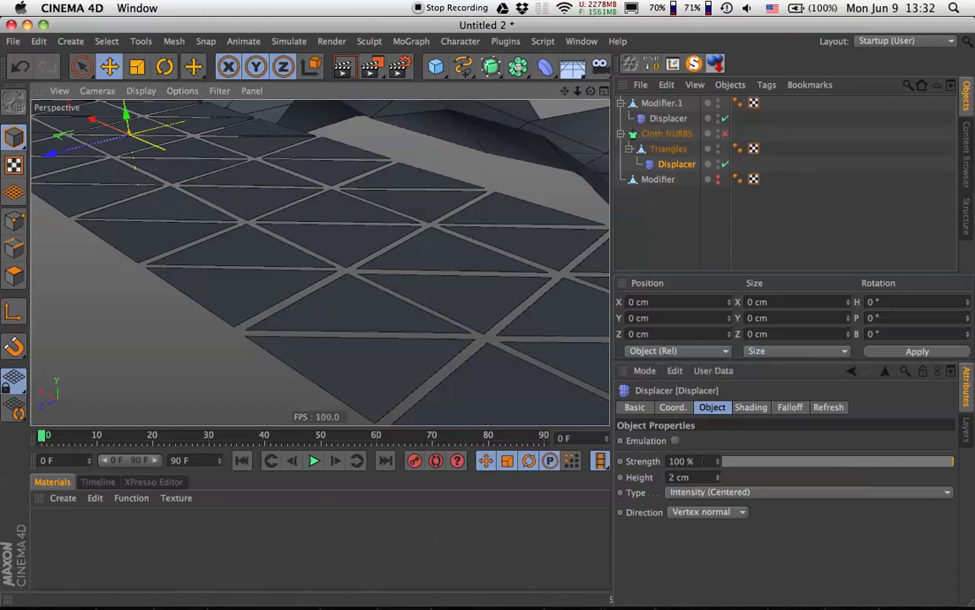
drag(717, 478, 718, 325)
alt+right_drag(394, 255, 252, 282)
alt+drag(313, 248, 94, 290)
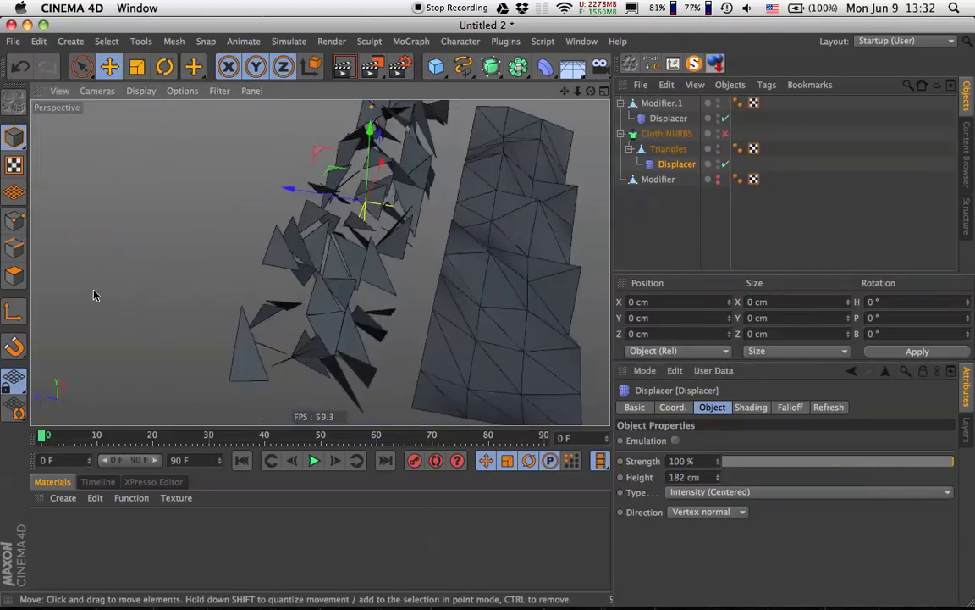
Switch to Chrome to look at the reference render of the triangulated panels, and return to Cinema 4D
key(super+Tab)
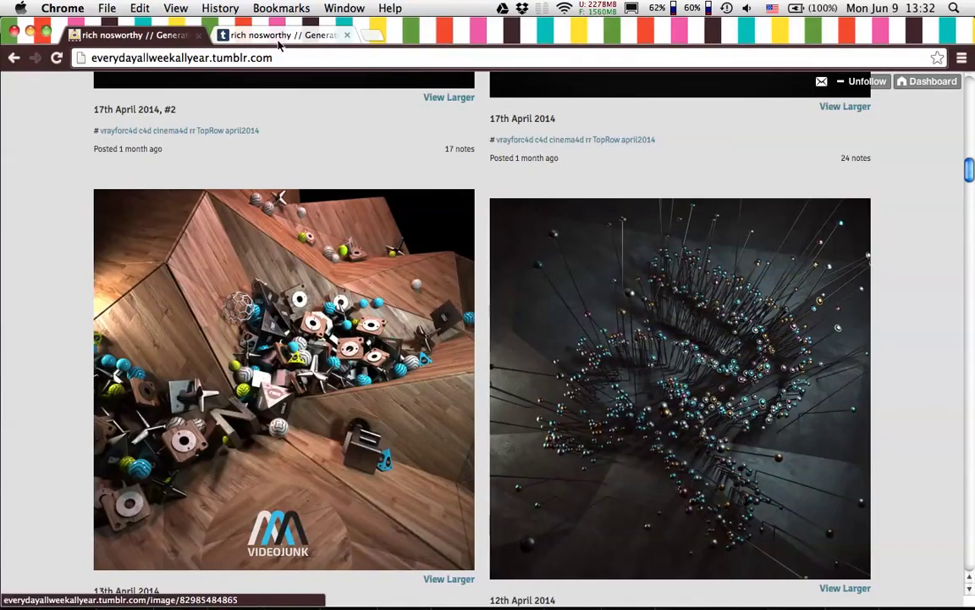
click(423, 301)
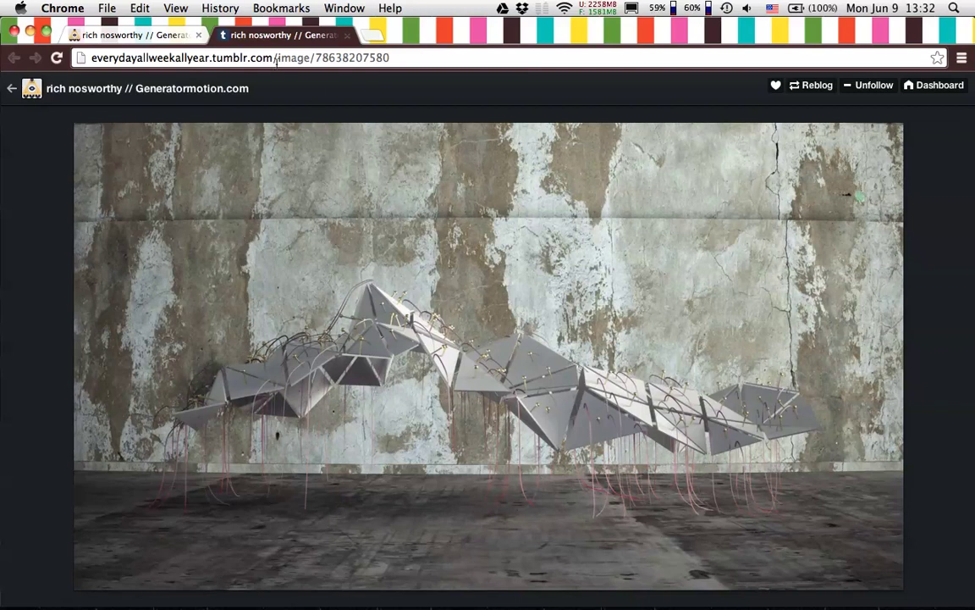
click(145, 35)
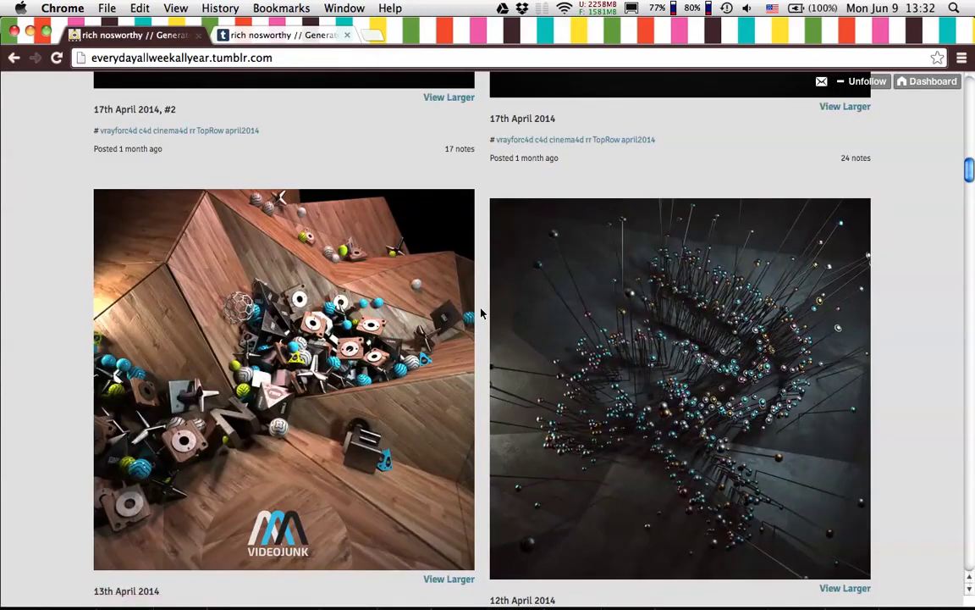
key(super+Tab)
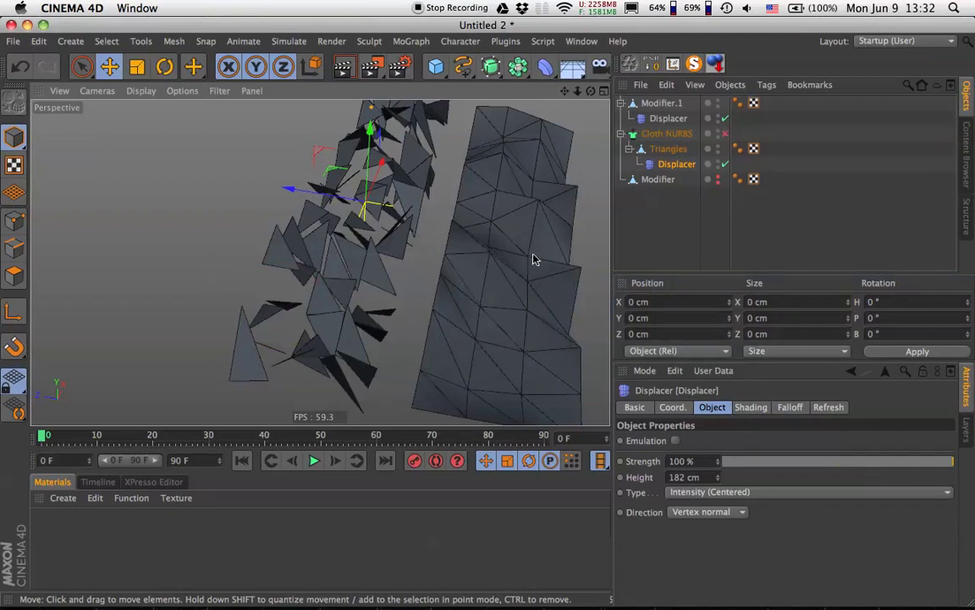
Examine how neighbouring triangles meet at shared points on the displaced plane beside the separated triangles
alt+drag(533, 258, 393, 239)
alt+drag(327, 277, 247, 185)
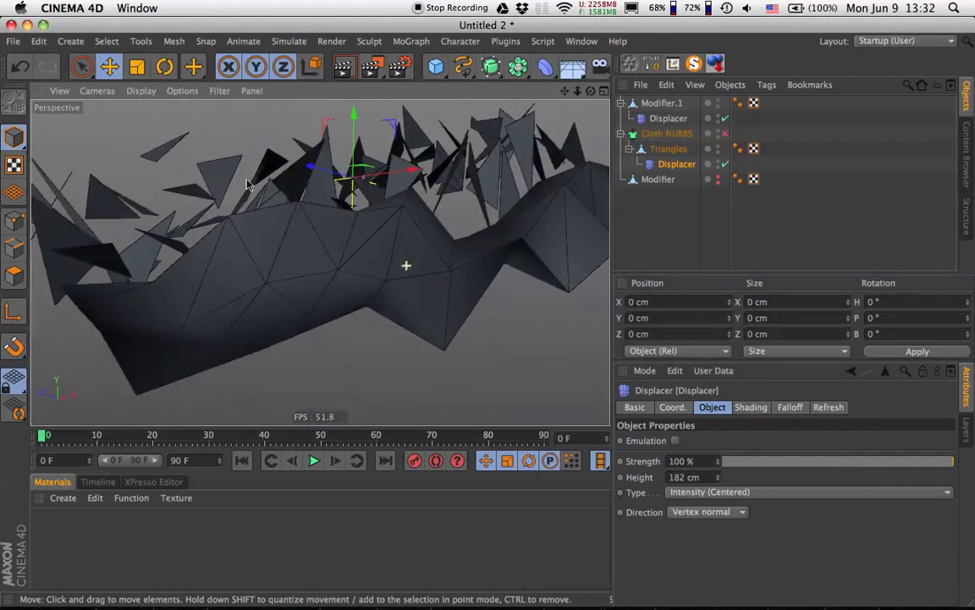
scroll(254, 207, up, 3)
scroll(279, 291, up, 3)
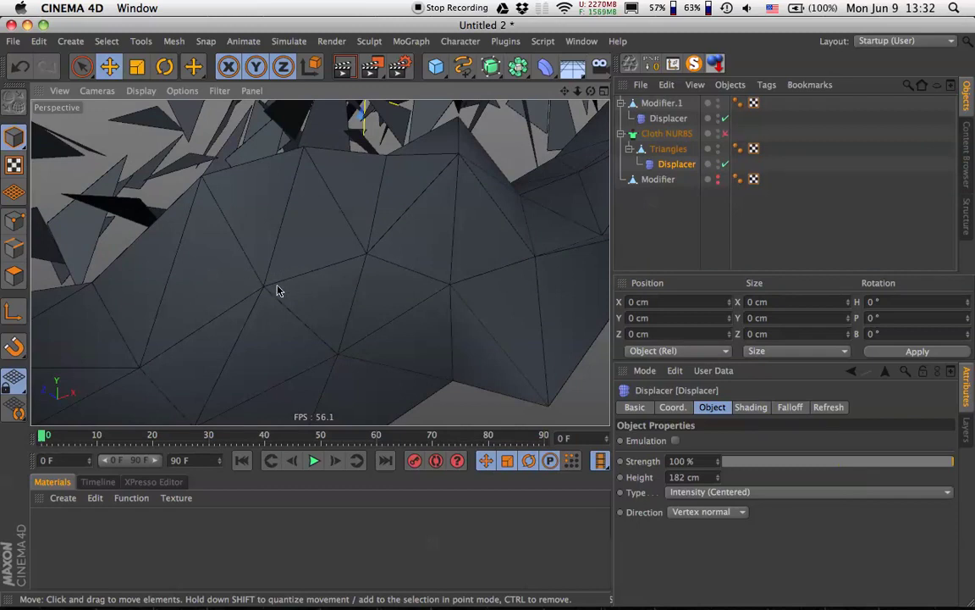
alt+drag(279, 289, 386, 280)
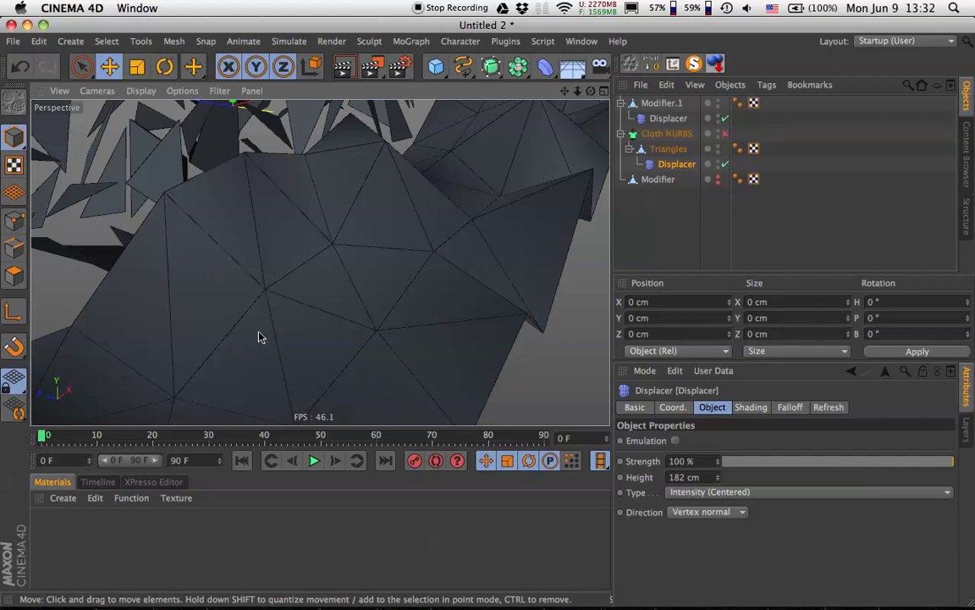
alt+drag(262, 307, 179, 214)
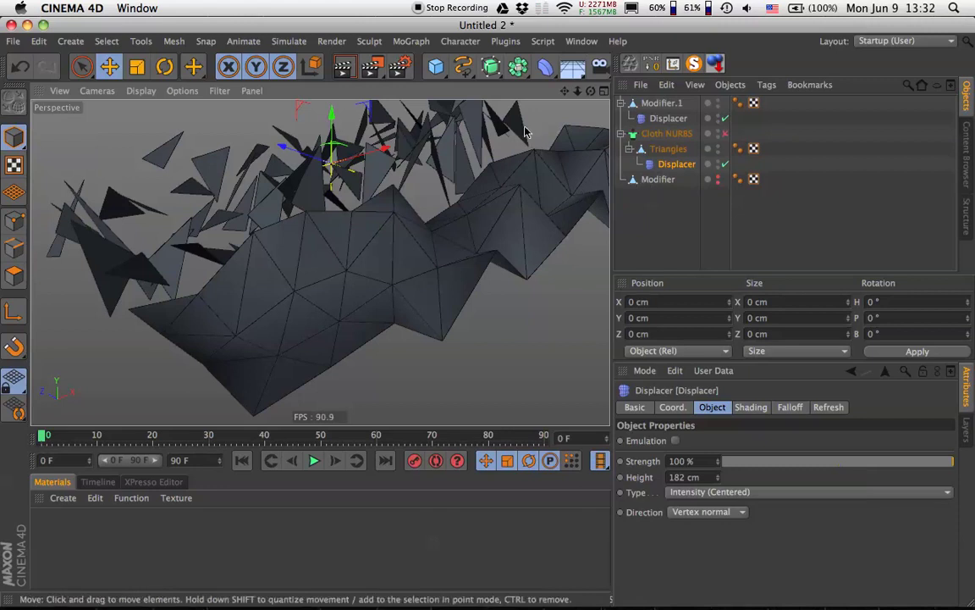
Delete the Modifier.1 object and the Displacer under the Triangles object
click(545, 67)
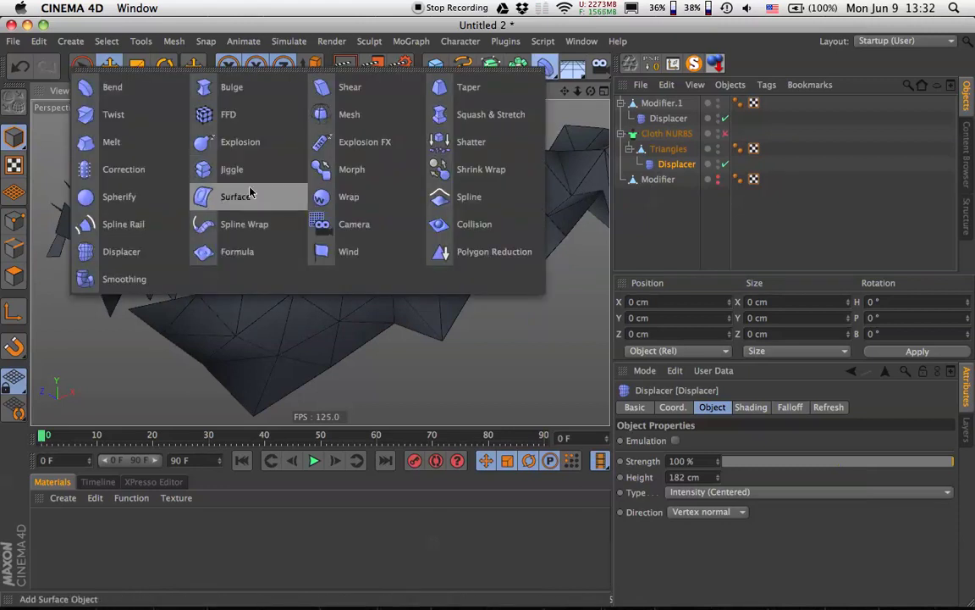
click(545, 66)
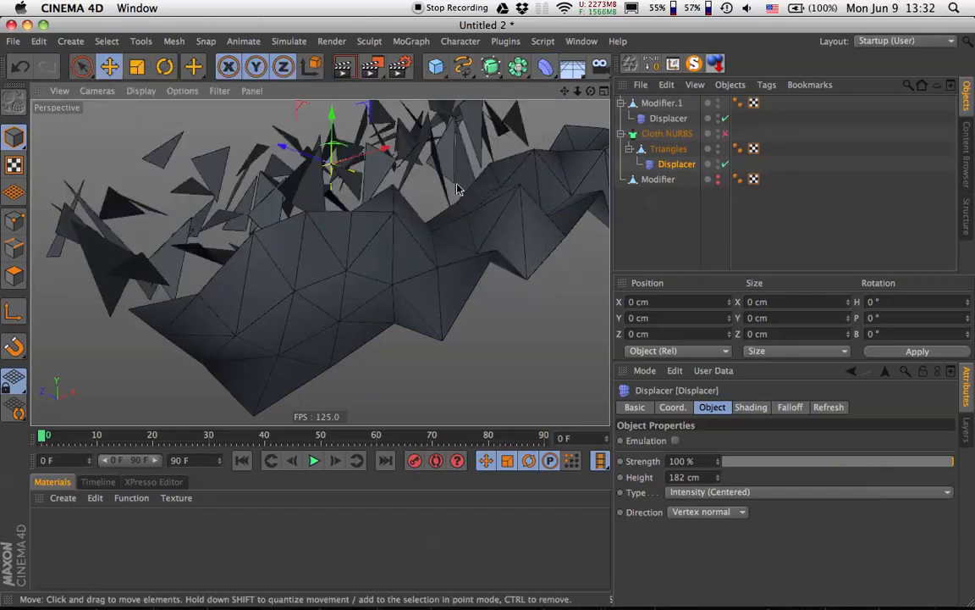
click(665, 104)
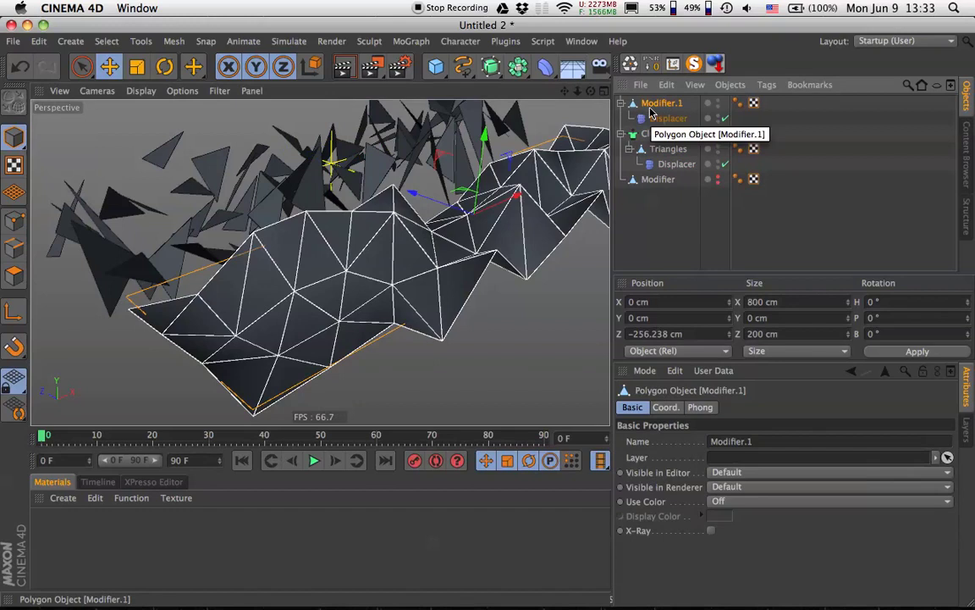
key(Delete)
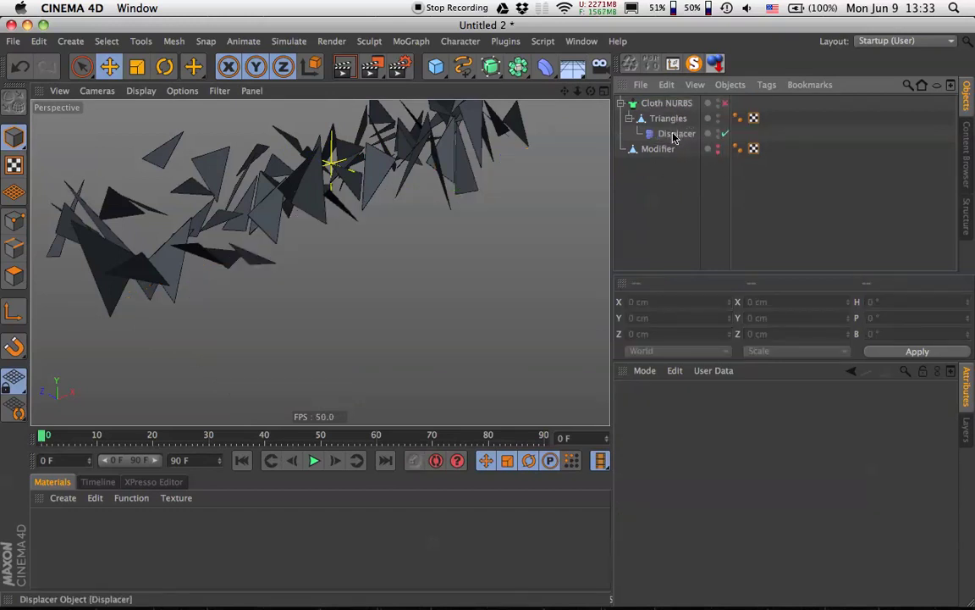
click(675, 136)
key(Delete)
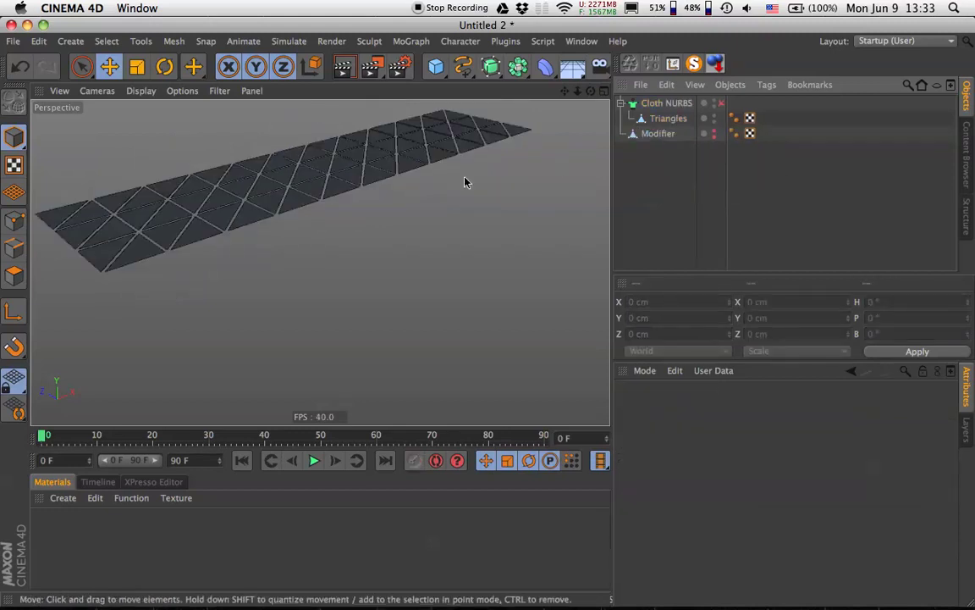
Make the Modifier plane visible, hide the Triangles object, and examine the plane's triangulated mesh
alt+drag(371, 239, 582, 187)
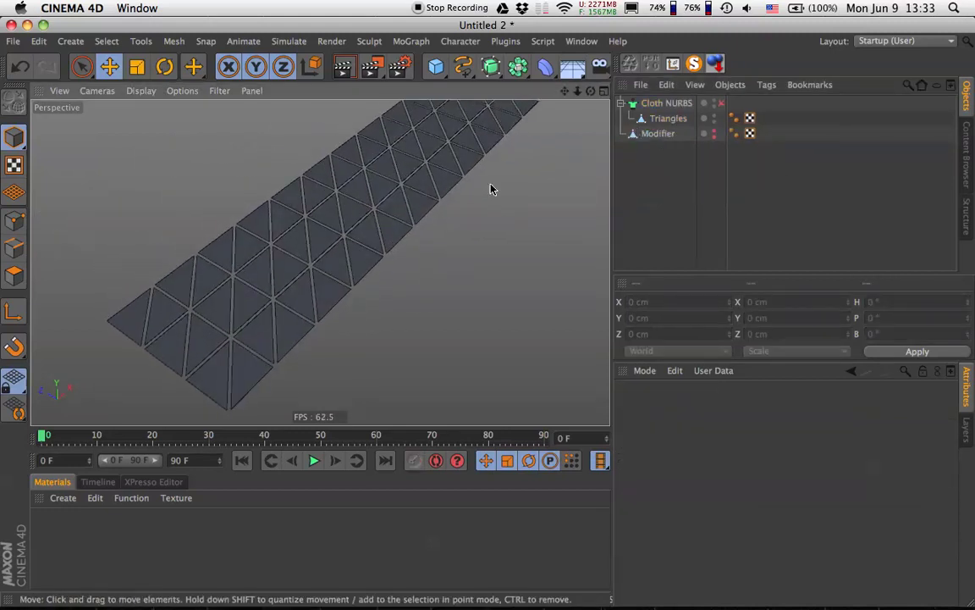
alt+drag(492, 187, 407, 240)
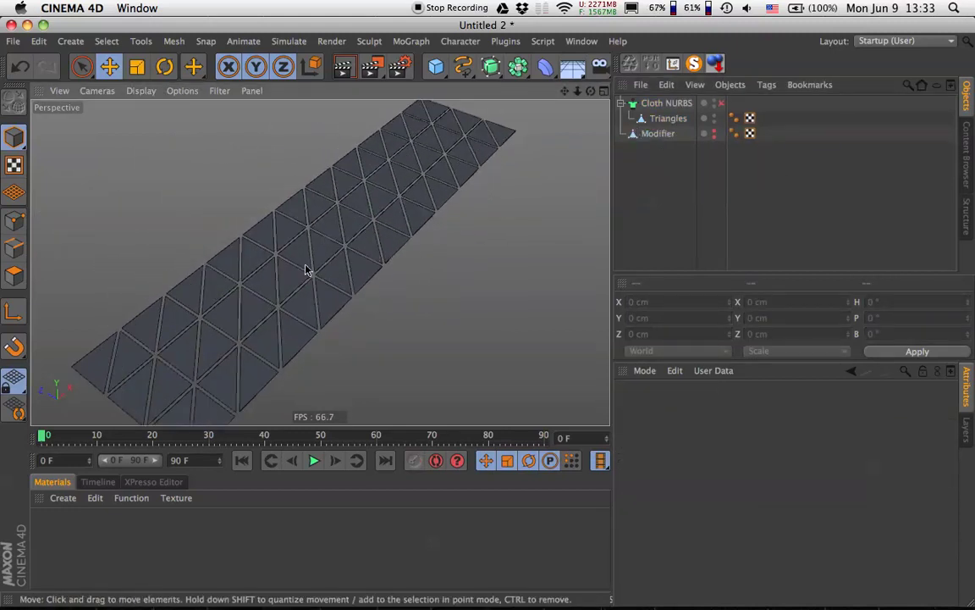
click(713, 134)
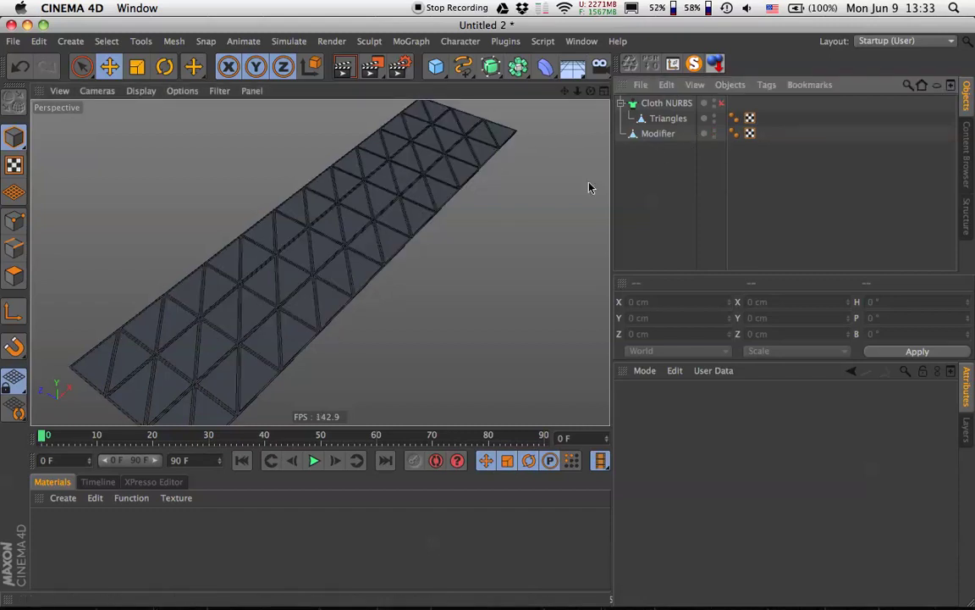
alt+drag(590, 188, 637, 165)
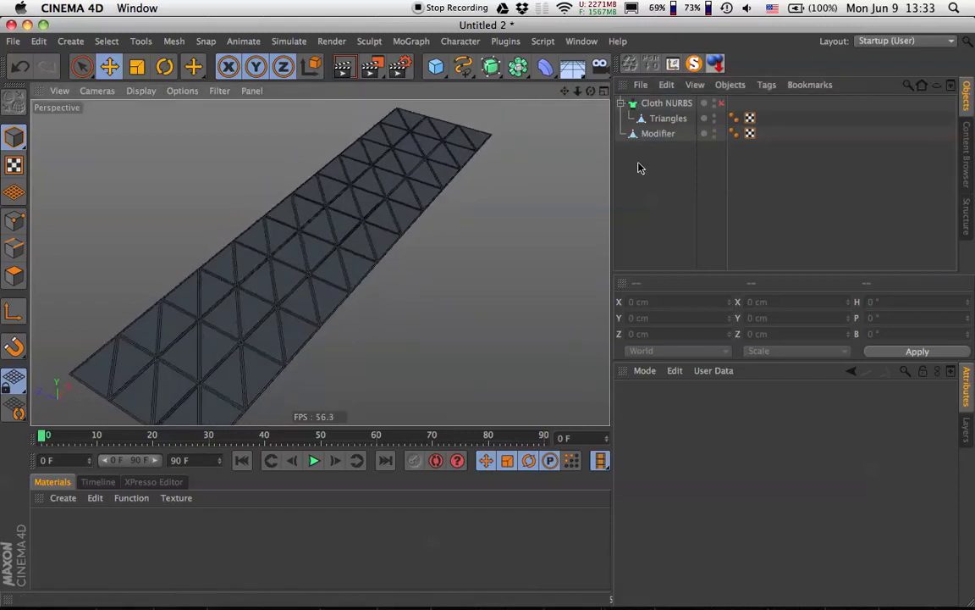
click(713, 117)
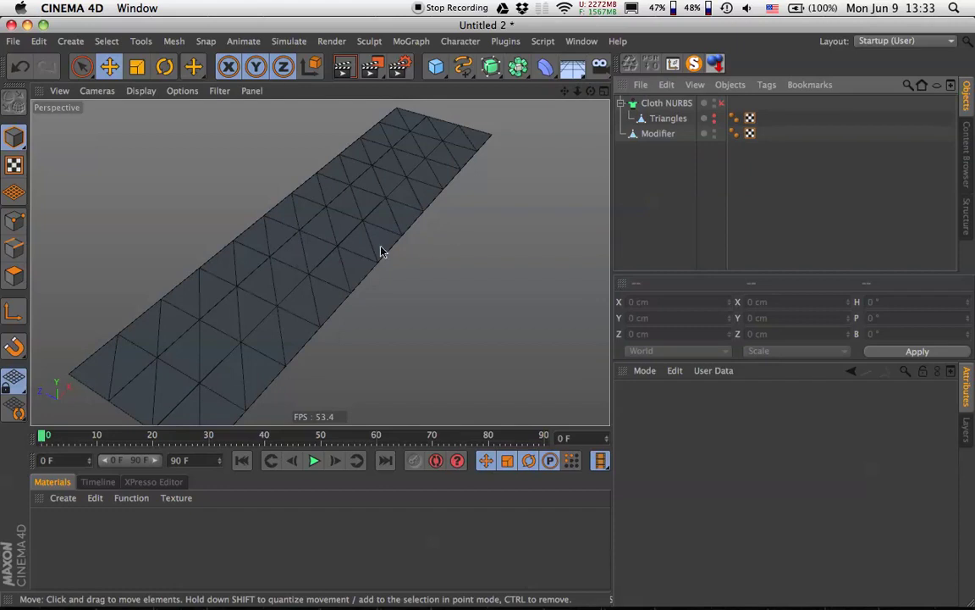
alt+drag(381, 252, 366, 220)
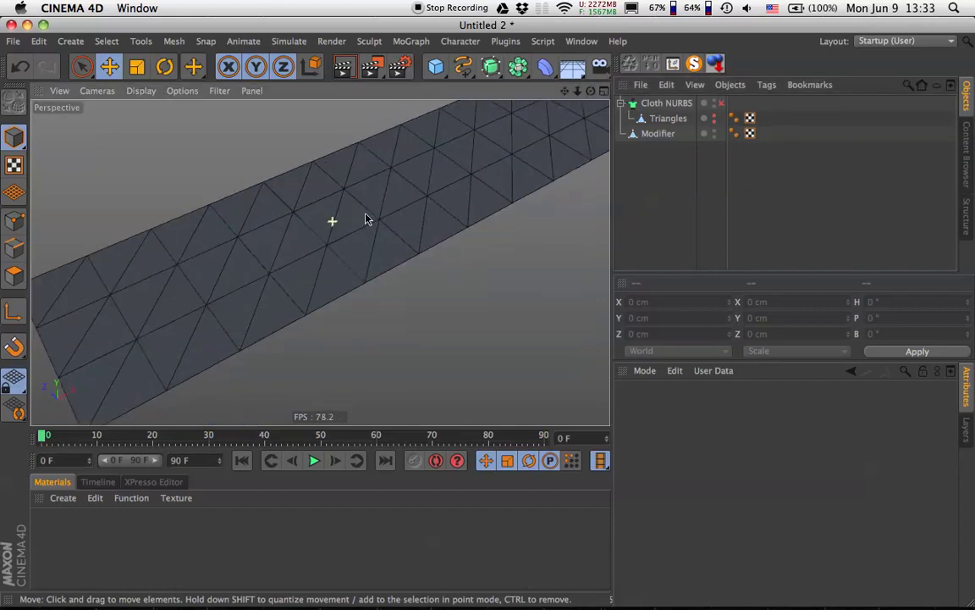
alt+right_drag(366, 216, 280, 245)
alt+middle_drag(353, 219, 338, 241)
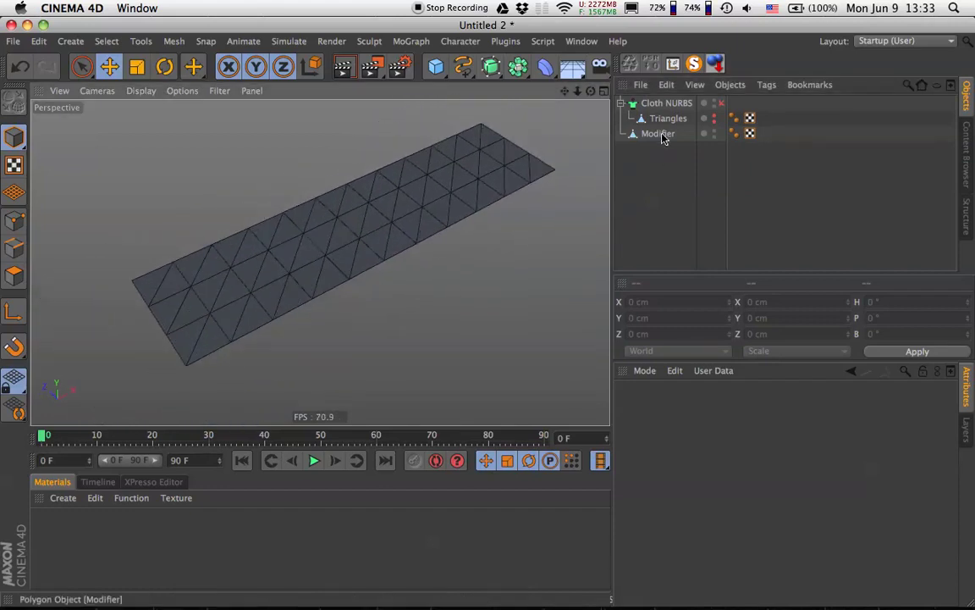
click(660, 134)
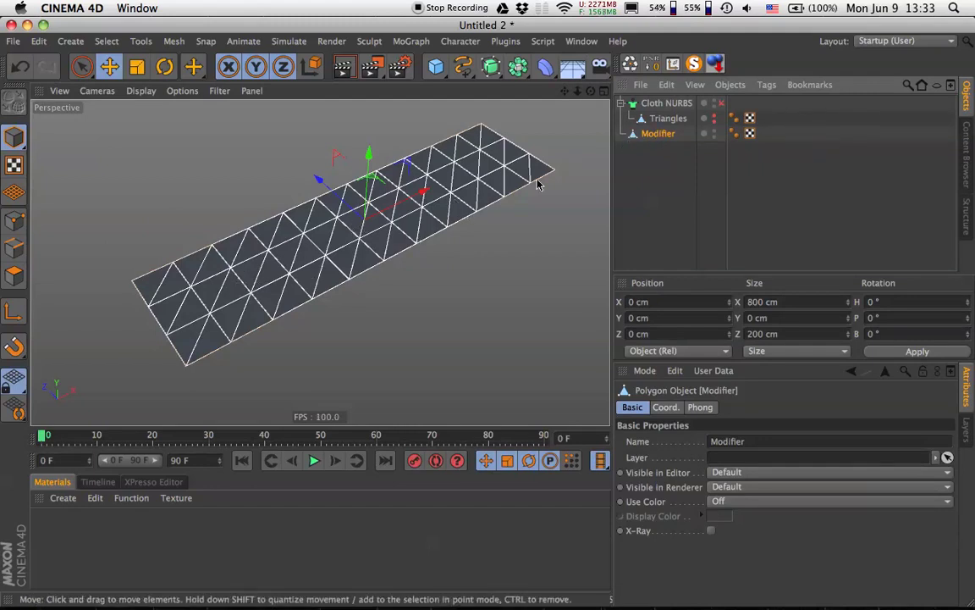
Add a Surface deformer as a child of the Triangles object and assign Modifier as its surface
click(665, 118)
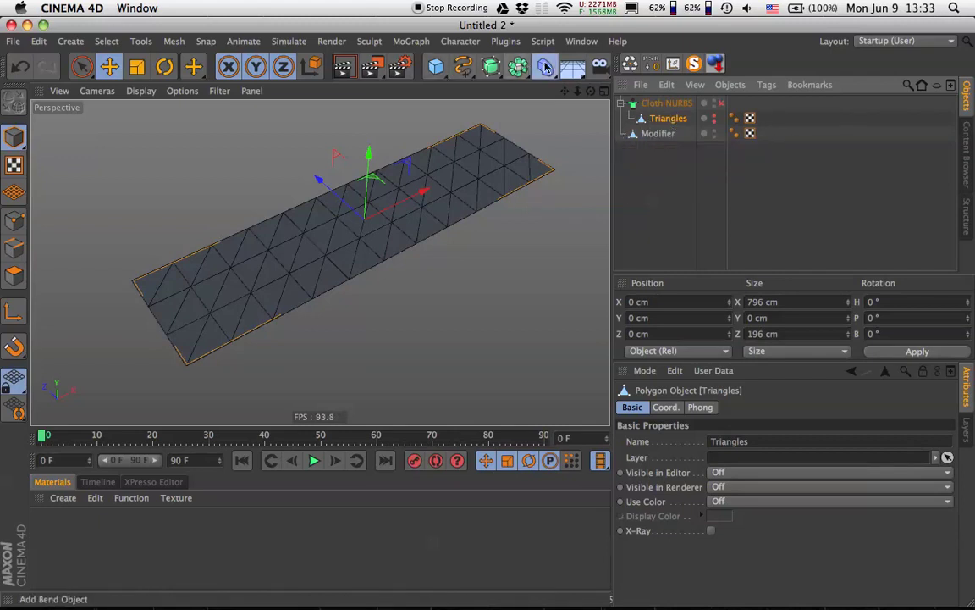
drag(546, 67, 236, 193)
click(218, 199)
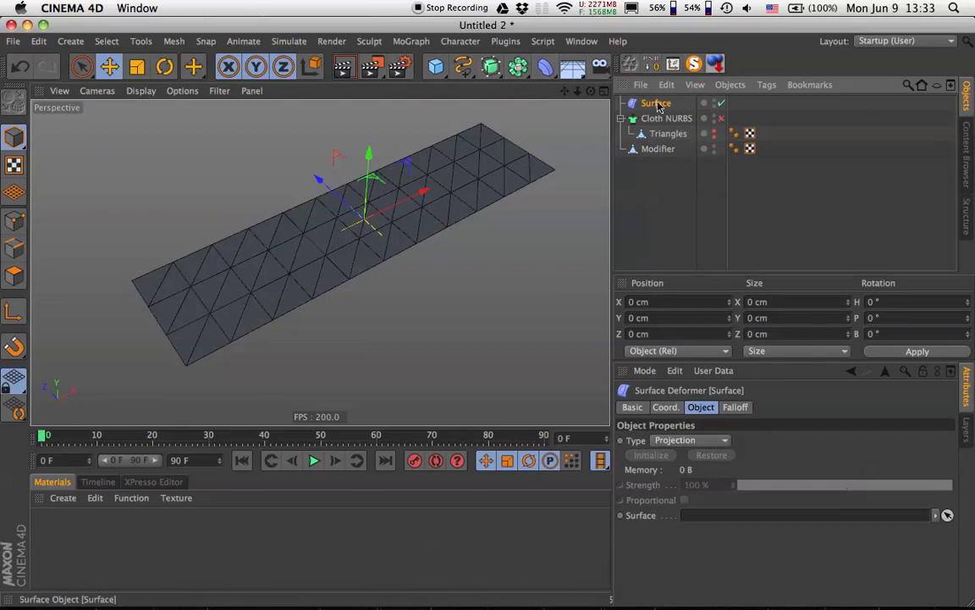
drag(652, 102, 662, 140)
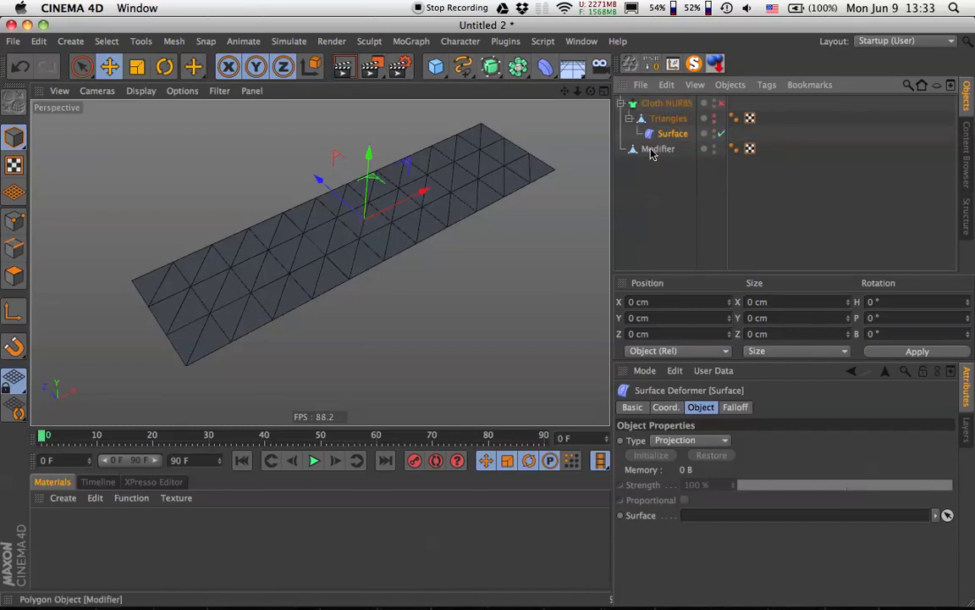
drag(651, 152, 734, 516)
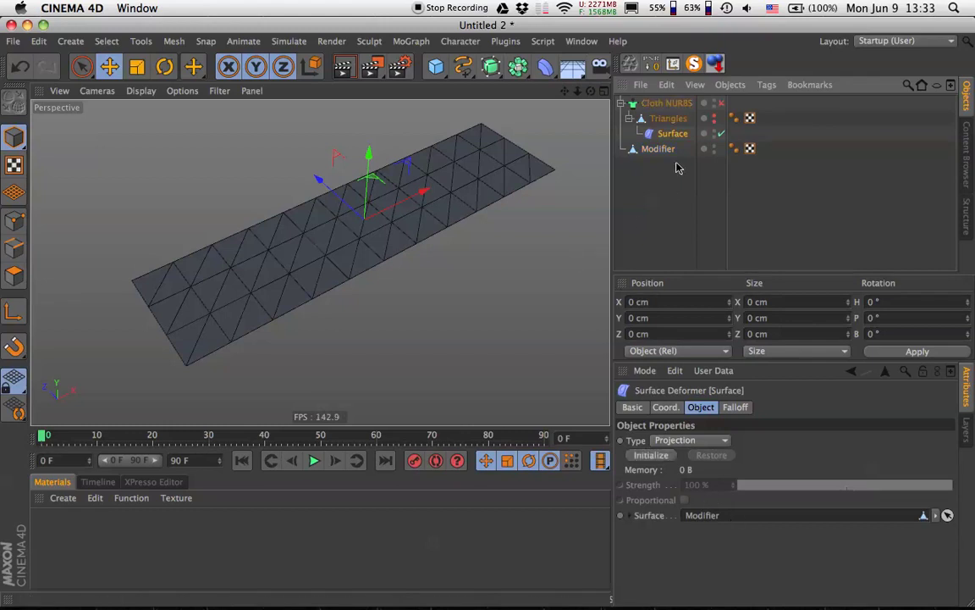
Show the Triangles object, hide the Modifier plane in editor and renderer, and initialize the Surface deformer
click(715, 116)
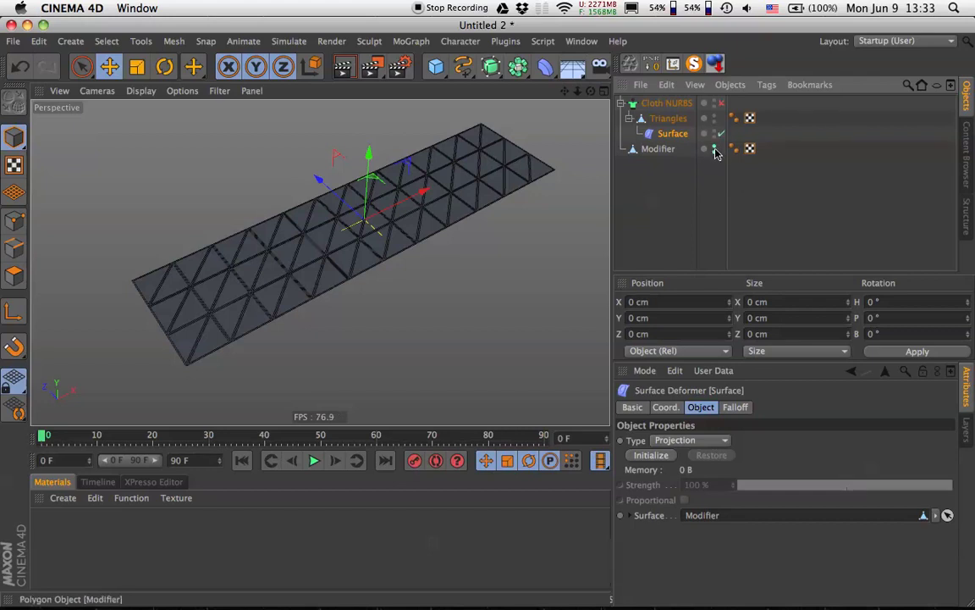
alt+click(714, 150)
alt+right_drag(300, 287, 362, 283)
alt+right_drag(381, 243, 388, 240)
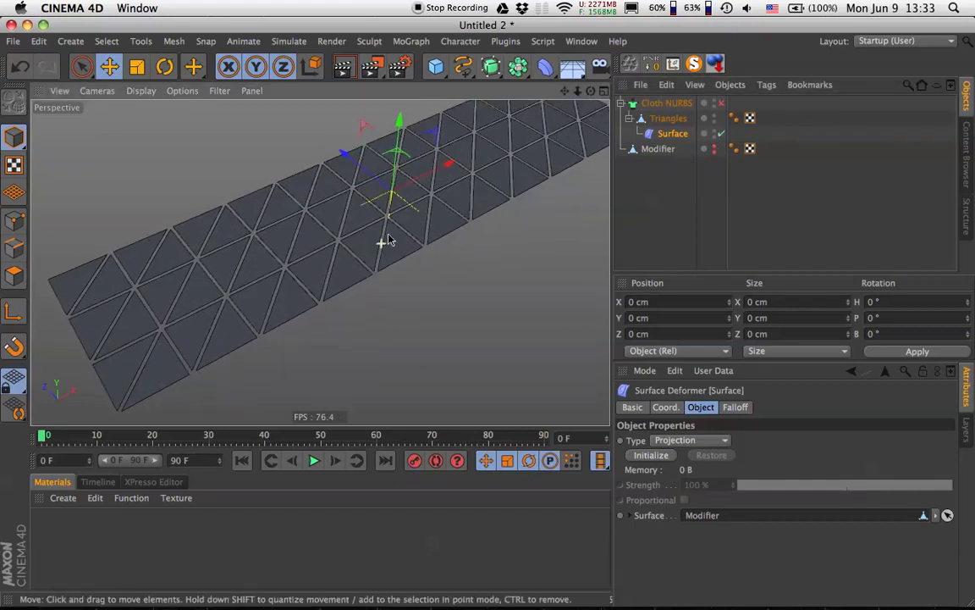
mouse_move(387, 241)
alt+mouse_down()
mouse_move(435, 203)
mouse_move(398, 226)
alt+mouse_up()
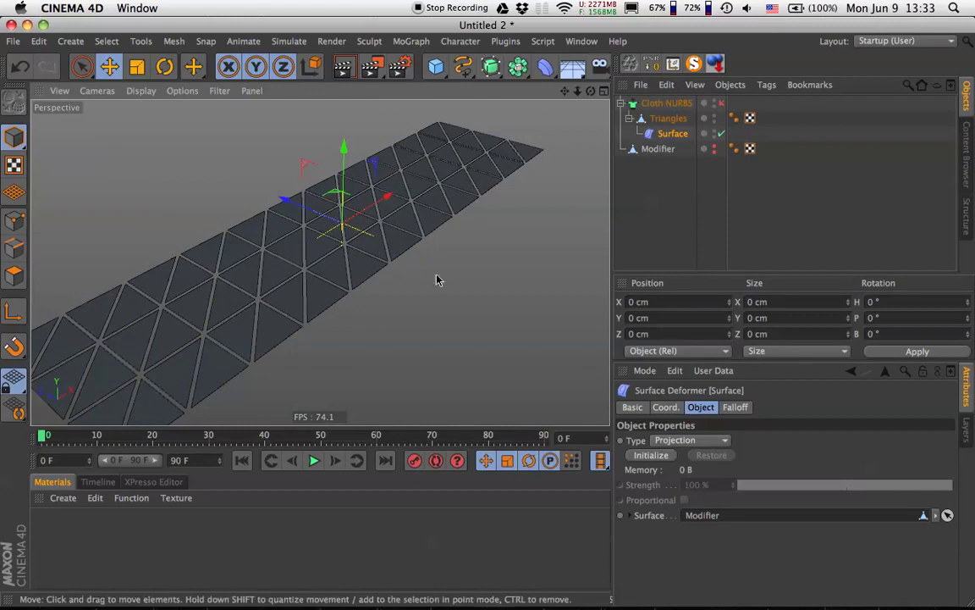
alt+drag(437, 280, 454, 244)
click(652, 455)
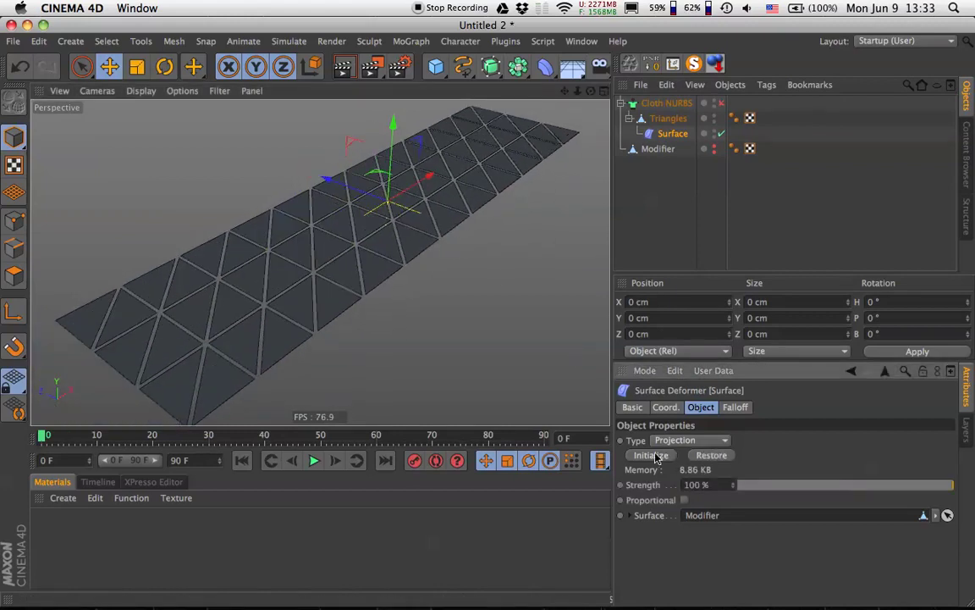
mouse_move(388, 247)
alt+mouse_down()
mouse_move(411, 250)
mouse_move(385, 254)
alt+mouse_up()
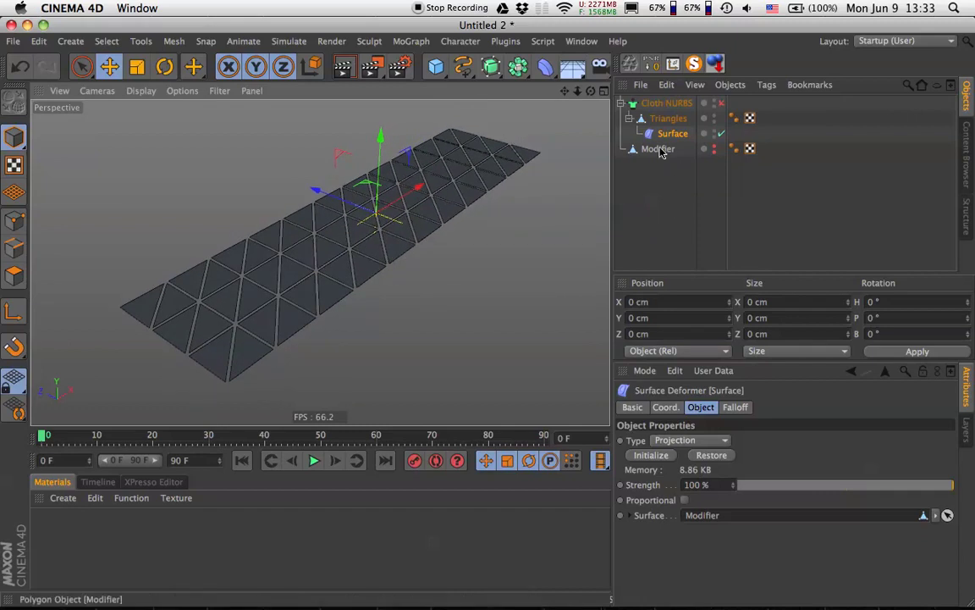
Add a Displacer deformer as a child of the Modifier plane
click(656, 150)
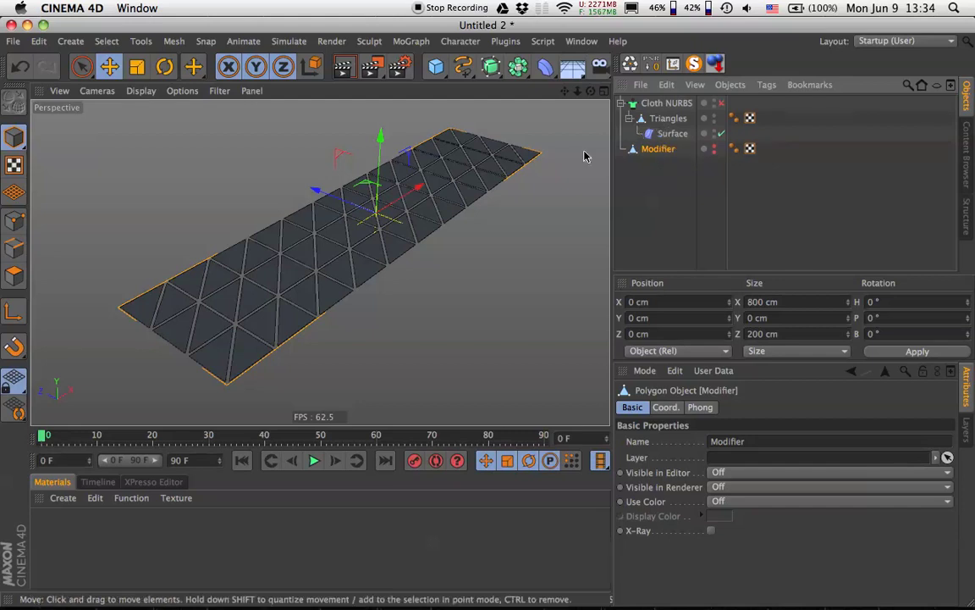
alt+drag(393, 244, 379, 246)
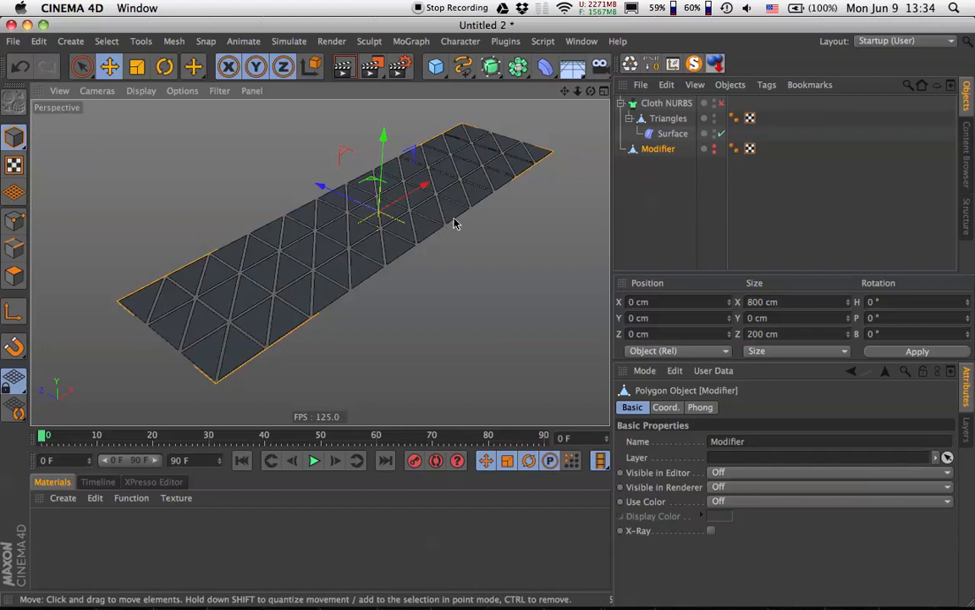
click(635, 191)
click(545, 66)
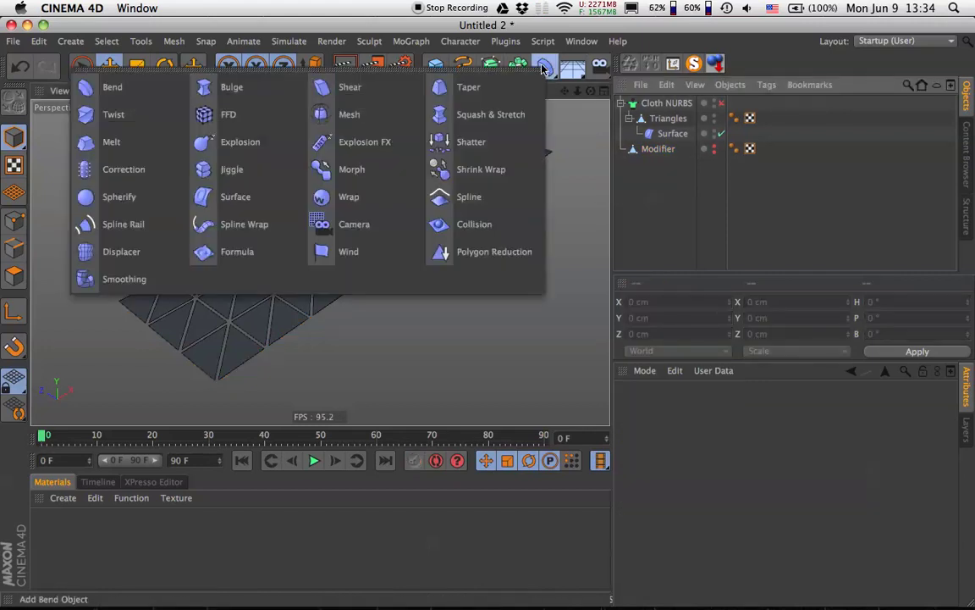
click(119, 252)
drag(659, 103, 665, 167)
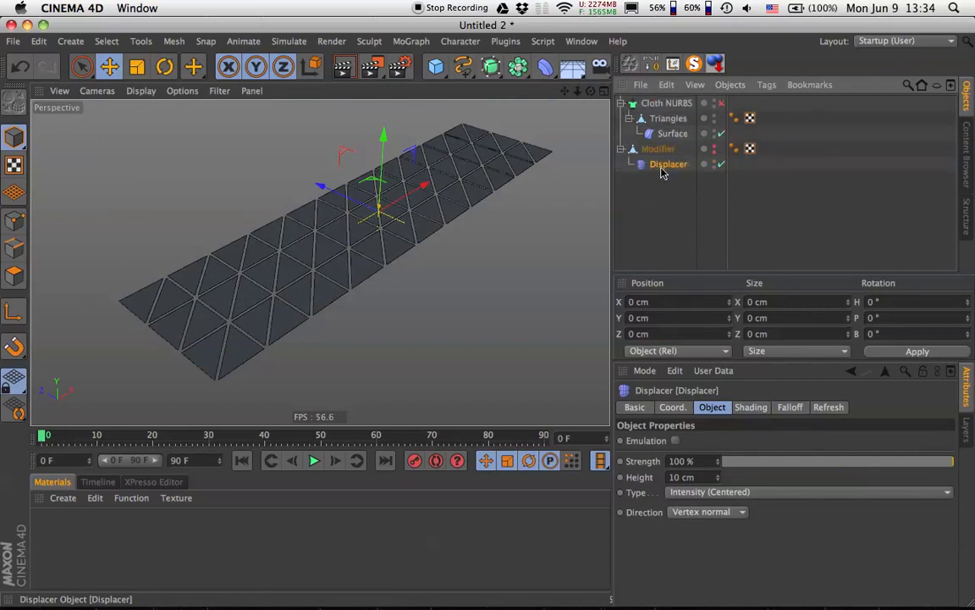
Load a Gradient shader into the shading of the Displacer on the Modifier plane
click(748, 409)
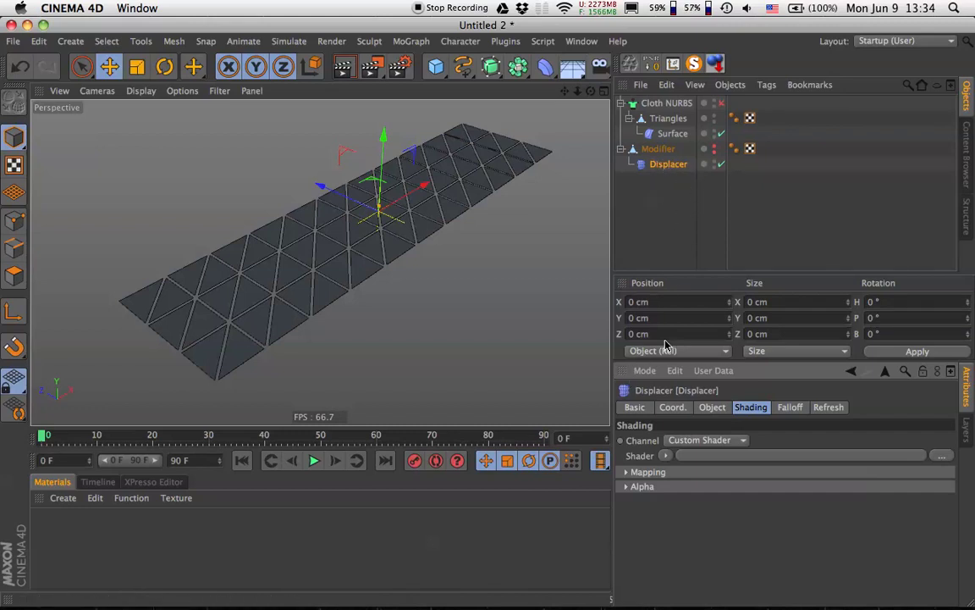
click(665, 456)
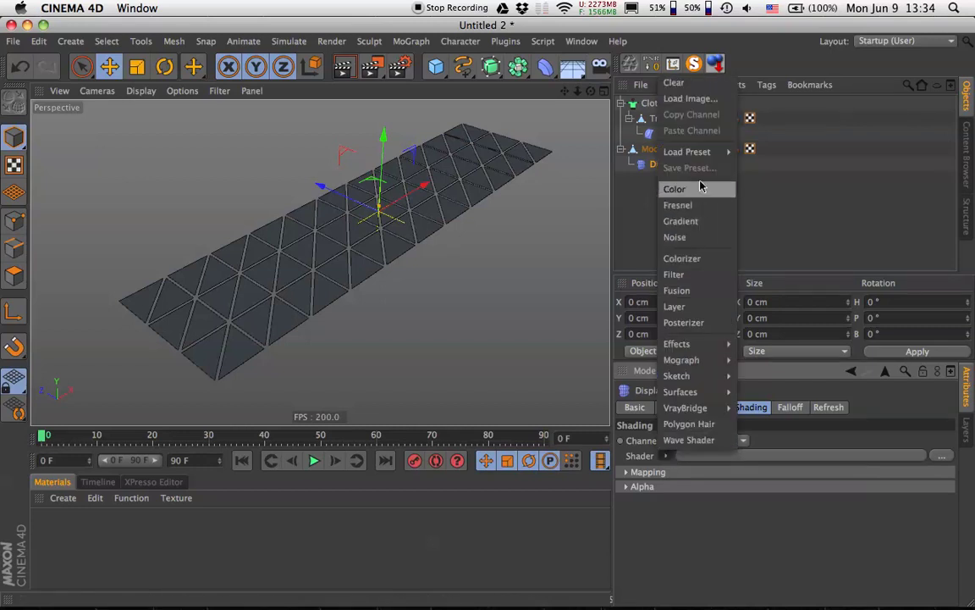
click(682, 221)
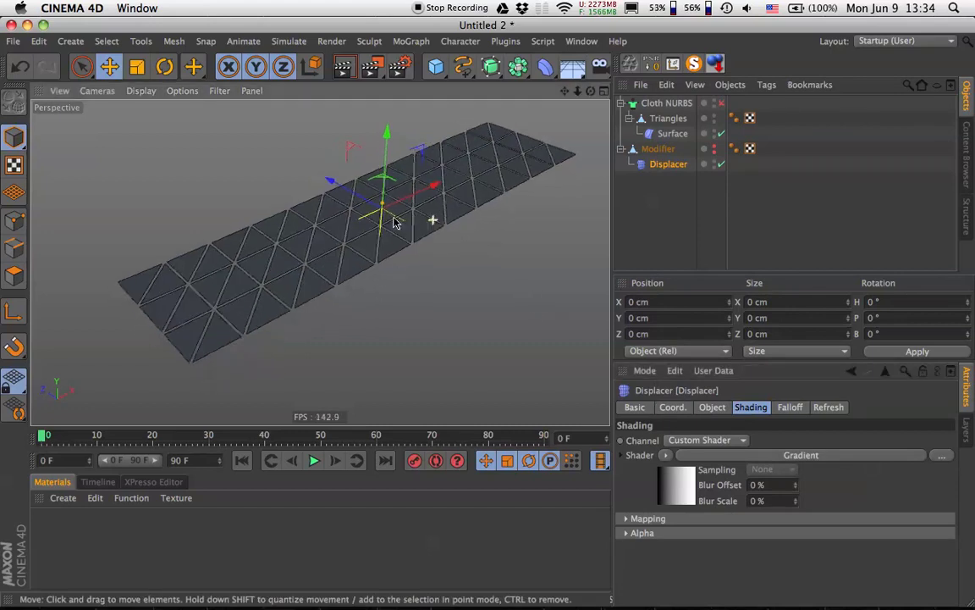
mouse_move(393, 221)
alt+mouse_down()
mouse_move(311, 139)
mouse_move(400, 202)
alt+mouse_up()
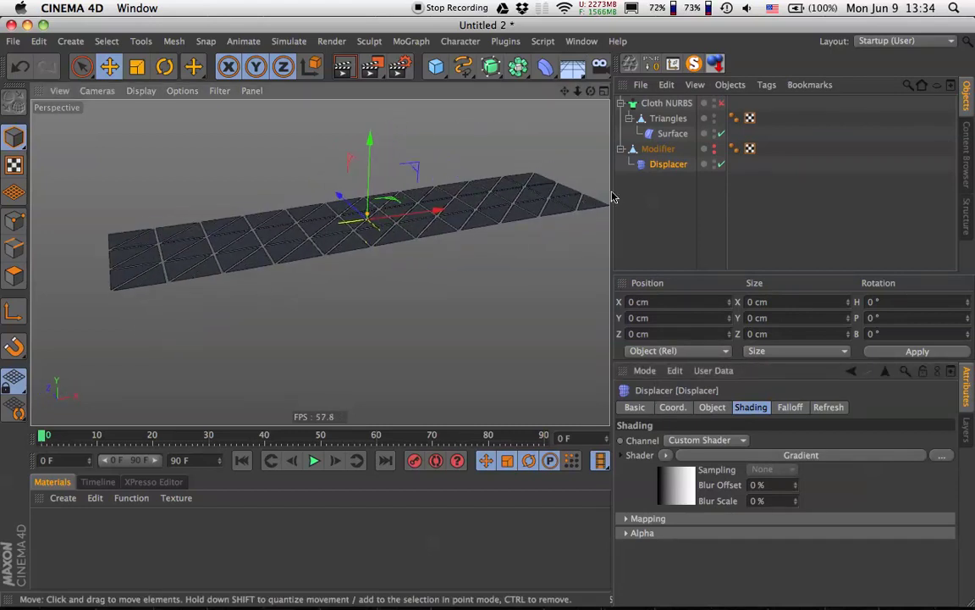
Delete the Phong tags from the Triangles and Modifier objects
click(734, 118)
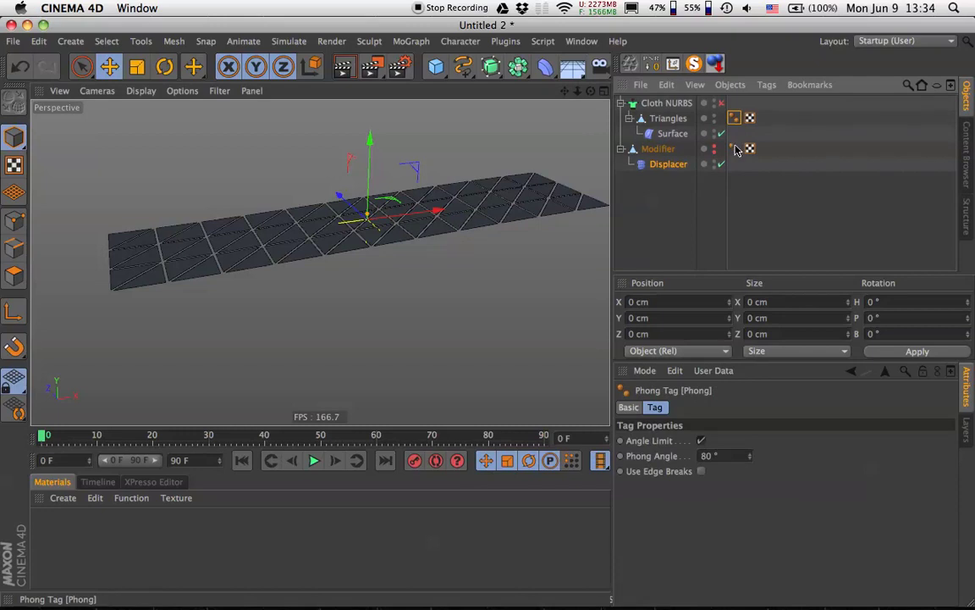
shift+click(734, 148)
key(Delete)
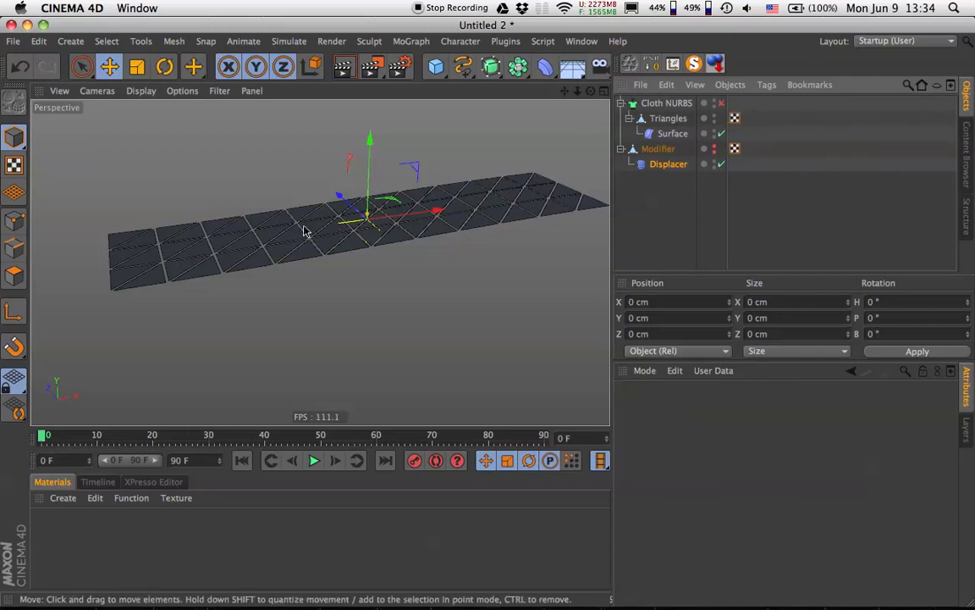
alt+drag(304, 230, 375, 282)
alt+right_drag(327, 228, 423, 222)
alt+drag(393, 231, 441, 222)
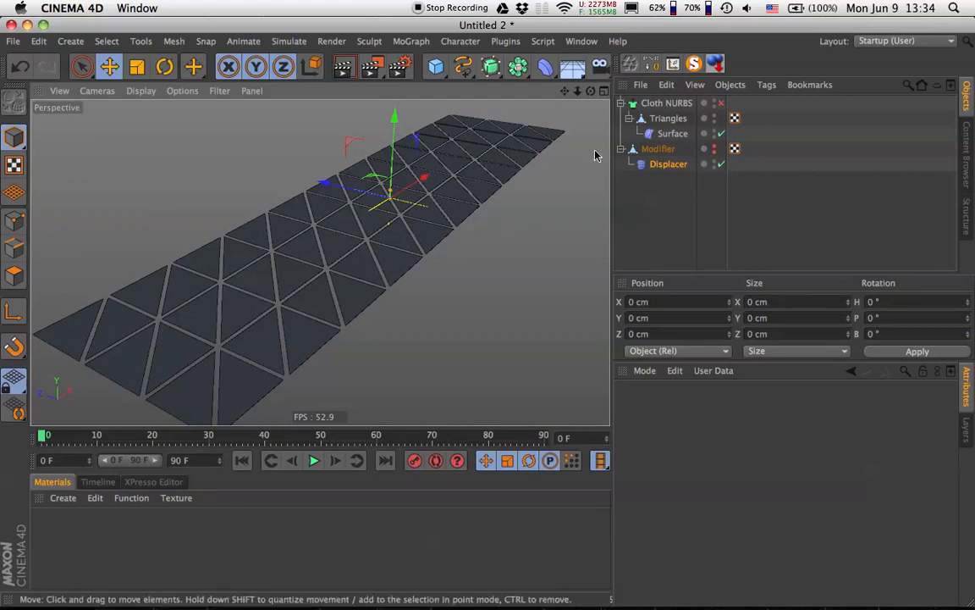
Set the height of the Displacer on the Modifier plane to 103 cm and view the curved strip from the side
click(673, 164)
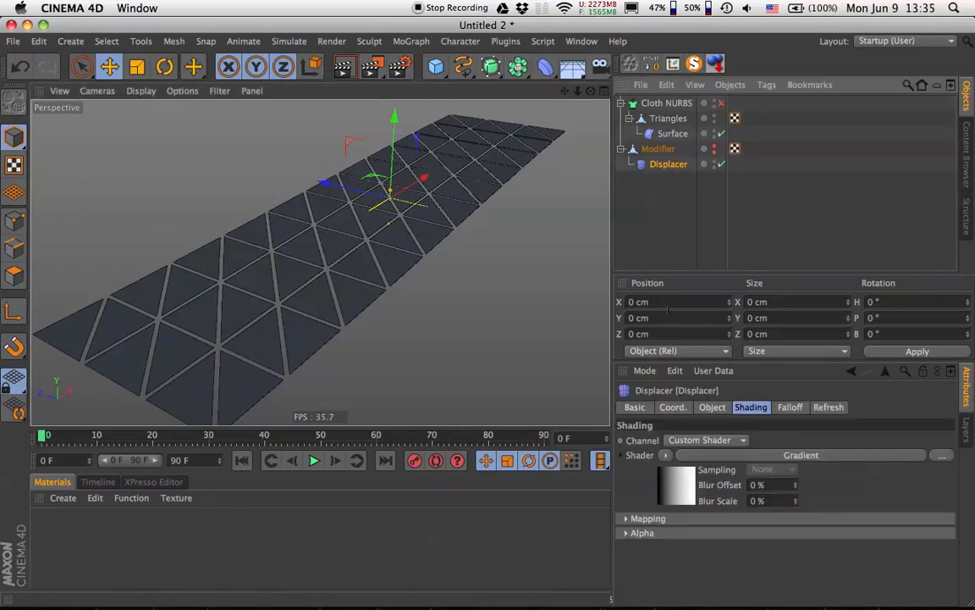
click(712, 407)
drag(719, 477, 663, 427)
alt+drag(438, 272, 285, 202)
alt+right_drag(470, 217, 386, 252)
alt+middle_drag(492, 217, 280, 308)
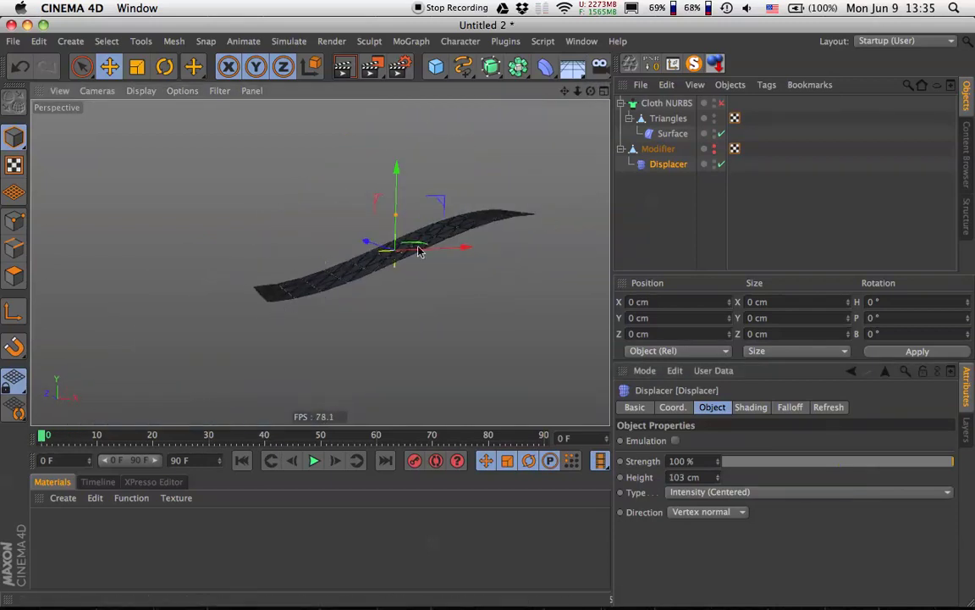
Set the type of the Displacer's Gradient shader to 2D - Circular and return to the Displacer's shading settings
alt+drag(420, 263, 470, 272)
click(745, 408)
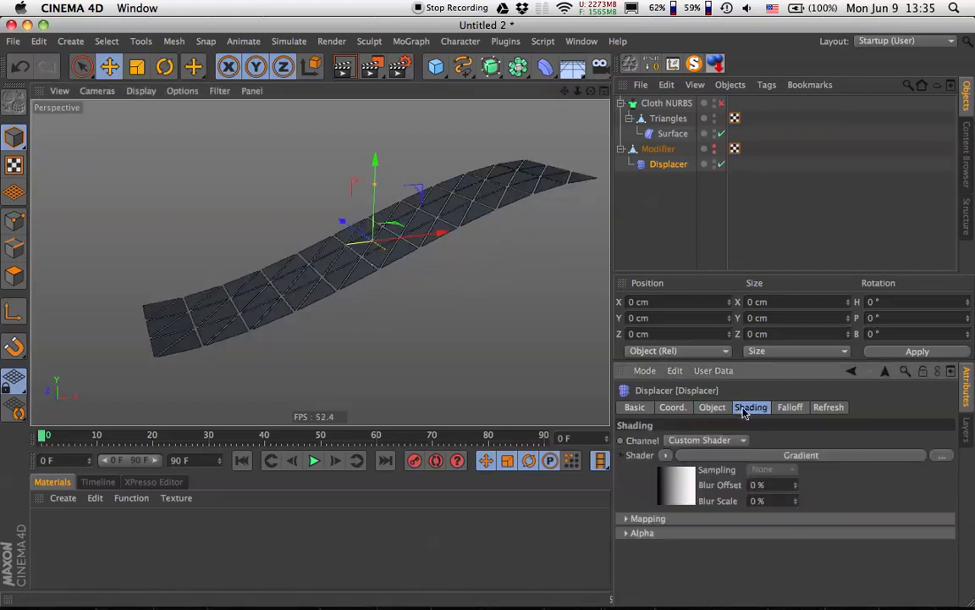
click(725, 455)
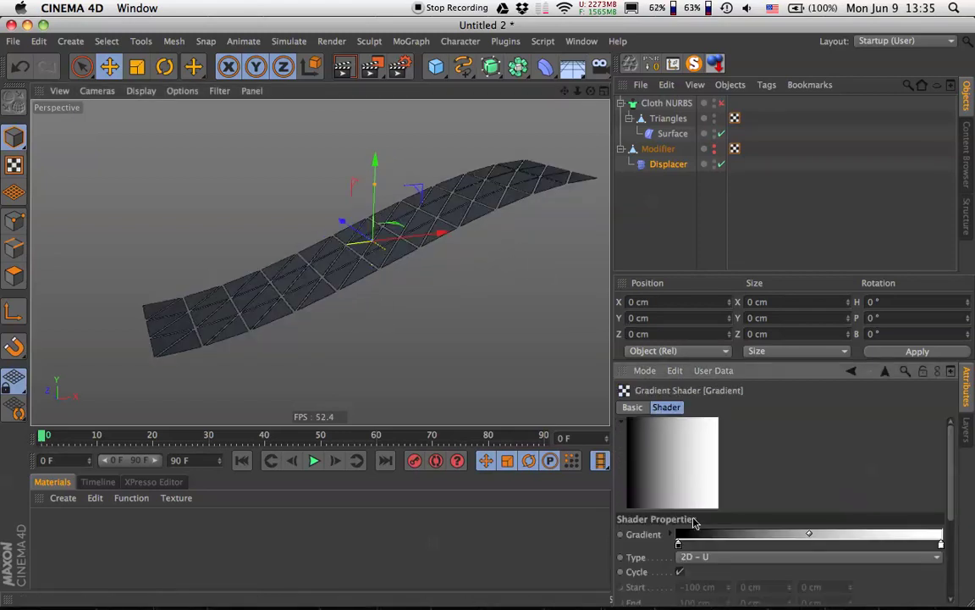
click(692, 558)
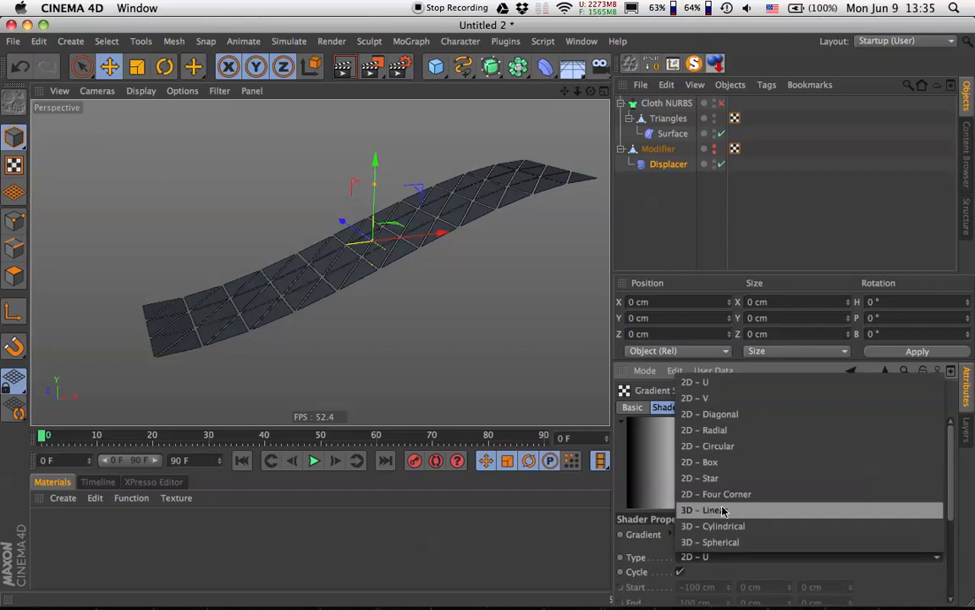
click(725, 447)
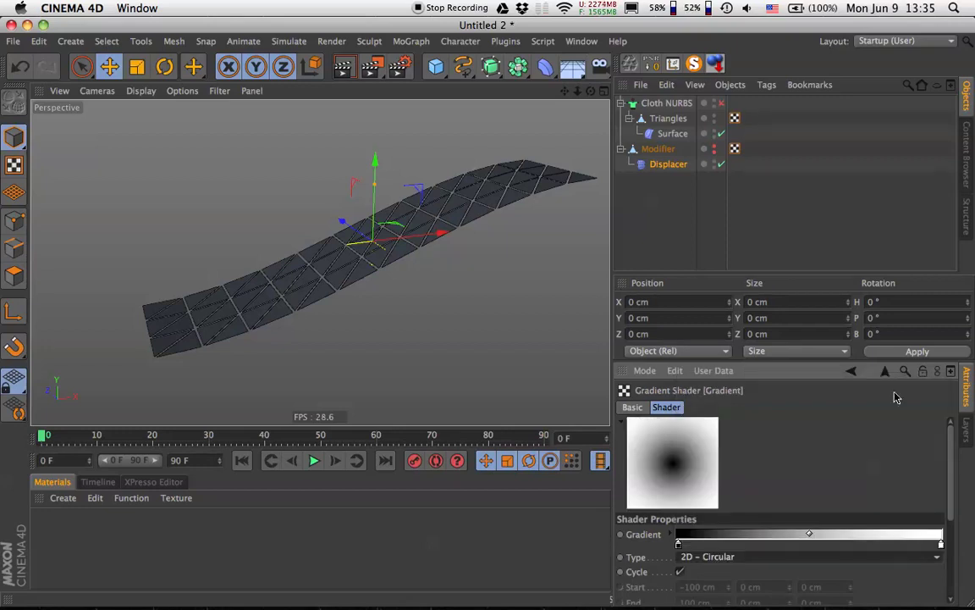
click(884, 372)
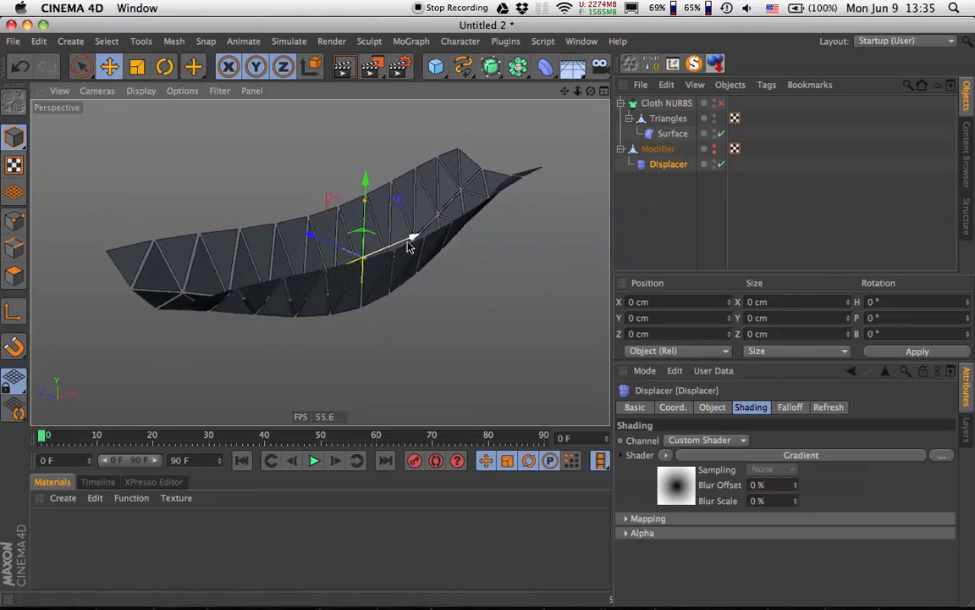
Disable the Displacer and make the Modifier plane visible in the editor and renderer
click(648, 163)
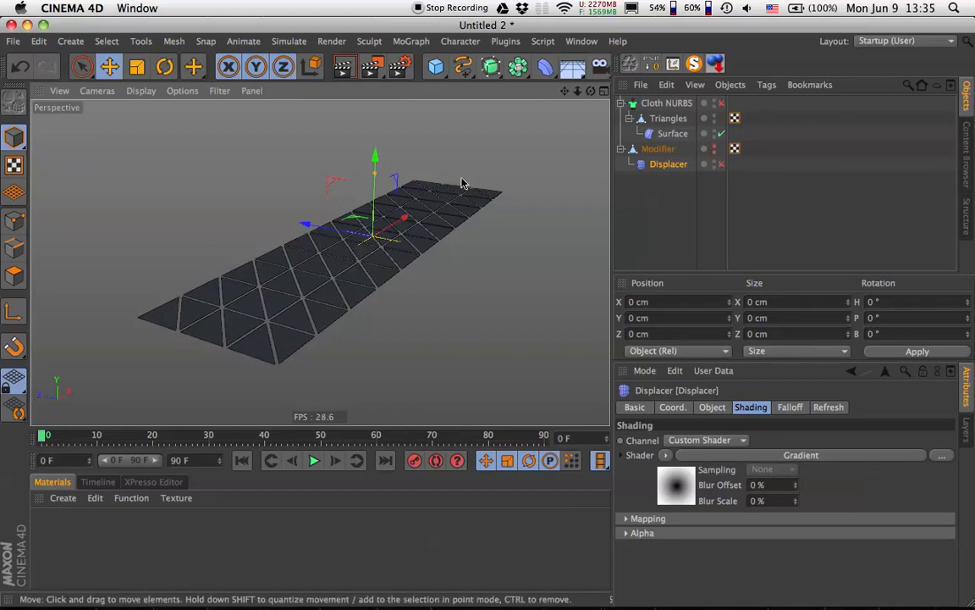
alt+drag(482, 194, 440, 241)
click(678, 151)
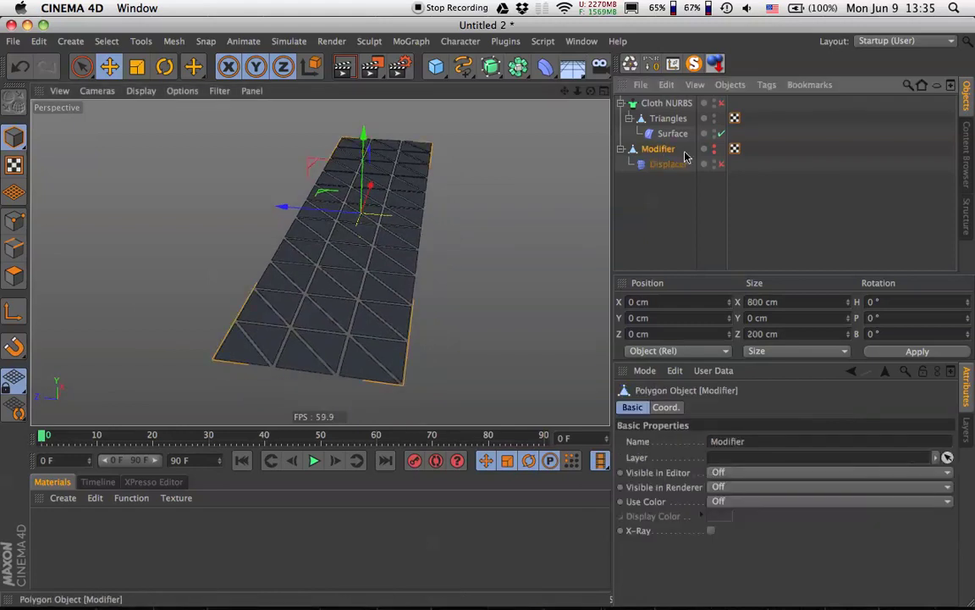
click(712, 152)
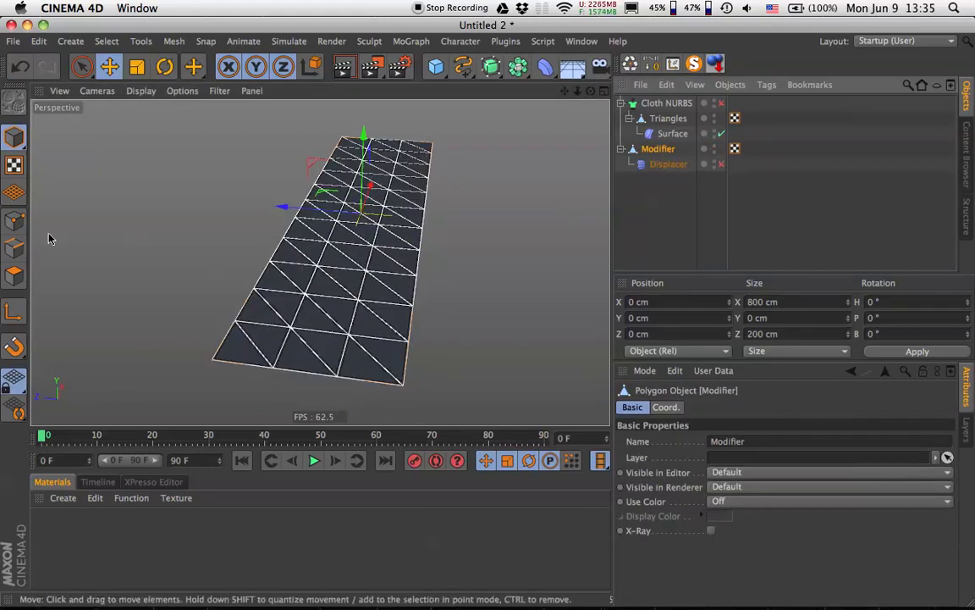
Select the middle lengthwise row of polygons on the Modifier plane and raise it to about 32 cm in Y
click(13, 276)
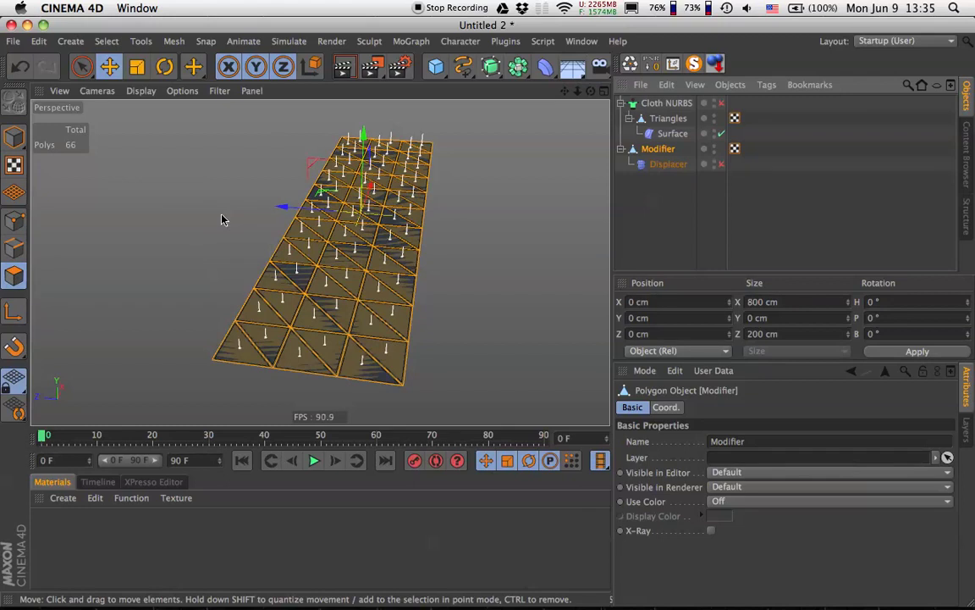
key(9)
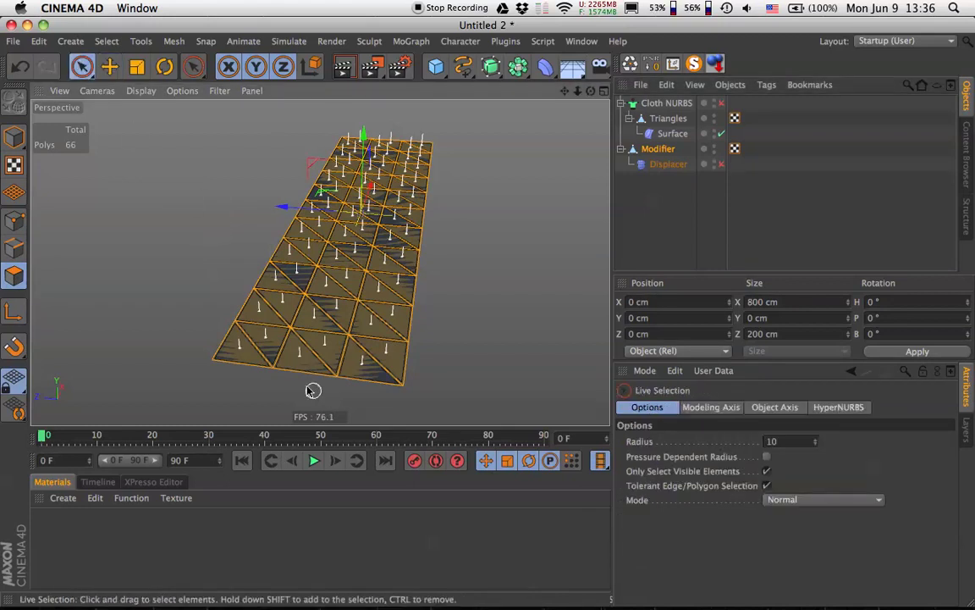
mouse_move(293, 355)
mouse_down()
mouse_move(346, 265)
mouse_move(381, 151)
mouse_move(364, 151)
mouse_move(365, 123)
mouse_up()
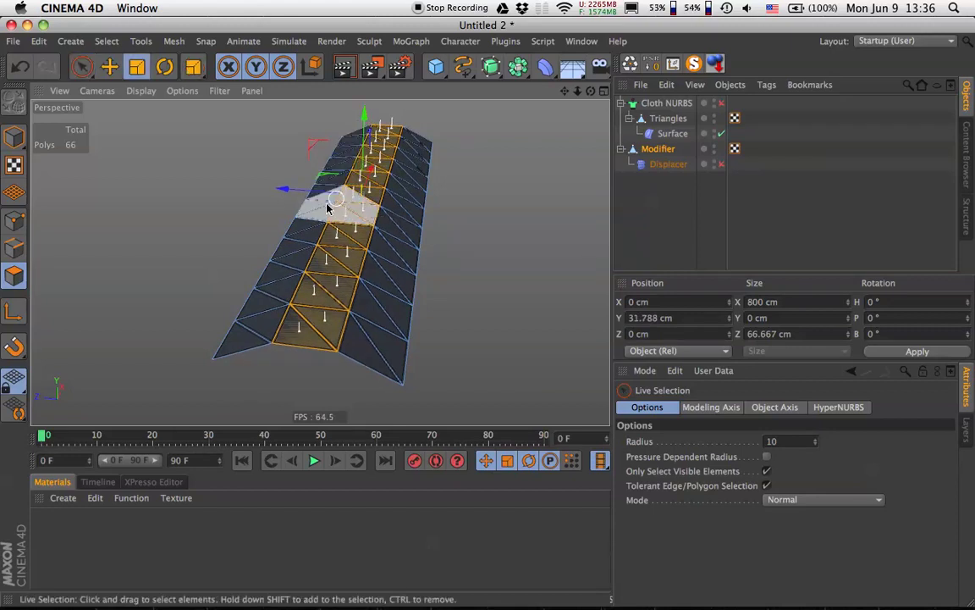
Scale the raised middle row of polygons along Z to a width of about 77 cm
key(t)
drag(279, 190, 274, 189)
alt+drag(388, 303, 333, 292)
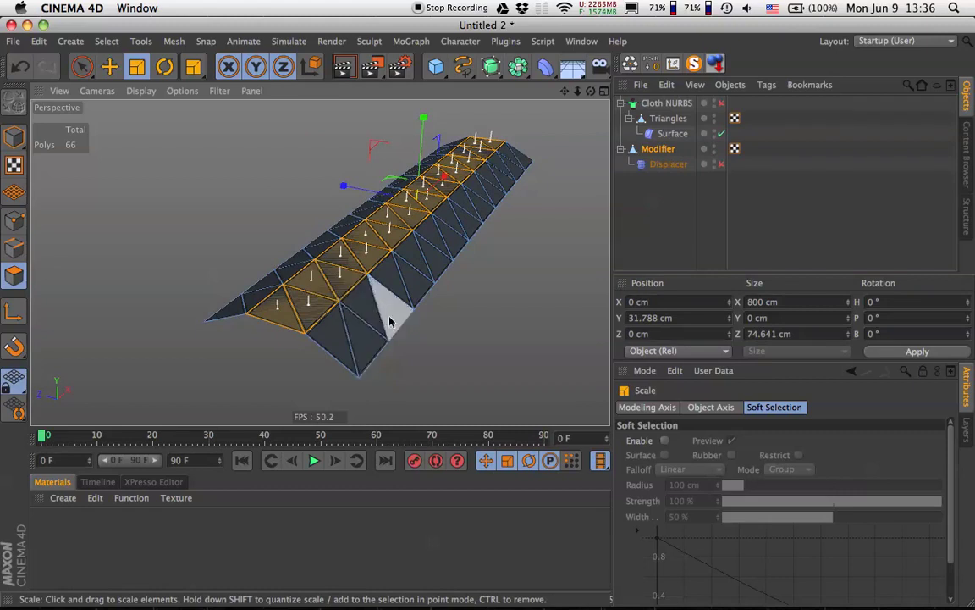
alt+drag(305, 254, 342, 189)
alt+drag(417, 258, 334, 260)
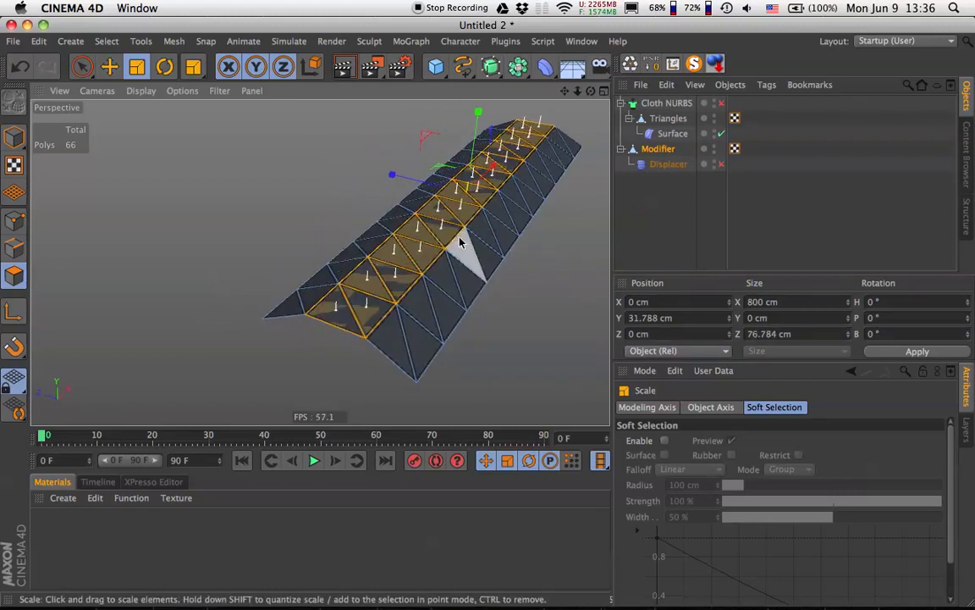
alt+drag(459, 243, 275, 262)
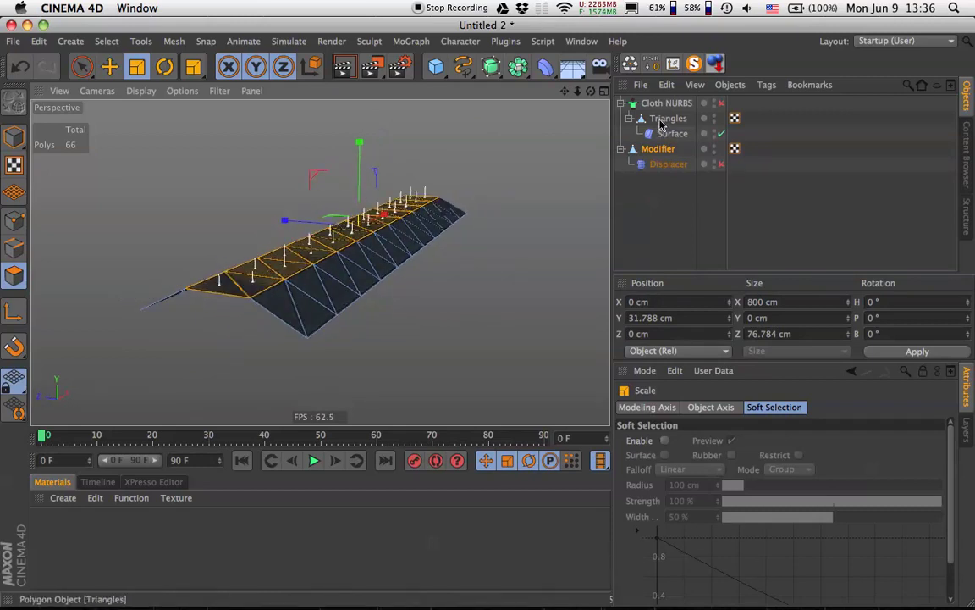
alt+drag(381, 239, 312, 271)
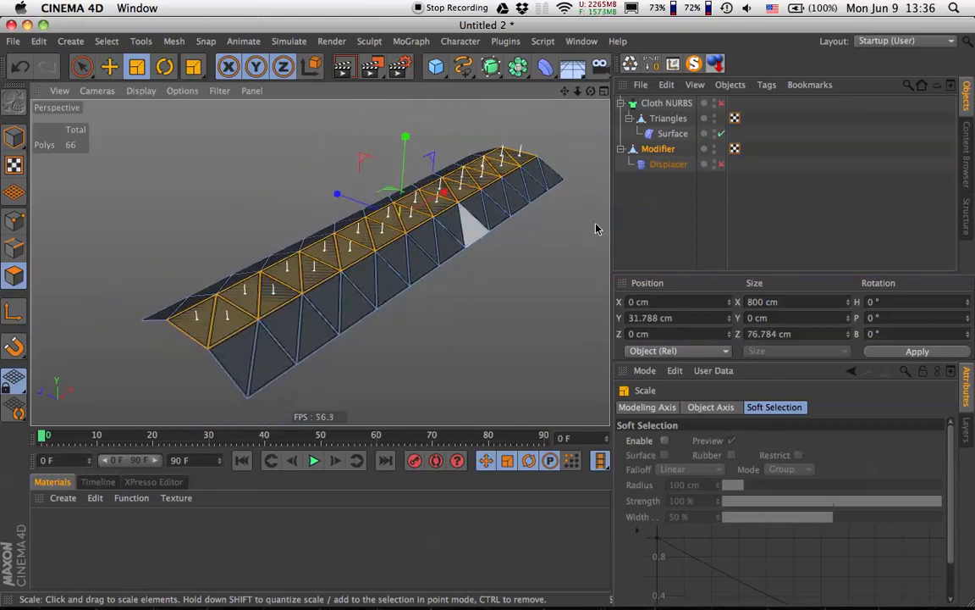
Re-enable the Displacer, hide the Modifier plane again and show all four views
click(721, 164)
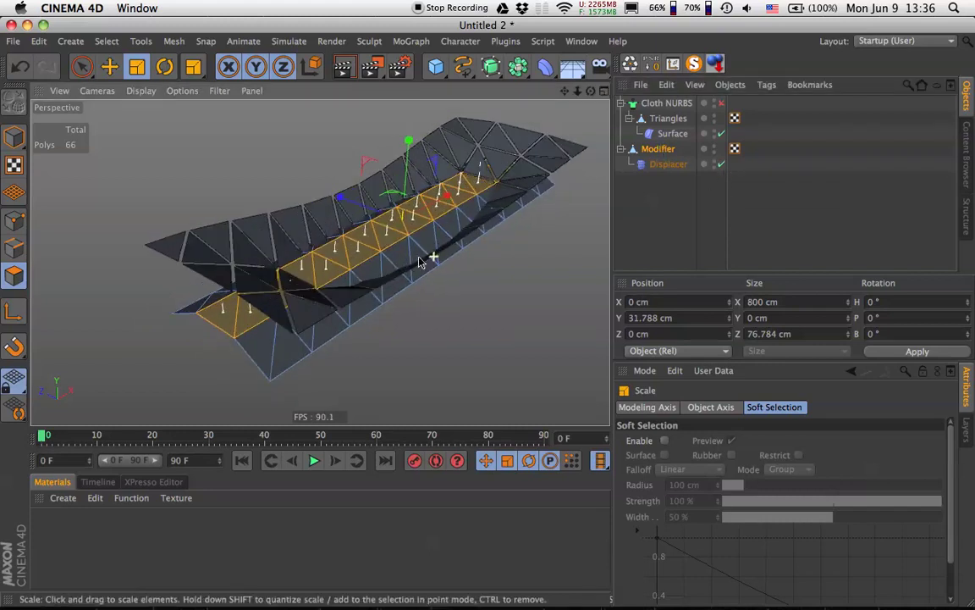
click(620, 149)
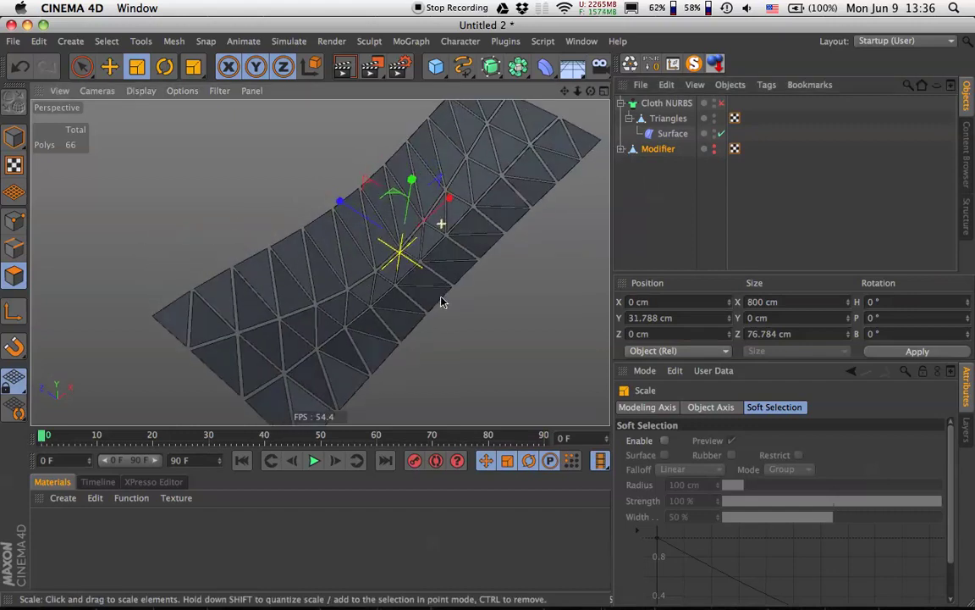
middle_click(415, 251)
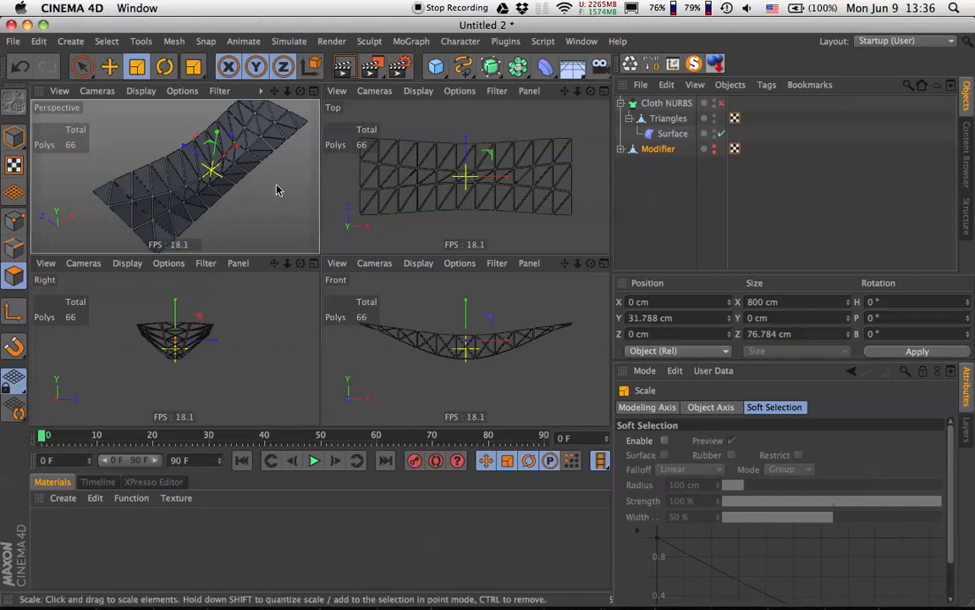
Set the Displacer's direction to Planar with the orientation +Y
click(622, 148)
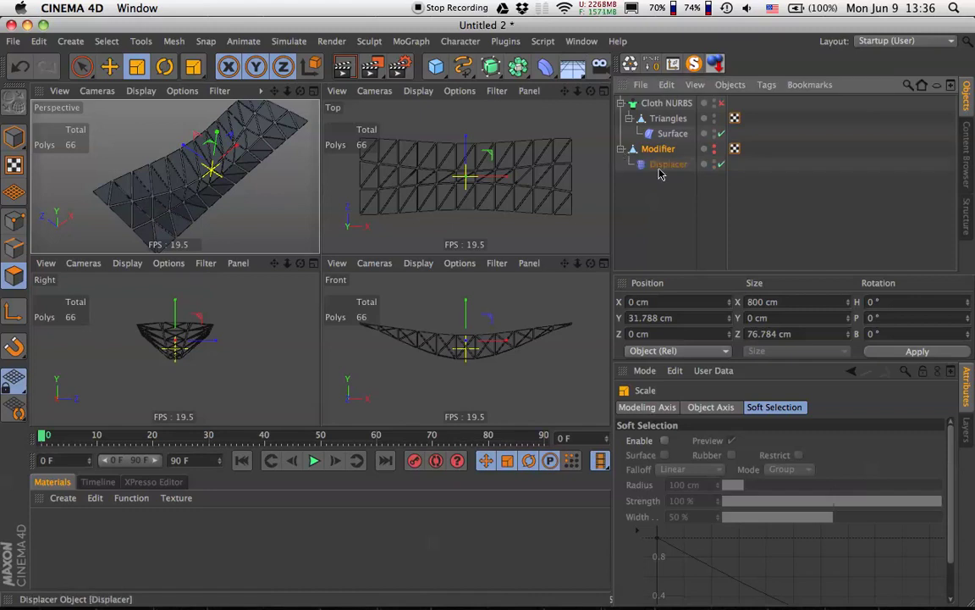
click(668, 163)
click(712, 407)
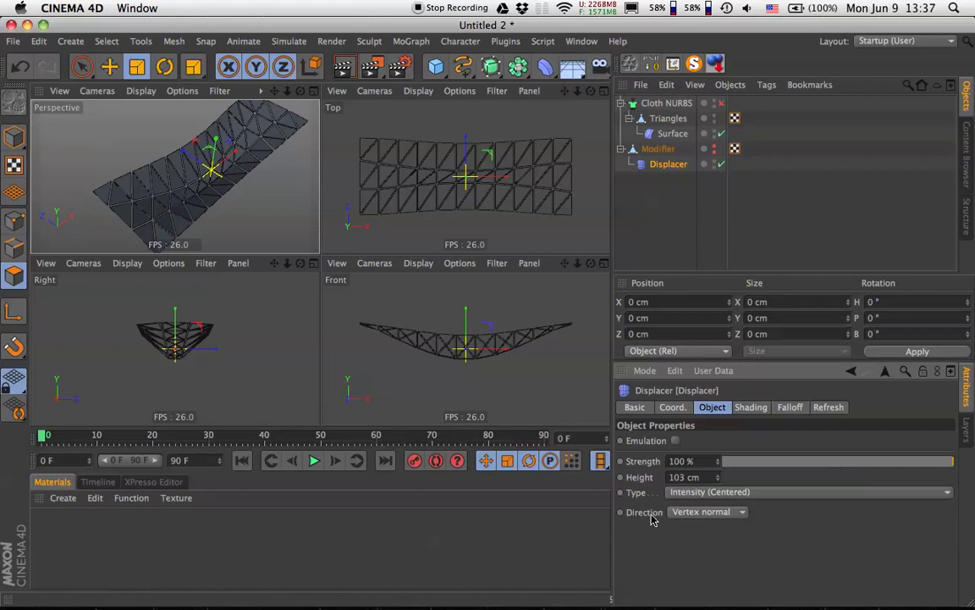
click(722, 518)
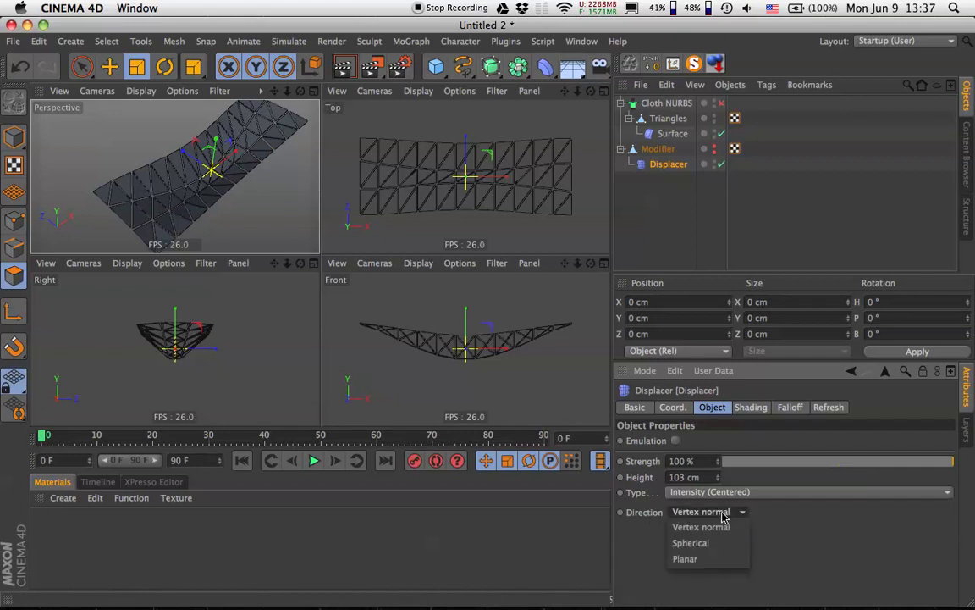
click(712, 559)
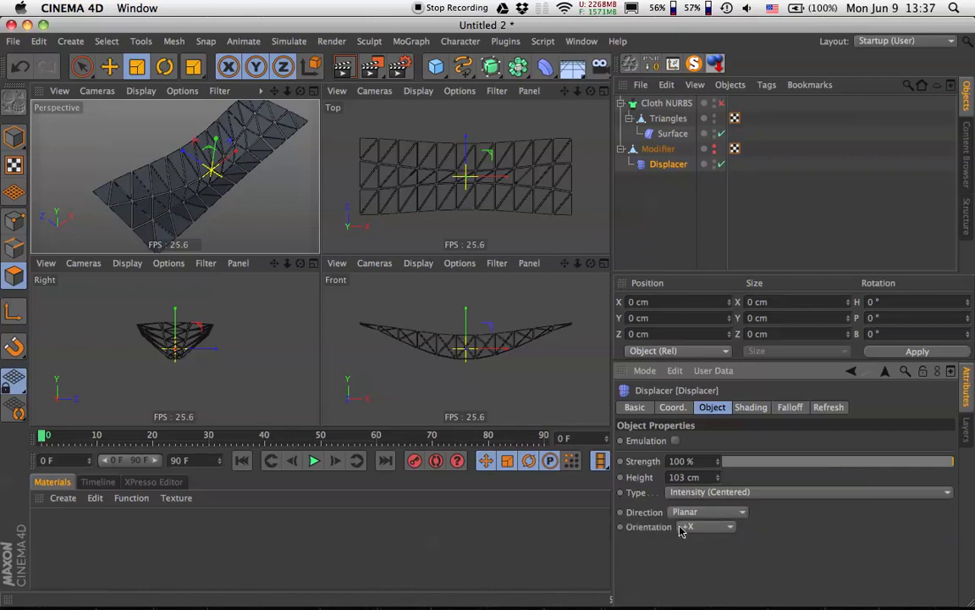
click(715, 528)
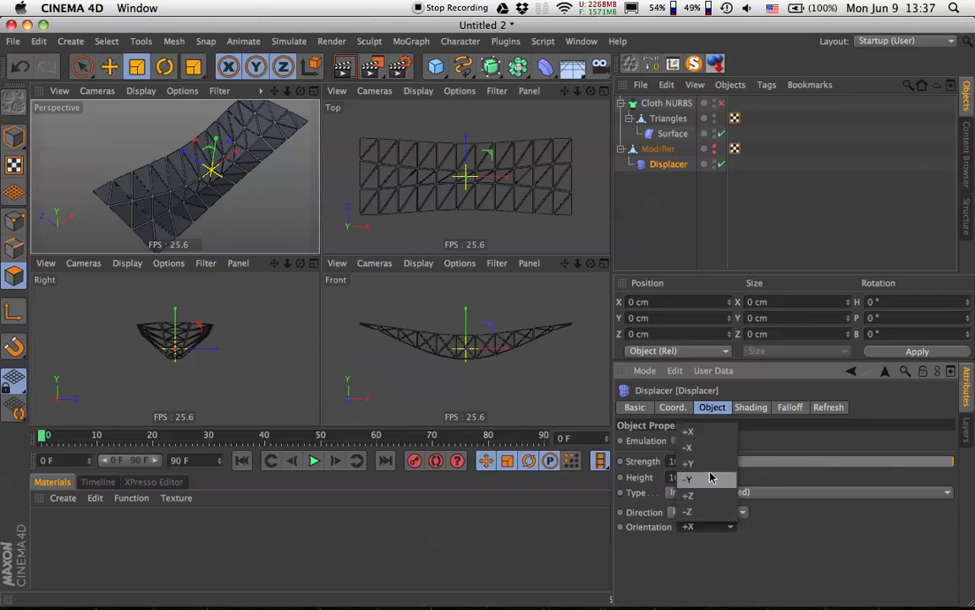
click(703, 427)
click(722, 524)
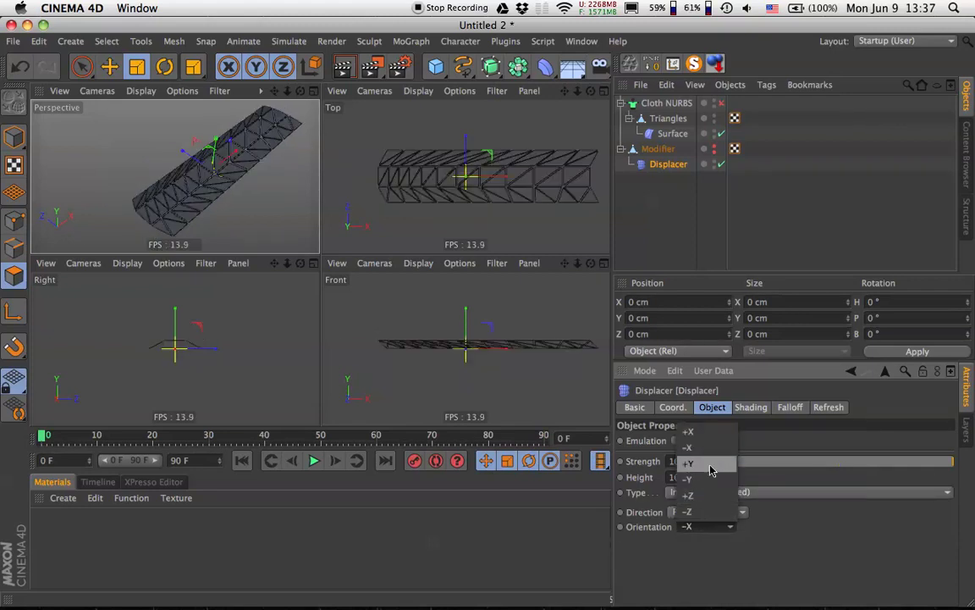
click(708, 464)
Examine the displaced triangle strip in the top view and from several angles in the perspective view
alt+drag(234, 193, 268, 174)
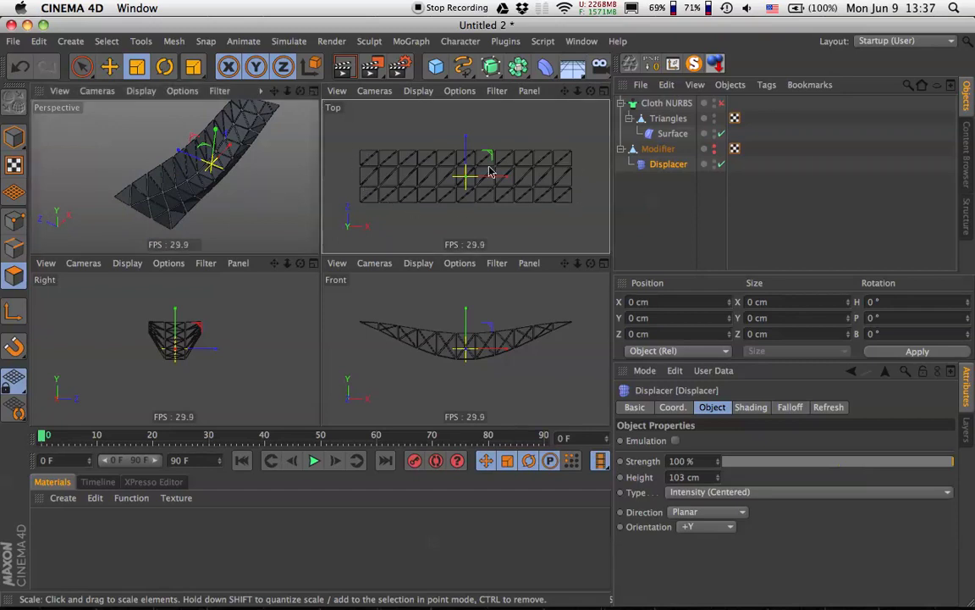
middle_click(573, 165)
alt+middle_drag(182, 233, 200, 215)
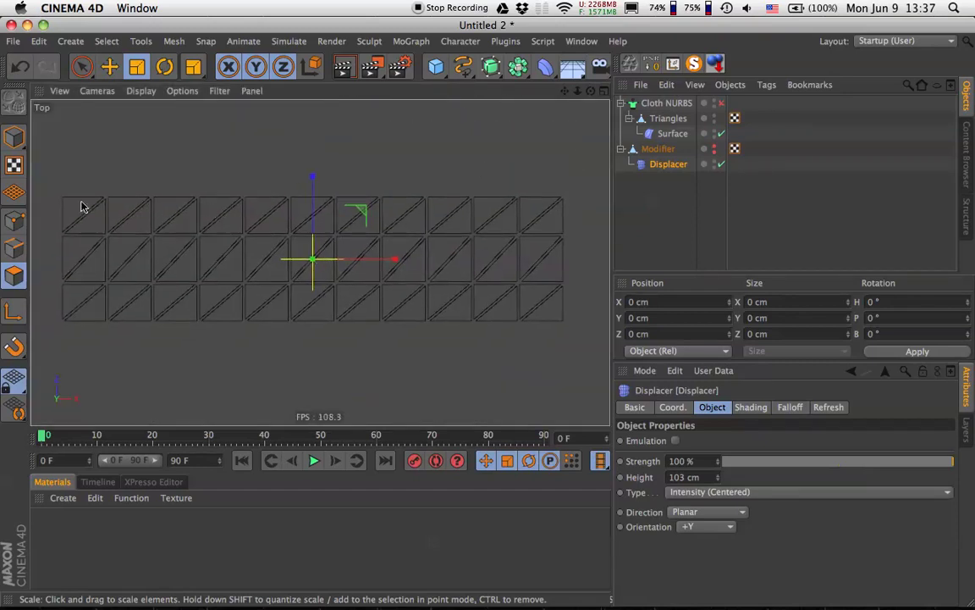
middle_click(424, 283)
middle_click(202, 207)
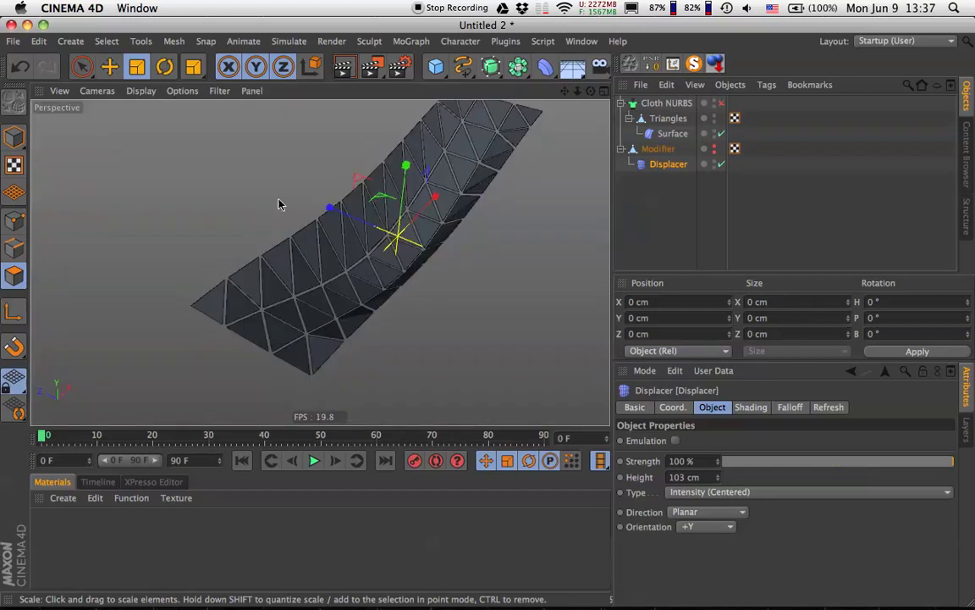
alt+drag(280, 204, 305, 176)
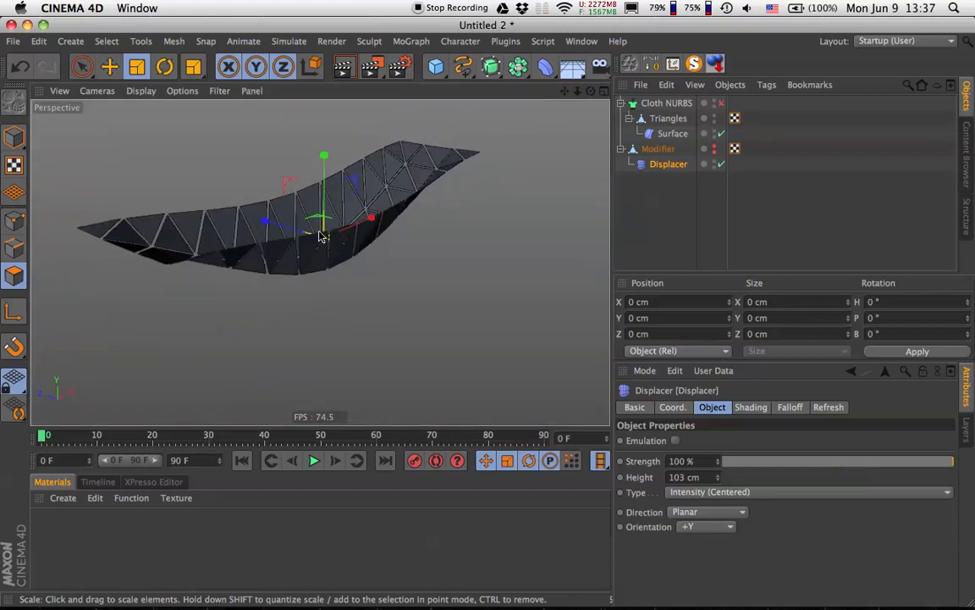
alt+drag(327, 232, 373, 279)
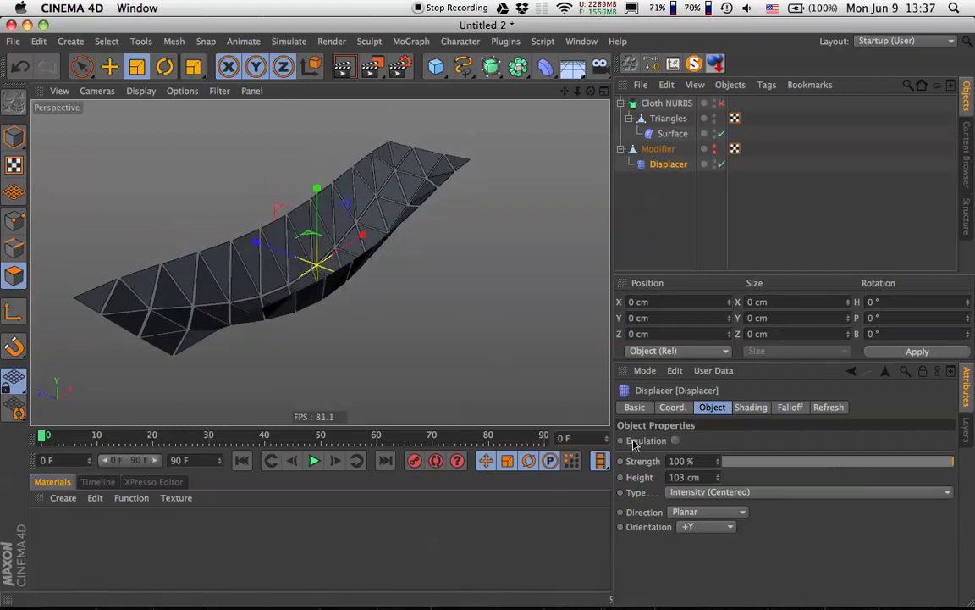
Set the Displacer's type to Intensity and its height to -115 cm
drag(716, 480, 716, 554)
alt+drag(472, 297, 357, 163)
click(714, 493)
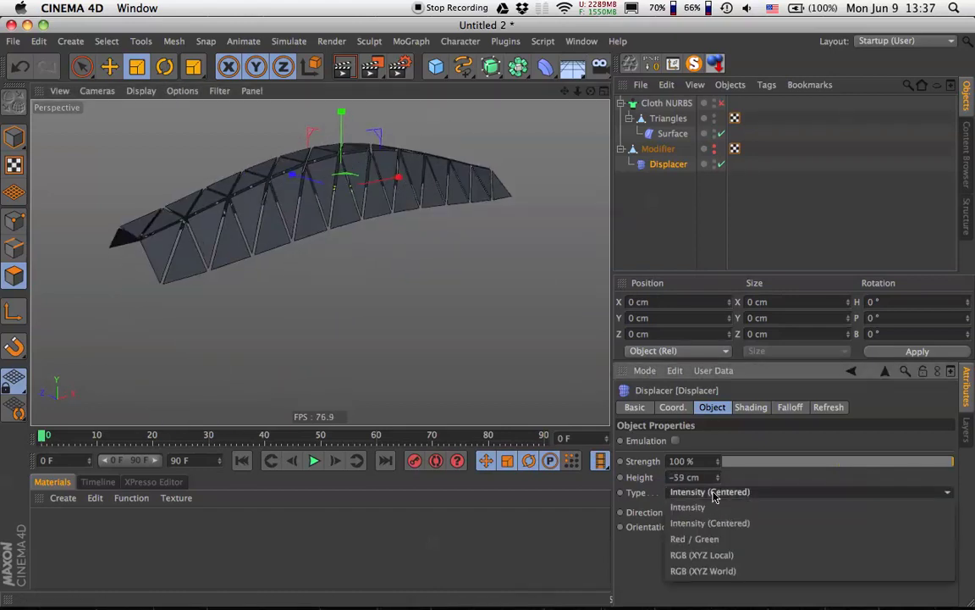
click(690, 505)
alt+drag(353, 196, 415, 173)
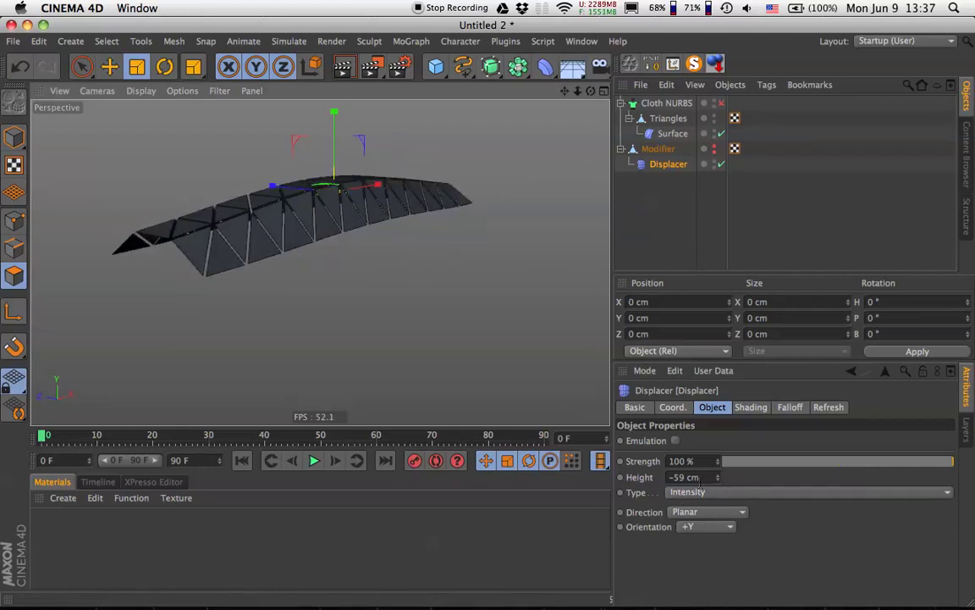
drag(717, 477, 717, 525)
alt+drag(422, 228, 369, 251)
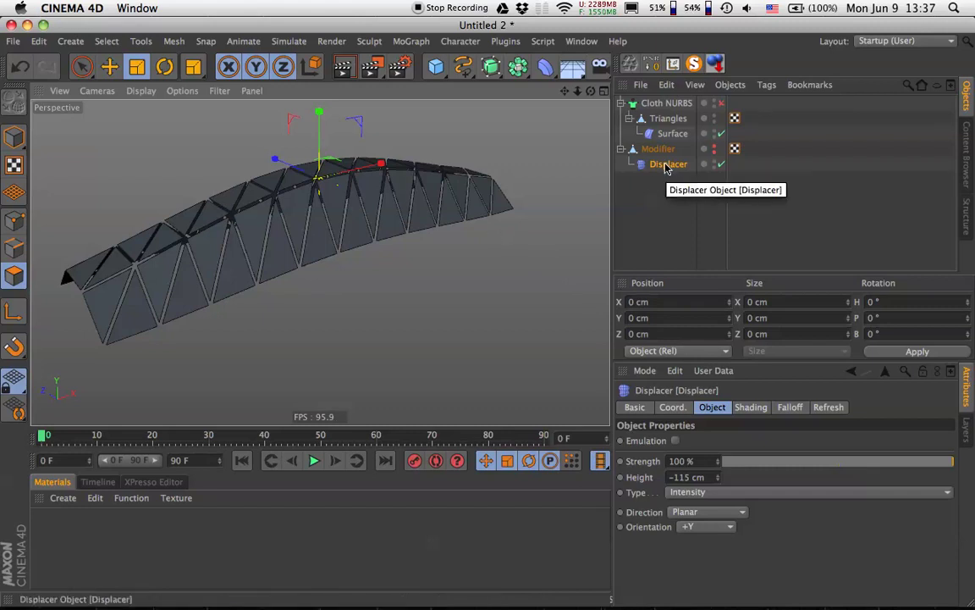
Duplicate the Displacer under the Modifier plane and load a Noise shader into the copy's shading
drag(667, 165, 668, 179)
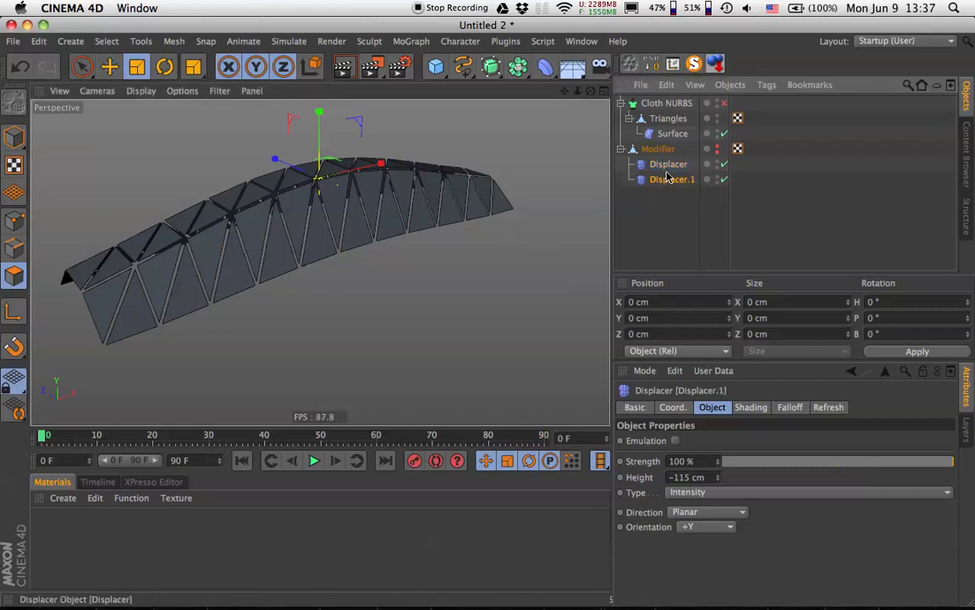
click(750, 408)
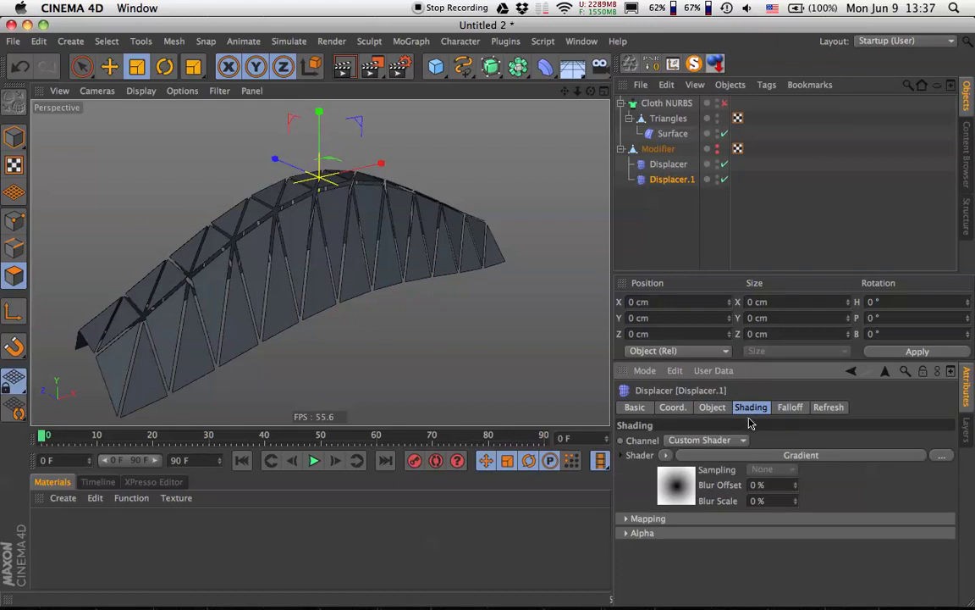
click(665, 457)
click(690, 236)
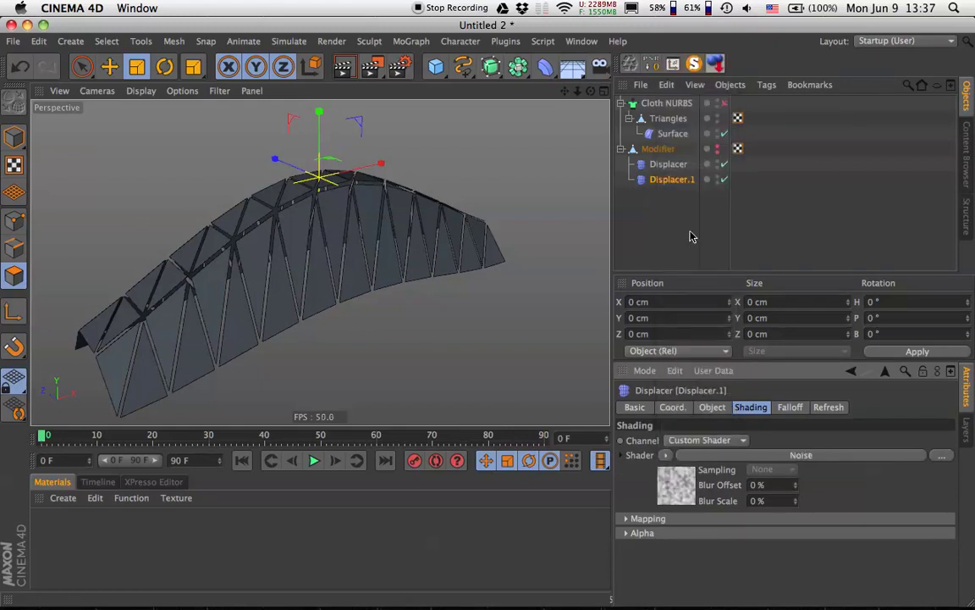
Set the Displacer copy's Noise shader to the Blistered Turbulence type with a global scale of 1200%
click(879, 458)
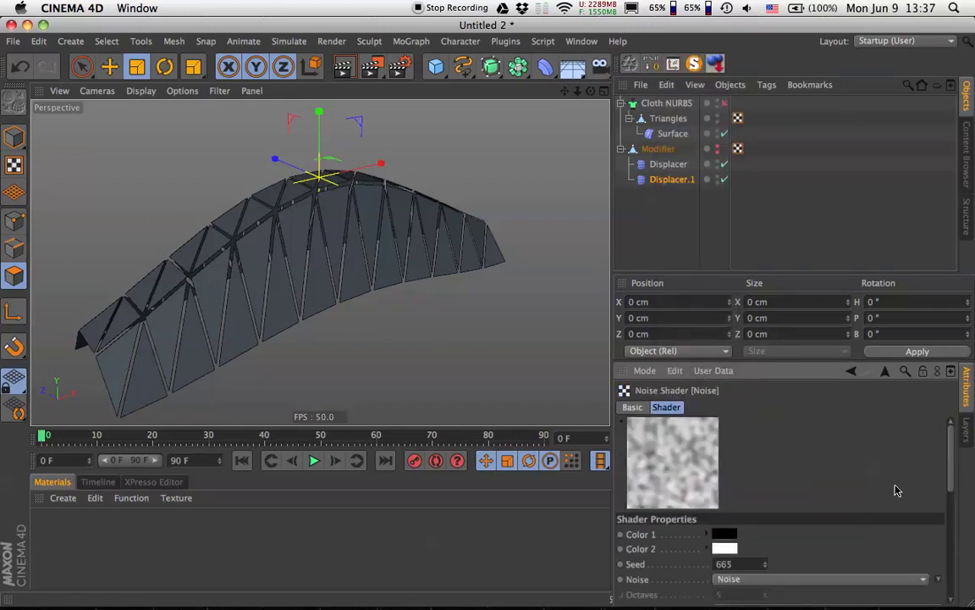
scroll(897, 474, down, 4)
click(851, 467)
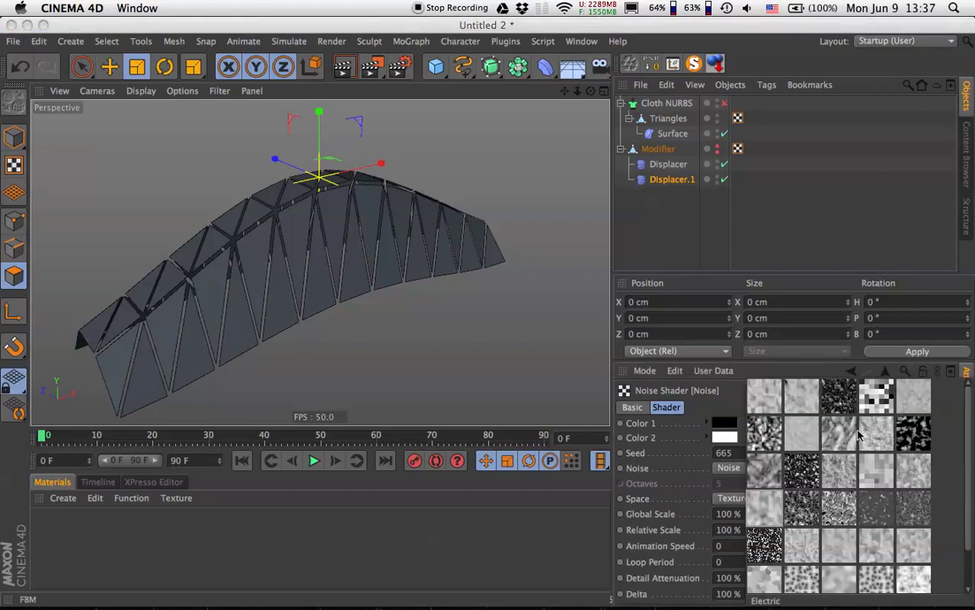
click(802, 396)
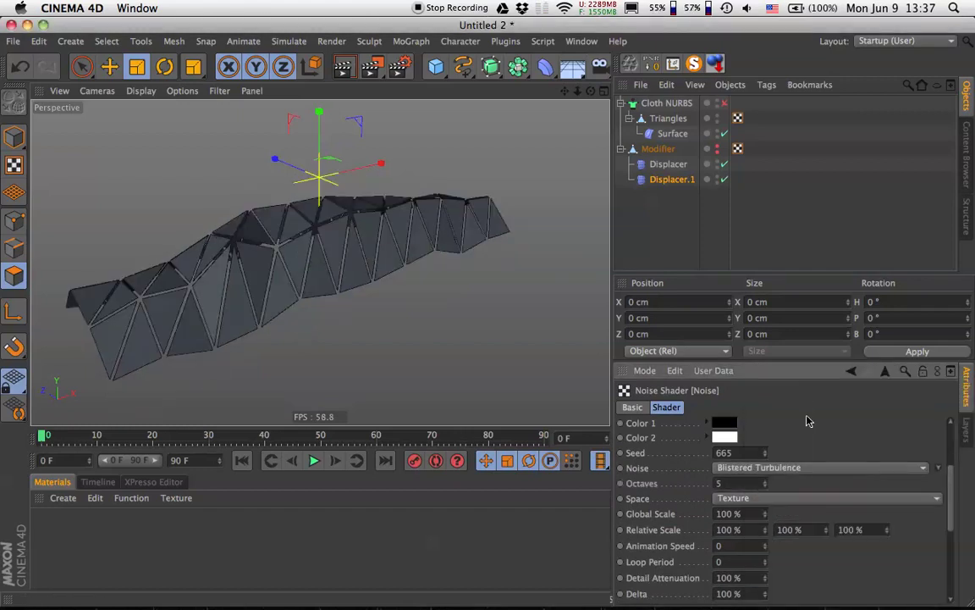
scroll(808, 426, down, 3)
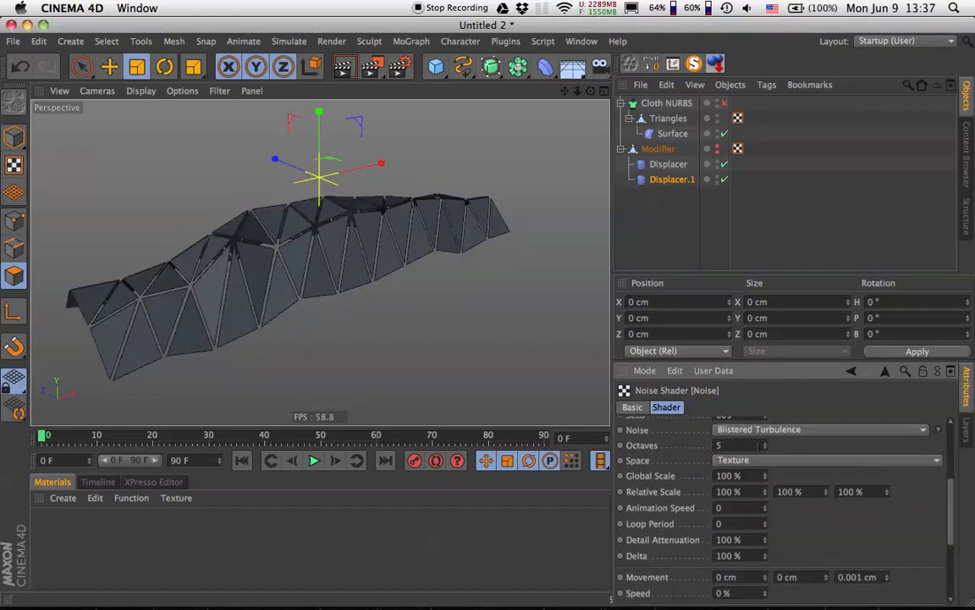
drag(754, 479, 622, 472)
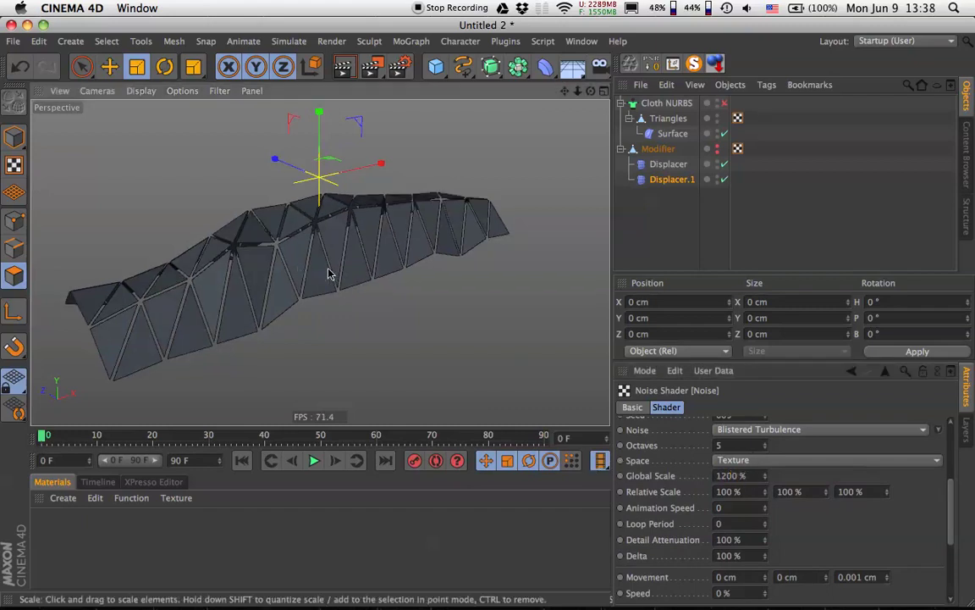
Raise the contrast of the Displacer copy's Noise shader to 31%
alt+drag(329, 270, 316, 251)
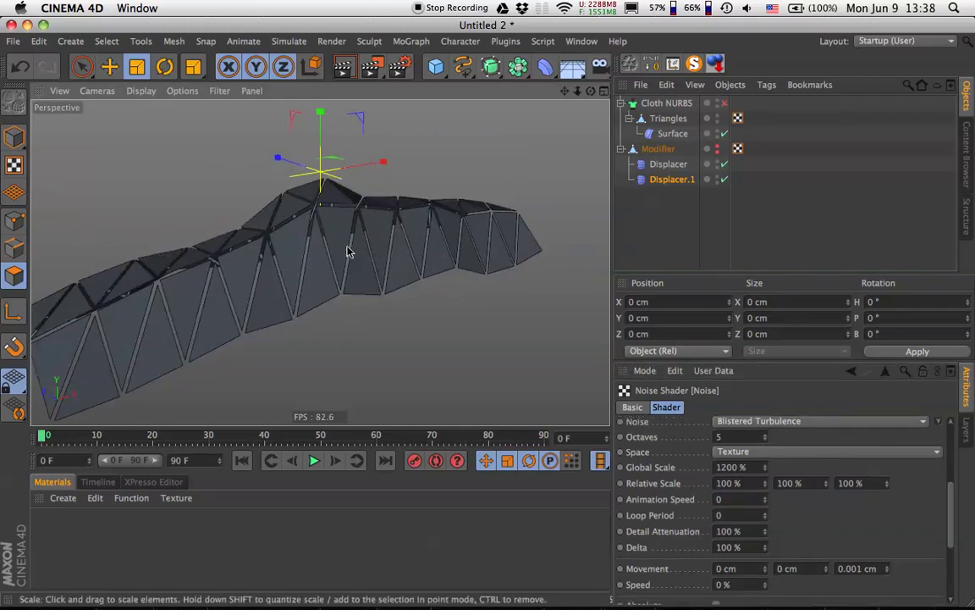
alt+drag(348, 251, 414, 222)
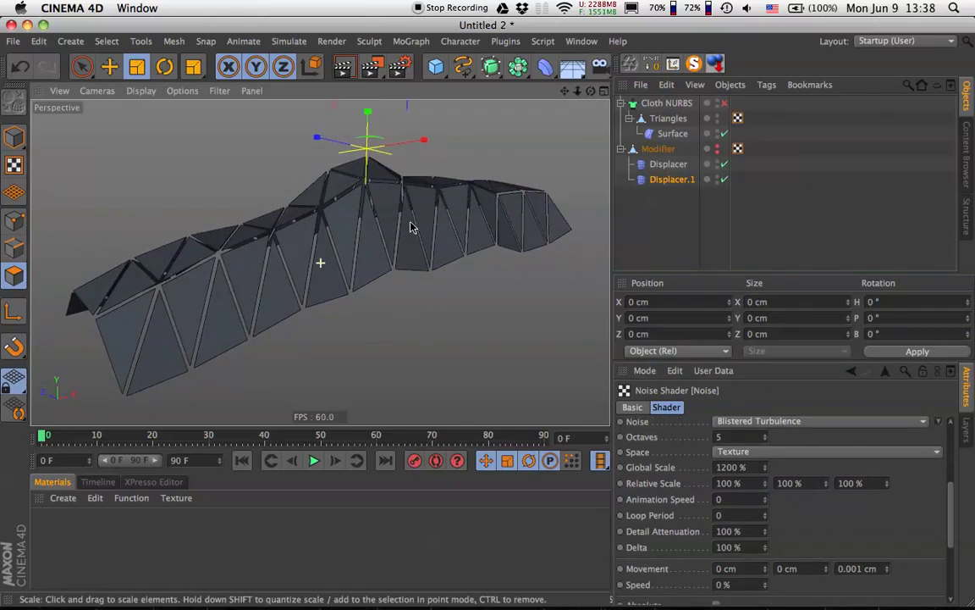
scroll(872, 543, down, 5)
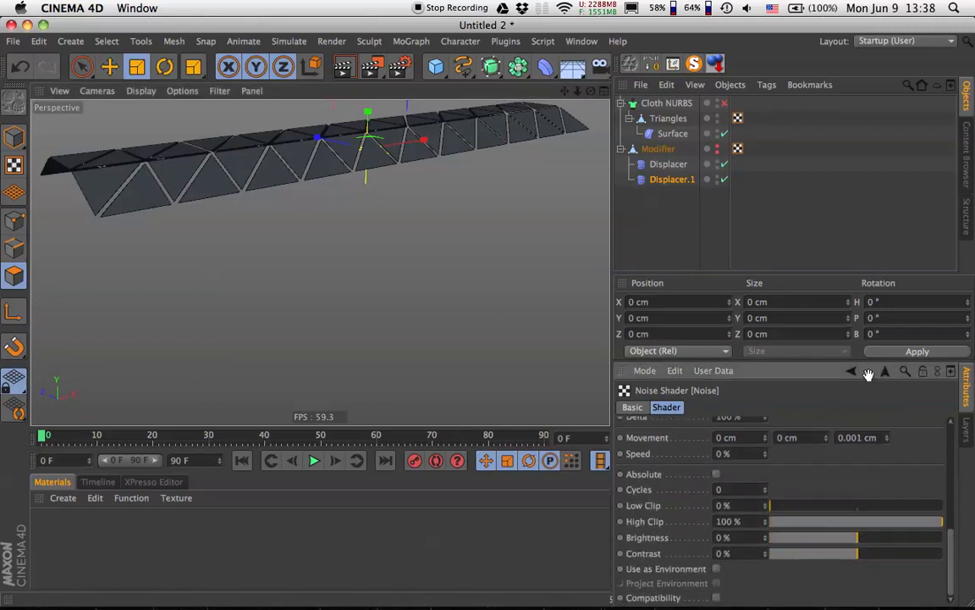
click(885, 554)
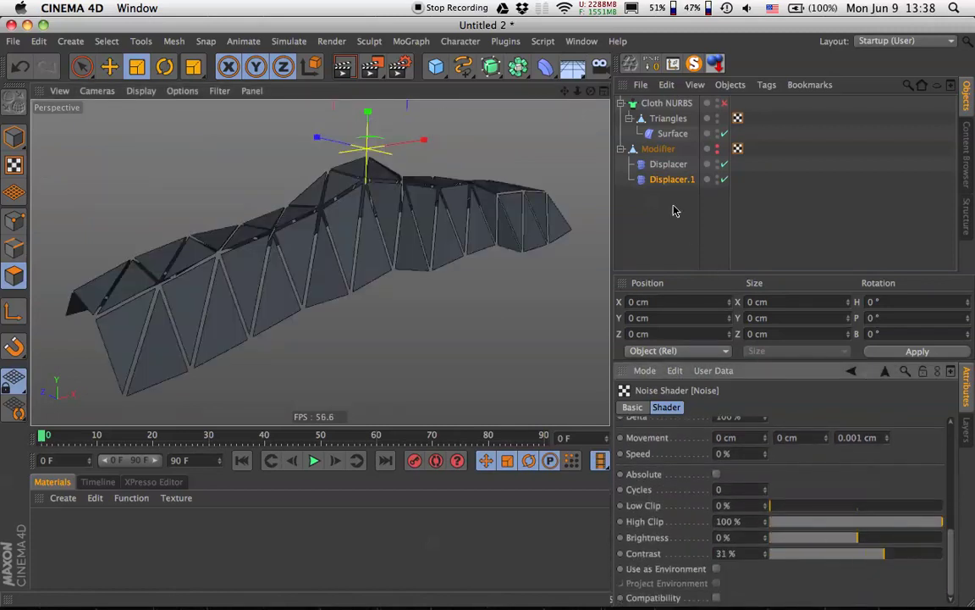
Set the height of the noise Displacer under the Modifier plane to 176 cm
click(675, 179)
click(714, 408)
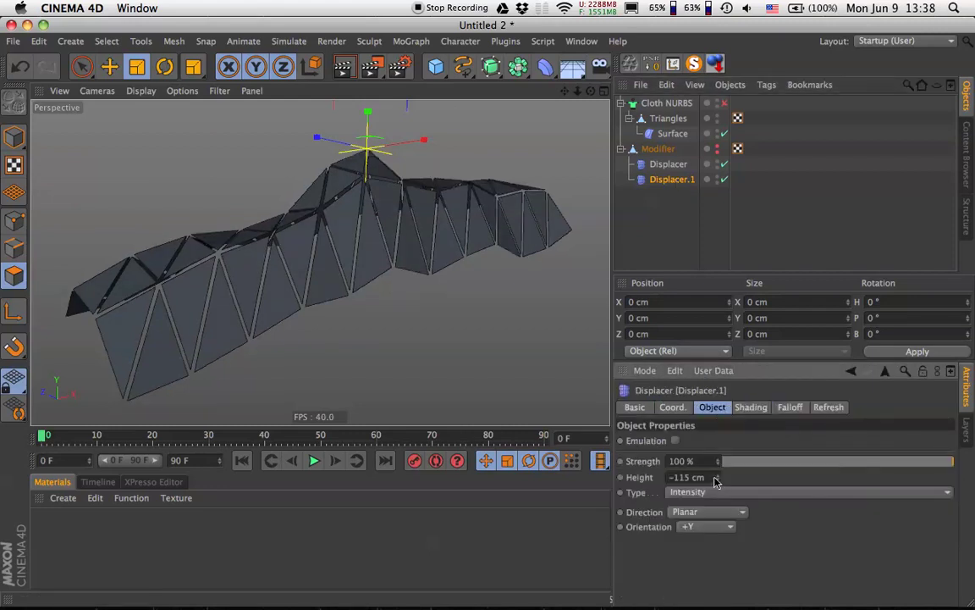
drag(718, 482, 718, 415)
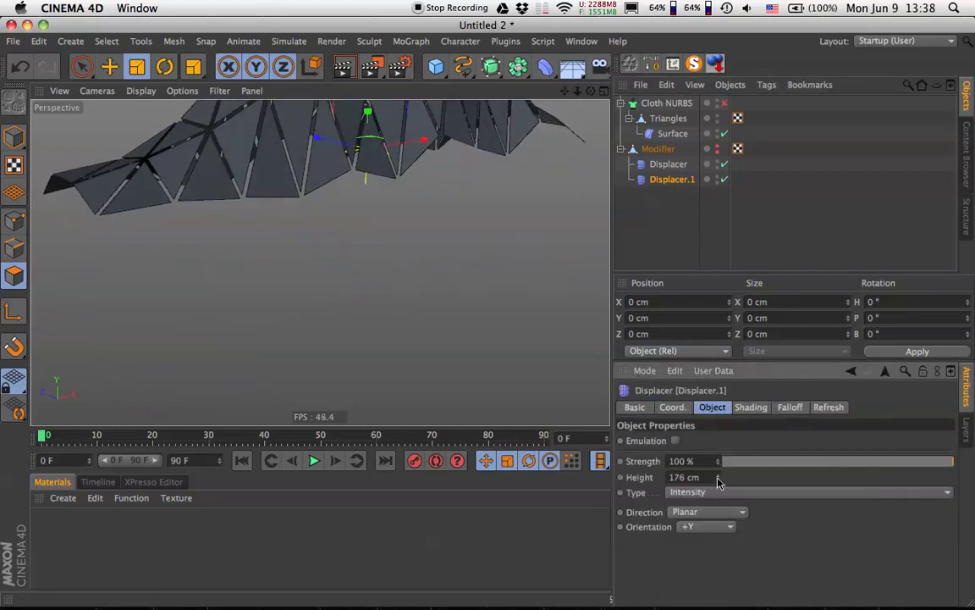
mouse_move(448, 292)
alt+mouse_down()
mouse_move(462, 368)
mouse_move(477, 283)
mouse_move(466, 293)
mouse_move(444, 289)
alt+mouse_up()
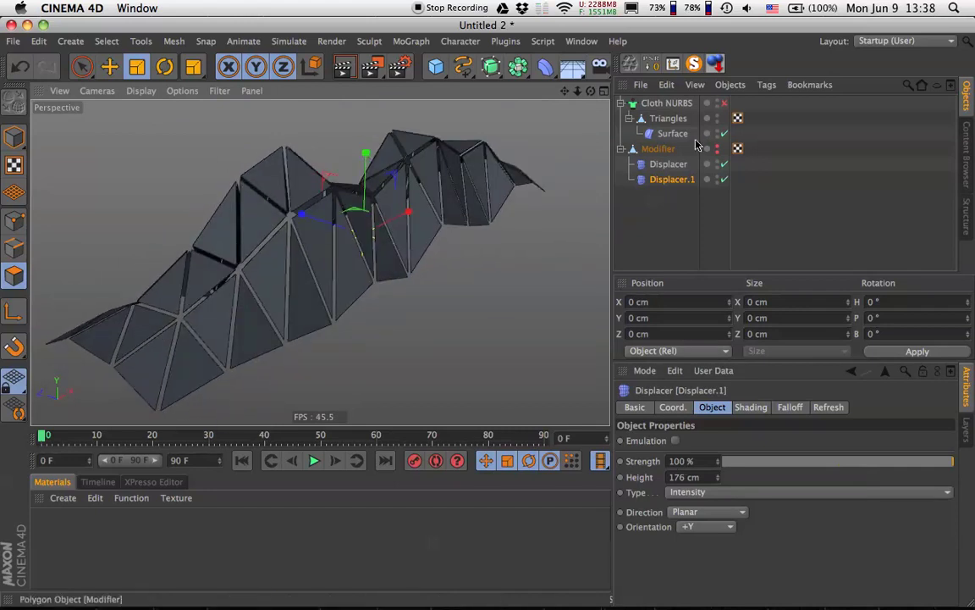
Enable the Cloth NURBS to thicken the triangles and inspect the panels from several angles
click(723, 104)
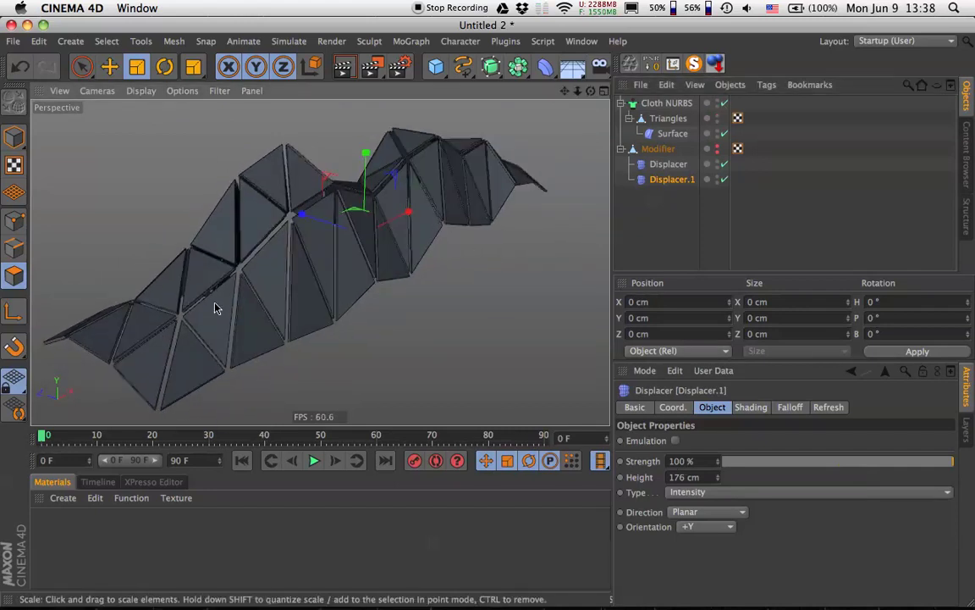
alt+drag(215, 305, 331, 295)
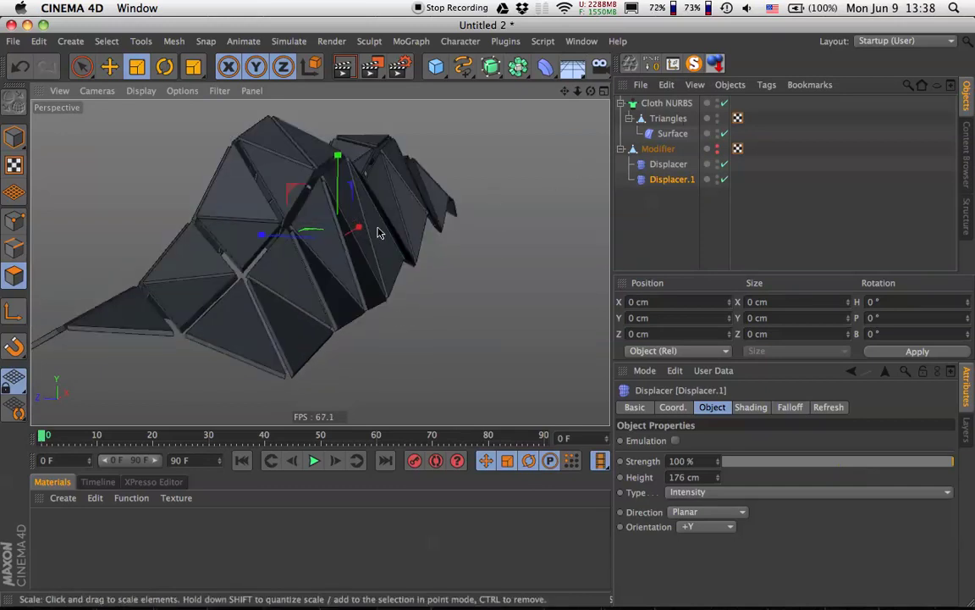
alt+drag(377, 228, 364, 247)
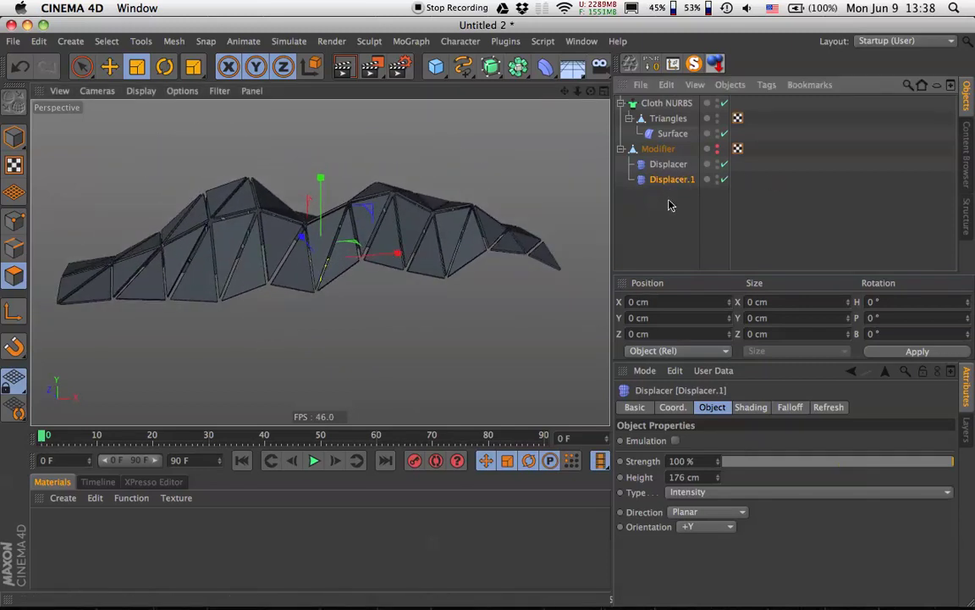
click(546, 69)
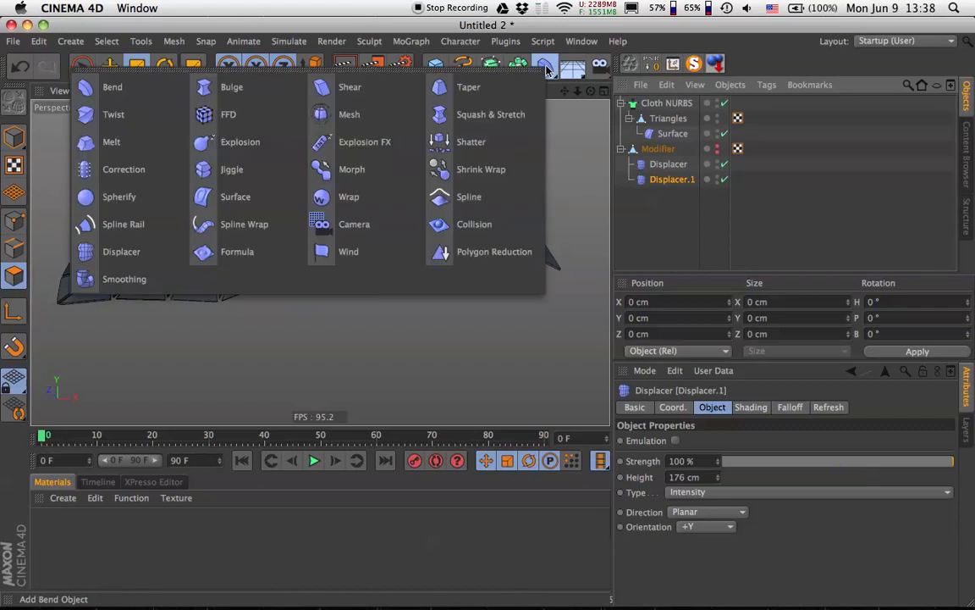
drag(546, 65, 629, 206)
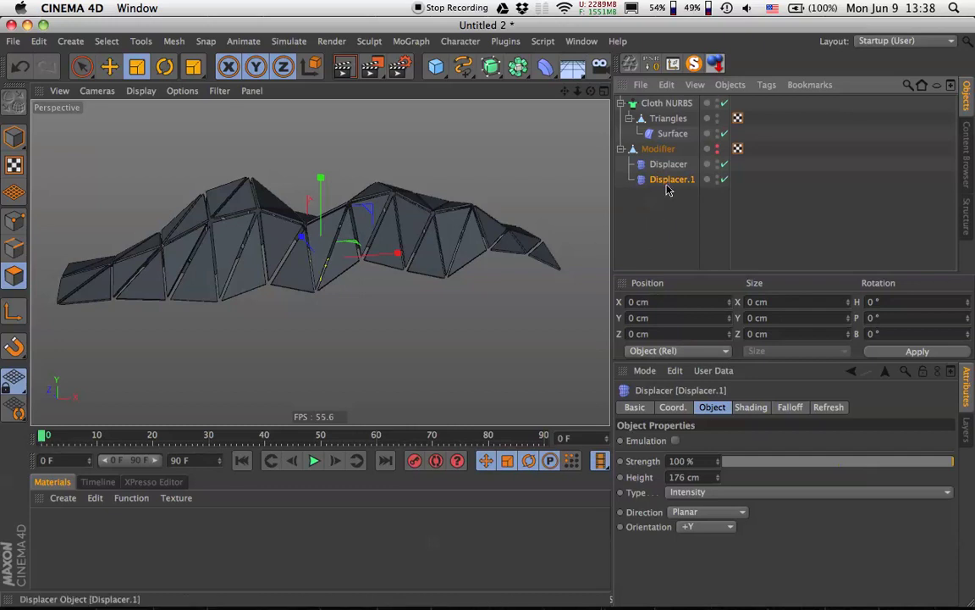
Try an animation speed of 1 in the noise Displacer's shader and play the timeline to preview the motion
click(750, 407)
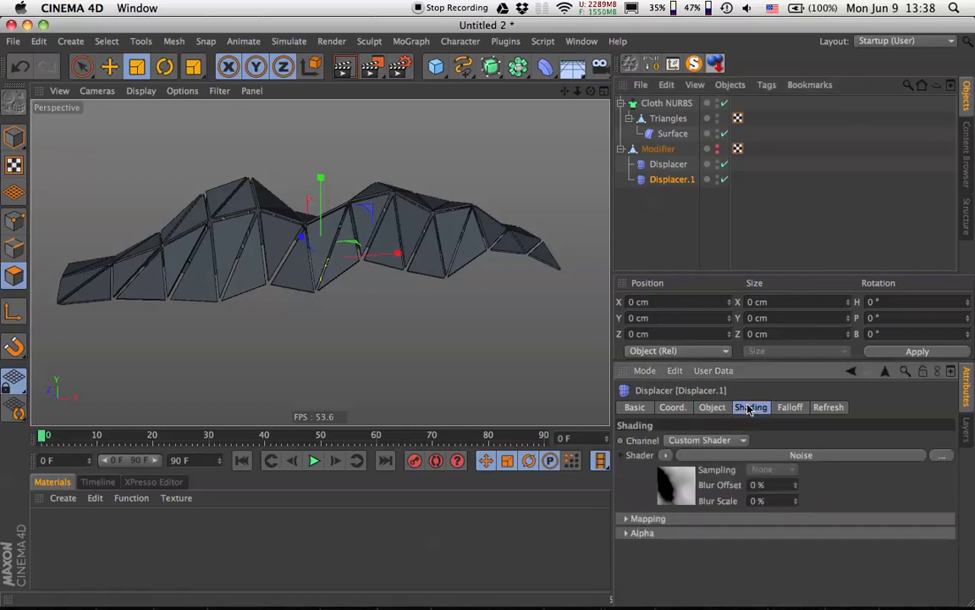
click(674, 482)
scroll(790, 423, down, 8)
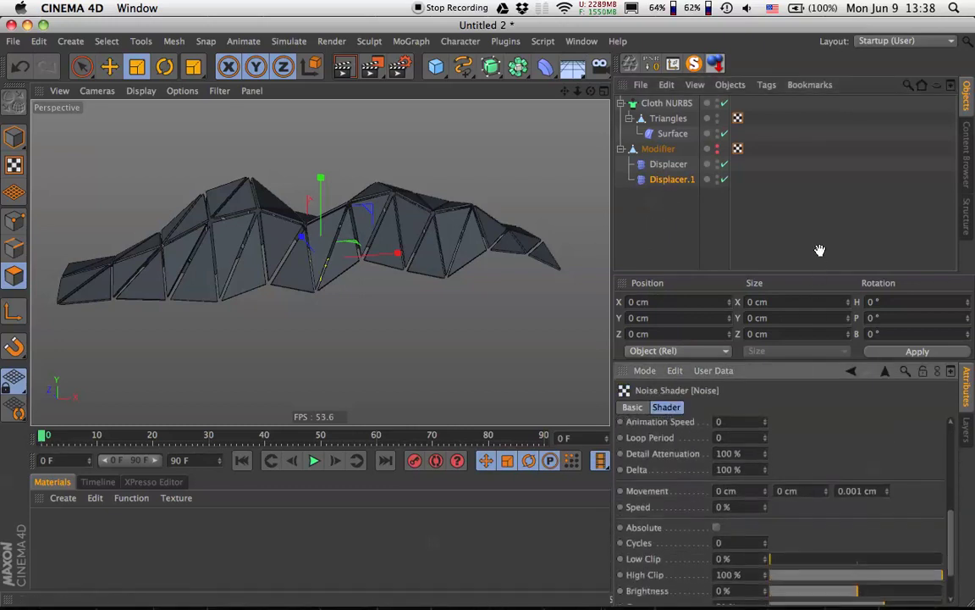
scroll(803, 484, up, 2)
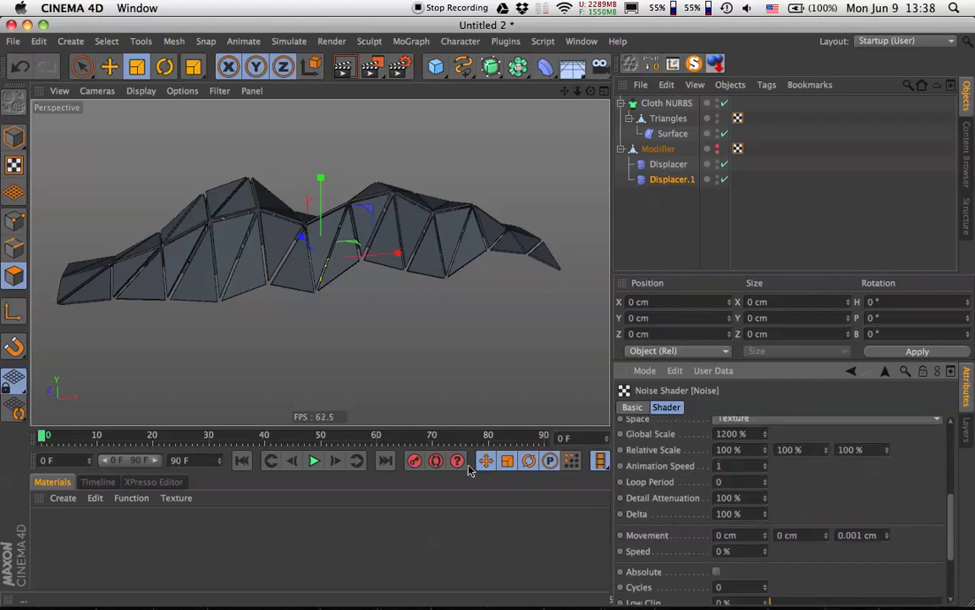
click(314, 460)
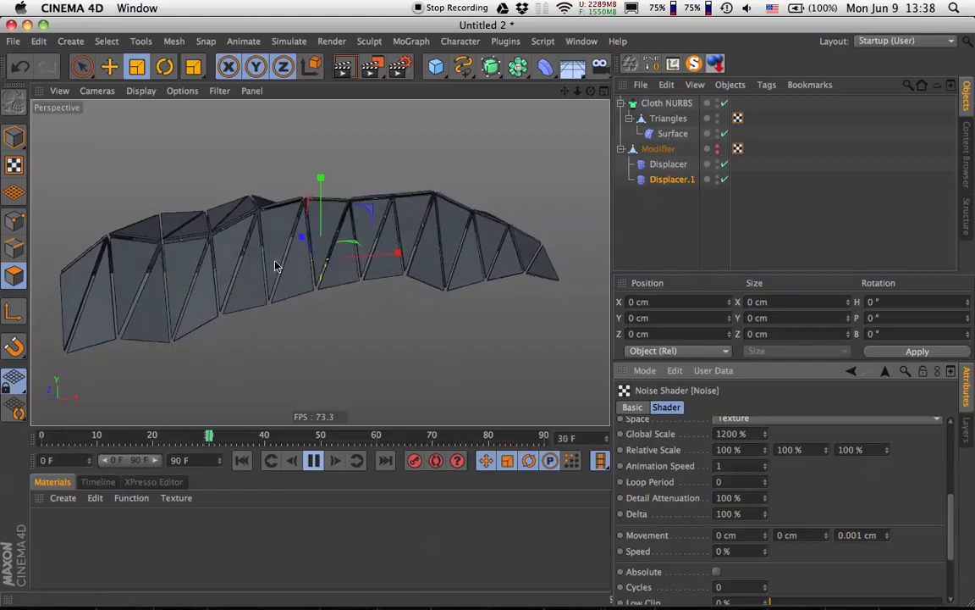
click(315, 460)
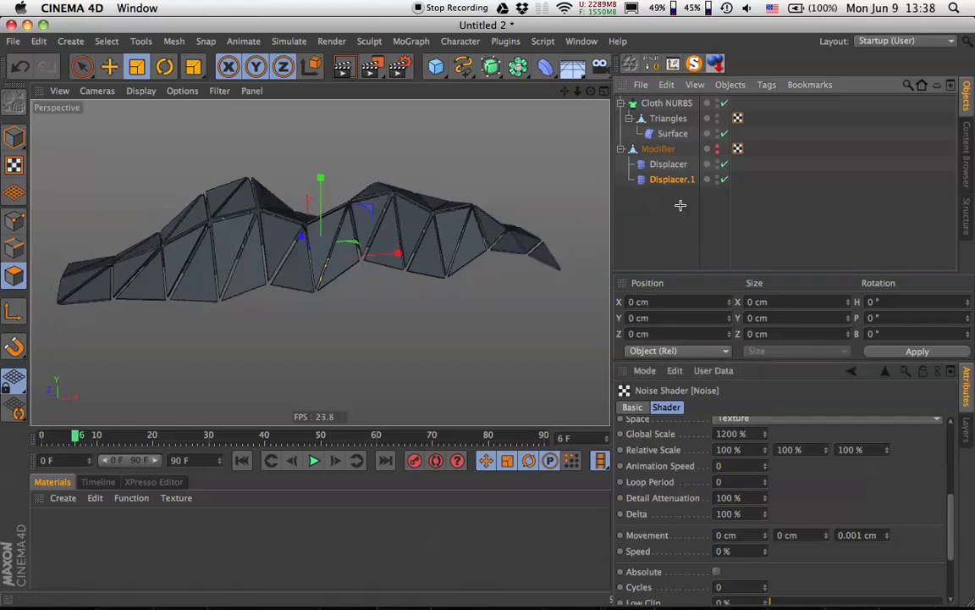
click(679, 203)
scroll(826, 491, up, 5)
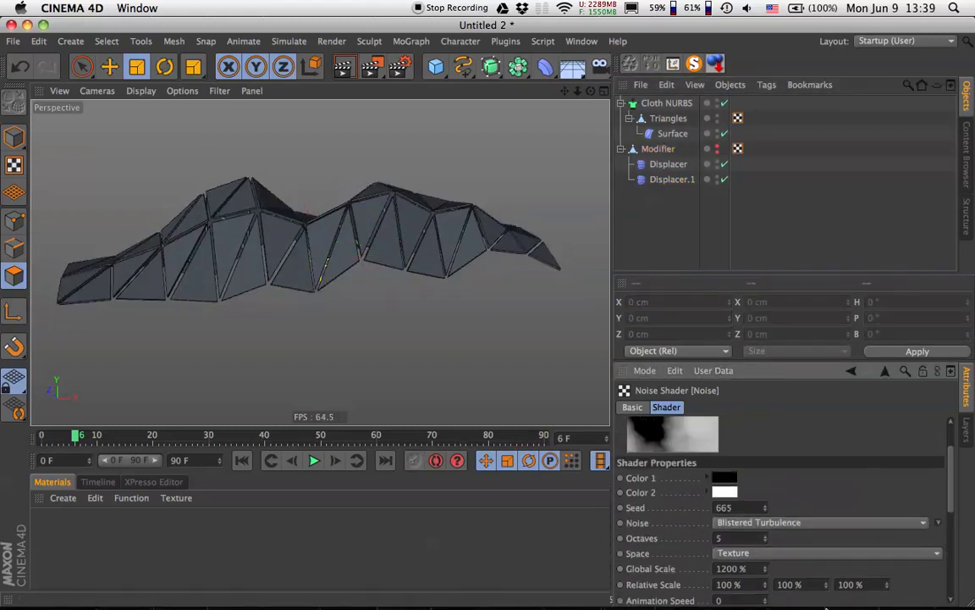
scroll(819, 493, up, 3)
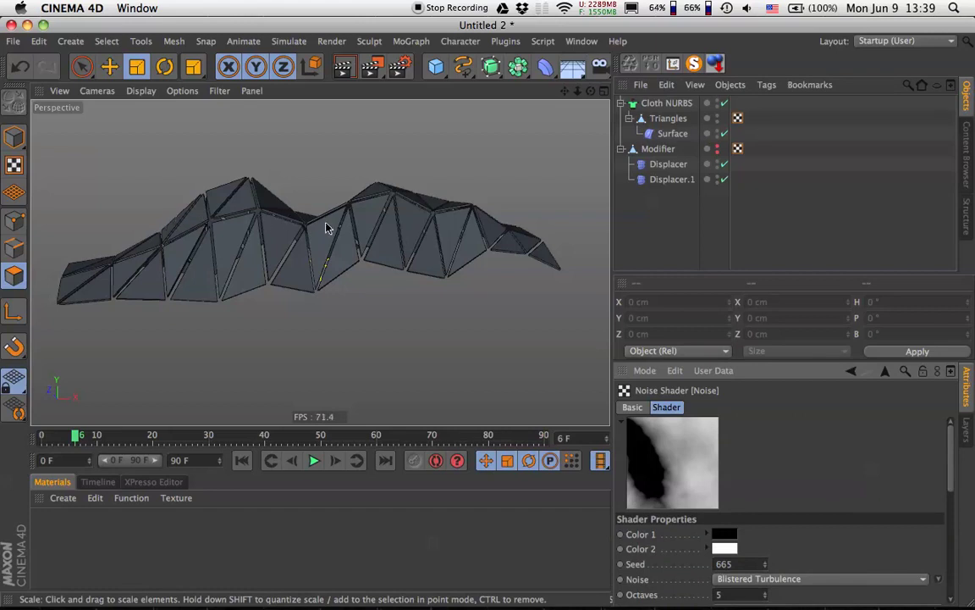
click(884, 372)
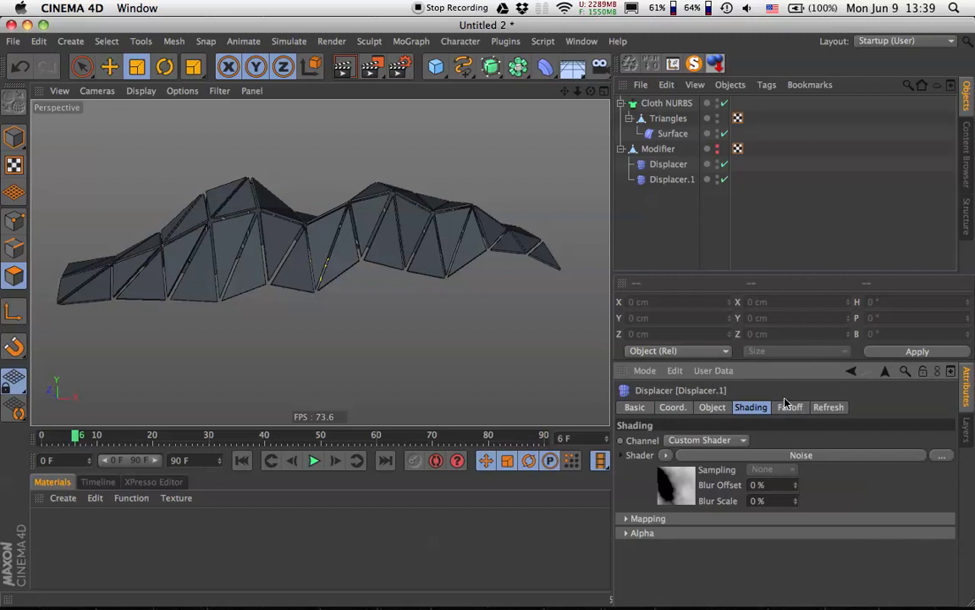
click(323, 261)
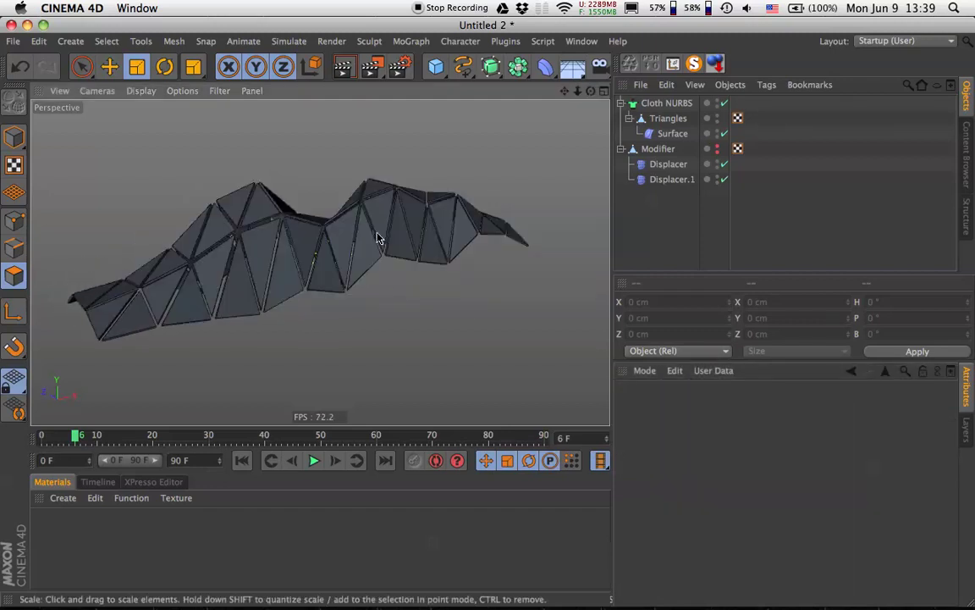
Give the noise Displacer a Sphere falloff and set the falloff's scale to 173%
click(683, 180)
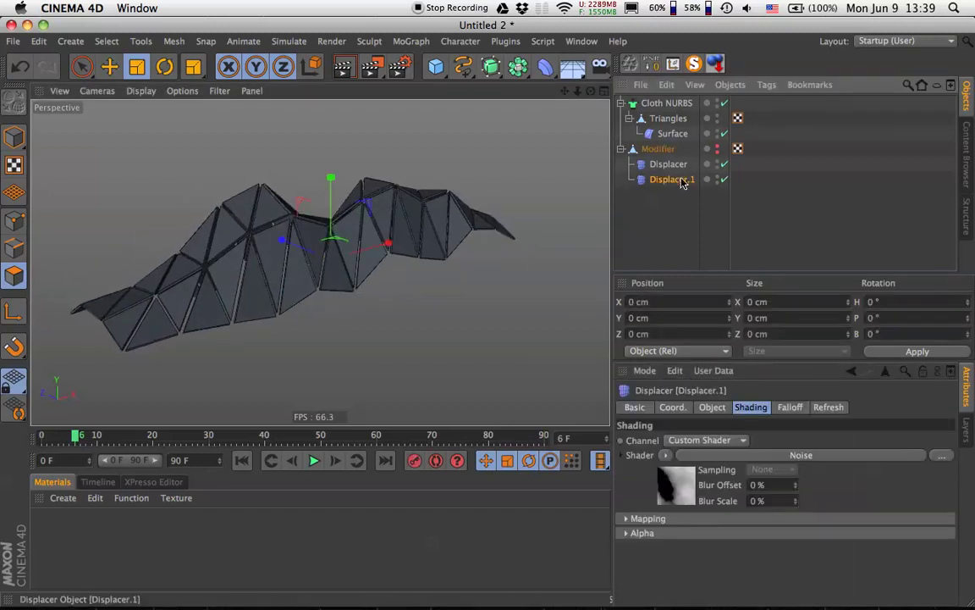
click(790, 407)
click(684, 441)
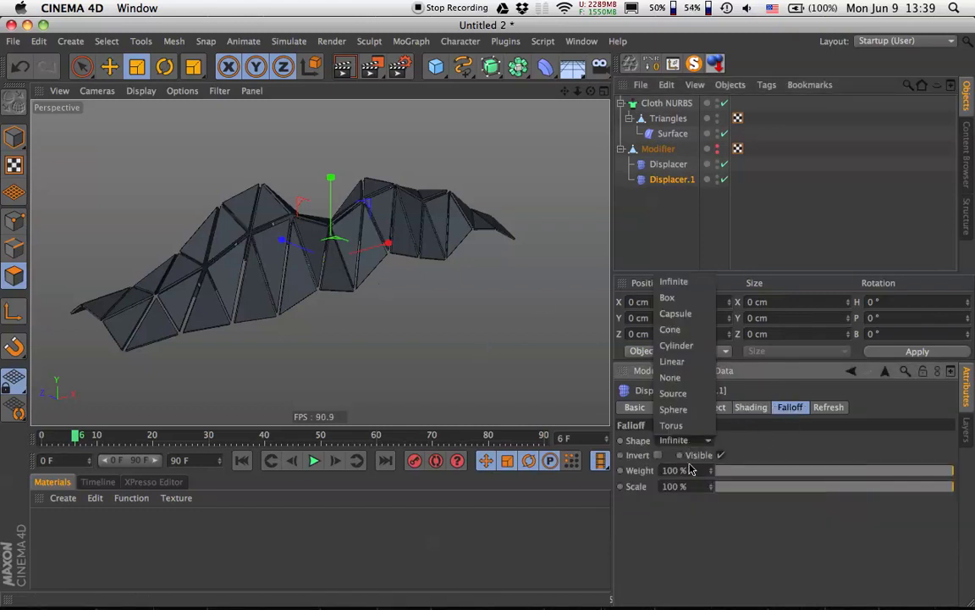
click(686, 410)
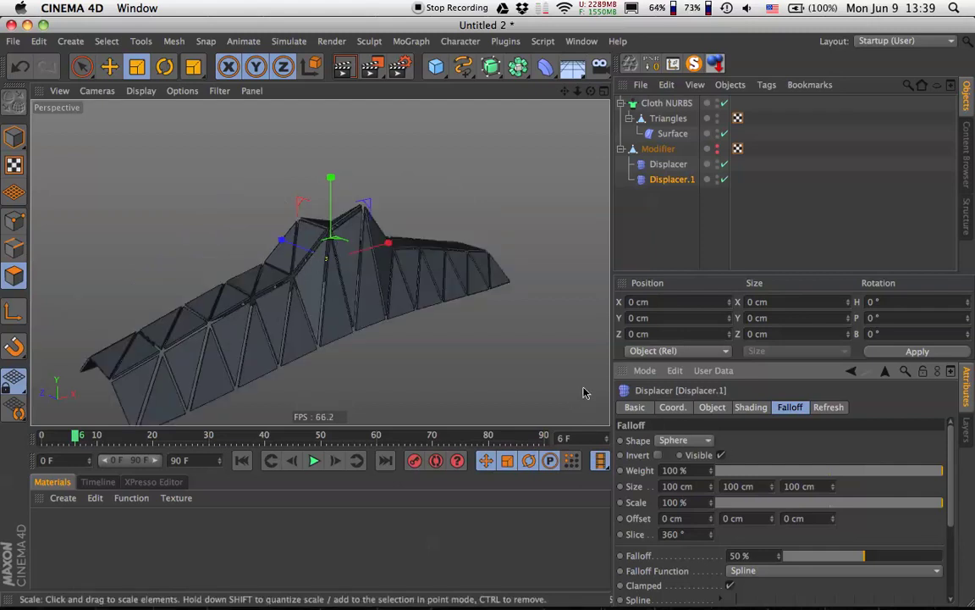
scroll(745, 450, down, 1)
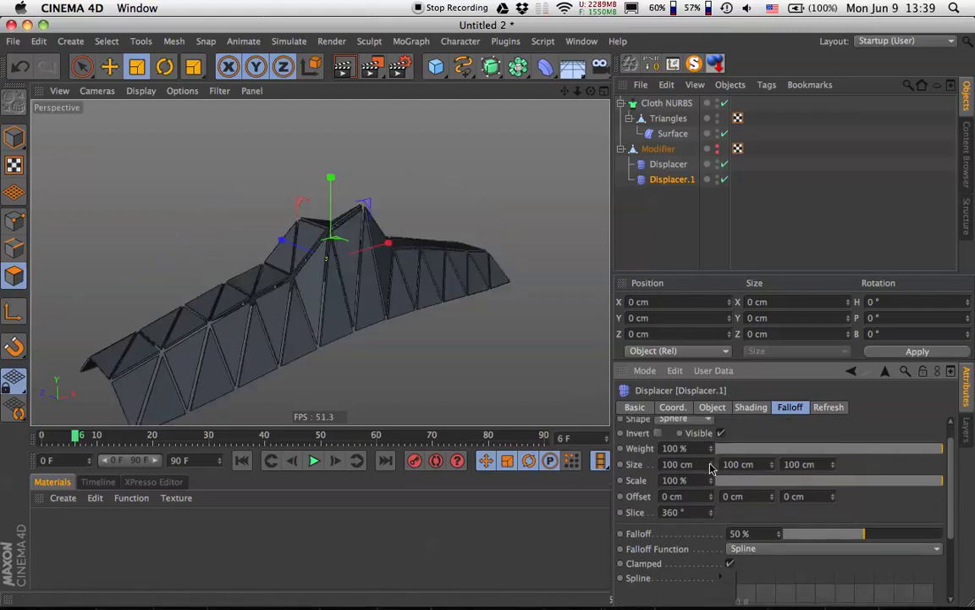
drag(709, 481, 734, 467)
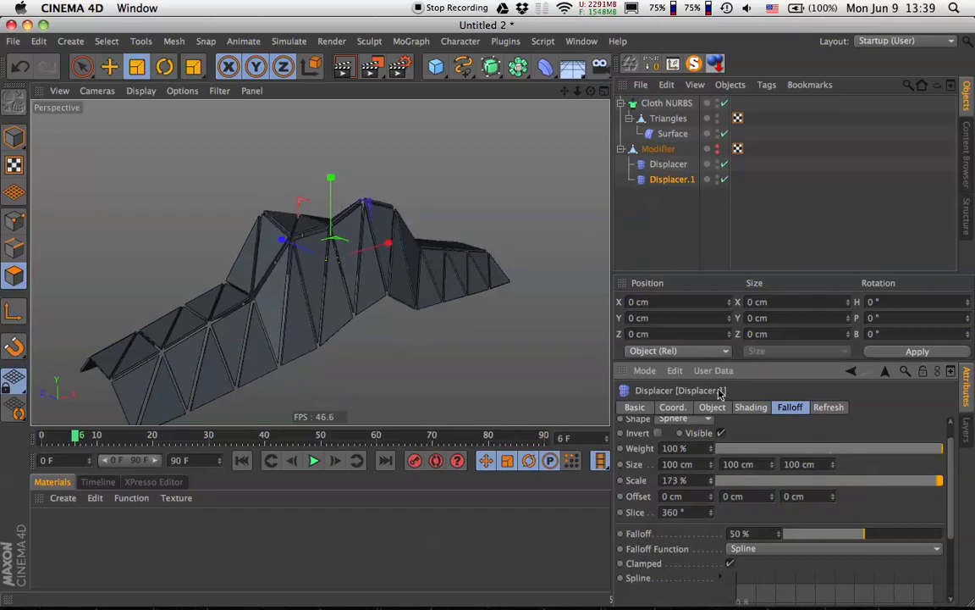
Show the noise Displacer in the editor and try moving its sphere falloff along the X axis
click(718, 176)
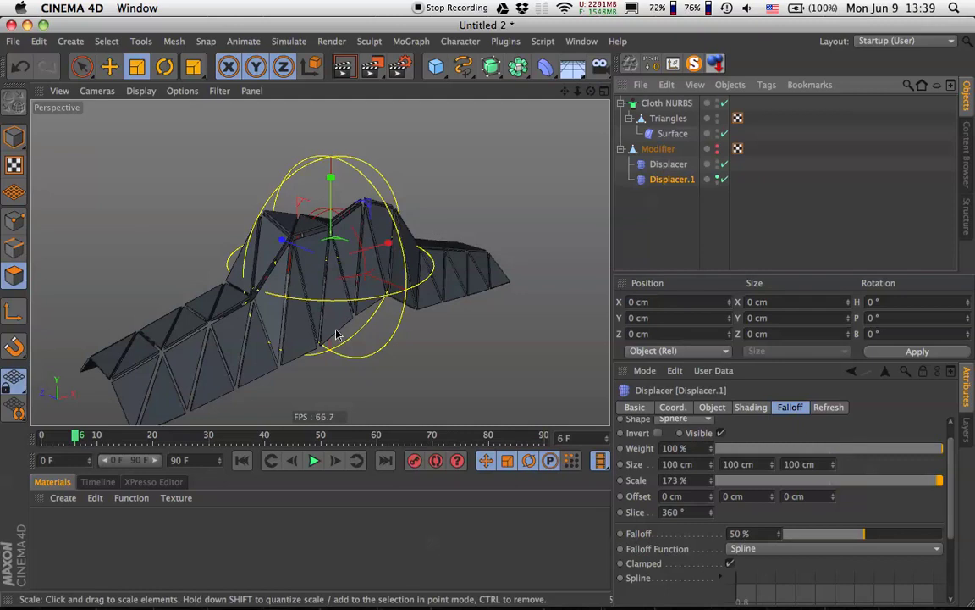
alt+drag(335, 292, 250, 268)
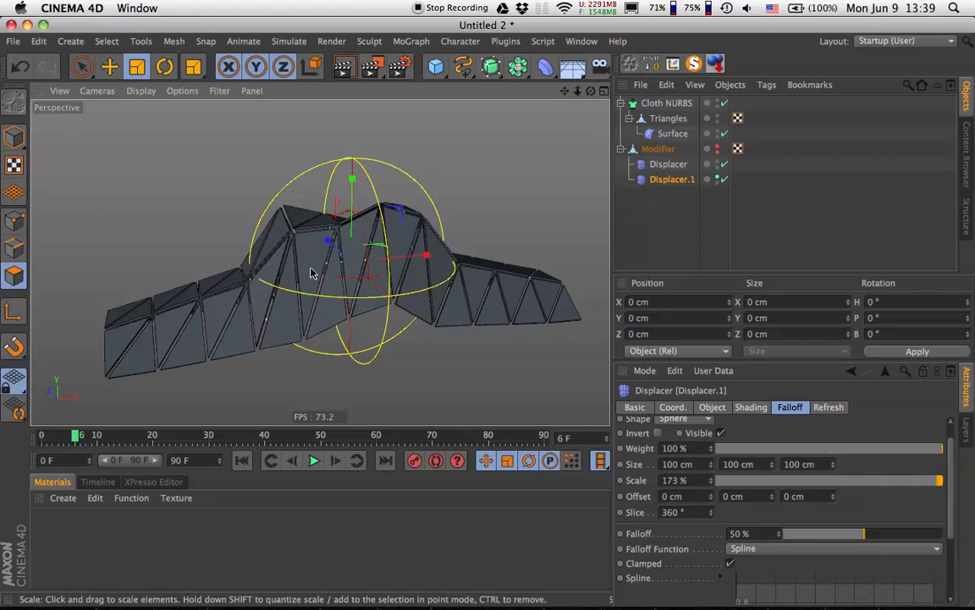
alt+drag(312, 272, 402, 271)
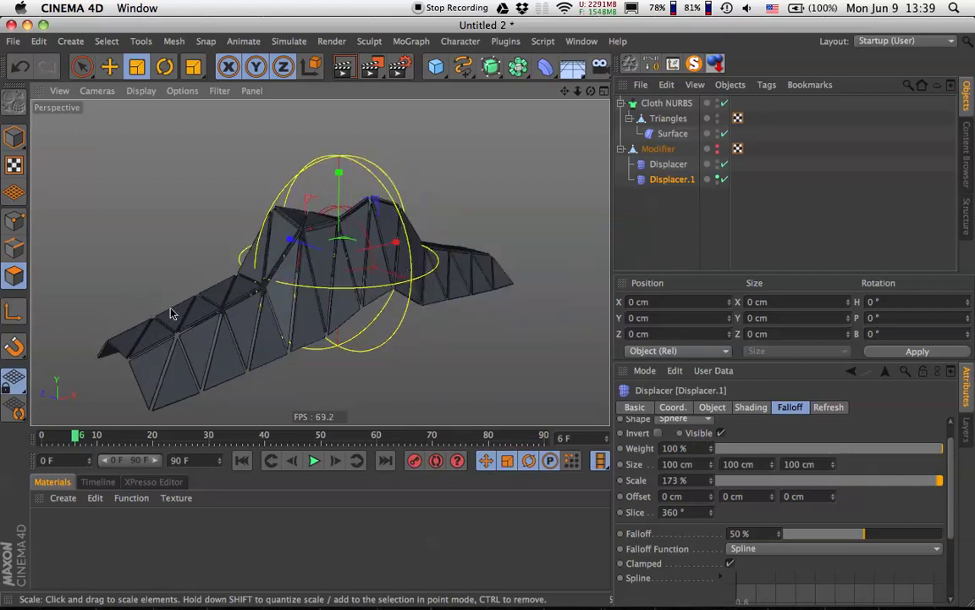
alt+drag(292, 309, 408, 298)
key(e)
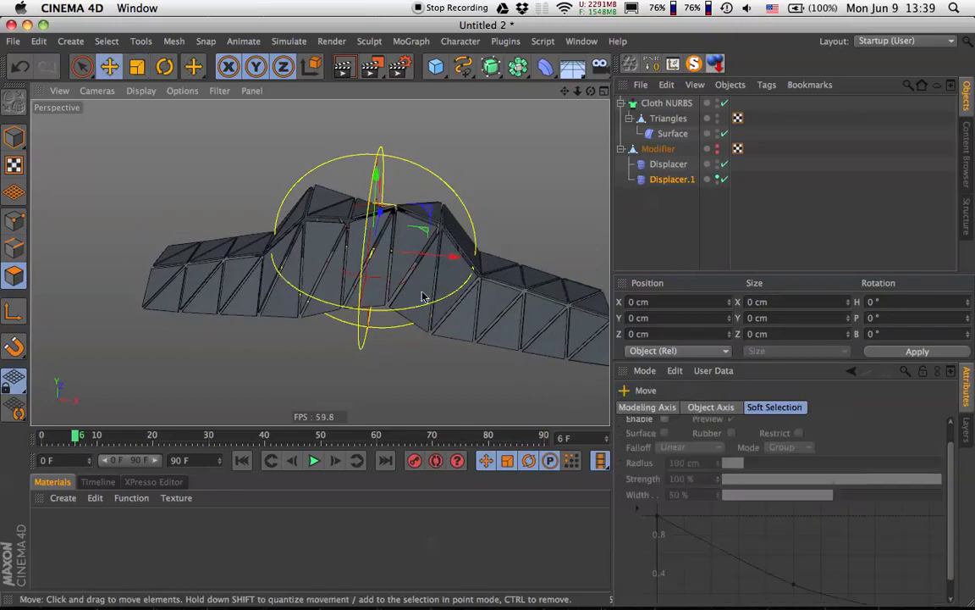
drag(446, 257, 480, 256)
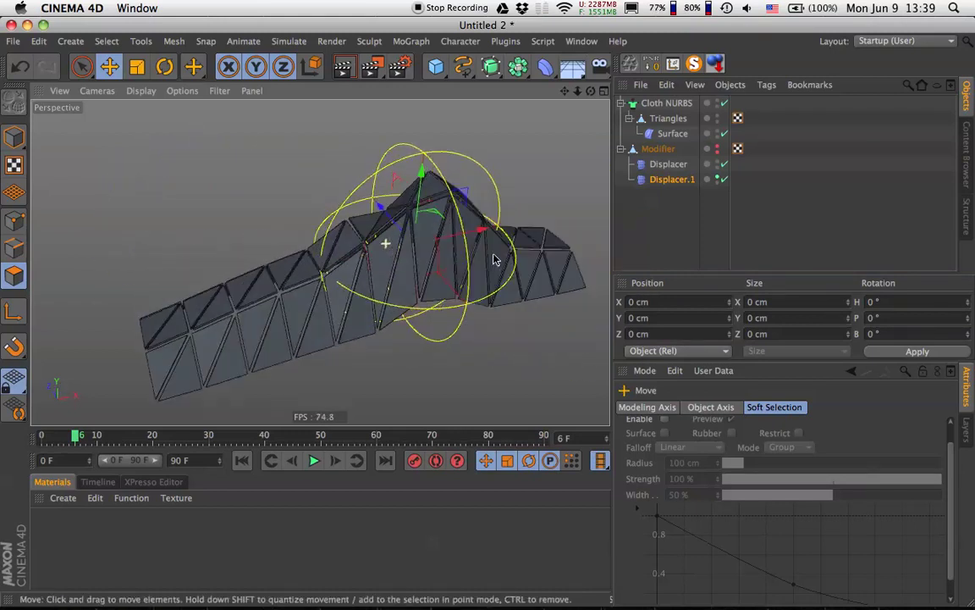
Set the falloff shape of the noise Displacer under the Modifier plane back to Infinite
click(673, 179)
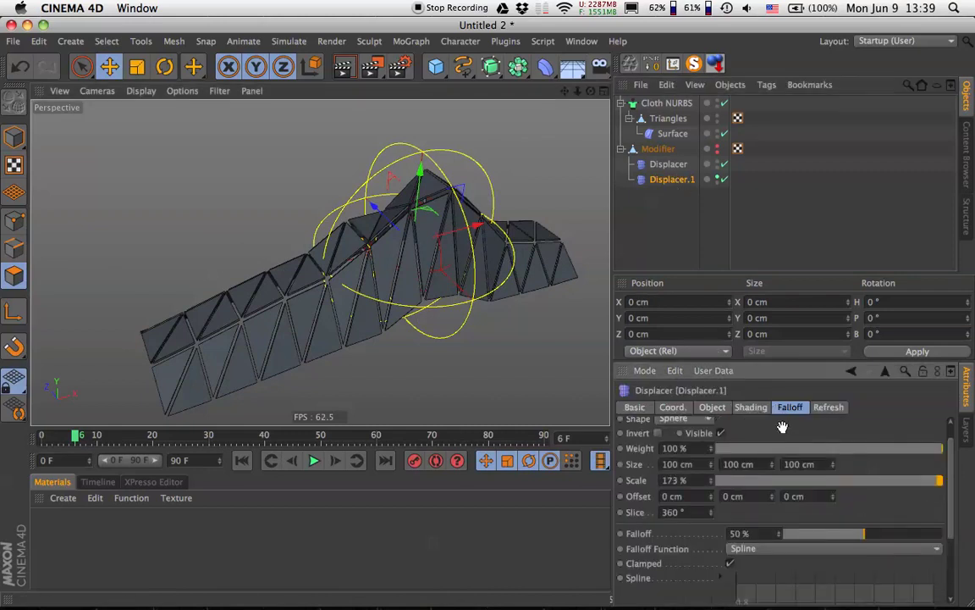
scroll(779, 466, up, 1)
click(707, 441)
click(684, 256)
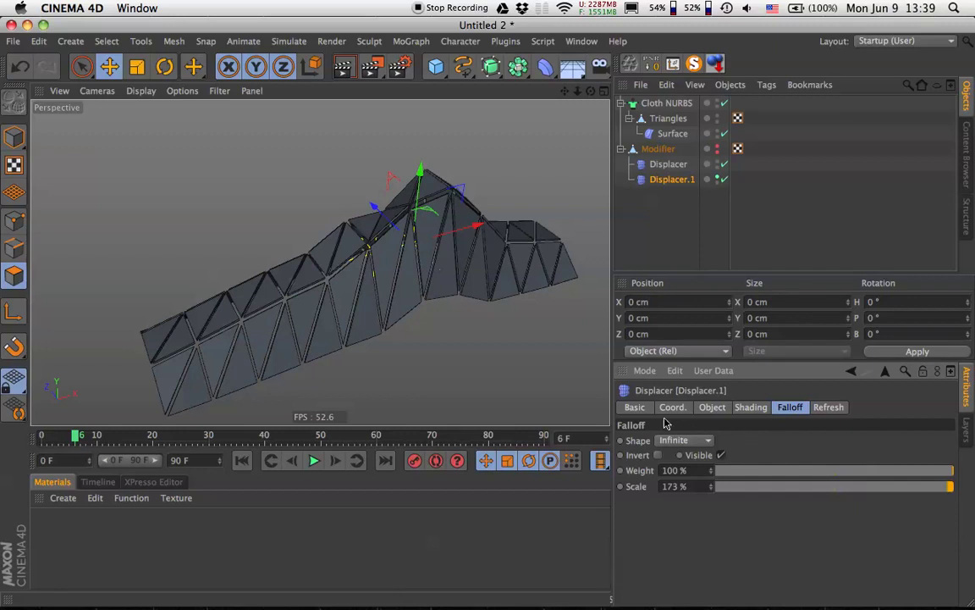
alt+drag(414, 267, 444, 272)
alt+middle_drag(444, 272, 410, 252)
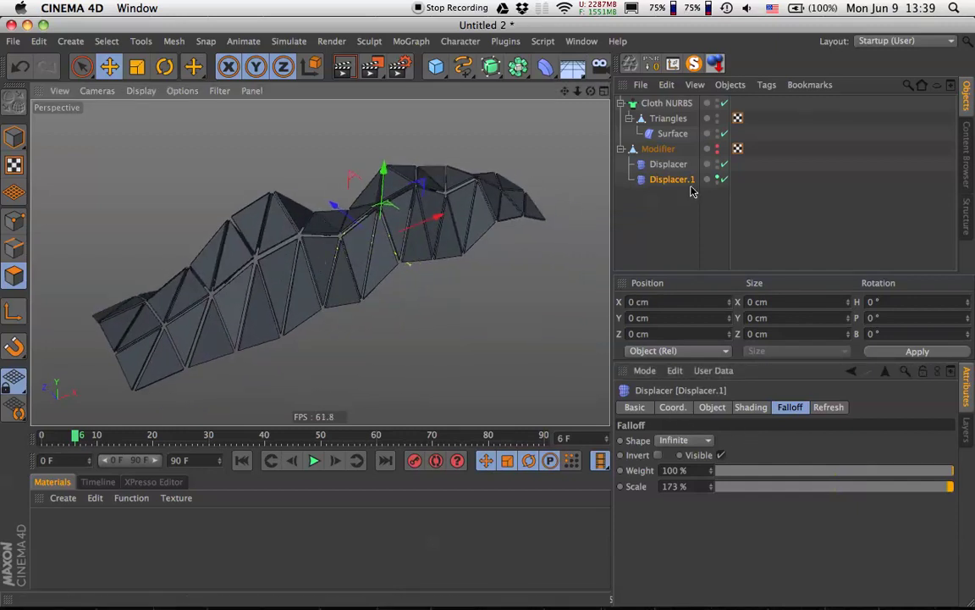
Play the timeline to check the panel motion, stop it and return to frame 0
click(313, 460)
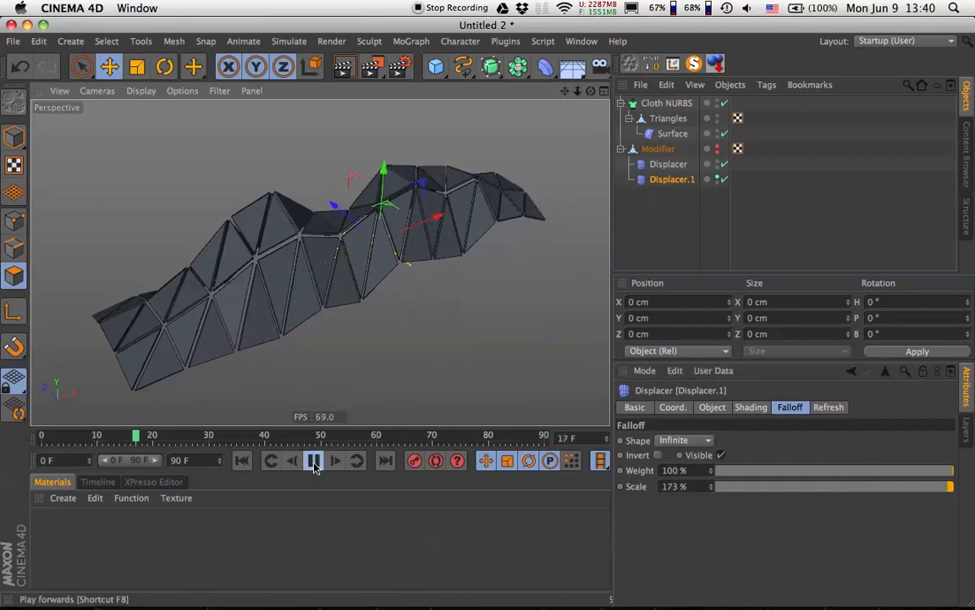
click(313, 459)
click(241, 460)
alt+drag(377, 290, 356, 241)
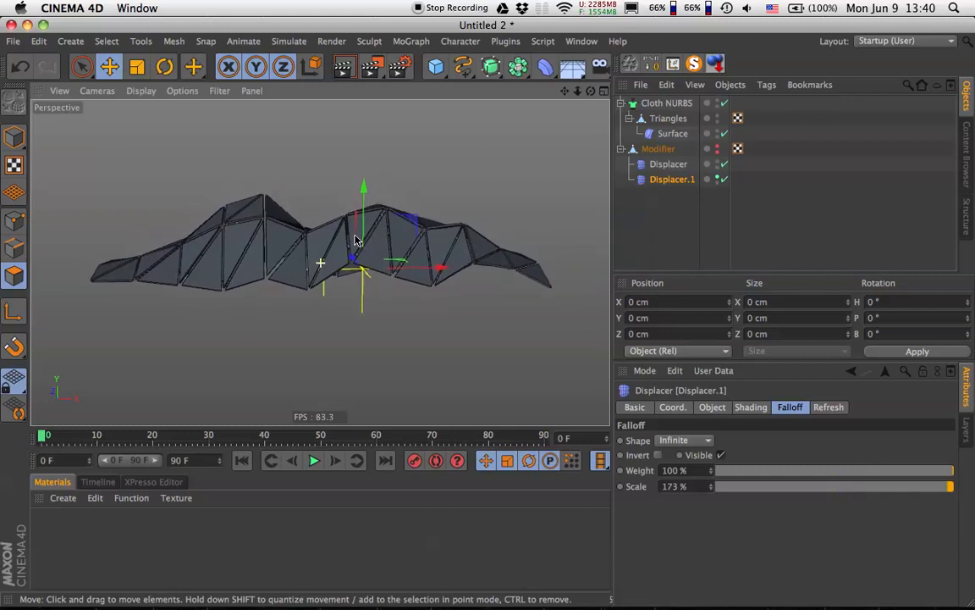
Collapse the Modifier's children and try toggling the Modifier plane's visibility
click(771, 216)
click(622, 150)
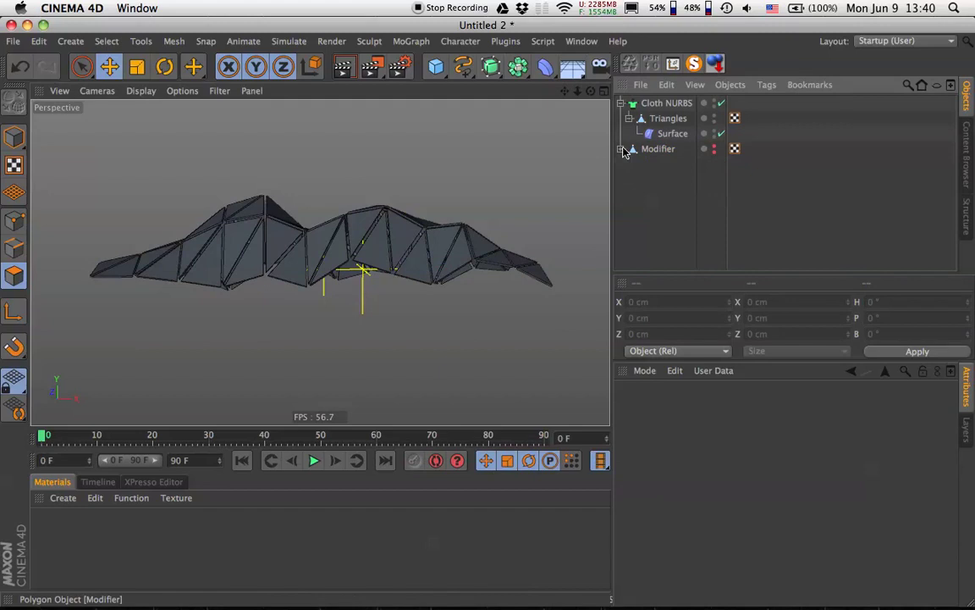
click(716, 147)
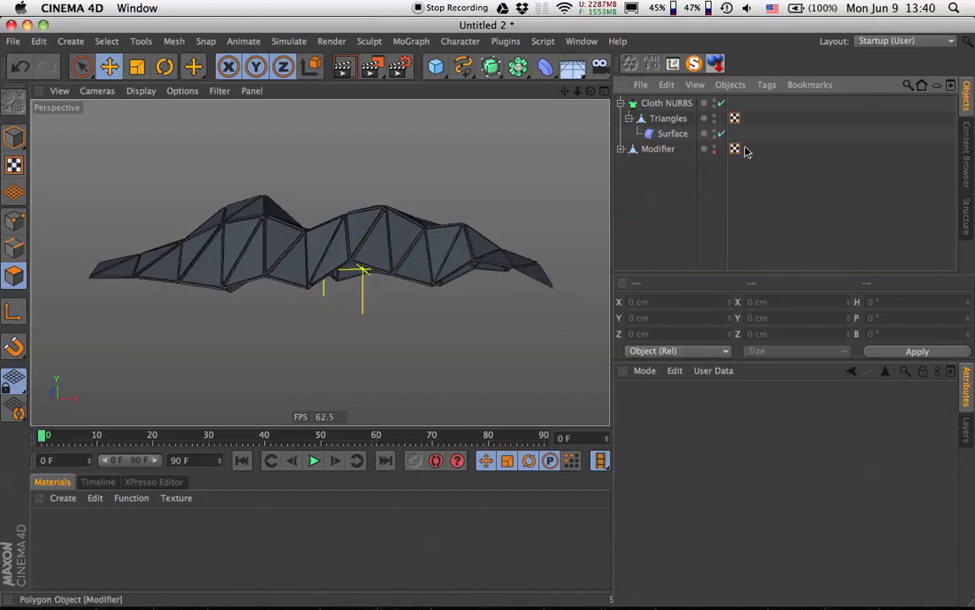
click(715, 149)
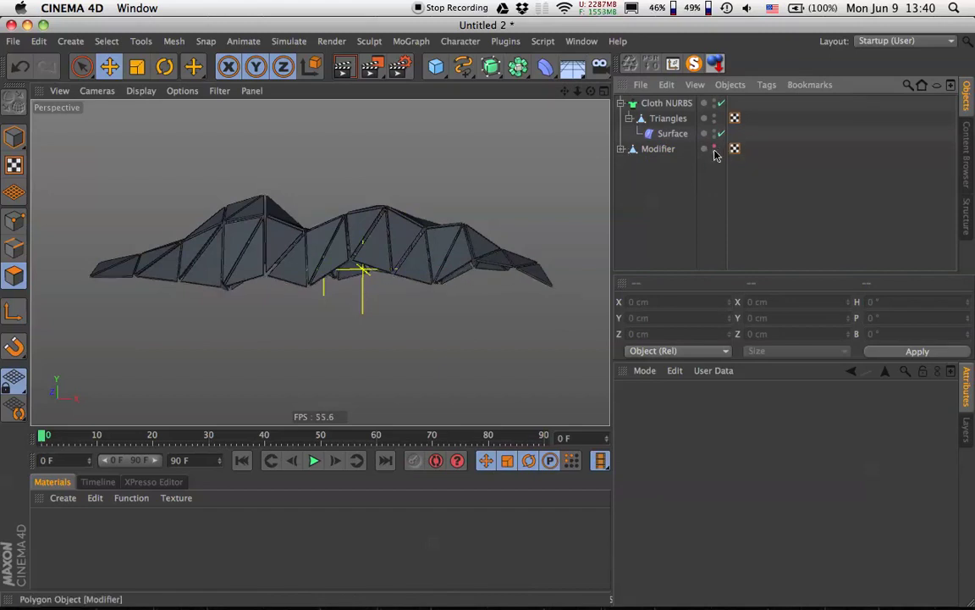
alt+drag(328, 242, 299, 242)
Bake the deformed Triangles object into an editable copy with Current State to Object
click(672, 135)
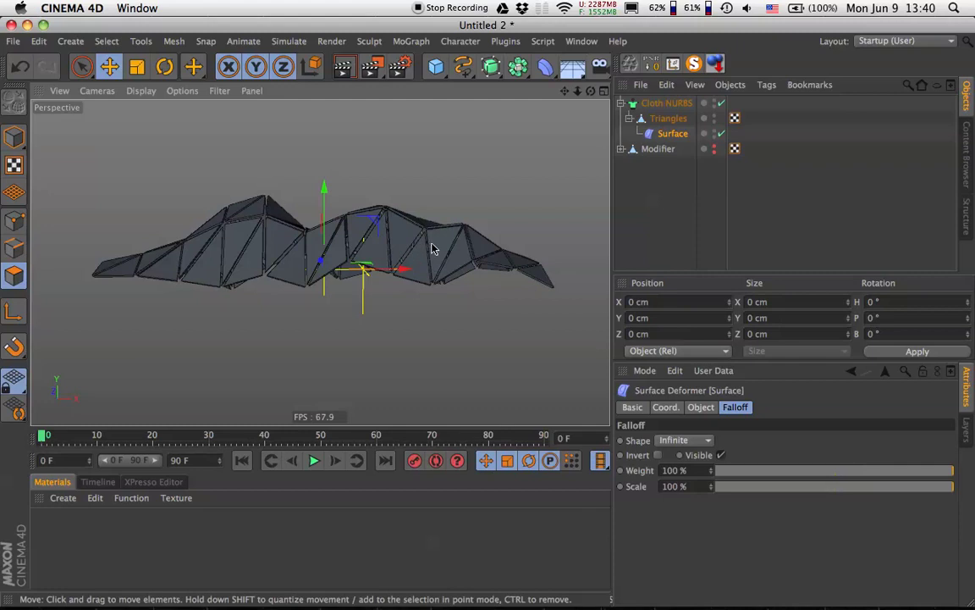
mouse_move(345, 231)
alt+mouse_down()
mouse_move(355, 237)
mouse_move(344, 228)
mouse_move(339, 244)
alt+mouse_up()
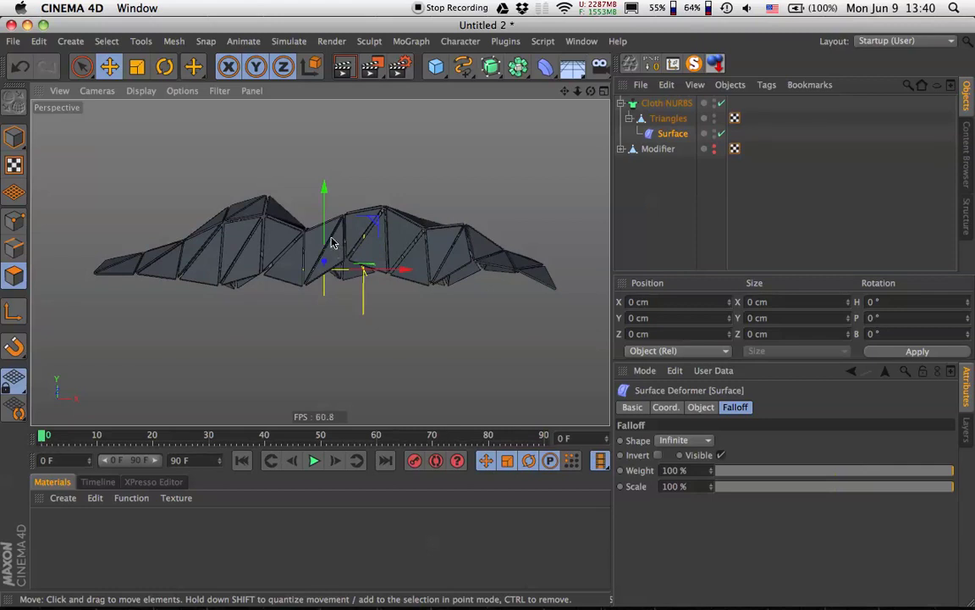
mouse_move(331, 238)
alt+mouse_down()
mouse_move(313, 320)
mouse_move(339, 244)
alt+mouse_up()
click(665, 120)
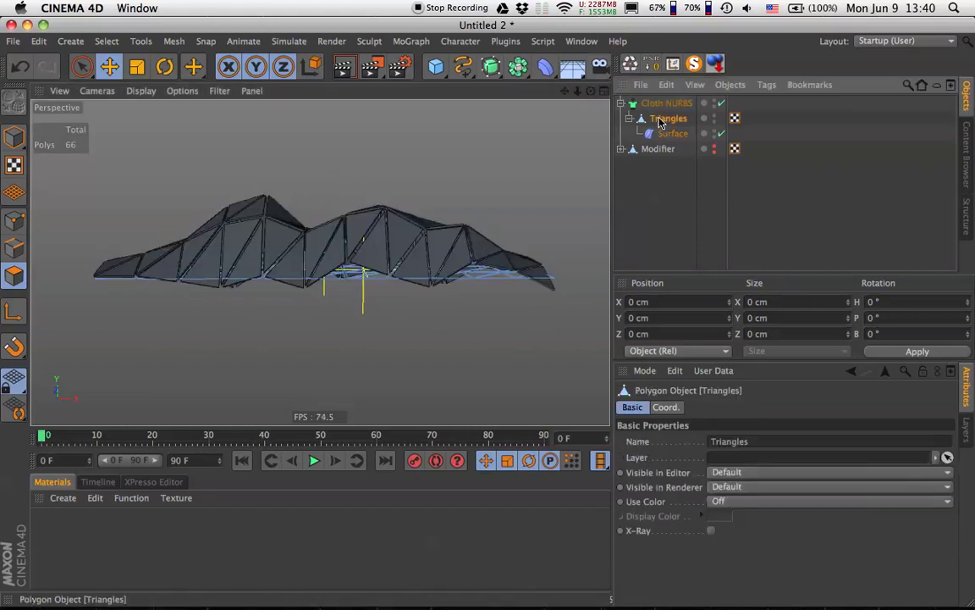
right_click(665, 121)
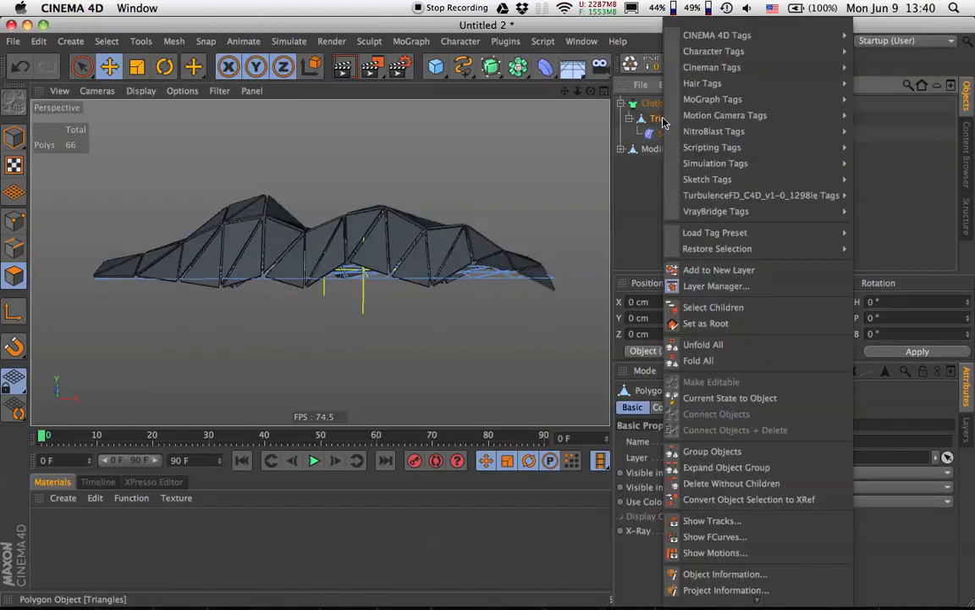
click(715, 398)
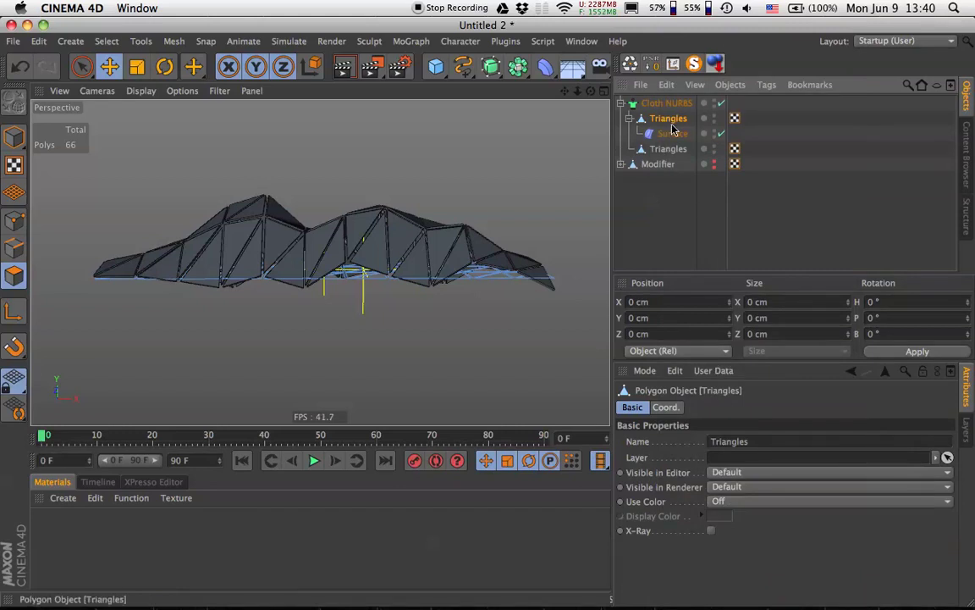
Delete the original Triangles object with its Surface deformer together with the Modifier plane
super+click(655, 165)
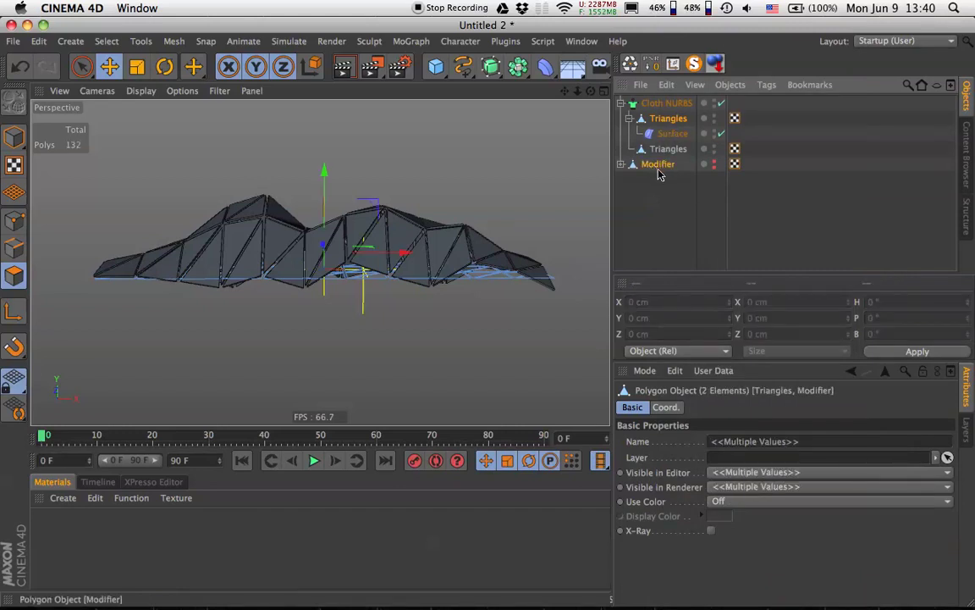
key(Delete)
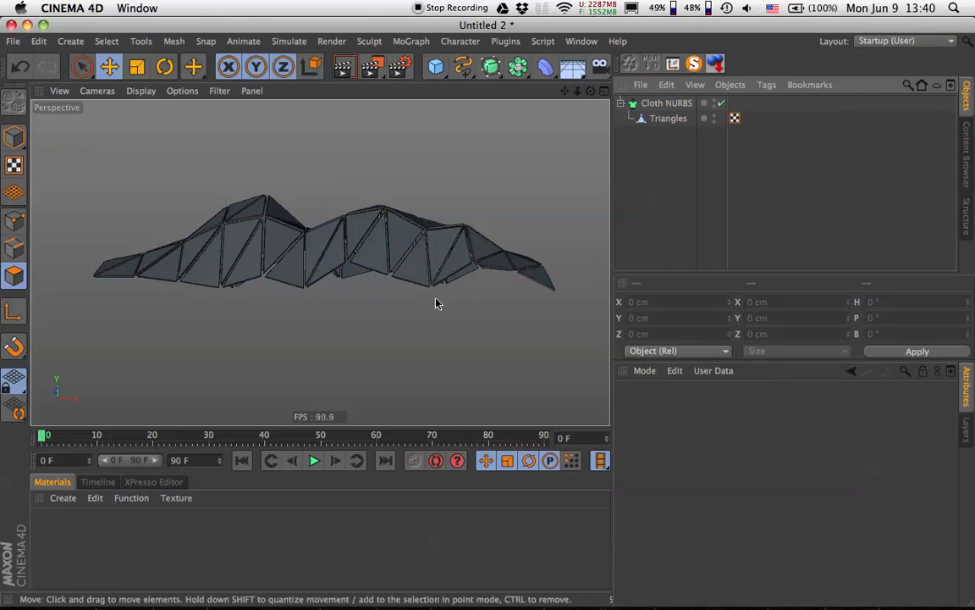
alt+drag(289, 267, 356, 278)
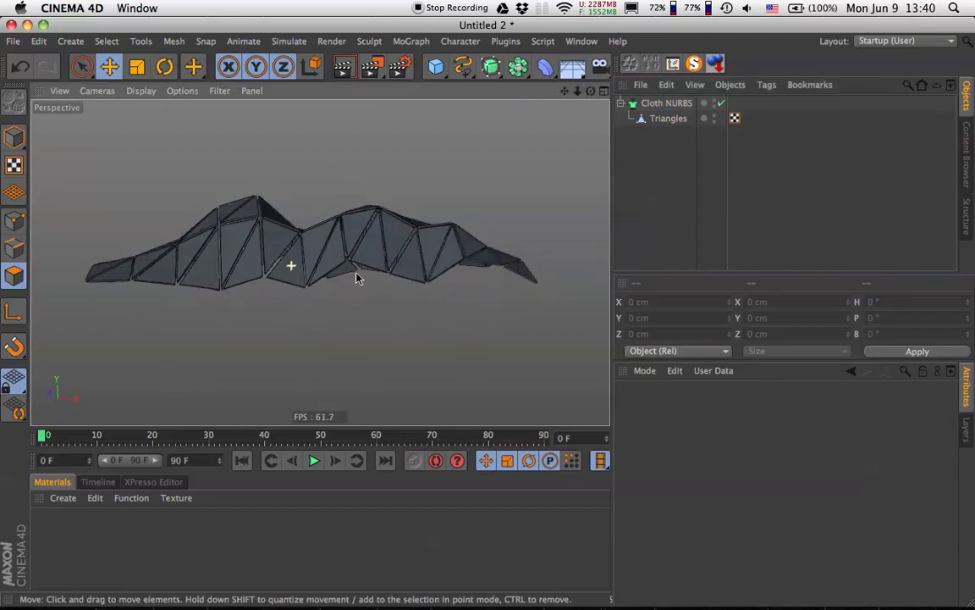
Select the baked Triangles mesh and inspect its panels from several angles
click(665, 119)
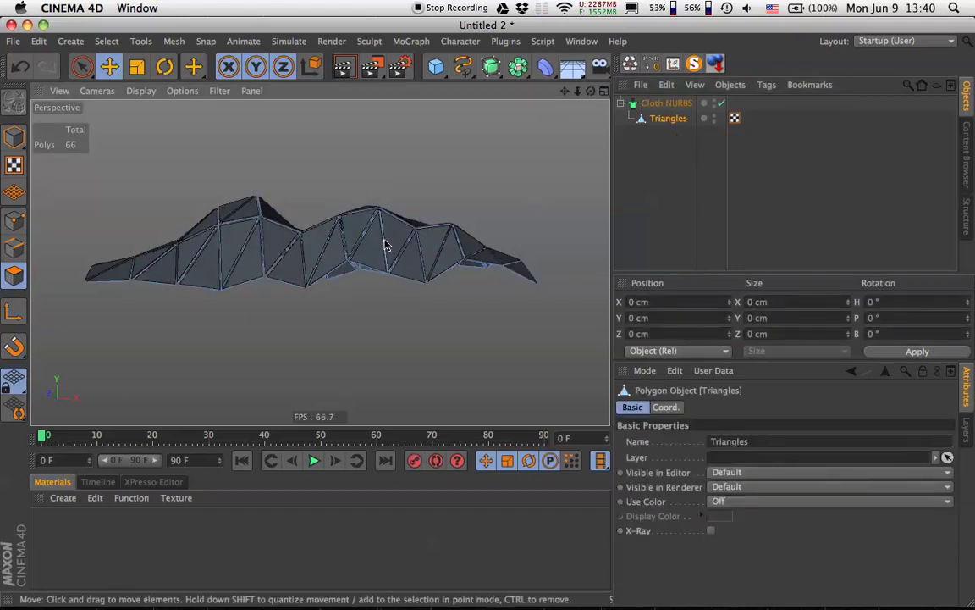
alt+drag(383, 241, 357, 265)
alt+drag(560, 245, 393, 271)
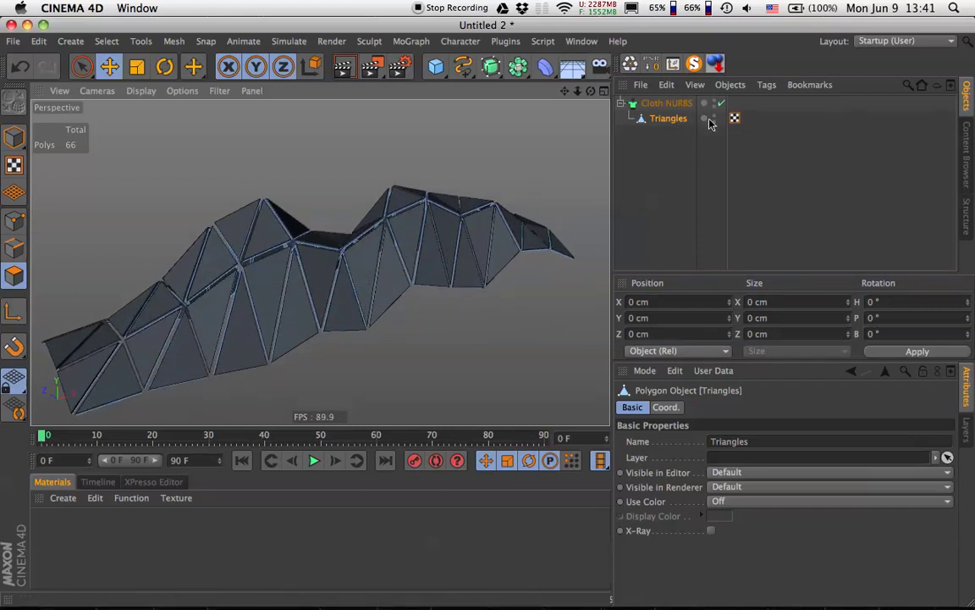
mouse_move(273, 263)
alt+mouse_down()
mouse_move(470, 181)
mouse_move(403, 243)
mouse_move(442, 253)
alt+mouse_up()
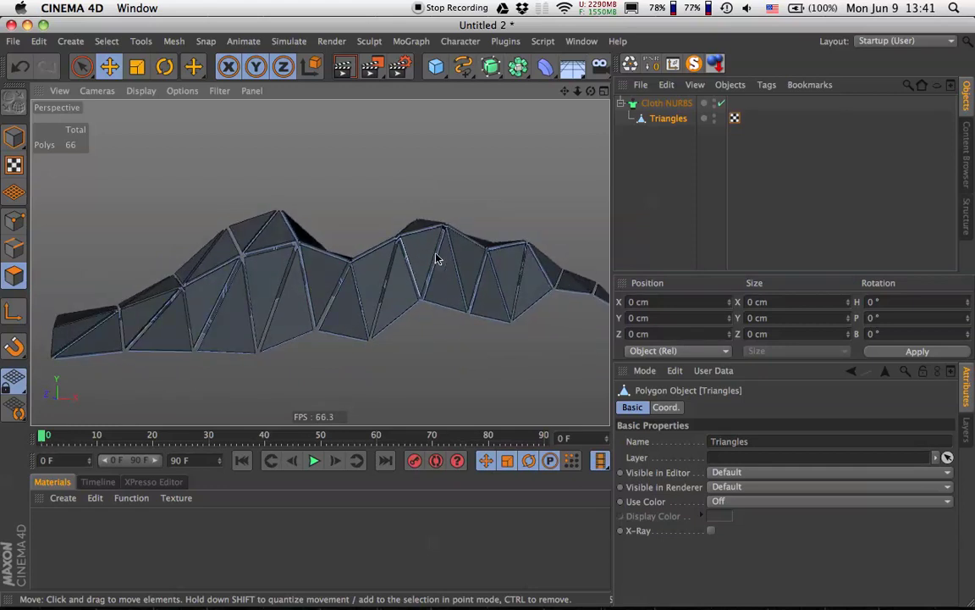
mouse_move(374, 245)
alt+mouse_down()
mouse_move(322, 298)
mouse_move(361, 298)
mouse_move(345, 252)
mouse_move(328, 259)
mouse_move(346, 239)
mouse_move(342, 214)
mouse_move(342, 225)
alt+mouse_up()
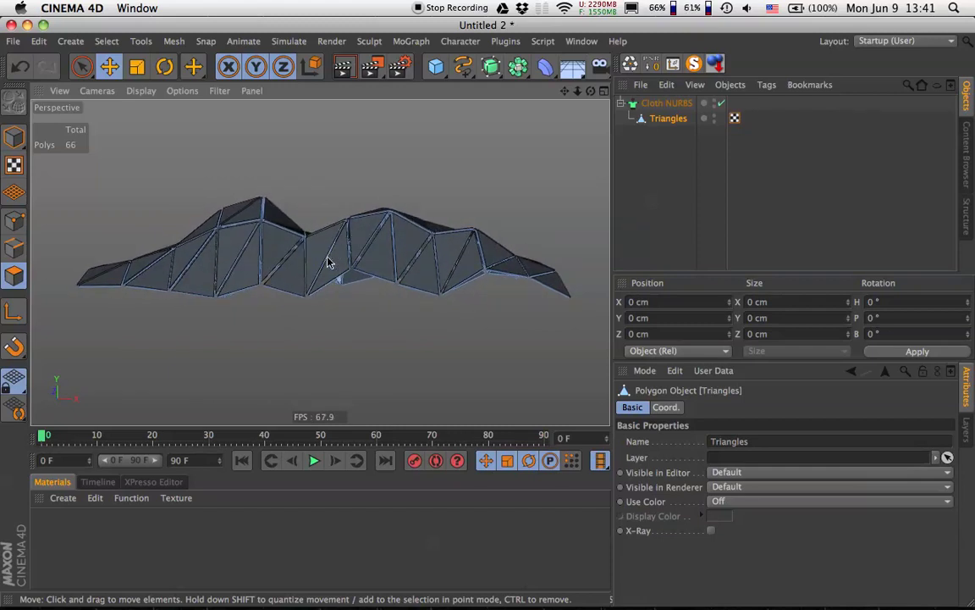
alt+drag(330, 263, 349, 257)
scroll(342, 251, down, 1)
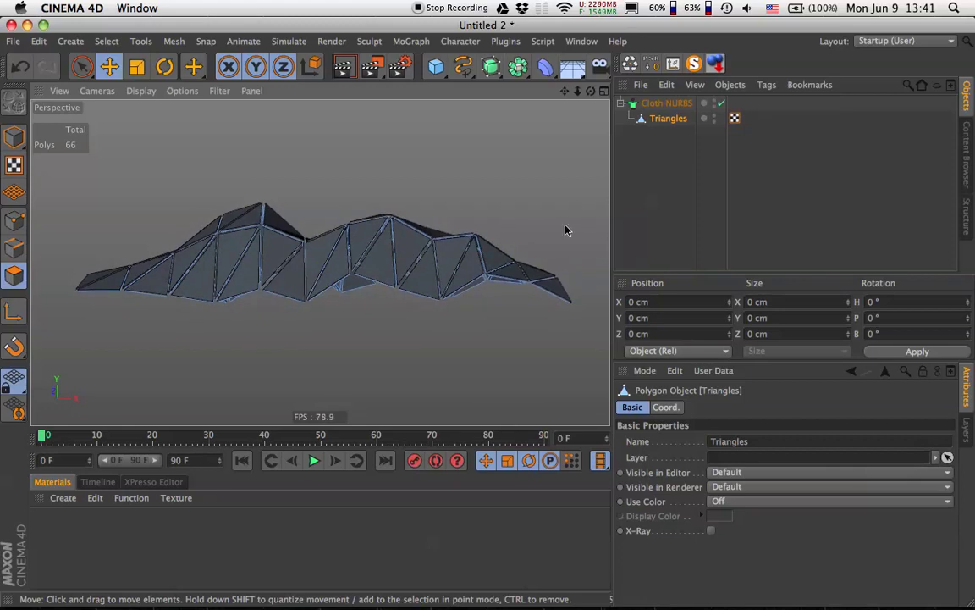
Hide the Cloth NURBS in the editor and the renderer and add a Cylinder primitive
click(715, 101)
click(715, 101)
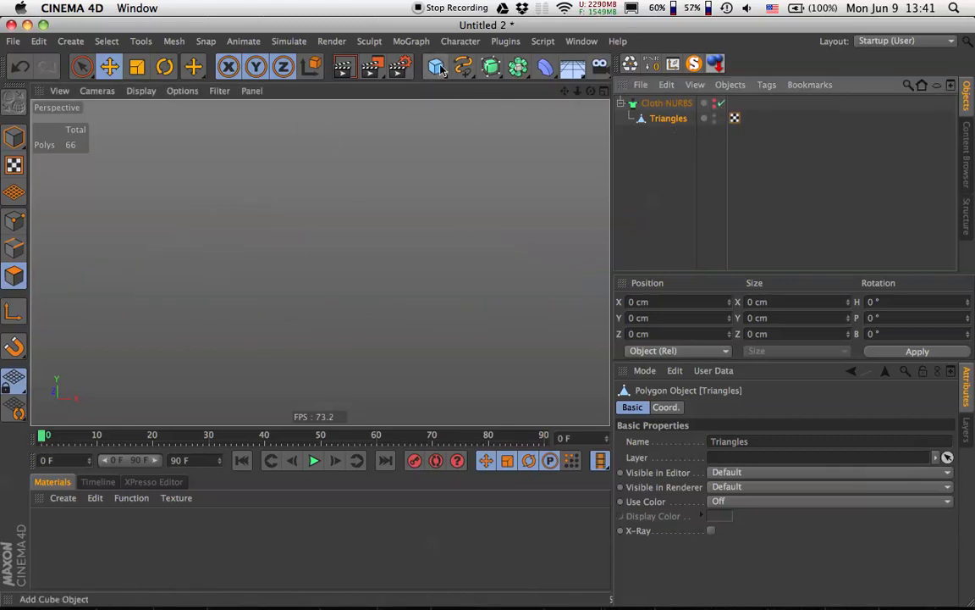
click(437, 67)
click(720, 88)
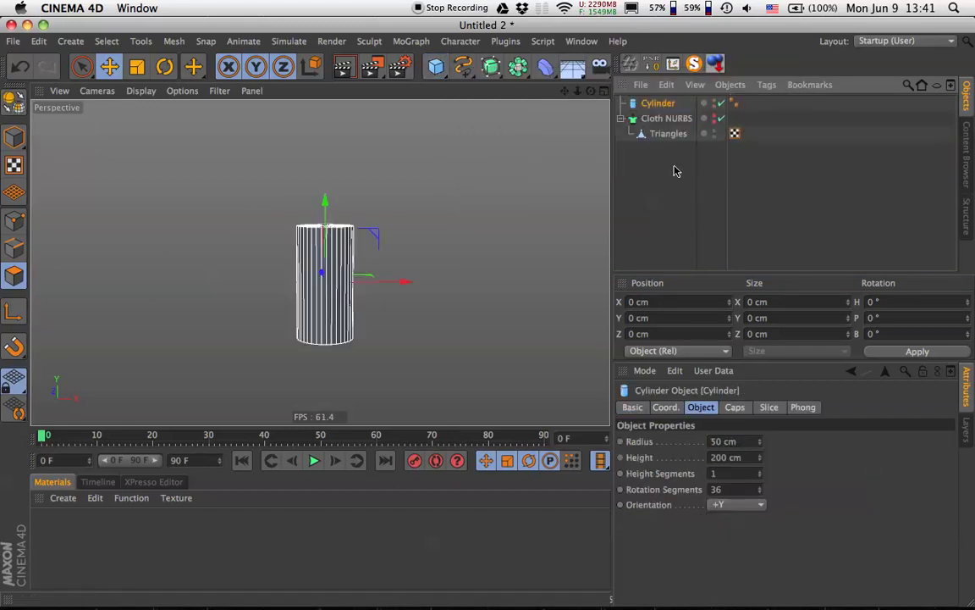
Set the cylinder's radius to 1.5 cm and its height to 30 cm
drag(750, 457, 635, 460)
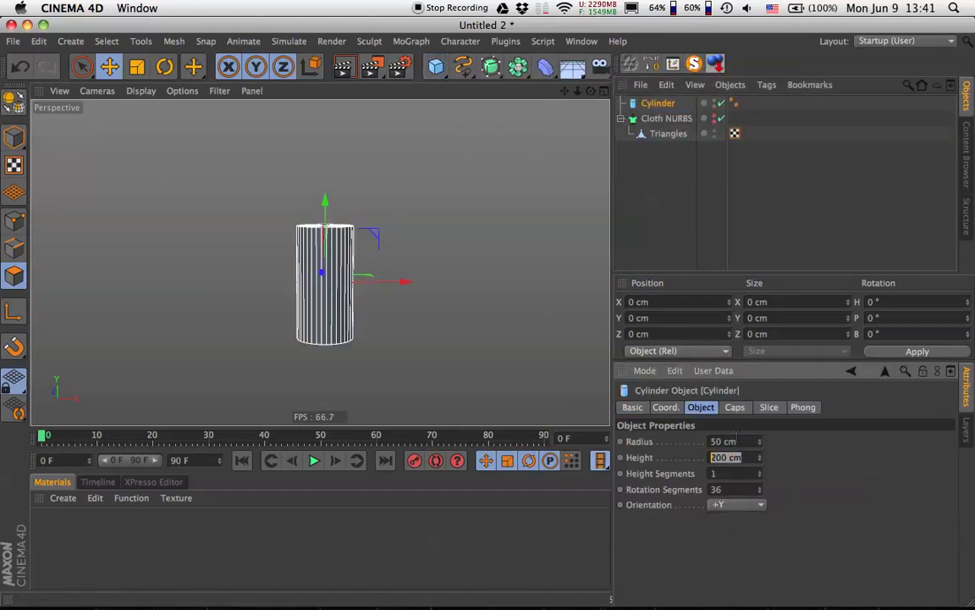
drag(736, 436, 624, 443)
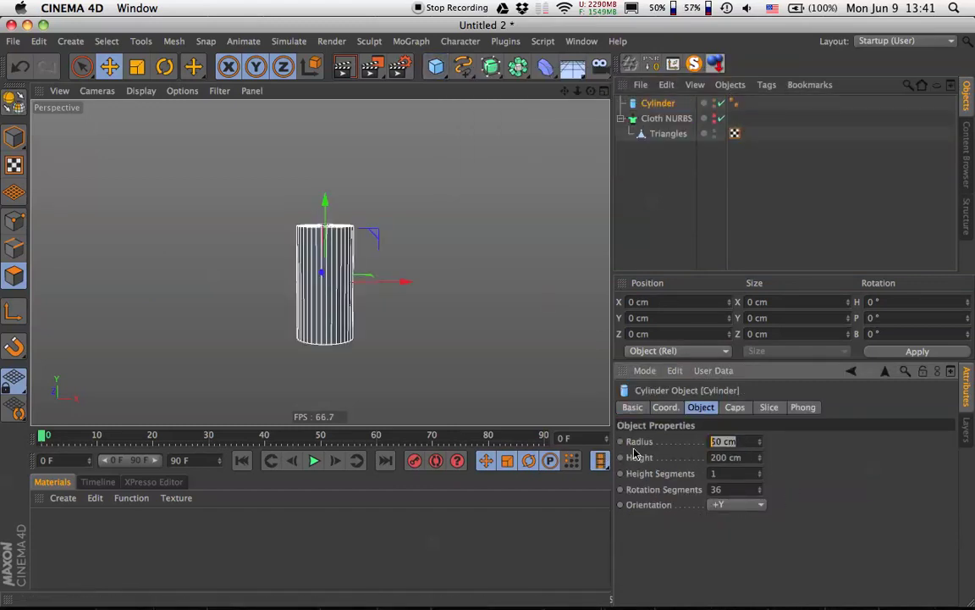
text(1.5)
key(Return)
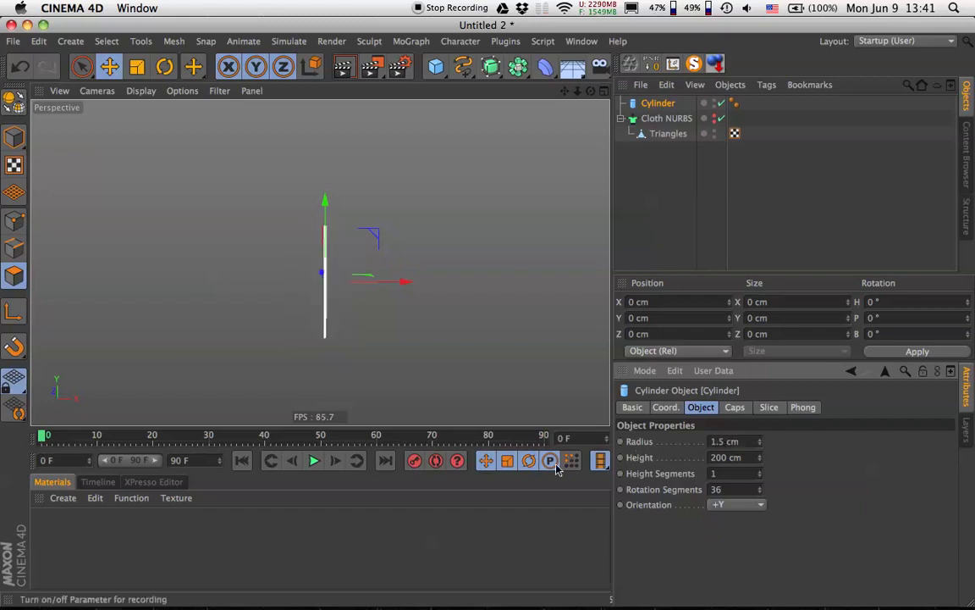
drag(750, 457, 616, 460)
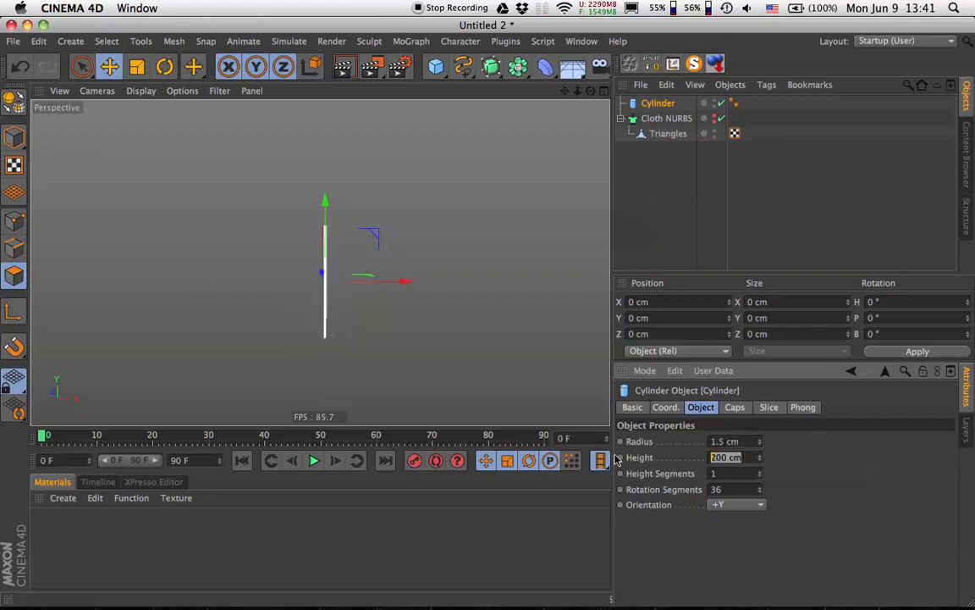
text(20)
key(Return)
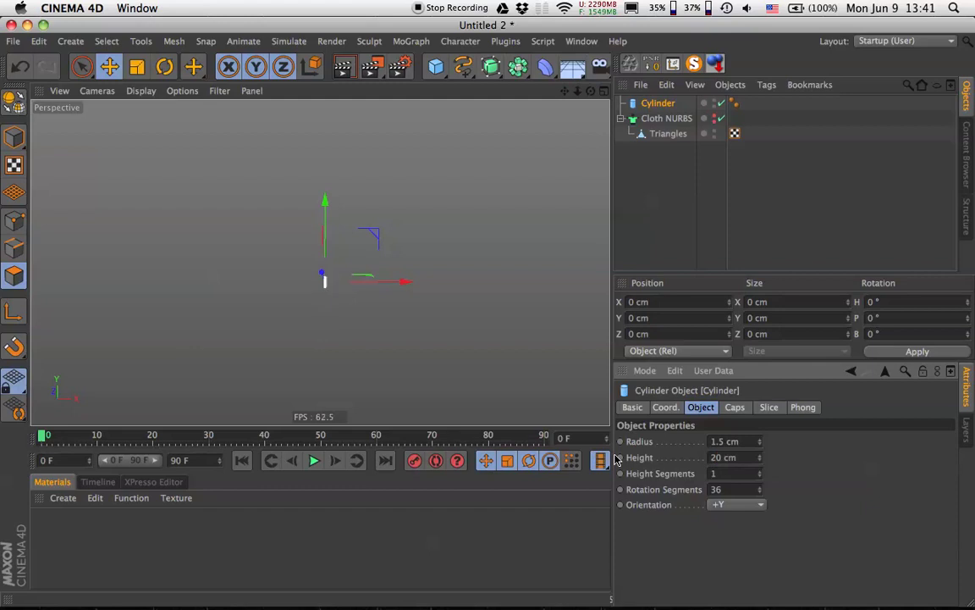
double_click(726, 457)
text(30)
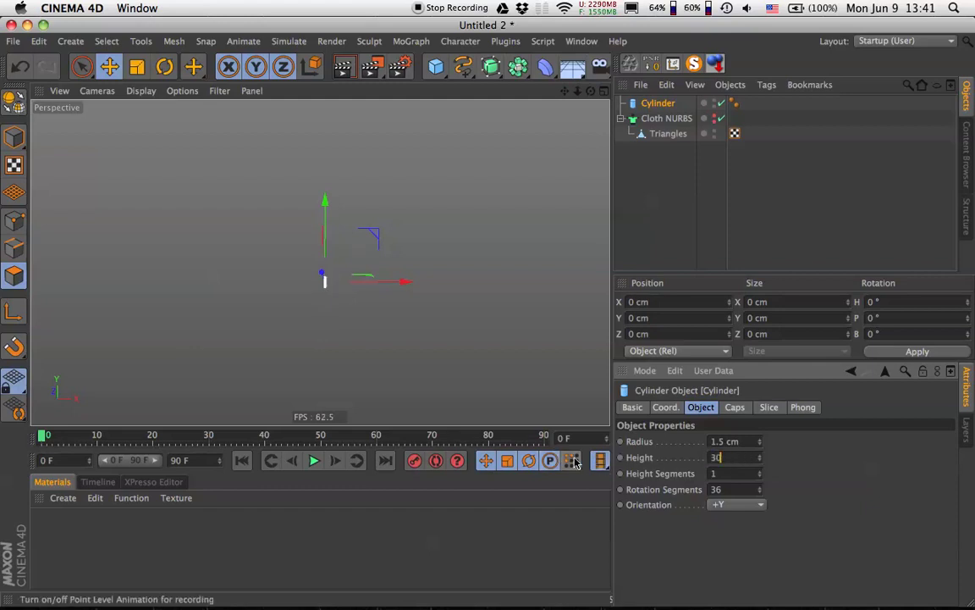
Add a Sphere primitive and set its radius to 3 cm
click(436, 66)
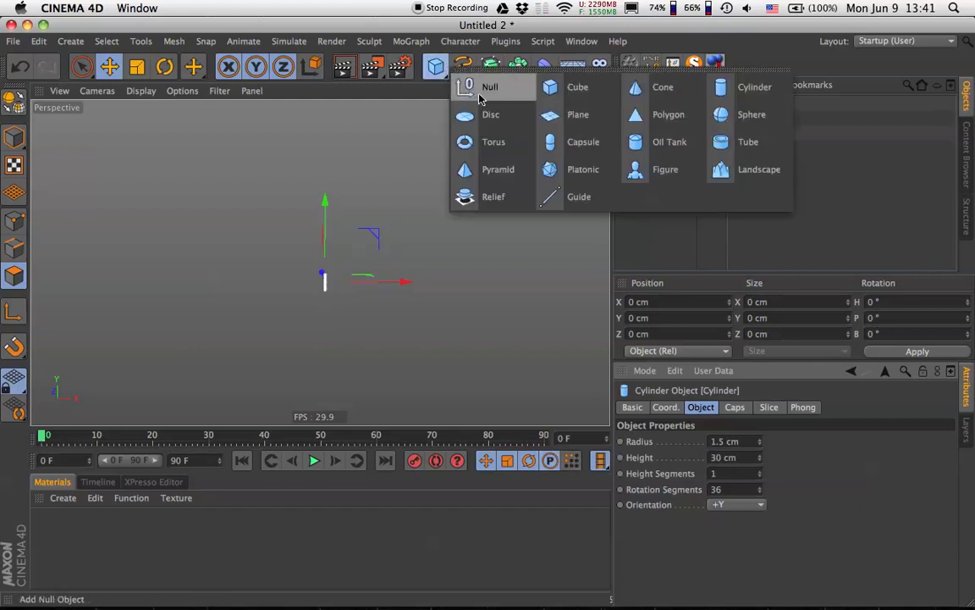
click(720, 114)
scroll(312, 286, up, 3)
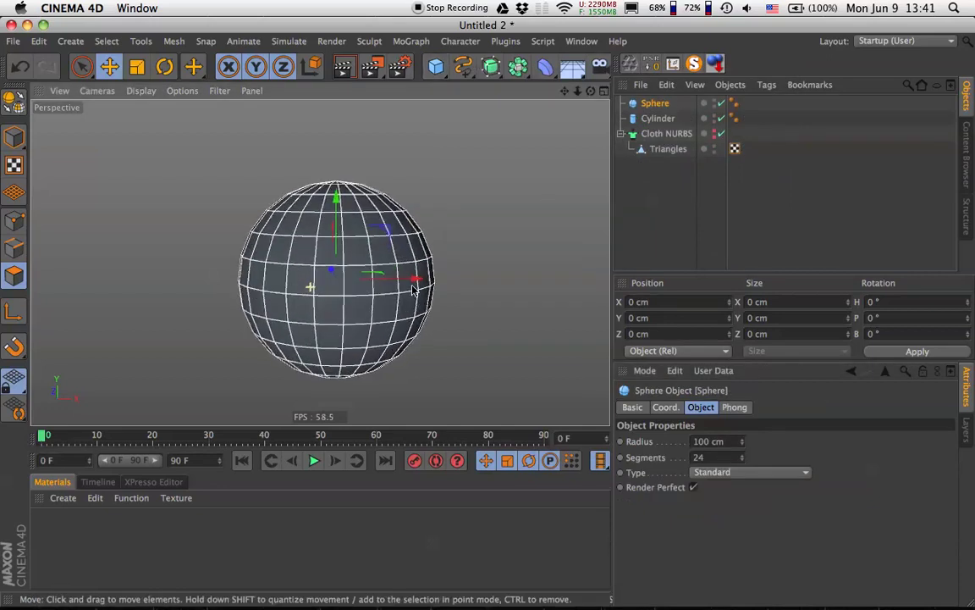
double_click(708, 441)
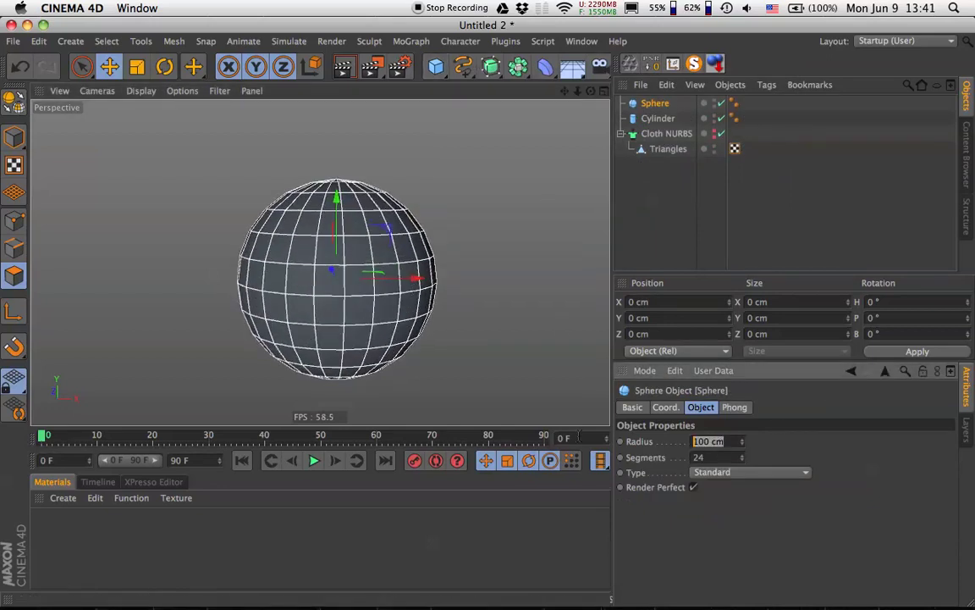
text(3)
key(Return)
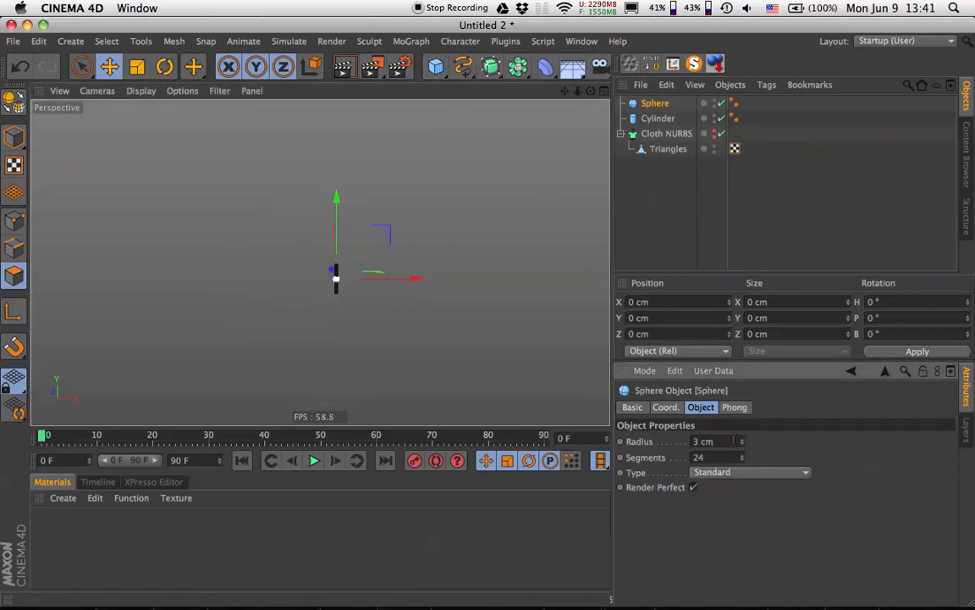
Set the sphere's radius to 4 cm and move it up onto the top end of the cylinder
double_click(732, 441)
text(4)
key(Return)
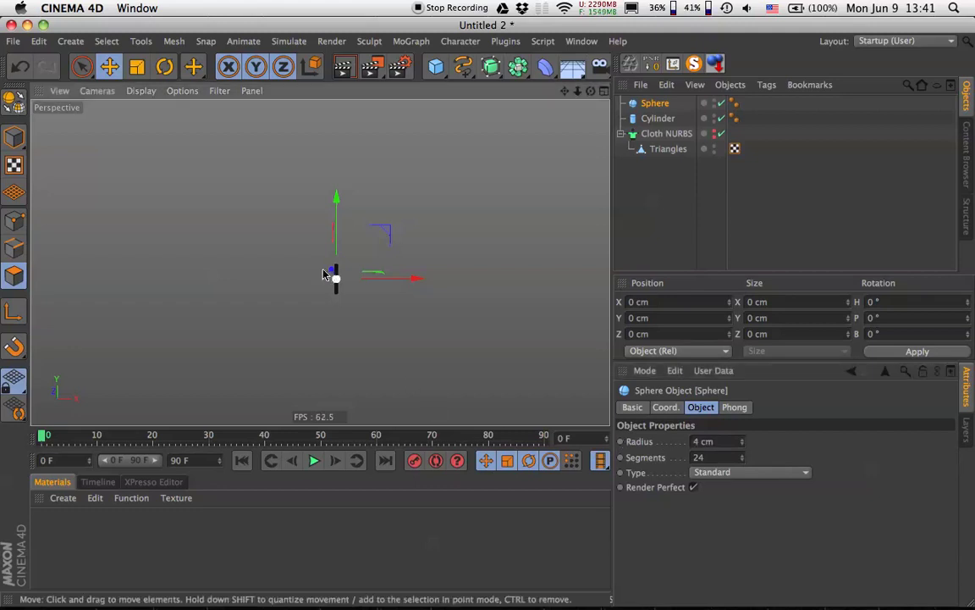
scroll(452, 270, up, 5)
drag(366, 251, 366, 192)
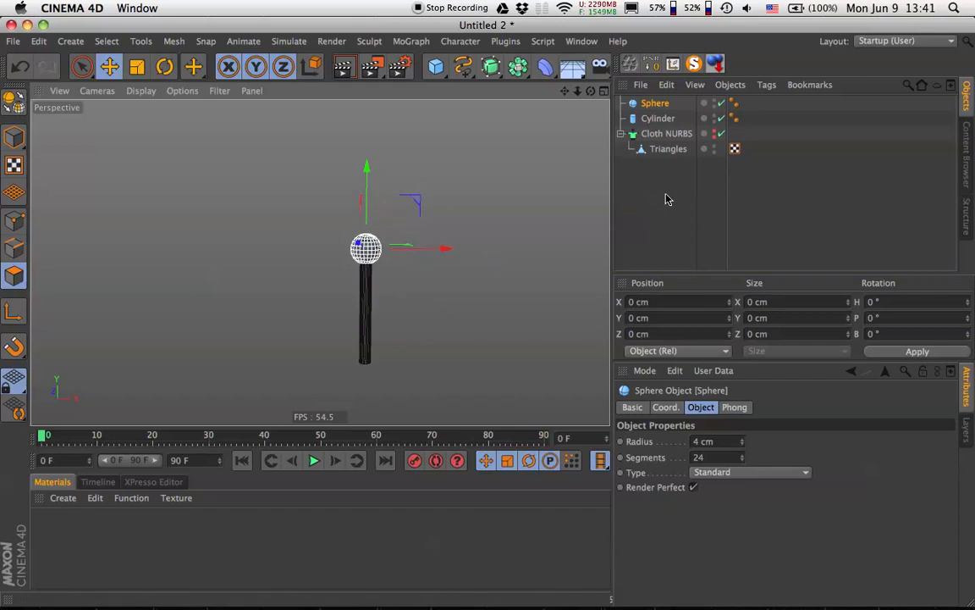
Group the Sphere and Cylinder under a null and rename it Stick
click(657, 119)
shift+click(654, 103)
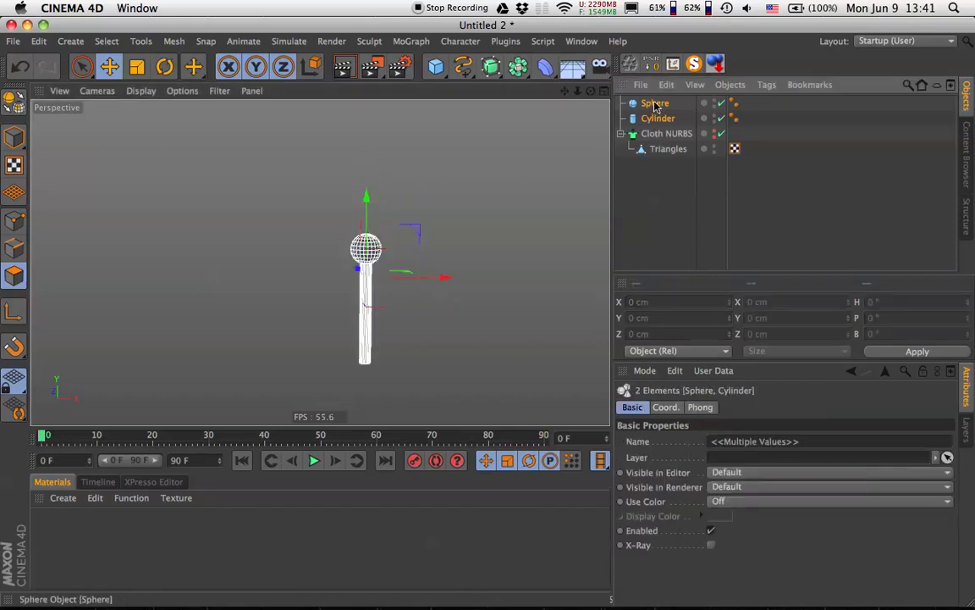
key(alt+g)
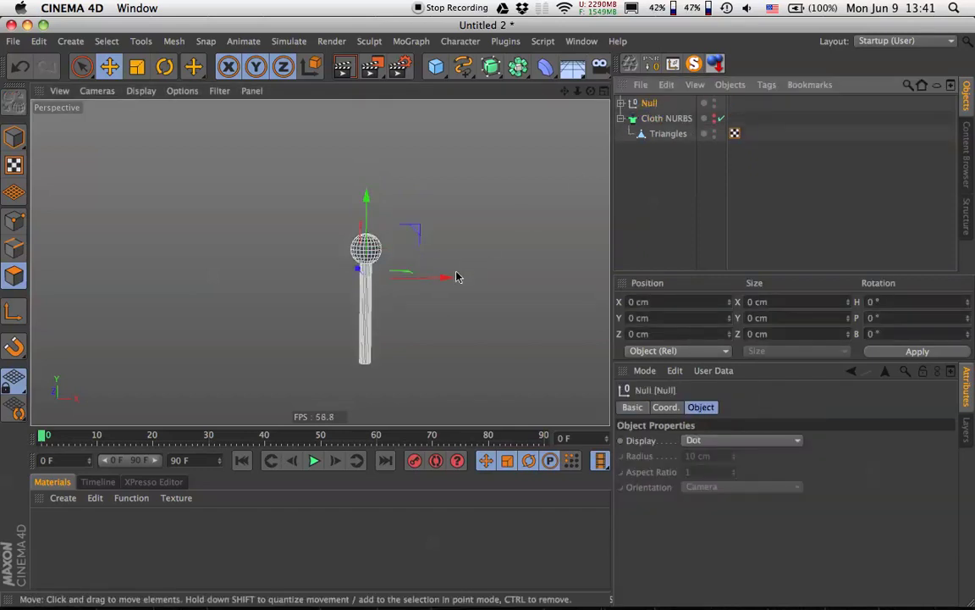
alt+drag(378, 300, 436, 289)
click(652, 102)
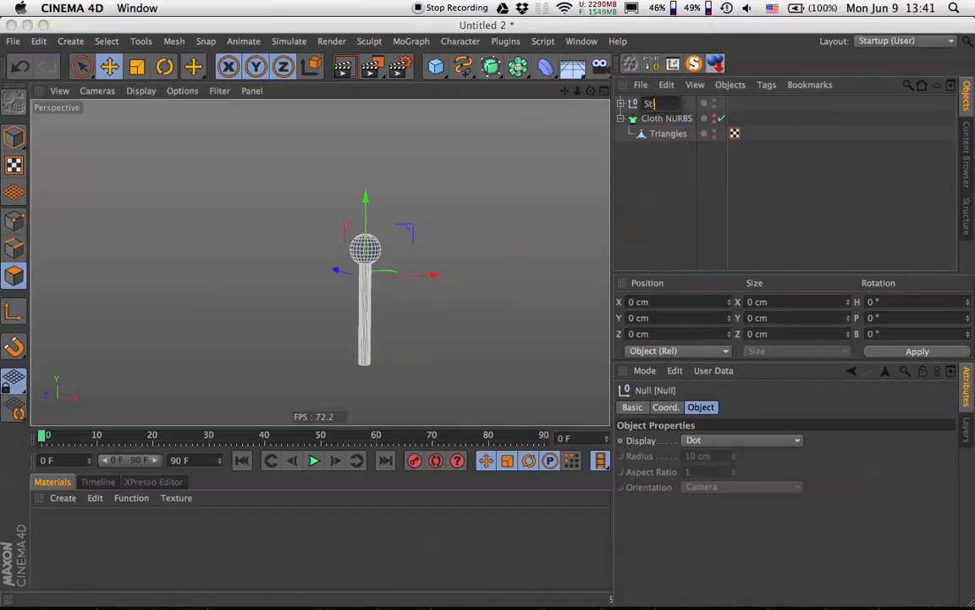
key(Return)
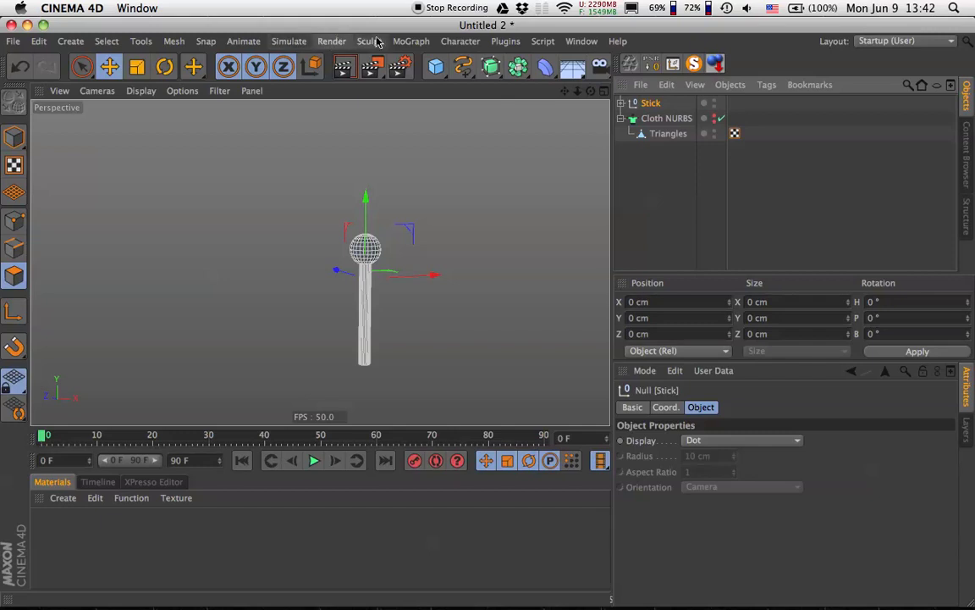
Add a MoGraph Cloner as the parent of the Stick group and set its mode to Object
click(411, 40)
click(447, 159)
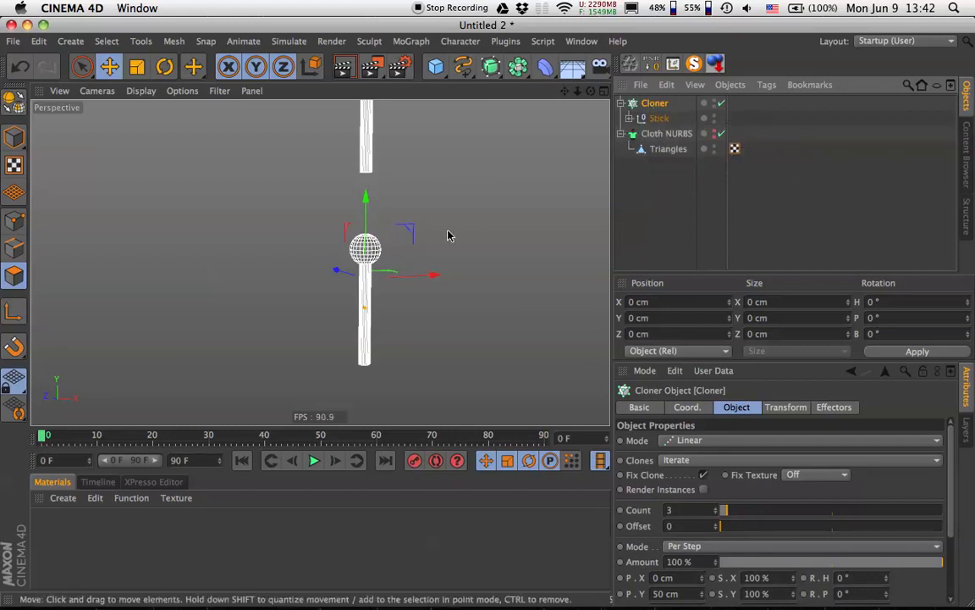
scroll(433, 233, down, 3)
alt+right_drag(381, 248, 363, 254)
alt+middle_drag(417, 225, 355, 288)
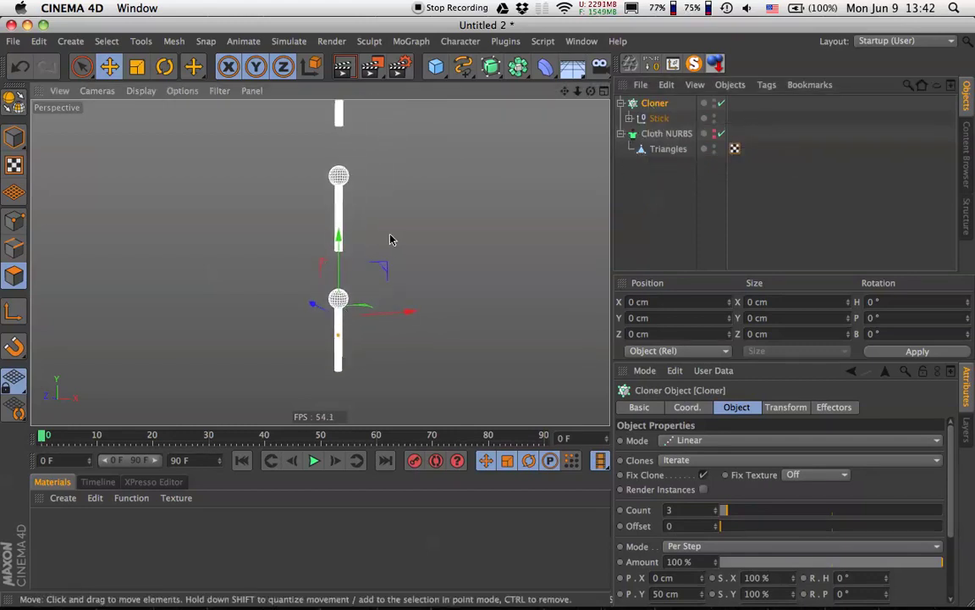
alt+right_drag(393, 235, 309, 277)
alt+middle_drag(382, 197, 340, 255)
alt+right_drag(379, 233, 288, 300)
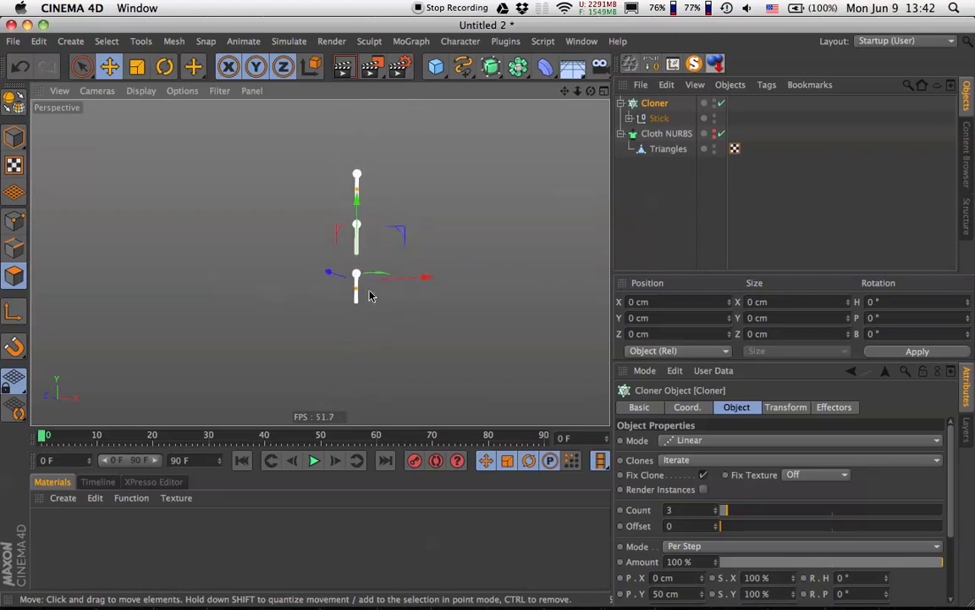
click(701, 441)
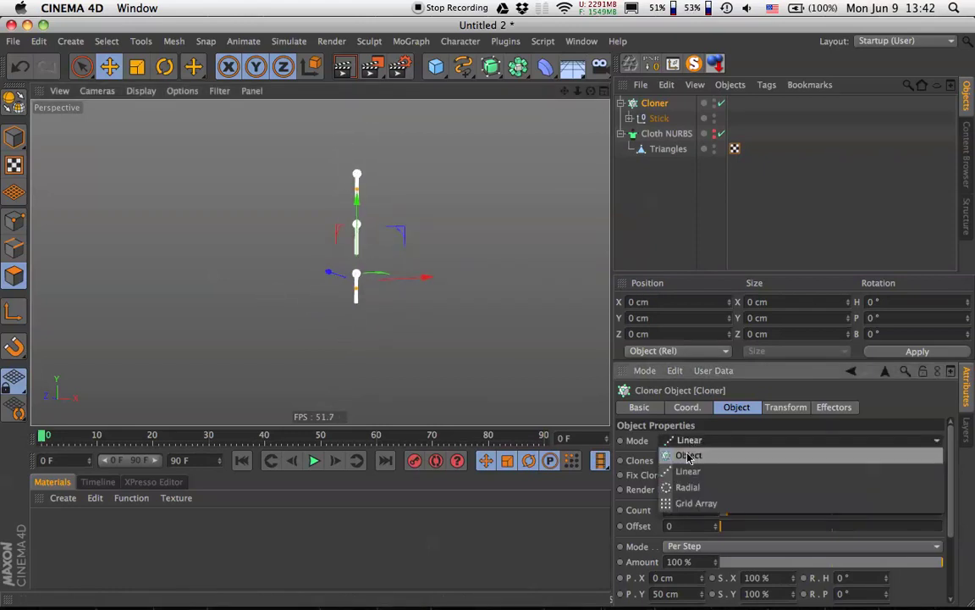
click(690, 453)
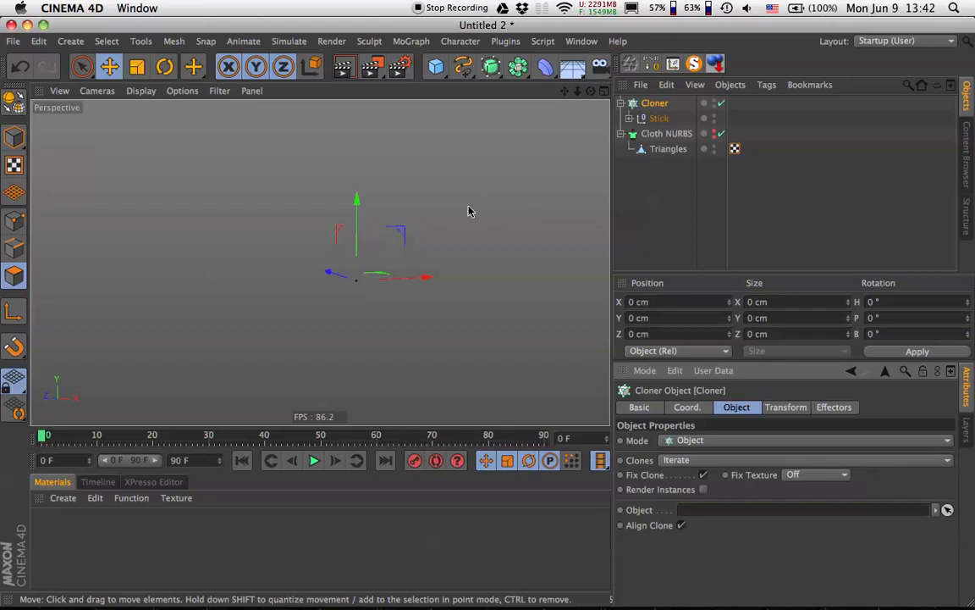
Switch to Chrome to examine the reference image of the triangulated structure and return to Cinema 4D
key(super+Tab)
key(super+Tab)
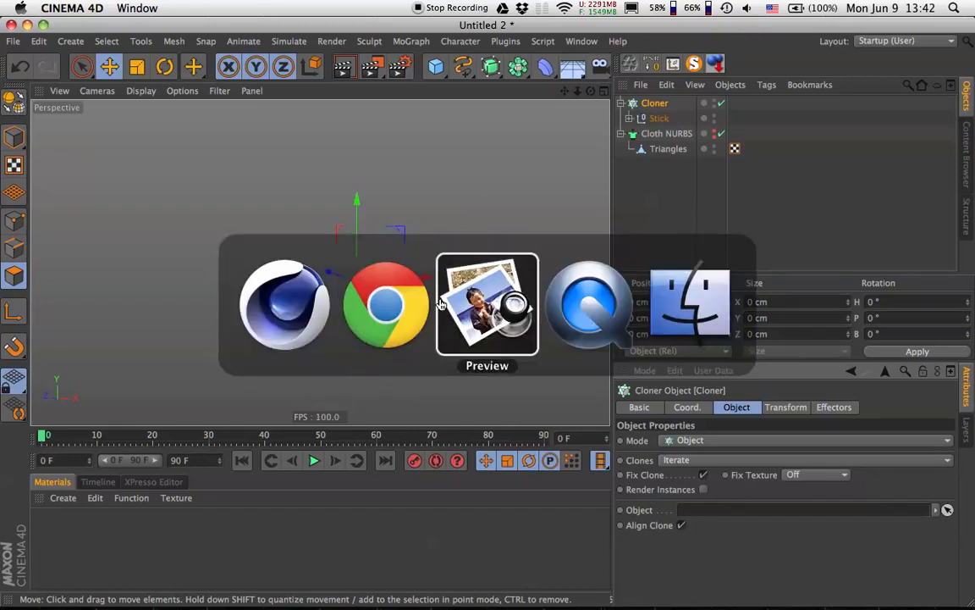
key(super+shift+Tab)
click(364, 288)
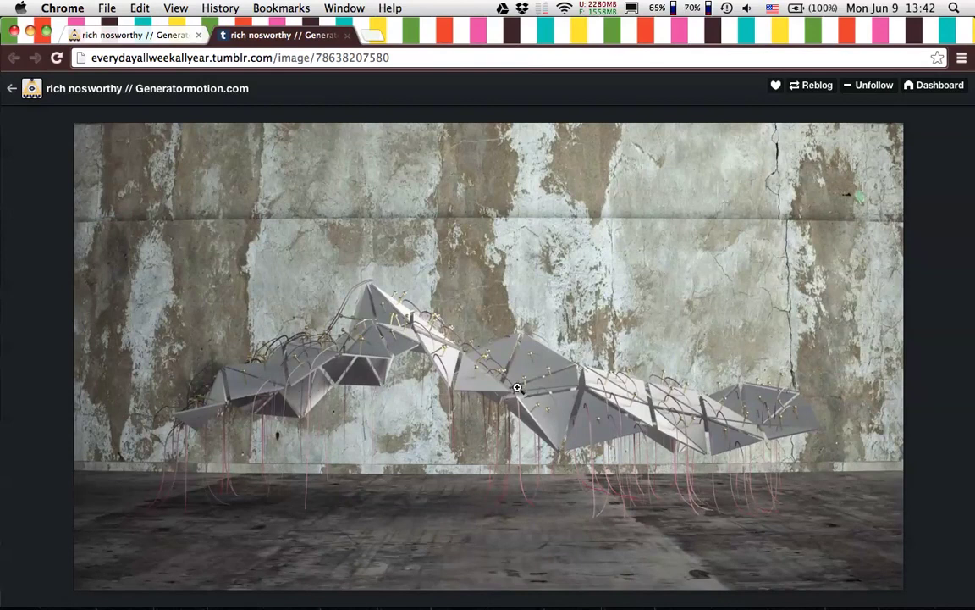
key(super+Tab)
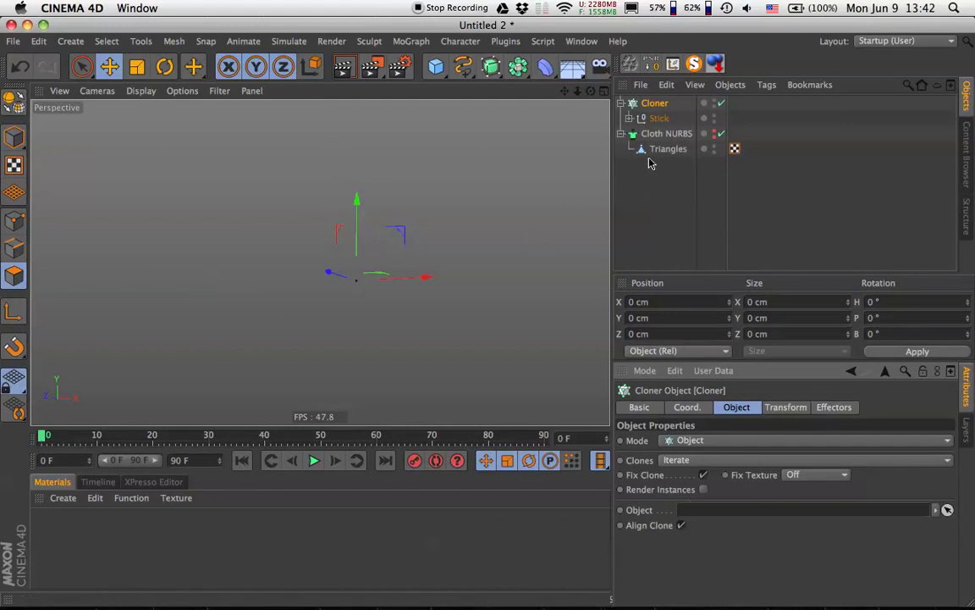
Assign the Triangles mesh as the Cloner's target object and show the Cloth NURBS in the editor again
drag(659, 153, 713, 510)
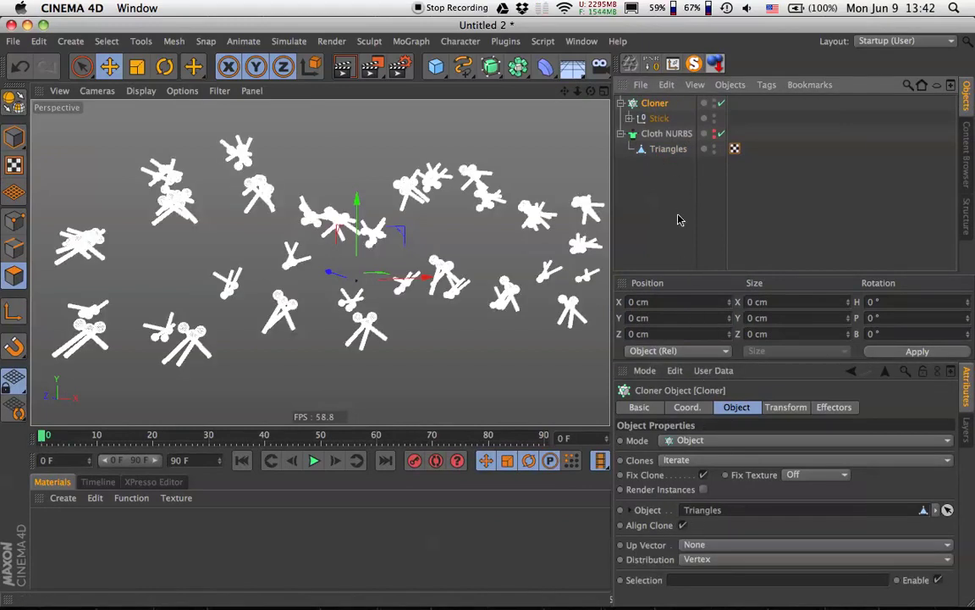
click(719, 134)
alt+drag(384, 232, 525, 235)
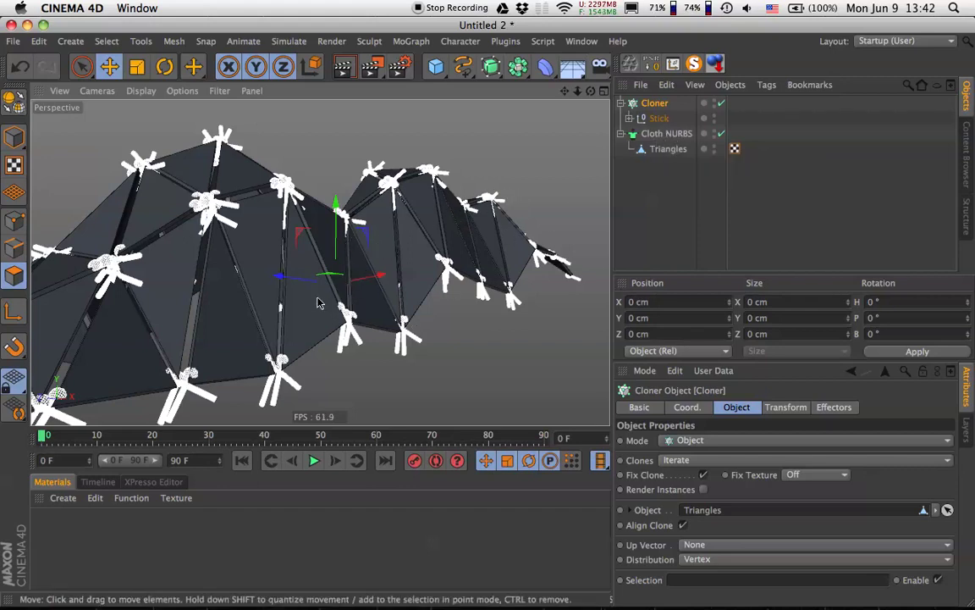
Set the Cloner's distribution to Polygon Center so the sticks sit on the middle of each triangle
alt+drag(309, 335, 236, 272)
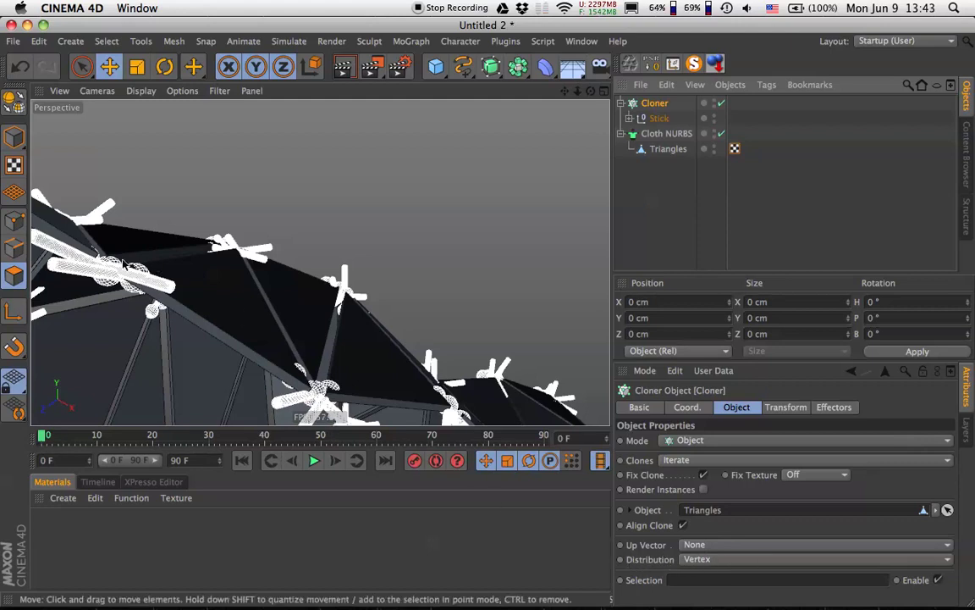
click(693, 555)
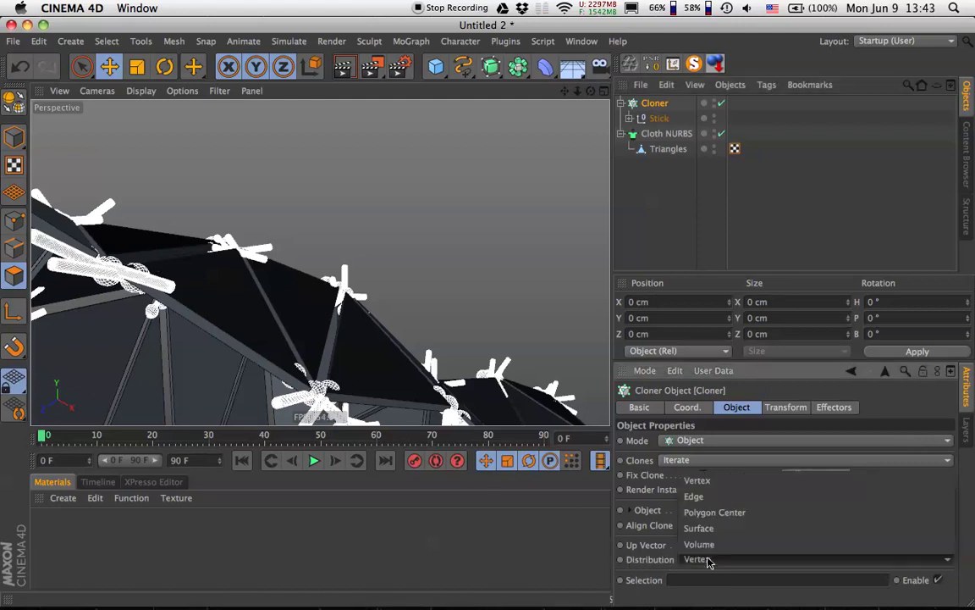
click(723, 514)
alt+drag(268, 260, 325, 332)
alt+drag(337, 295, 200, 365)
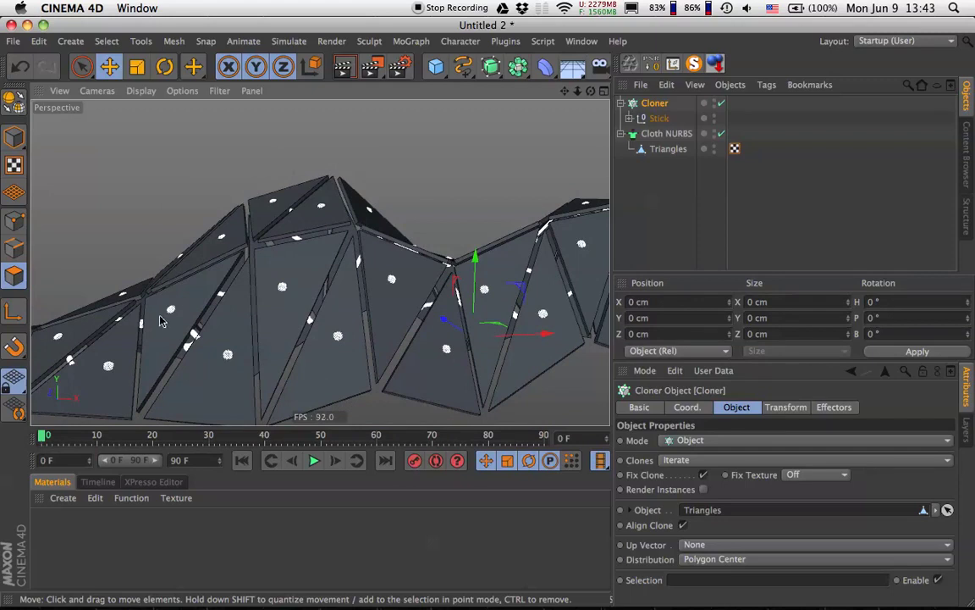
alt+drag(161, 320, 241, 358)
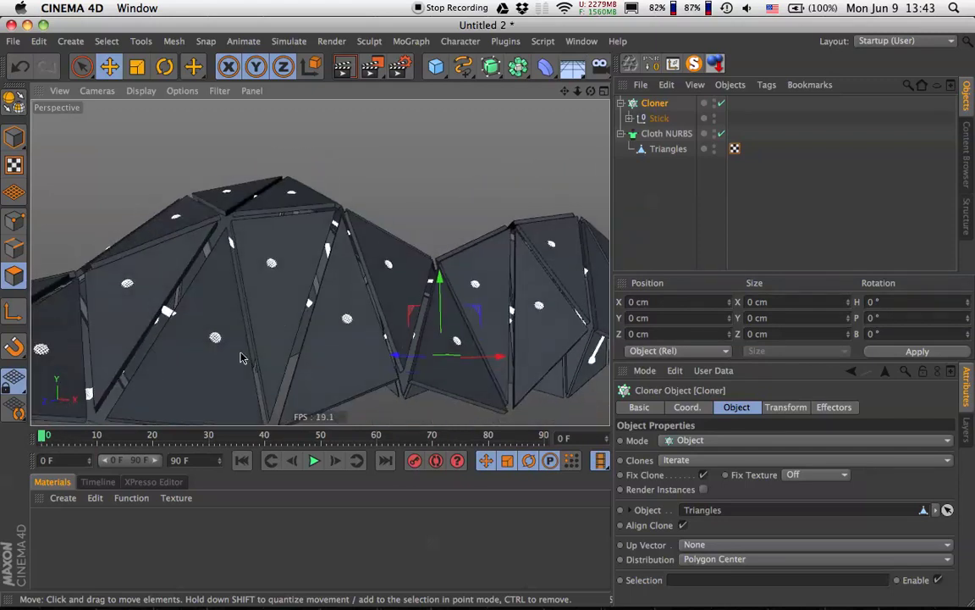
Set the Cloner's transform pitch rotation (R.P) to -90° to stand the sticks perpendicular to the triangles
click(786, 407)
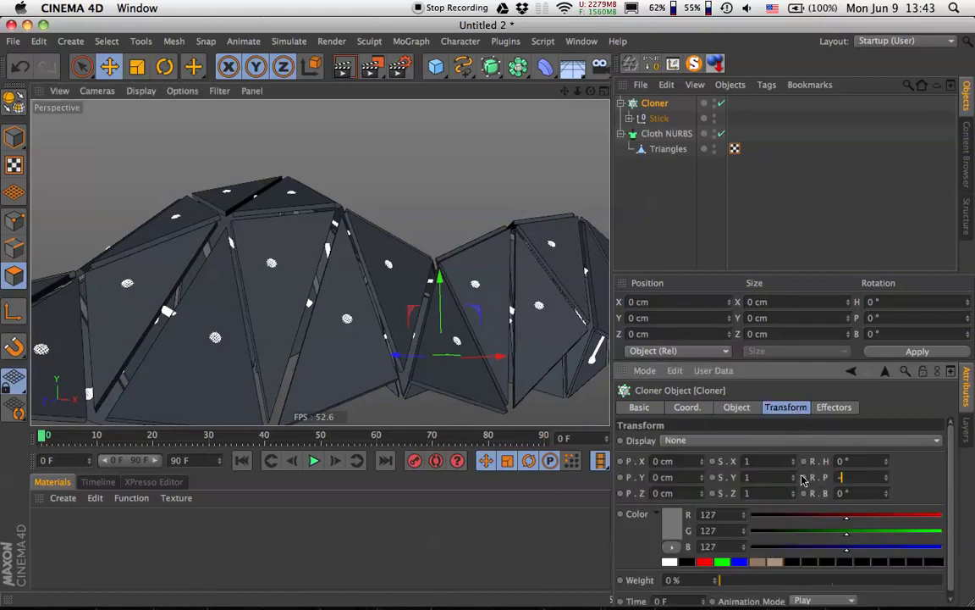
key(Return)
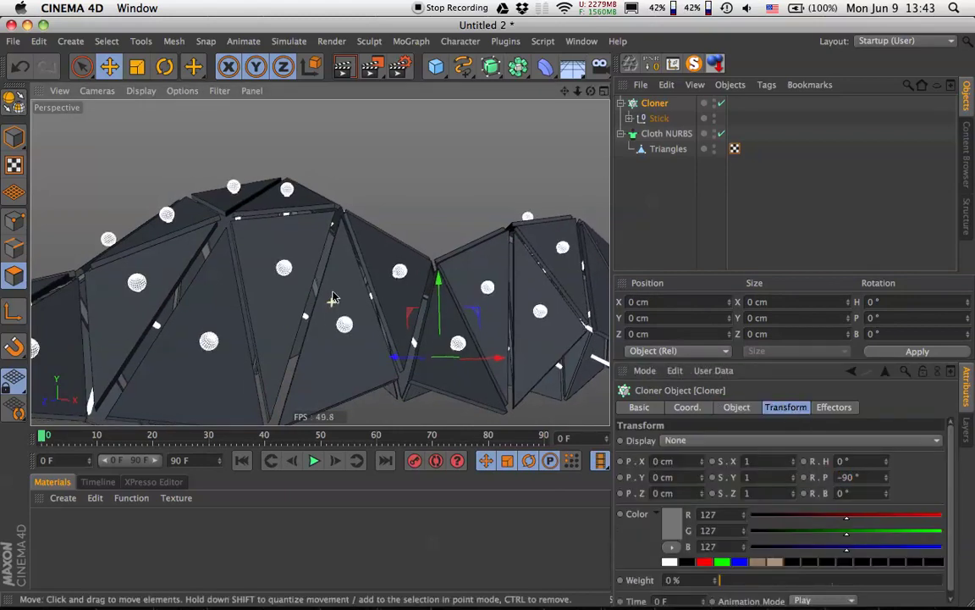
alt+drag(331, 301, 387, 150)
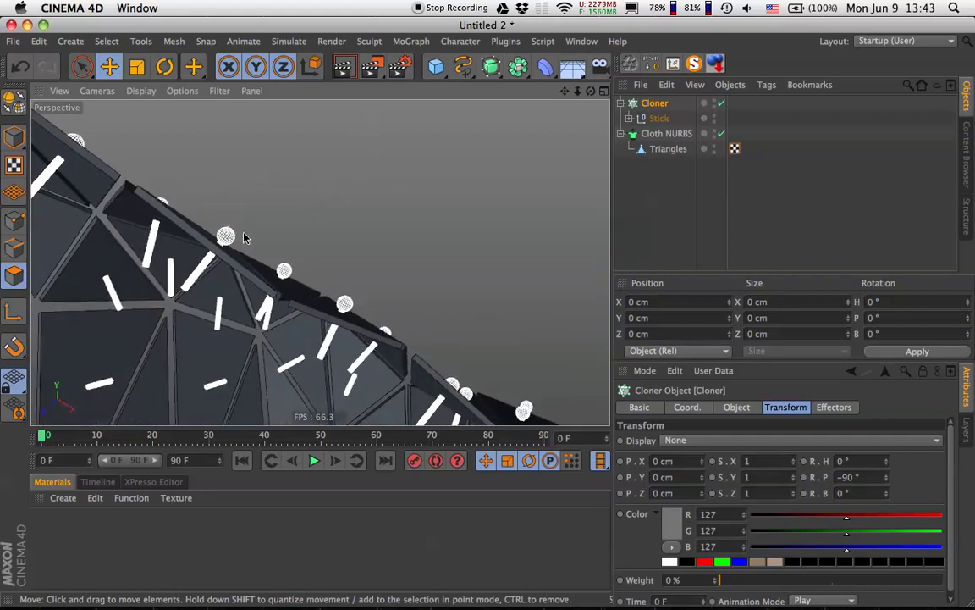
Offset the clones along Z to 24 cm in the Cloner's transform so the sticks stand on the outer surface
drag(702, 495, 702, 472)
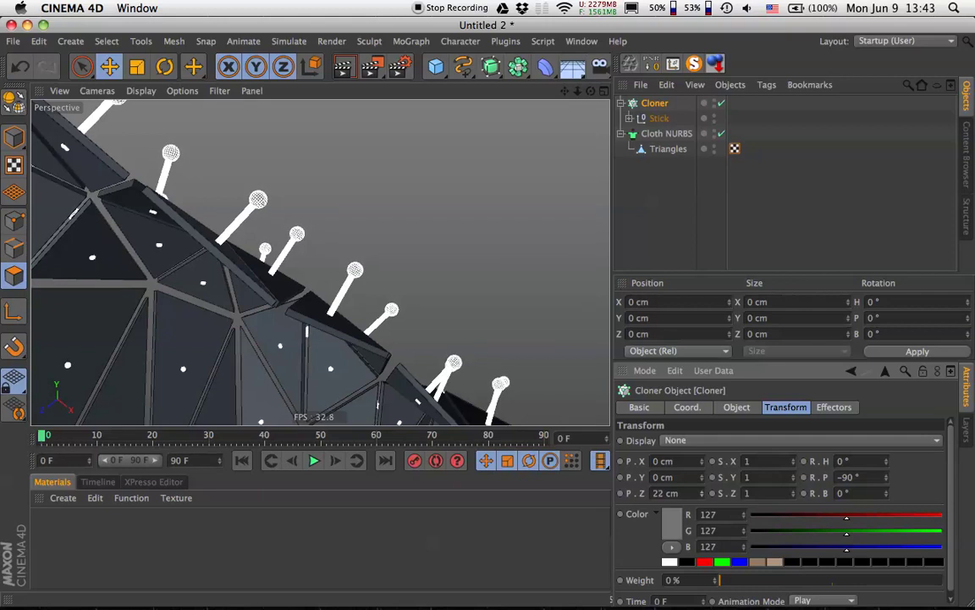
click(702, 490)
alt+drag(394, 294, 315, 365)
alt+right_drag(315, 369, 272, 327)
alt+drag(397, 309, 358, 394)
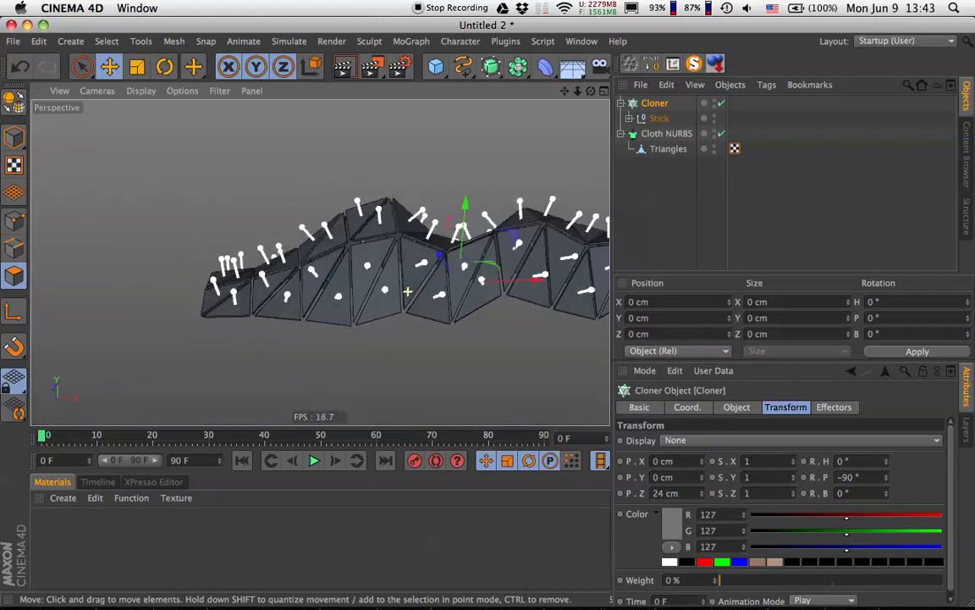
alt+drag(508, 191, 354, 235)
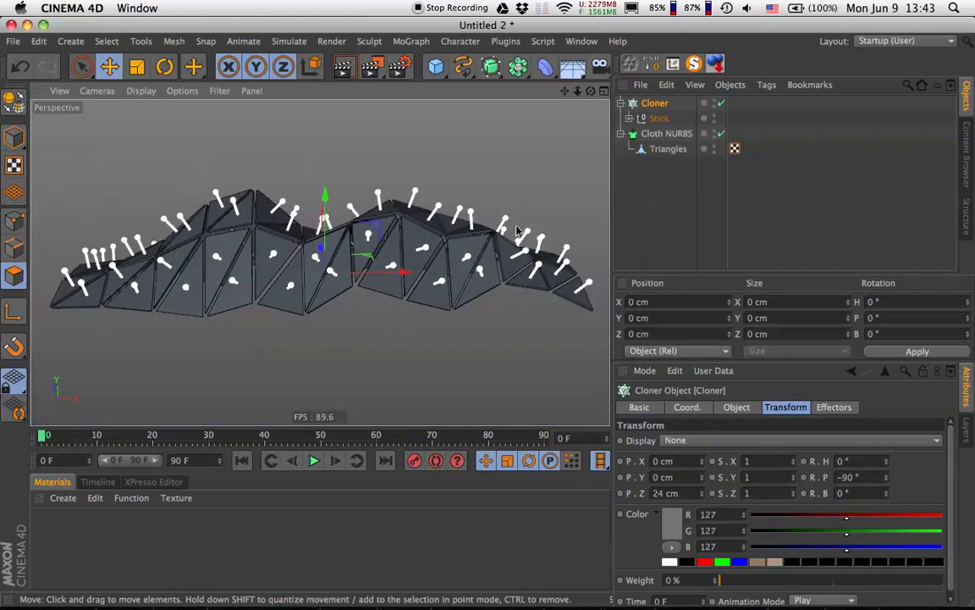
Deselect the Cloner and switch the viewport display to Gouraud Shading without lines
click(652, 209)
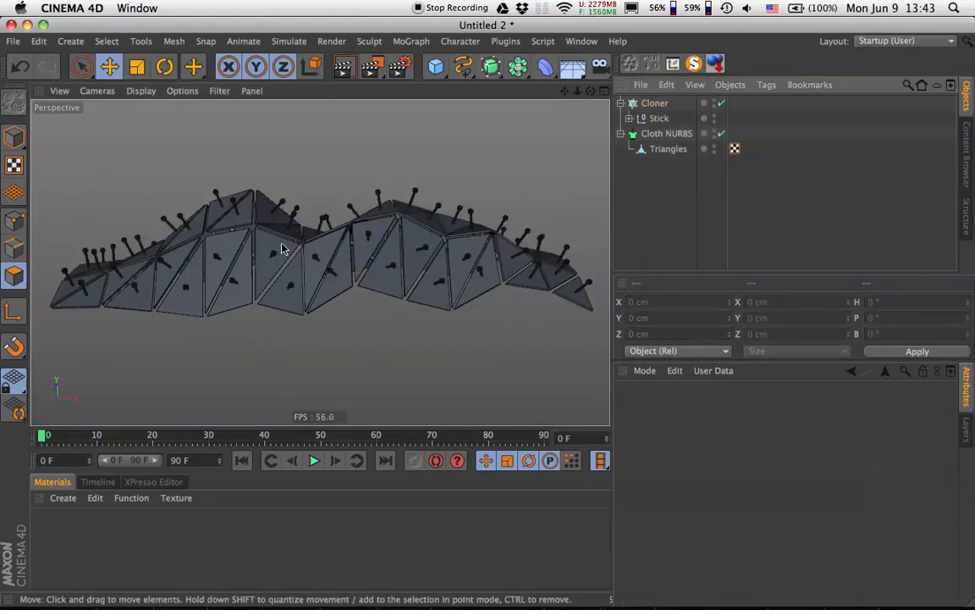
scroll(292, 245, up, 3)
click(140, 91)
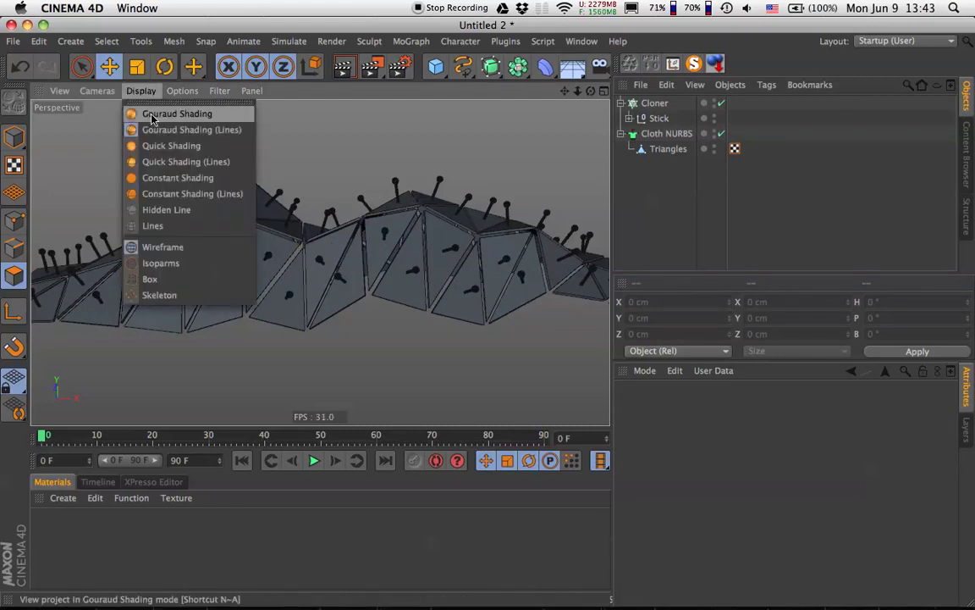
click(152, 119)
mouse_move(283, 233)
alt+mouse_down()
mouse_move(326, 270)
mouse_move(388, 244)
mouse_move(238, 271)
mouse_move(355, 247)
mouse_move(381, 174)
mouse_move(306, 262)
mouse_move(250, 281)
mouse_move(335, 283)
mouse_move(324, 296)
mouse_move(372, 271)
alt+mouse_up()
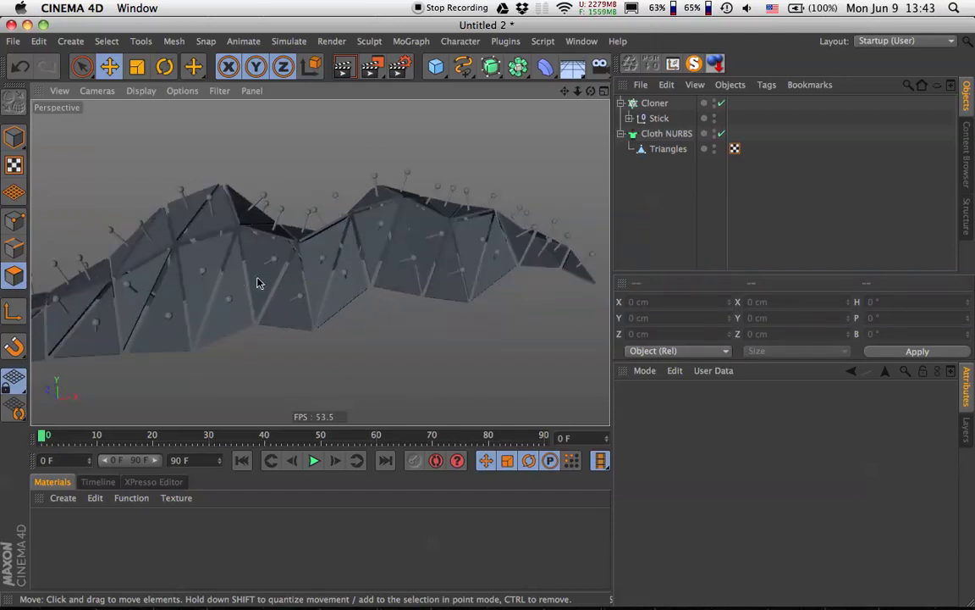
alt+drag(260, 284, 465, 166)
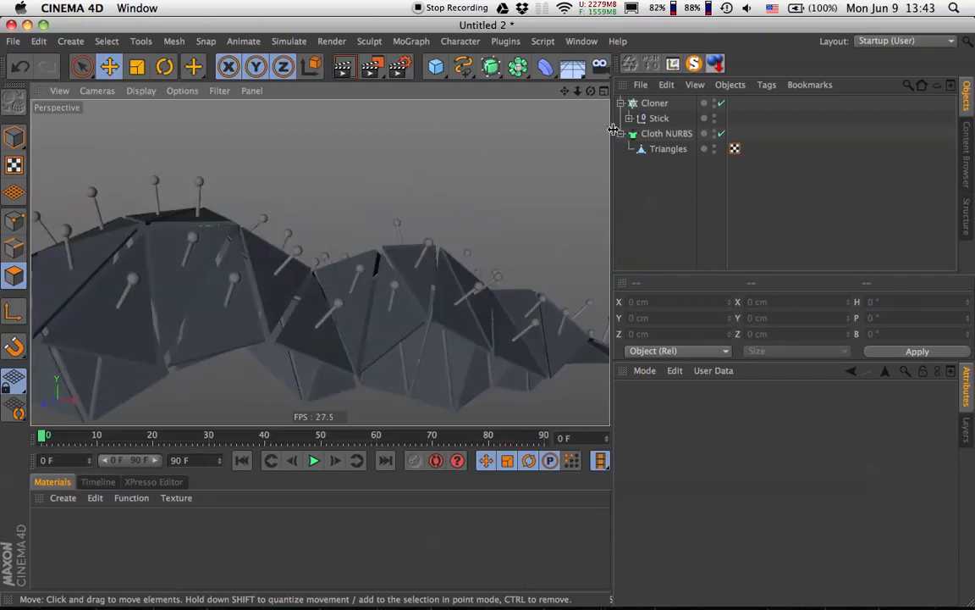
Examine the sticks' placement on the triangles with the Cloth NURBS switched off and on, and inspect the panel thickness up close
click(654, 103)
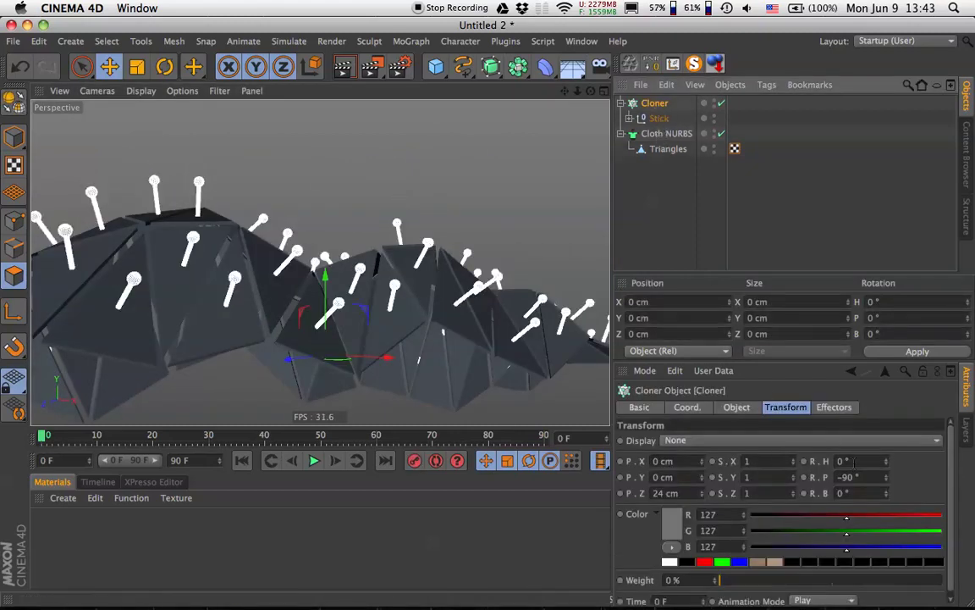
click(737, 407)
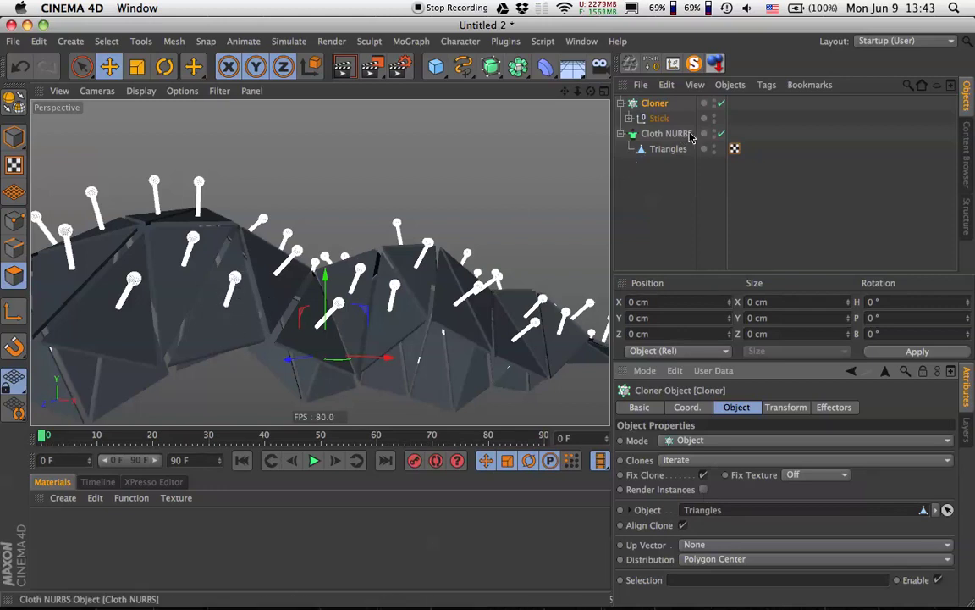
click(721, 133)
alt+drag(88, 307, 205, 296)
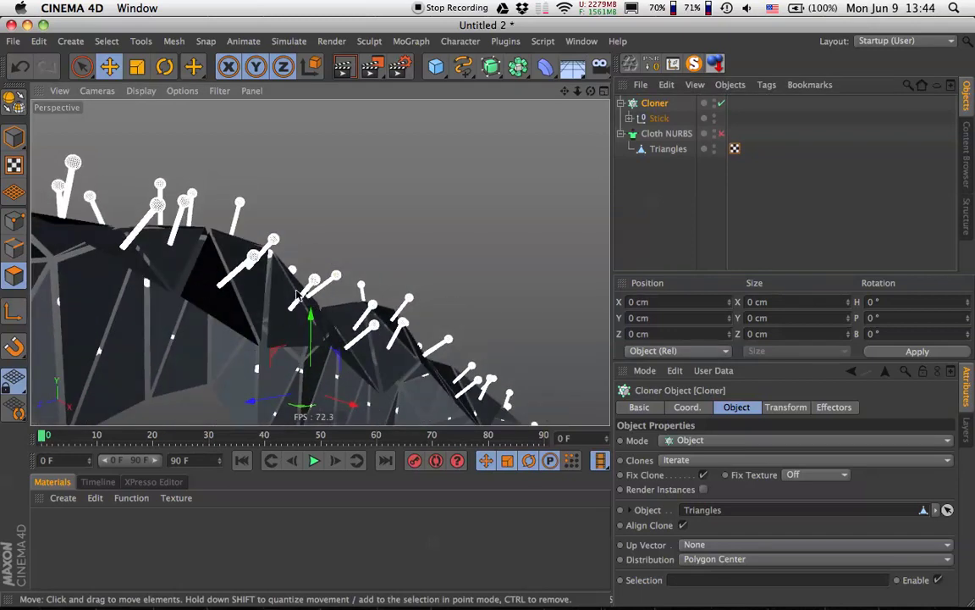
click(669, 134)
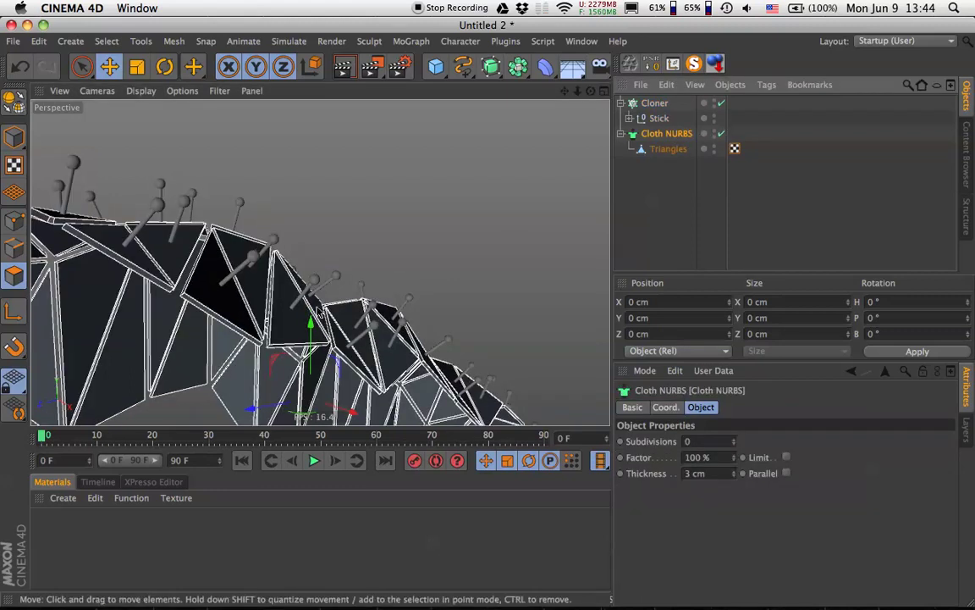
scroll(236, 315, up, 5)
alt+drag(232, 307, 245, 240)
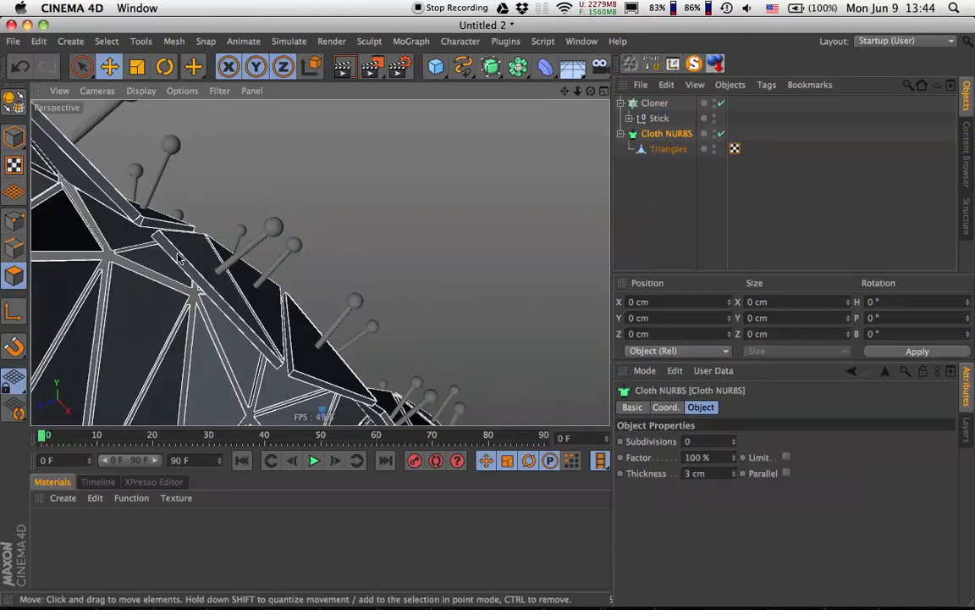
alt+drag(224, 295, 218, 319)
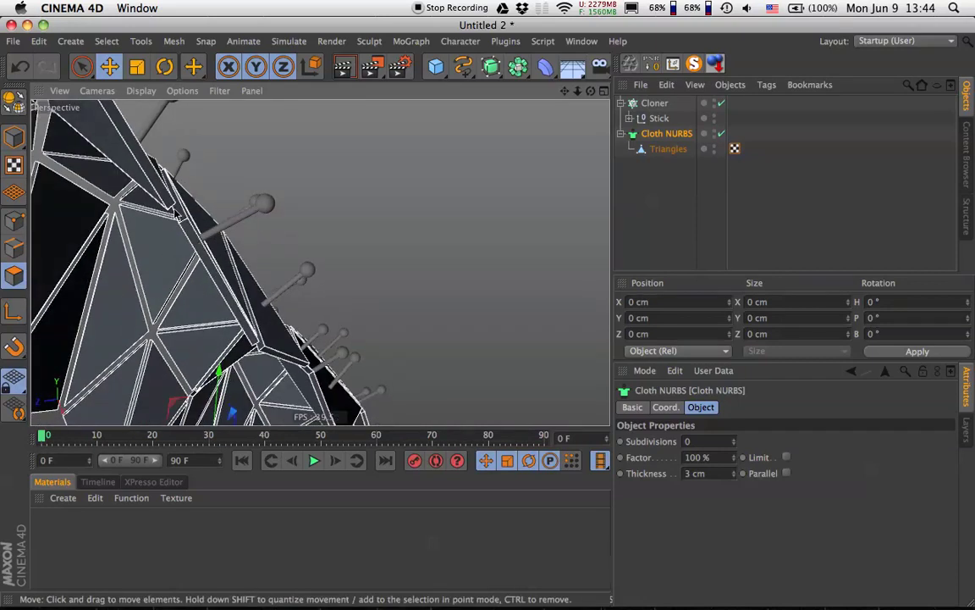
mouse_move(212, 235)
alt+mouse_down()
mouse_move(124, 312)
mouse_move(298, 249)
mouse_move(289, 291)
mouse_move(382, 294)
mouse_move(304, 355)
mouse_move(347, 301)
mouse_move(353, 259)
mouse_move(326, 252)
alt+mouse_up()
Collapse the Cloner's hierarchy and add a Hair object to the Triangles mesh
click(377, 296)
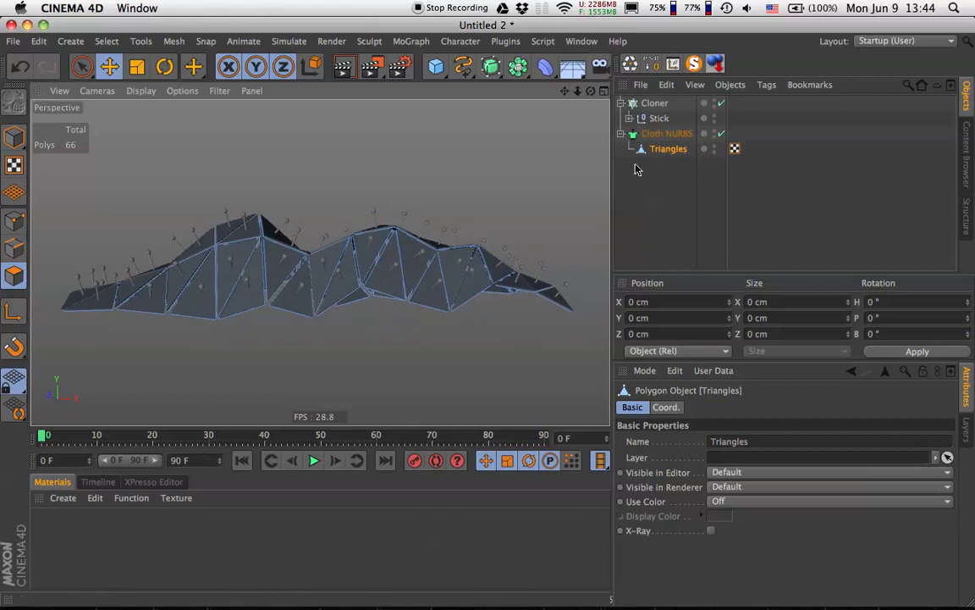
mouse_move(312, 290)
alt+mouse_down()
mouse_move(325, 289)
mouse_move(303, 289)
mouse_move(262, 313)
mouse_move(298, 292)
alt+mouse_up()
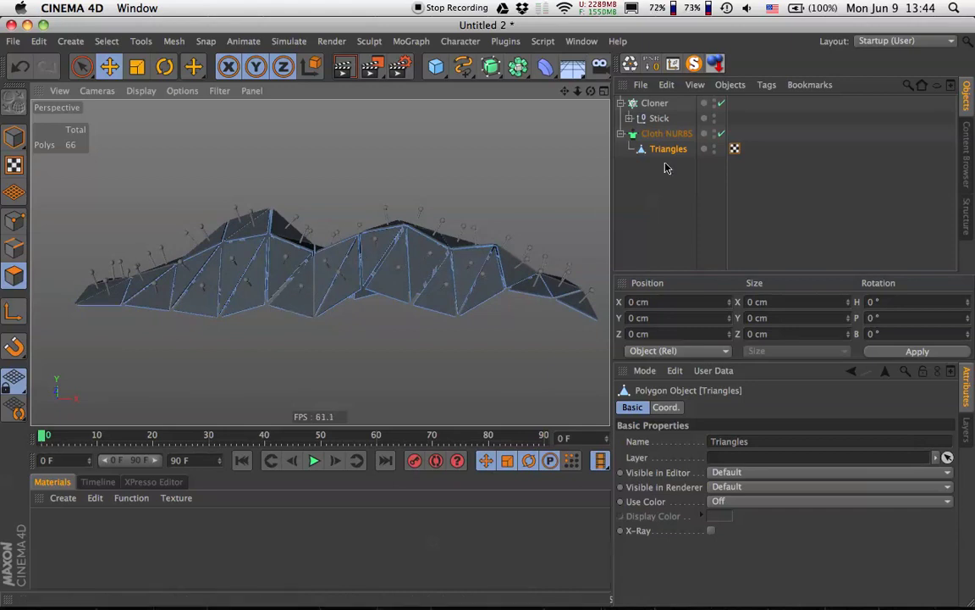
alt+drag(418, 236, 610, 202)
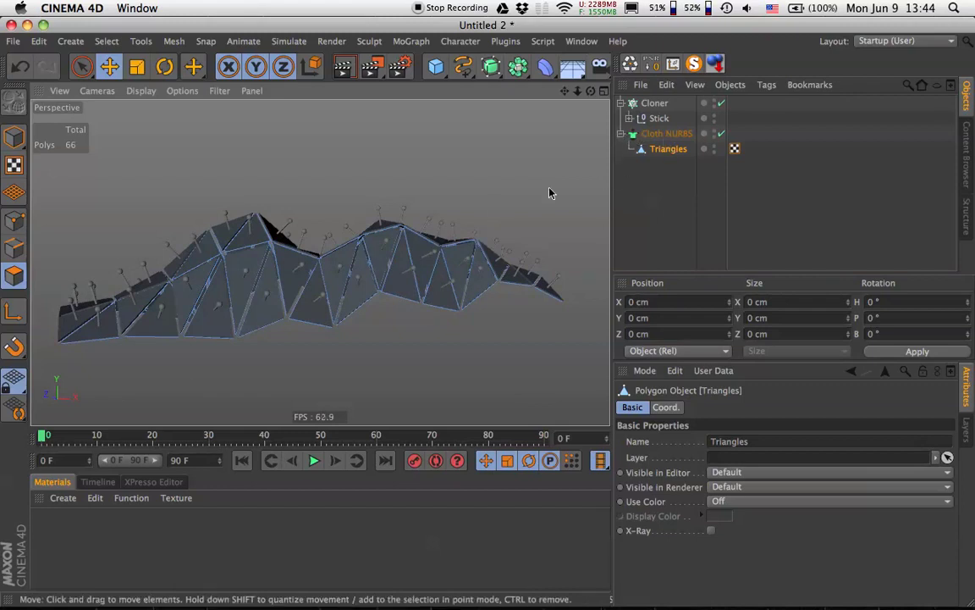
click(620, 104)
alt+drag(392, 275, 366, 270)
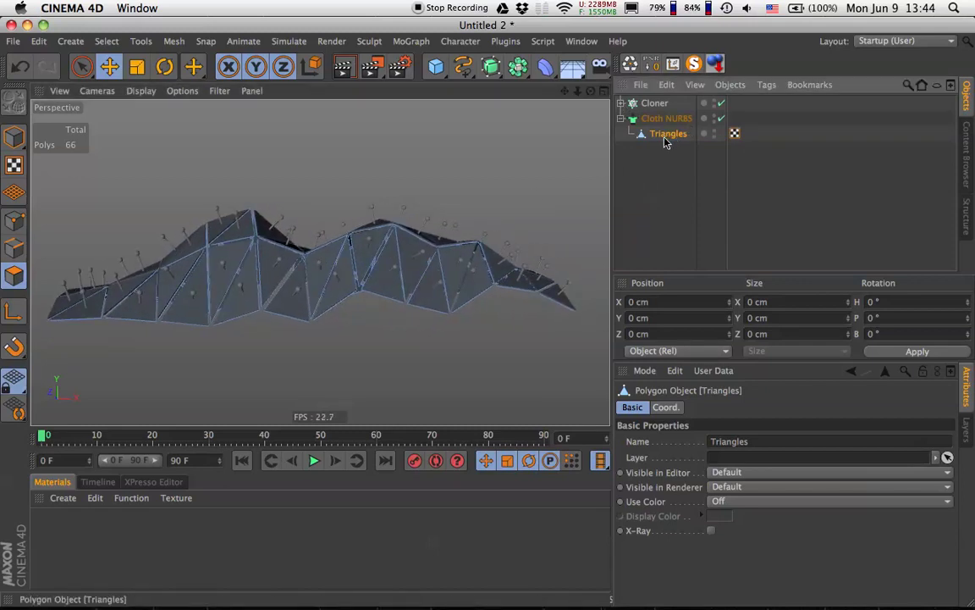
click(284, 41)
mouse_move(309, 138)
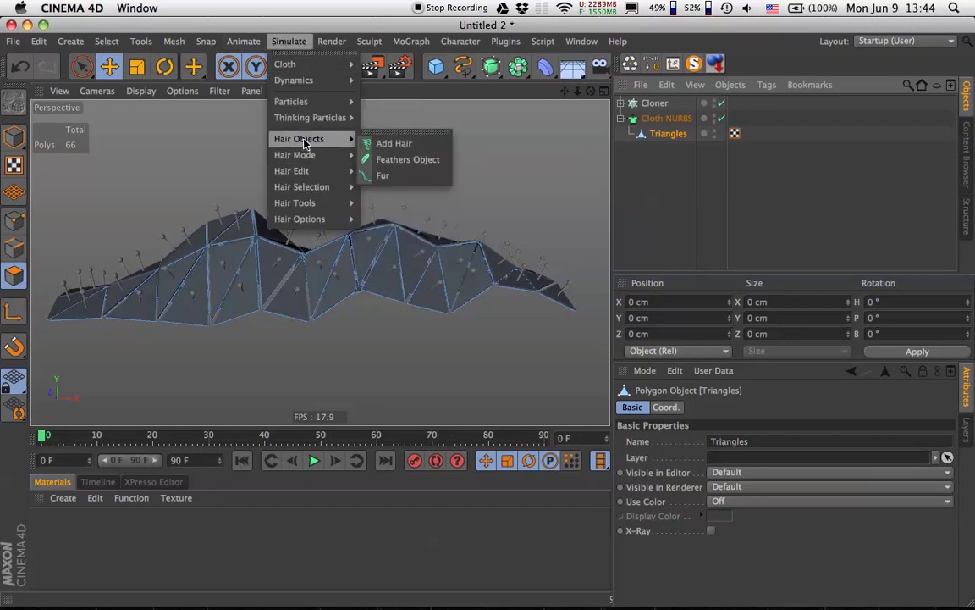
click(394, 144)
Set the root placement of the hair guides to Polygon Area
alt+drag(485, 176, 343, 279)
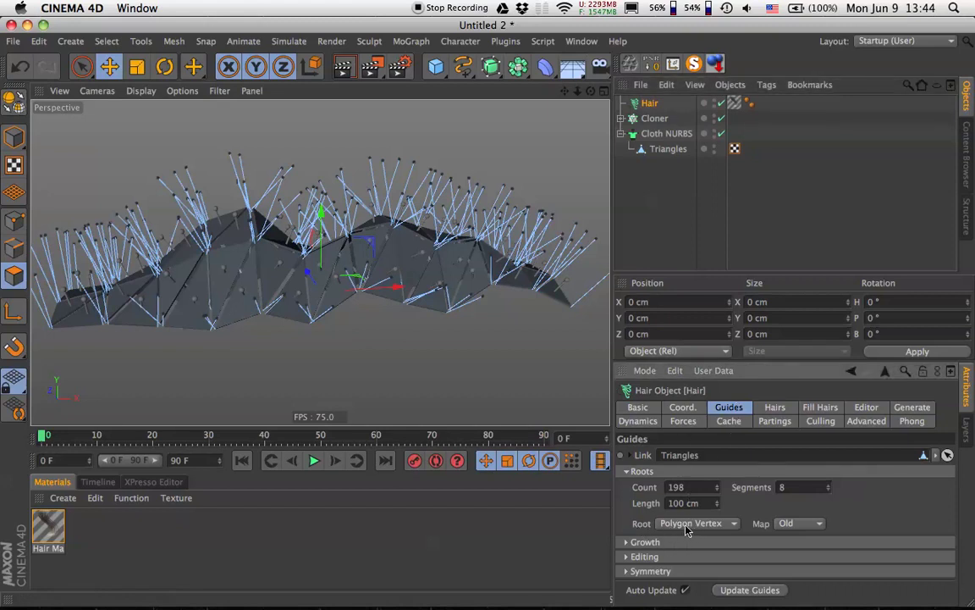
click(722, 524)
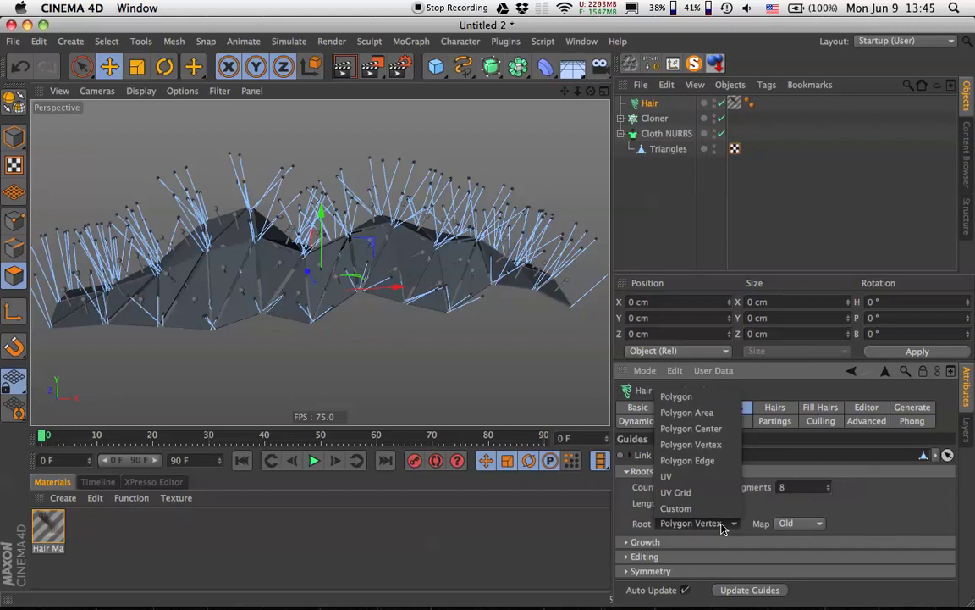
click(707, 415)
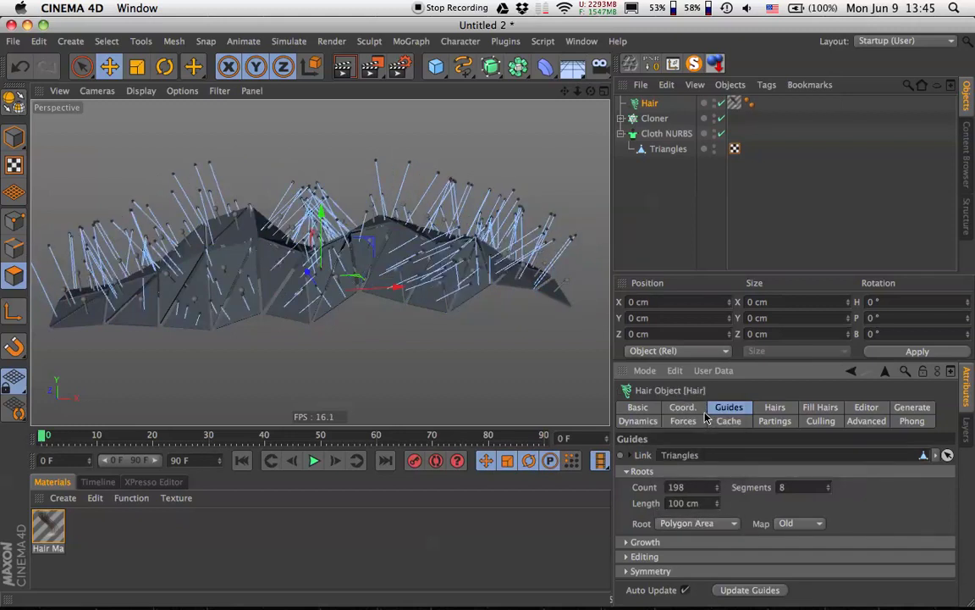
alt+drag(282, 258, 263, 203)
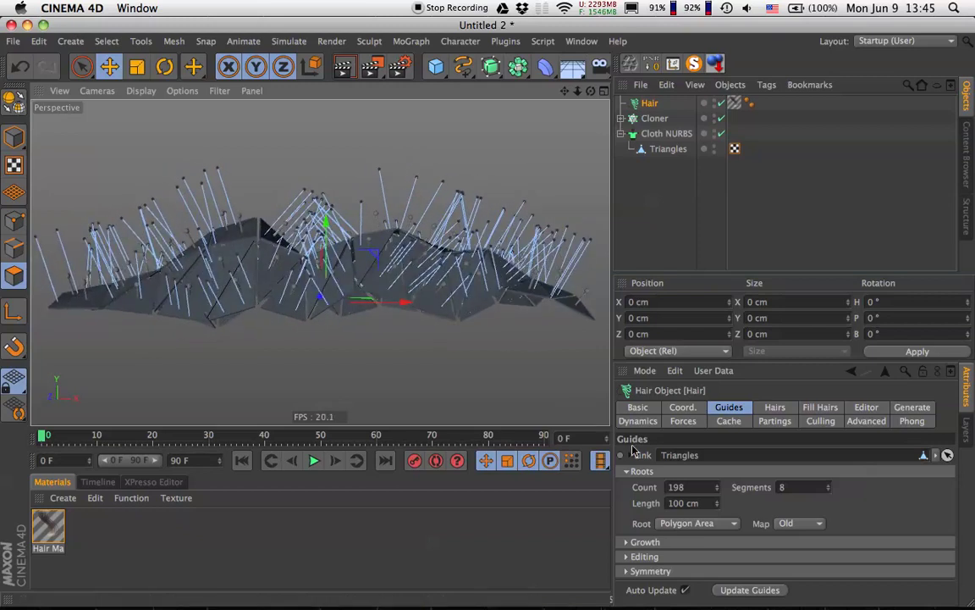
Set the hair guides' length to 400 cm and their count to 80
drag(701, 503, 622, 505)
text(400)
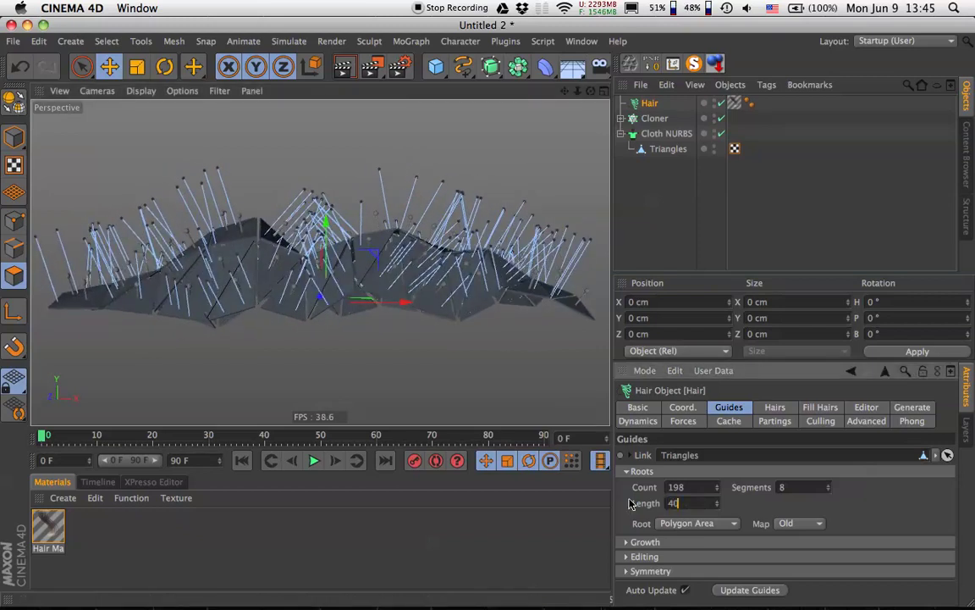
key(Return)
alt+drag(386, 187, 357, 218)
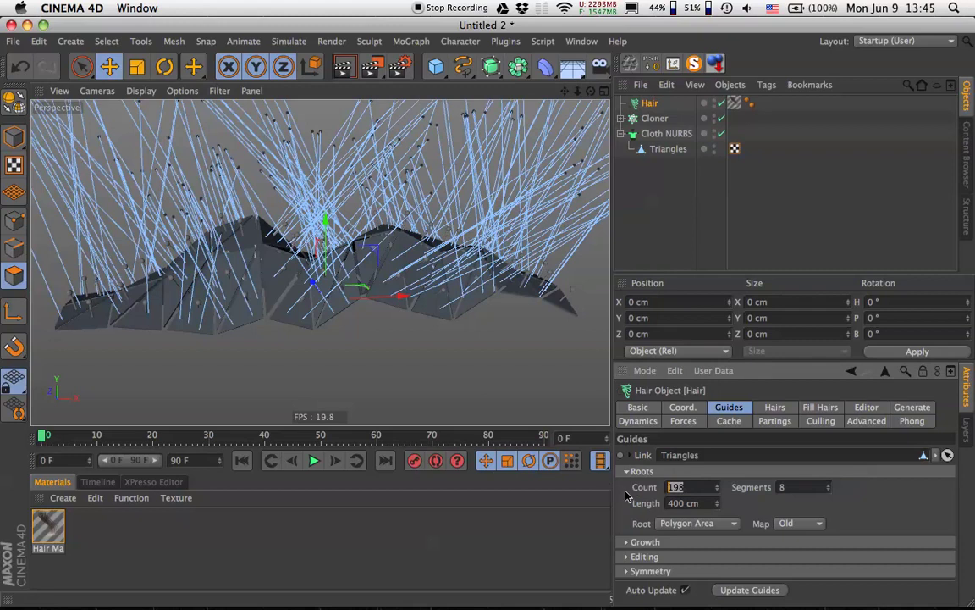
key(Return)
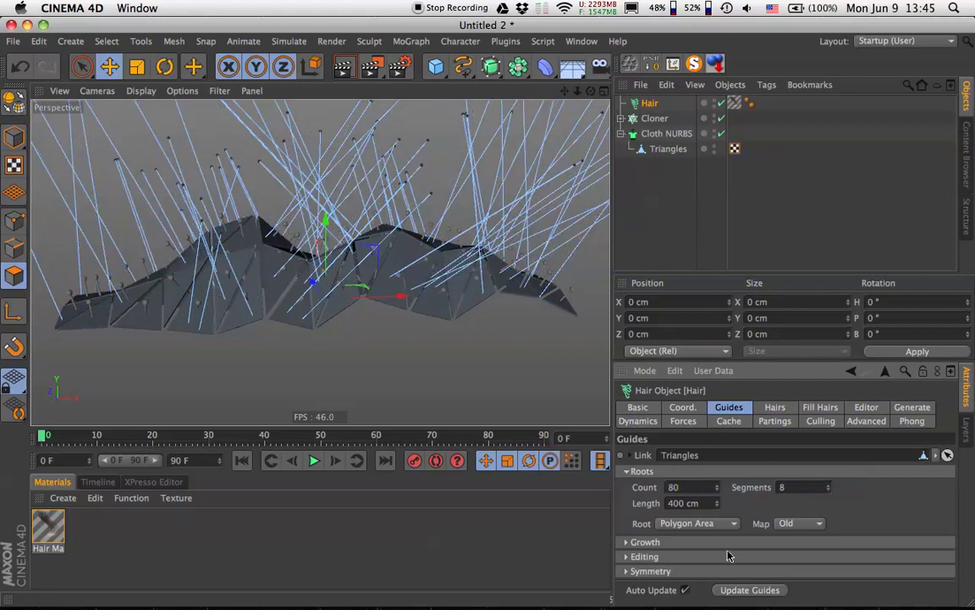
Set the Hair object's hair count to 80
click(774, 408)
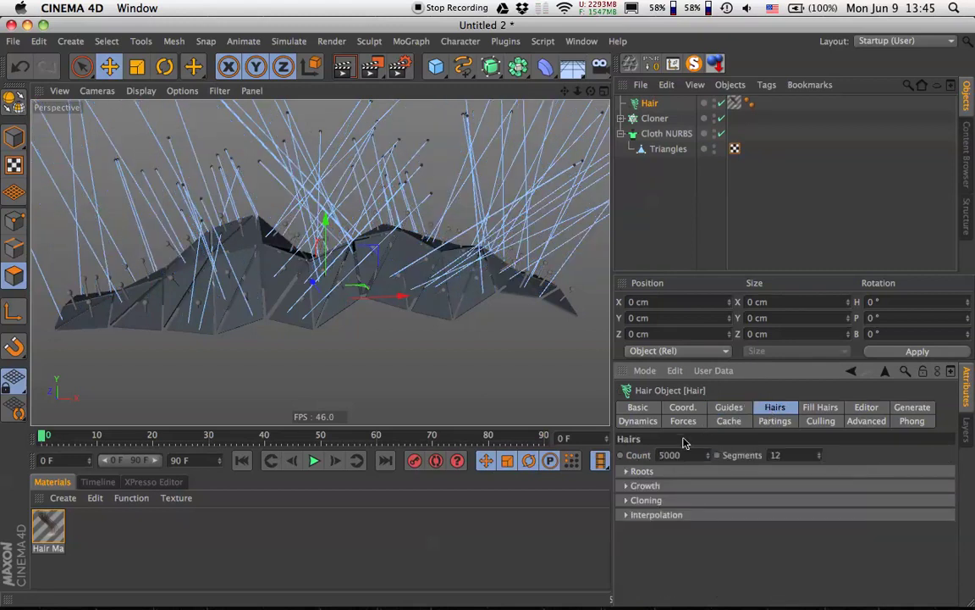
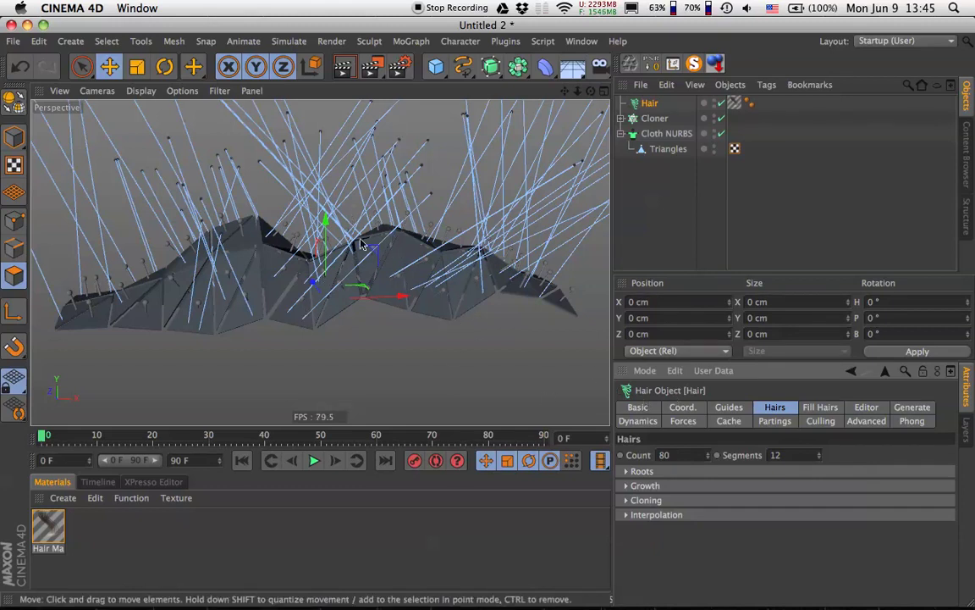
alt+drag(361, 244, 330, 280)
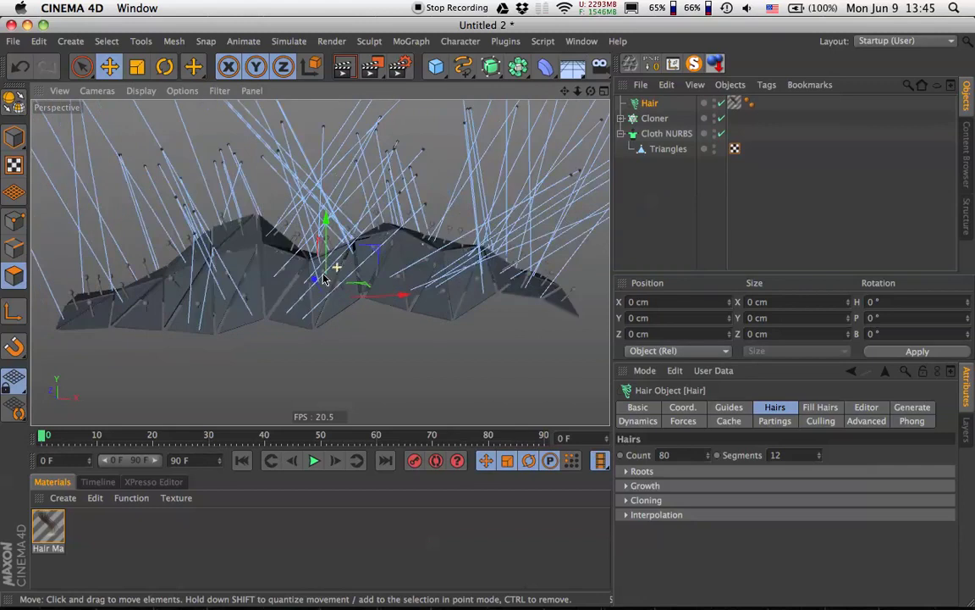
Play the animation to watch how the long hair guides fall over the cloth, and stop it
click(313, 461)
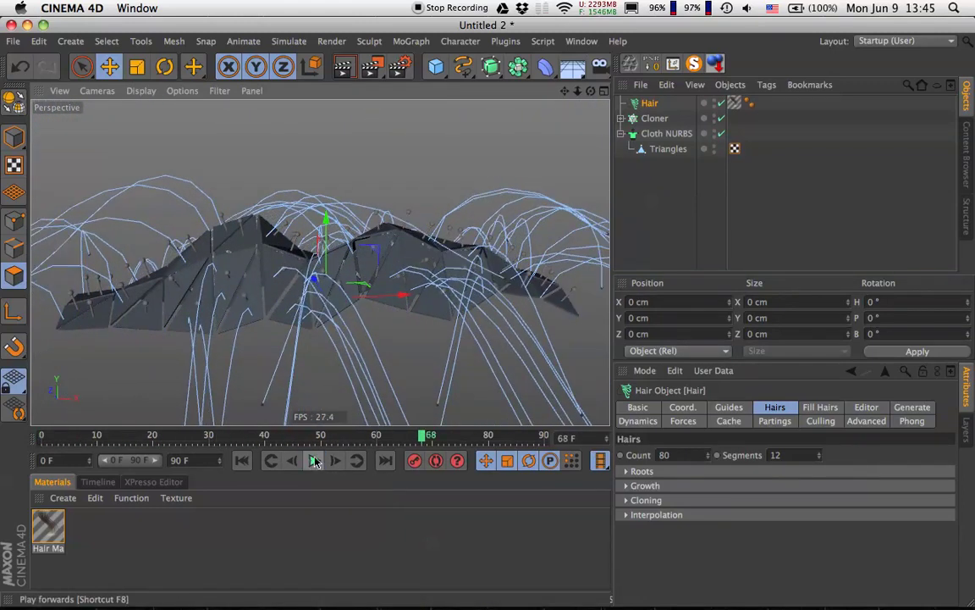
click(314, 461)
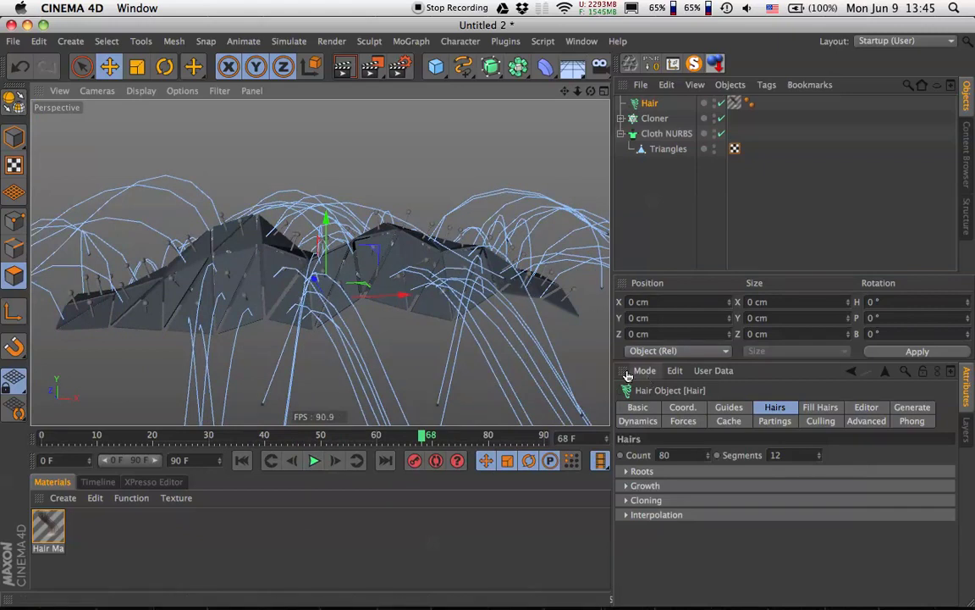
Try the hair guides with 2 segments, and restore them to 8
click(725, 410)
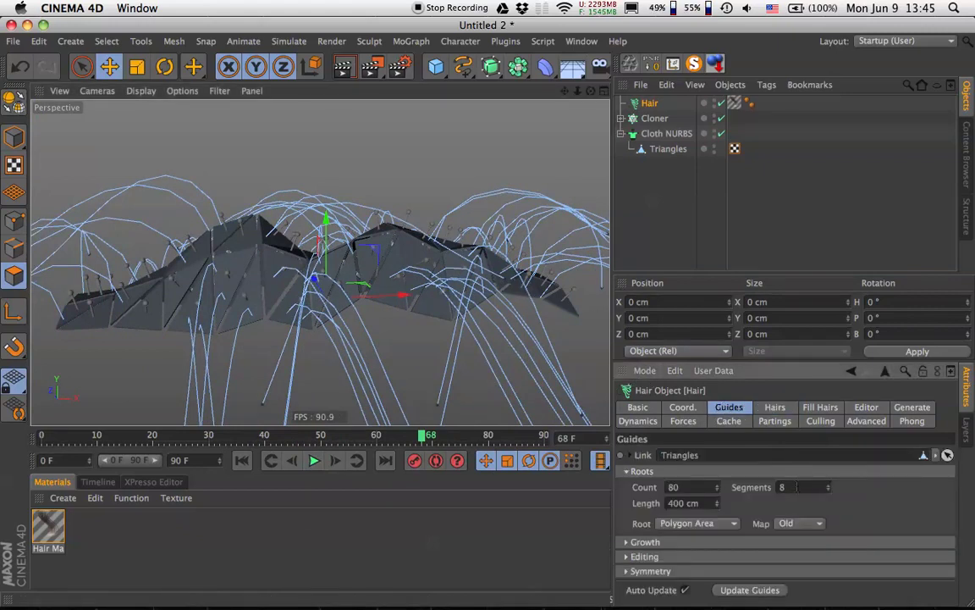
key(Return)
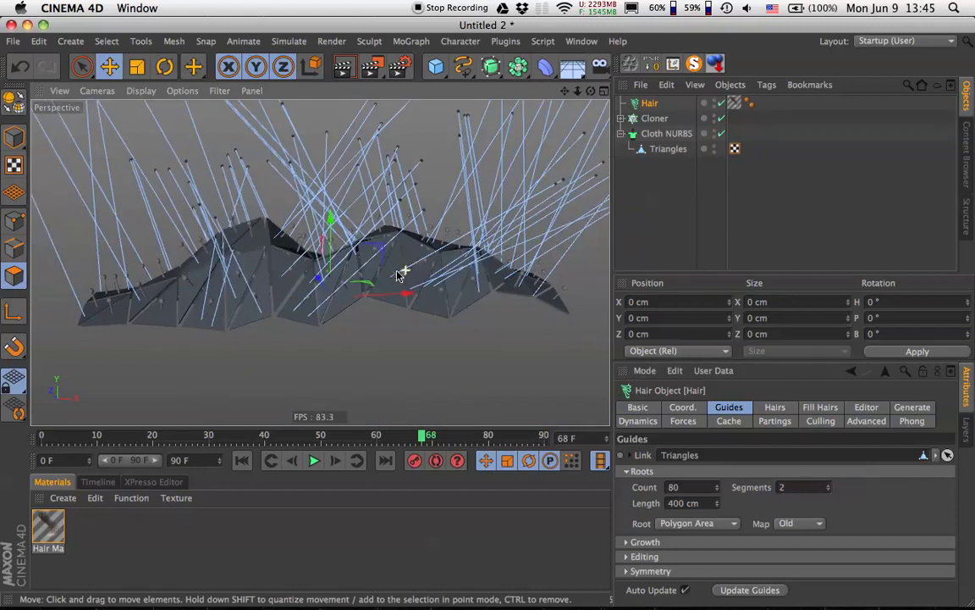
drag(789, 486, 725, 489)
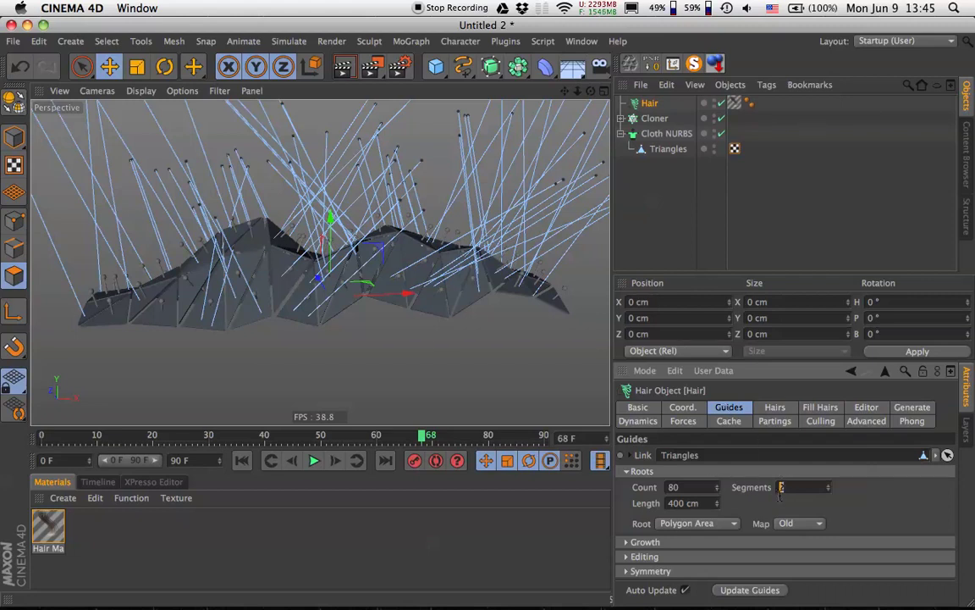
Extend the animation and its preview range to 300 frames, and play the hair simulation over the longer range
click(314, 460)
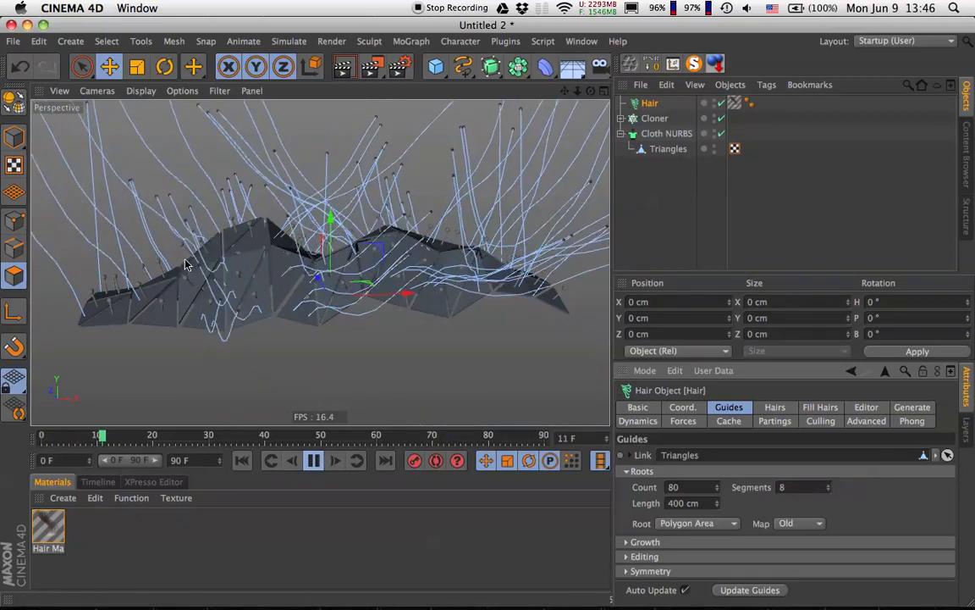
click(314, 460)
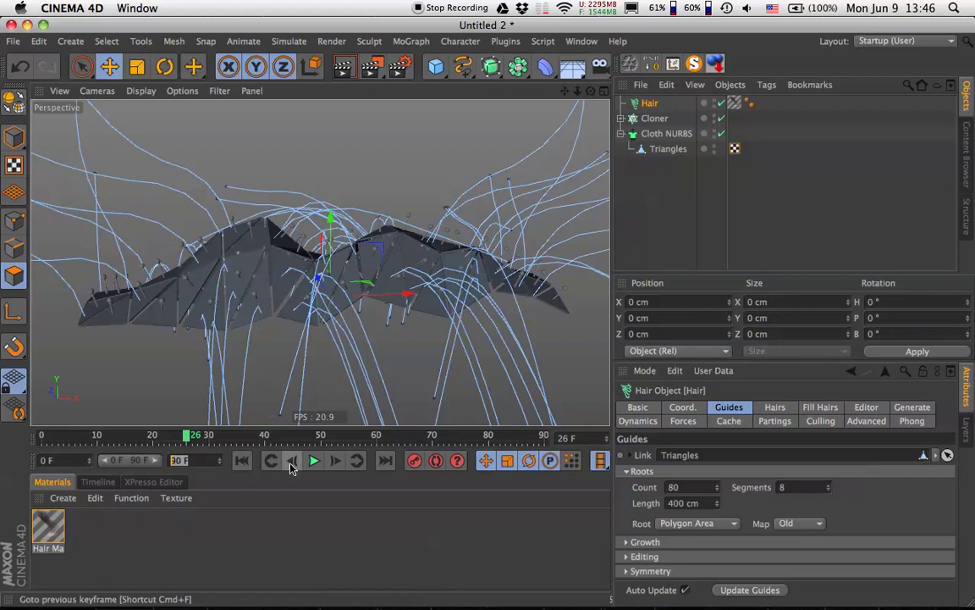
text(300)
key(Return)
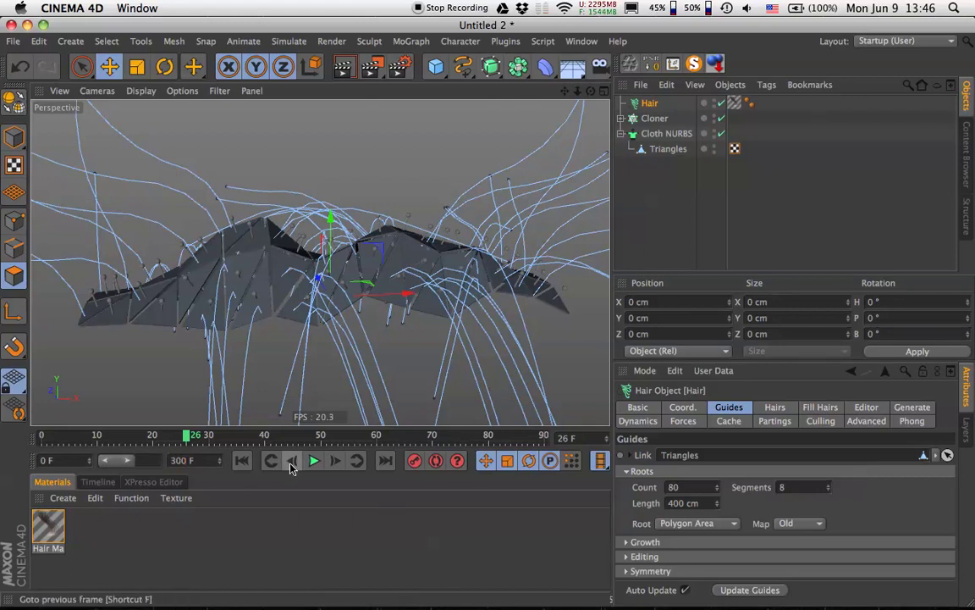
drag(118, 462, 160, 460)
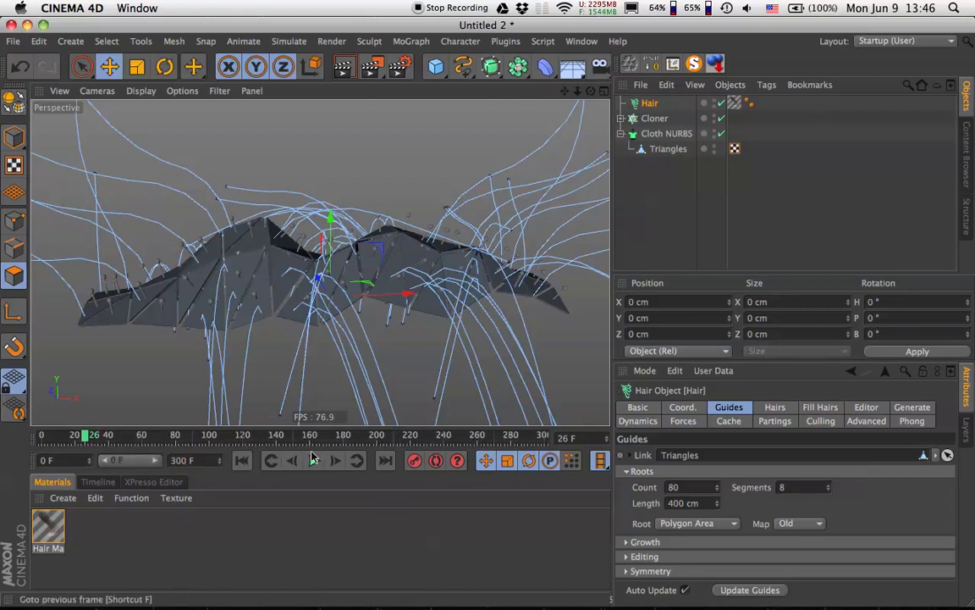
click(314, 460)
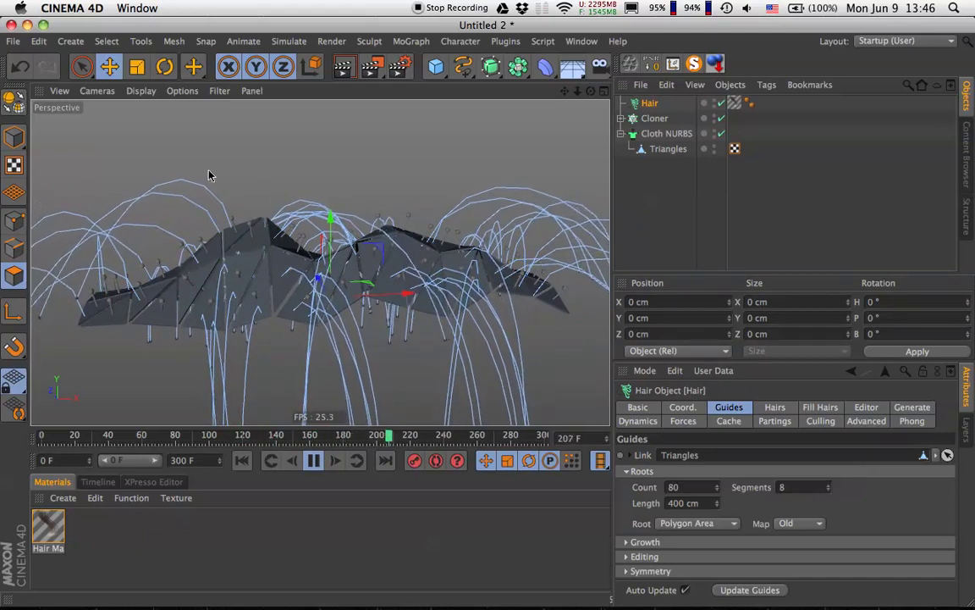
click(313, 459)
Set the hair guides' segments to 16 and play the simulation to inspect the hanging strands
click(799, 487)
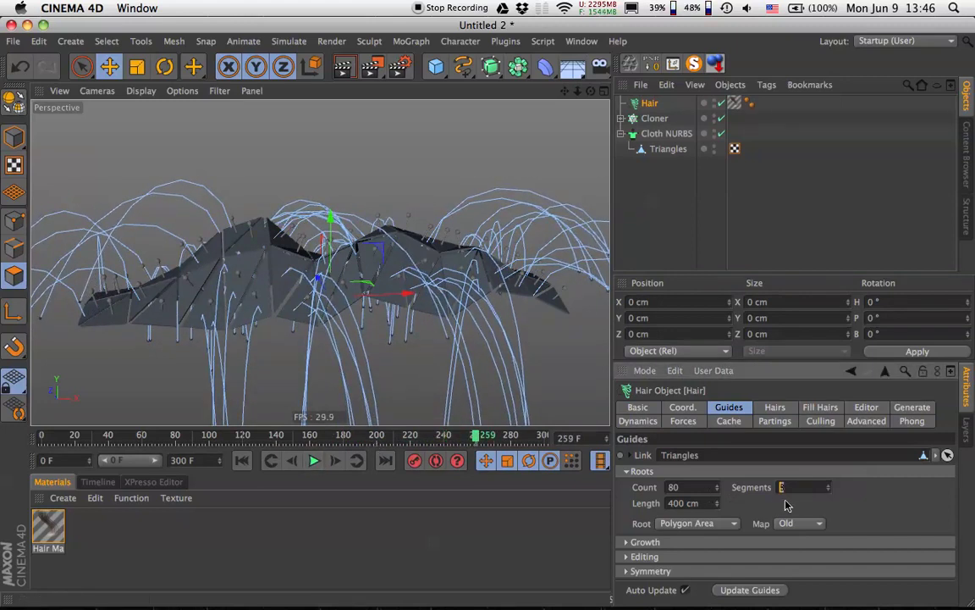
key(Return)
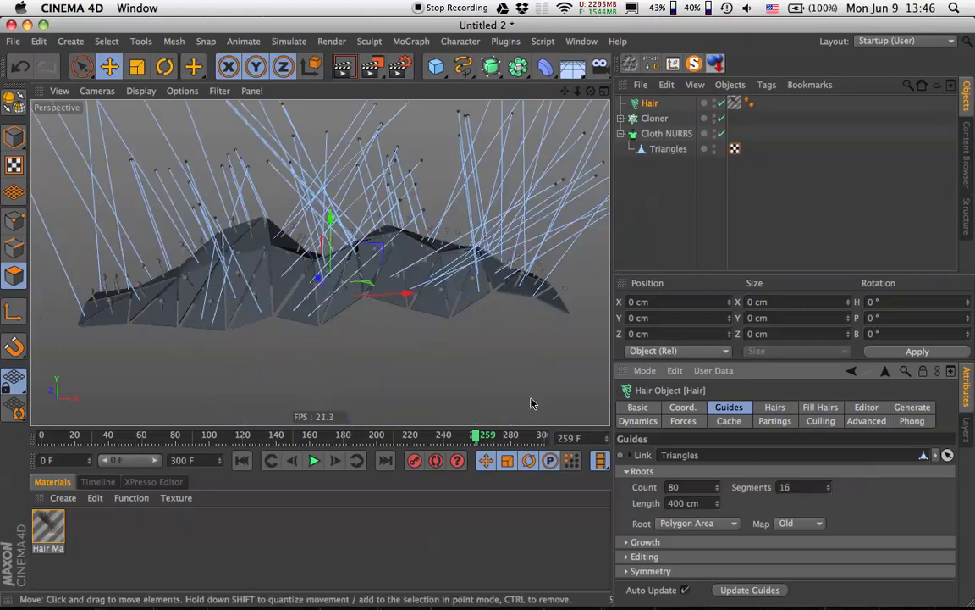
click(314, 460)
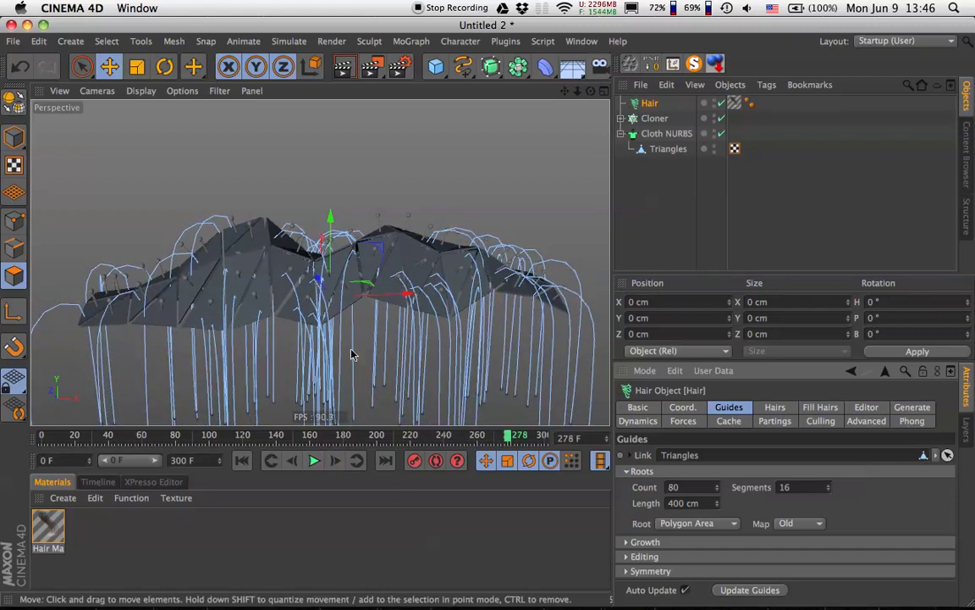
alt+drag(527, 342, 359, 341)
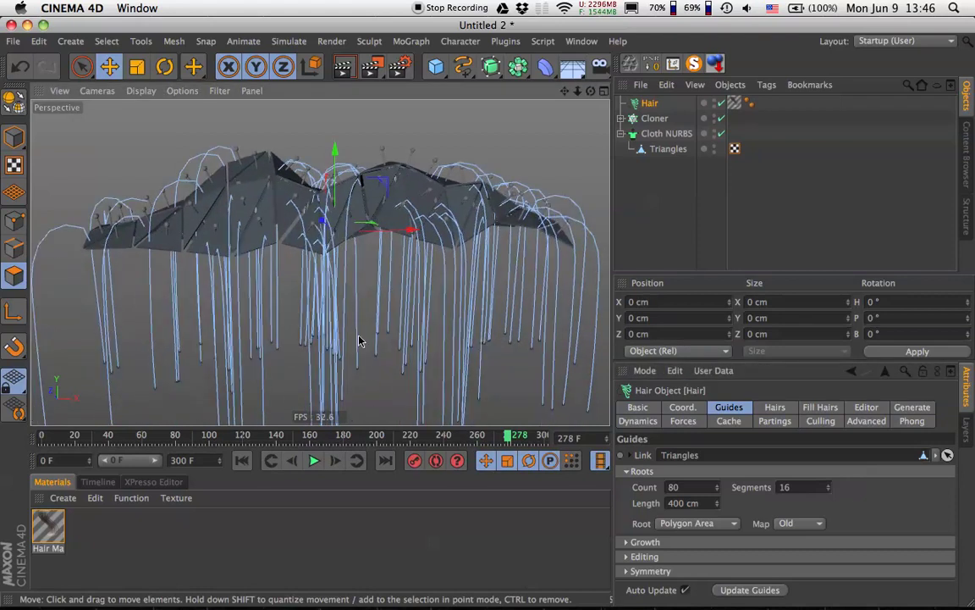
alt+drag(447, 368, 429, 278)
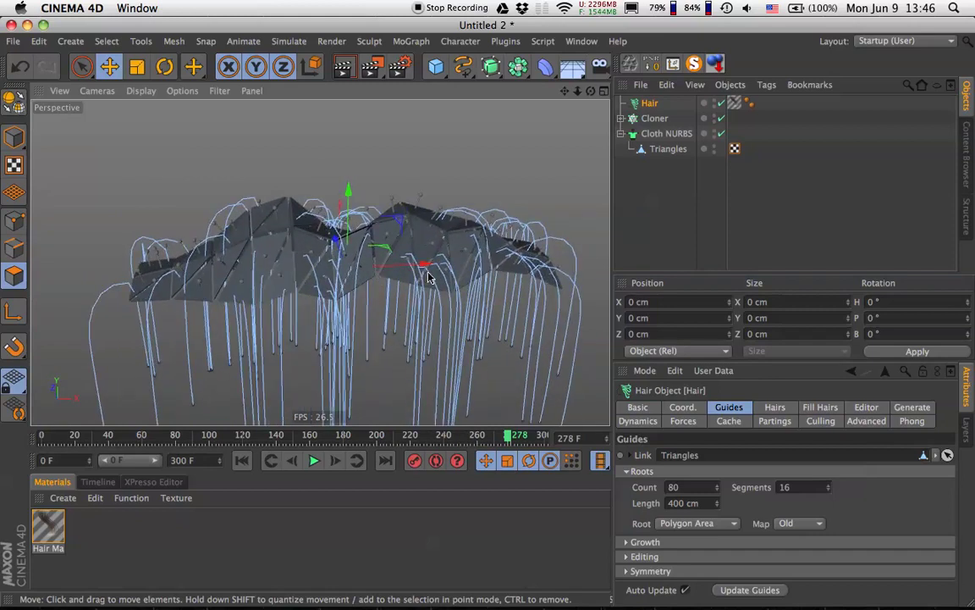
Add a Plane object and lower it beneath the cloth to about -172 cm in Y
click(436, 66)
click(552, 118)
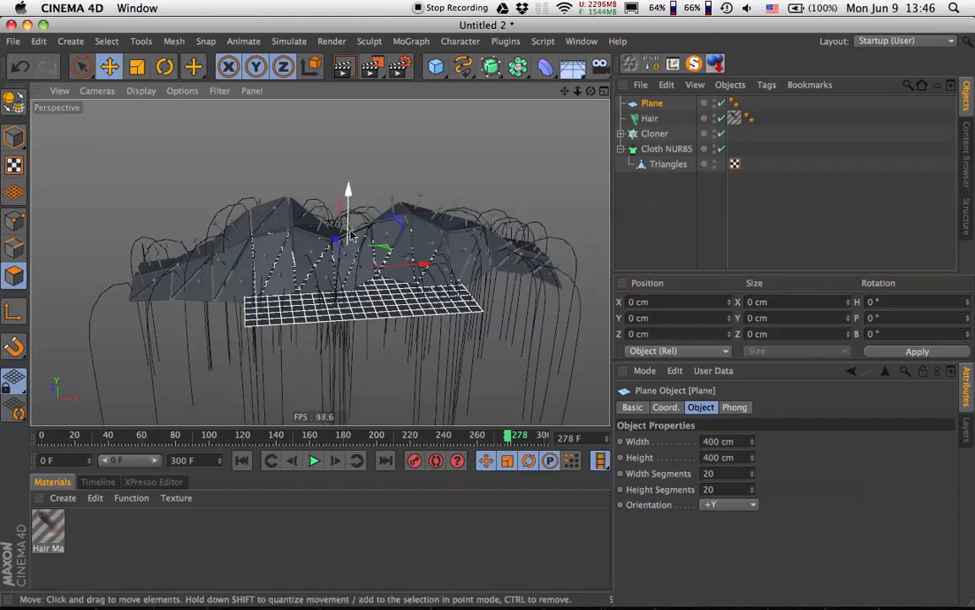
alt+drag(312, 193, 481, 365)
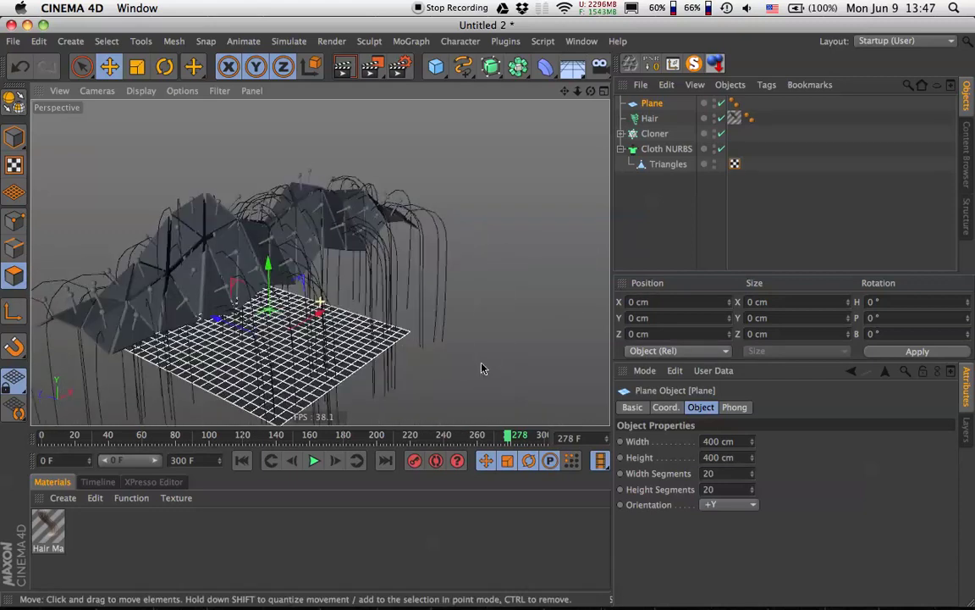
Scale the plane up uniformly to a floor about 3379 cm wide and high
alt+right_drag(481, 365, 189, 356)
alt+drag(314, 335, 312, 374)
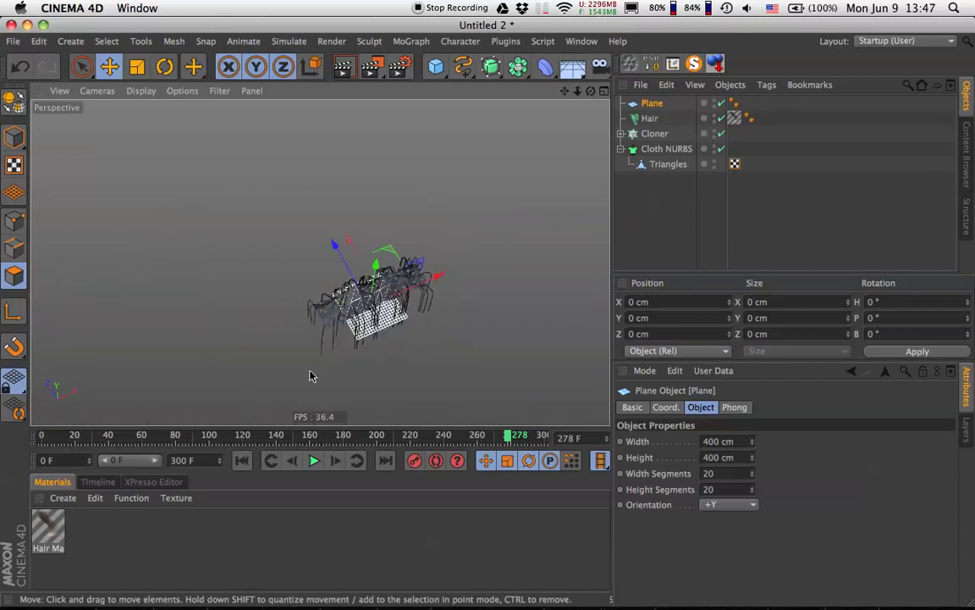
key(t)
alt+drag(401, 290, 392, 312)
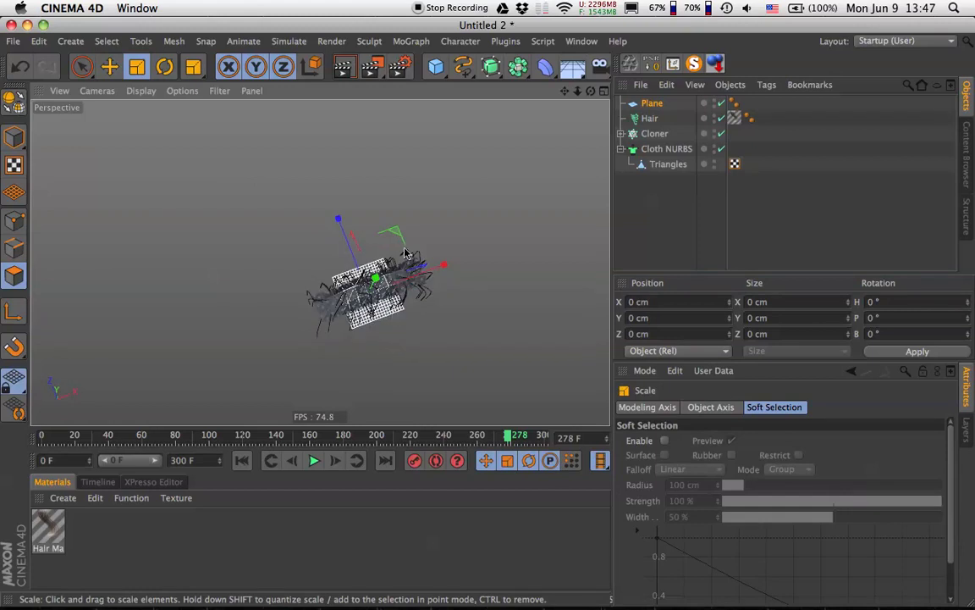
drag(404, 249, 622, 249)
alt+right_drag(465, 264, 294, 296)
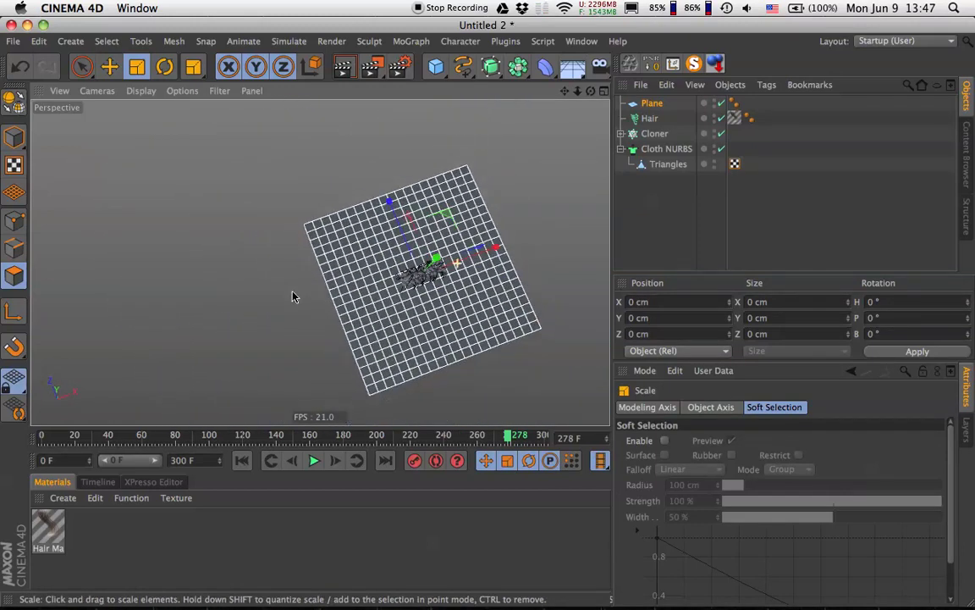
mouse_move(501, 245)
mouse_down()
mouse_move(538, 236)
mouse_move(497, 248)
mouse_move(506, 247)
mouse_up()
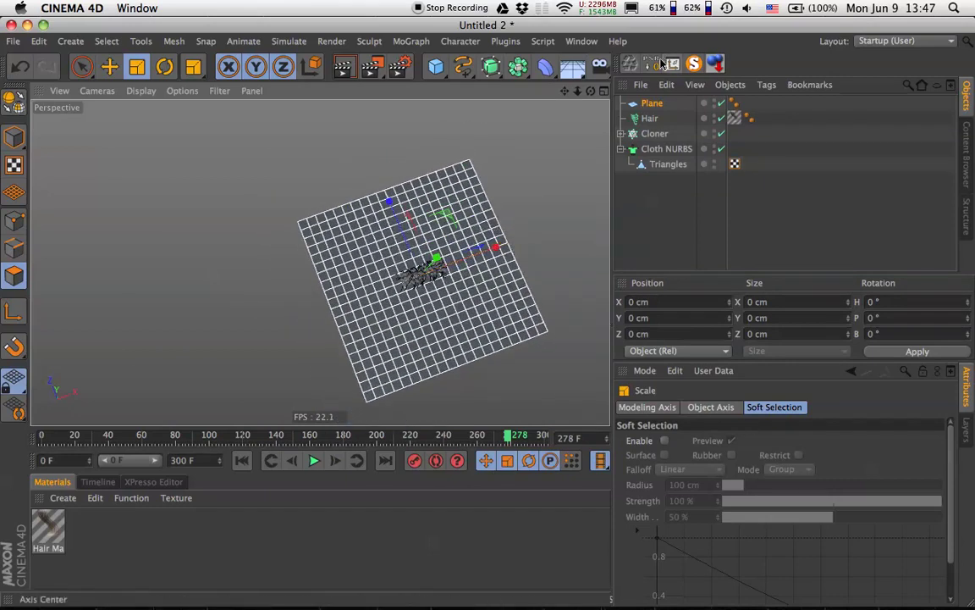
Set the plane's width segments and height segments to 1
click(648, 104)
drag(725, 474, 653, 474)
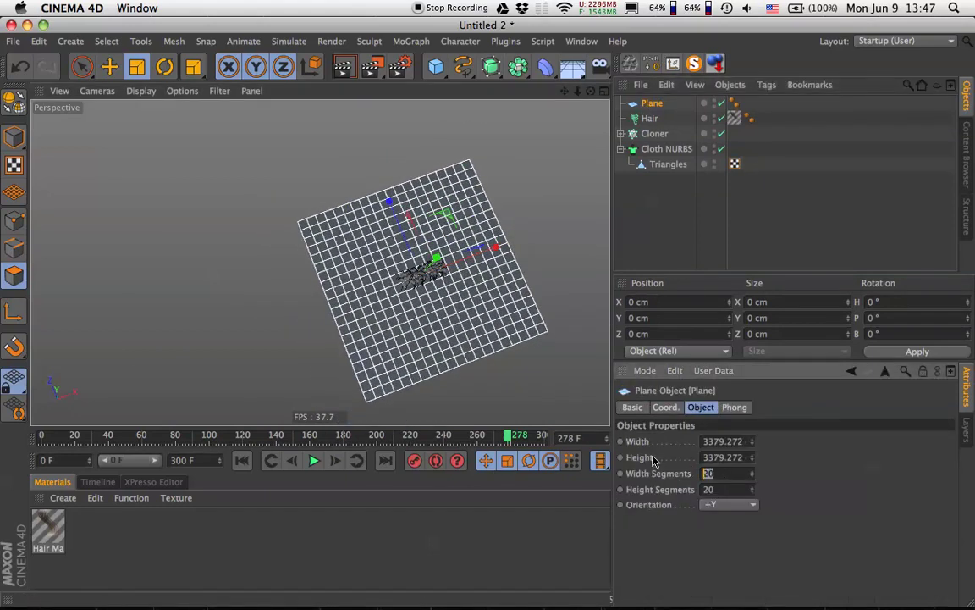
text(1)
key(Tab)
text(1)
key(Return)
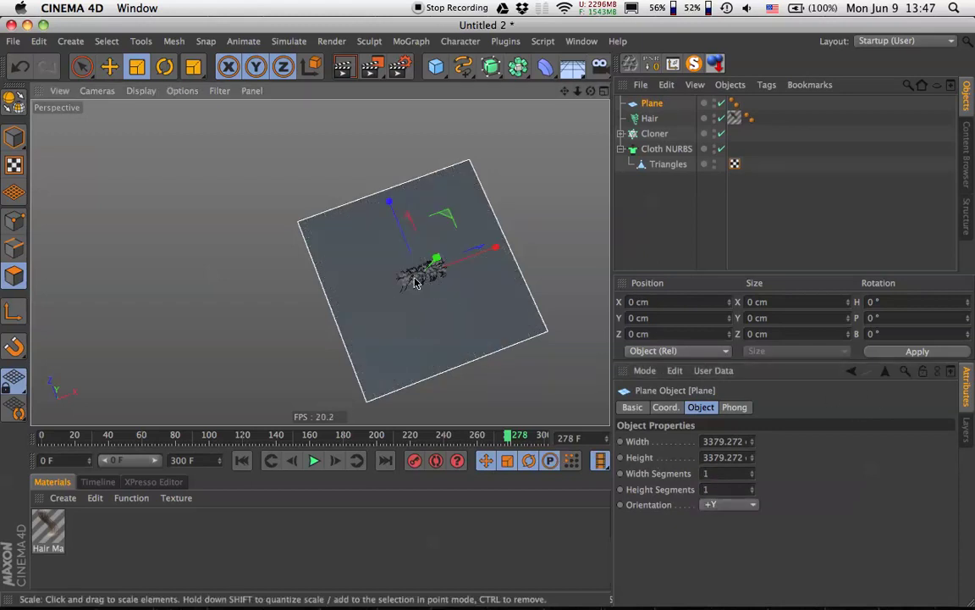
Make the plane editable and stretch it along its X axis to about 5788 cm
alt+drag(415, 278, 477, 138)
alt+right_drag(444, 276, 537, 264)
alt+drag(464, 261, 471, 217)
key(c)
alt+drag(404, 293, 312, 362)
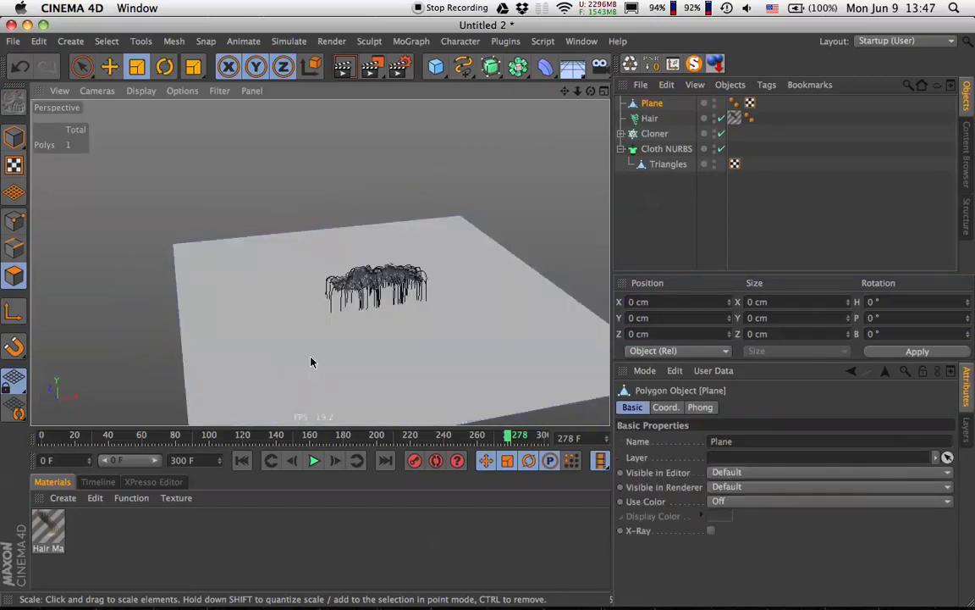
alt+drag(458, 285, 419, 396)
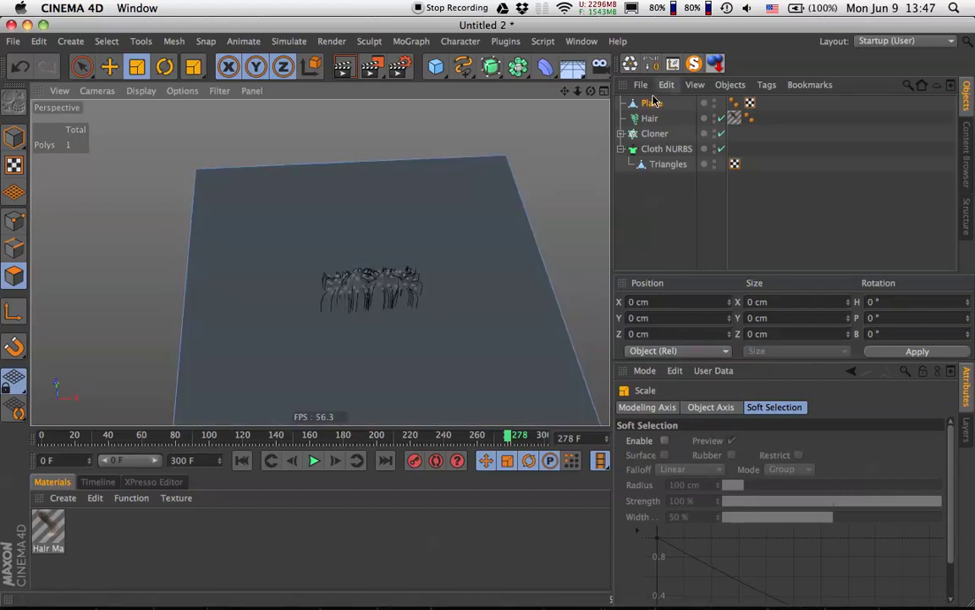
click(14, 136)
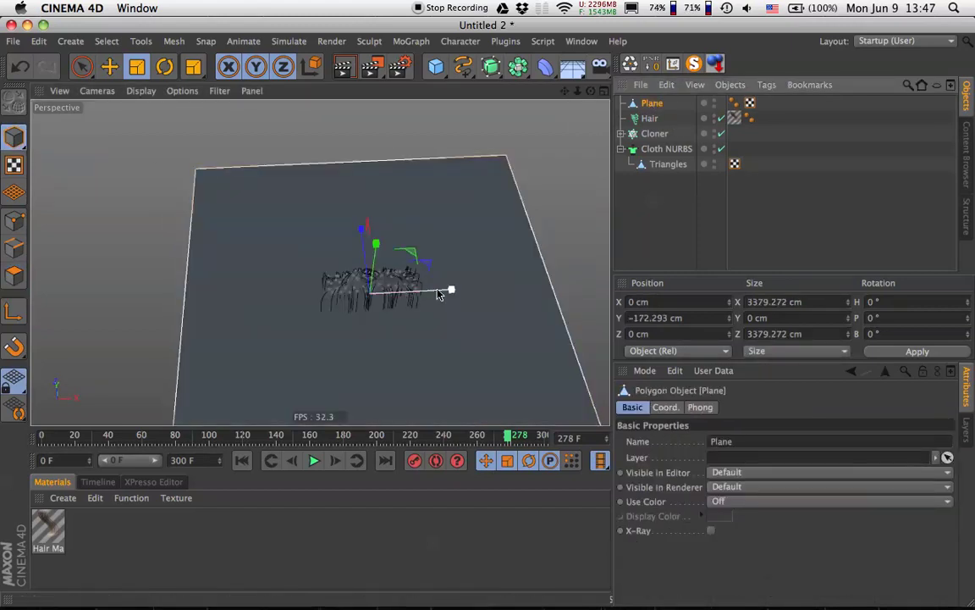
drag(450, 292, 91, 243)
Extrude the plane's long back edge upward to about 4057 cm in Y to form a wall
click(13, 247)
click(301, 246)
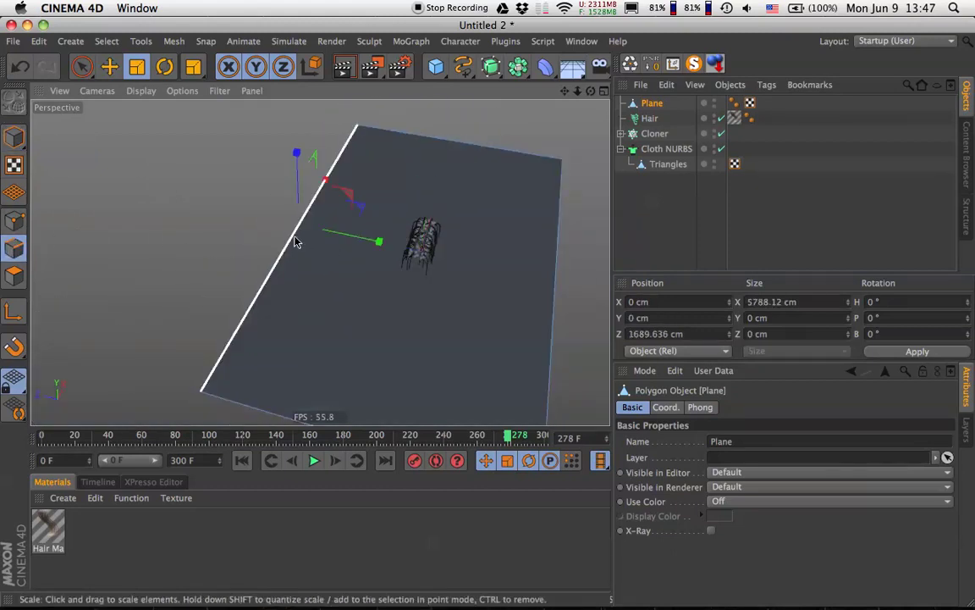
alt+drag(296, 252, 309, 161)
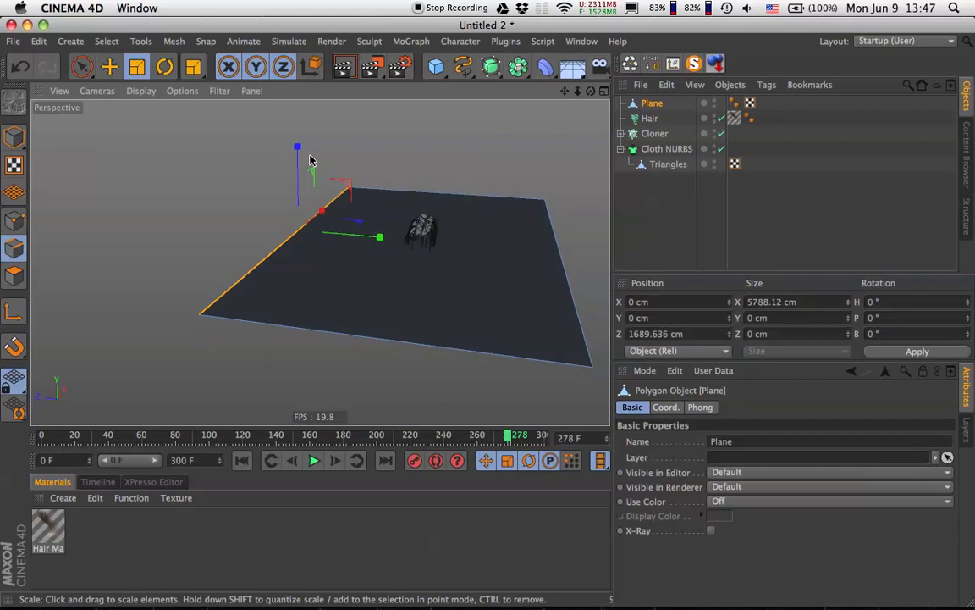
key(e)
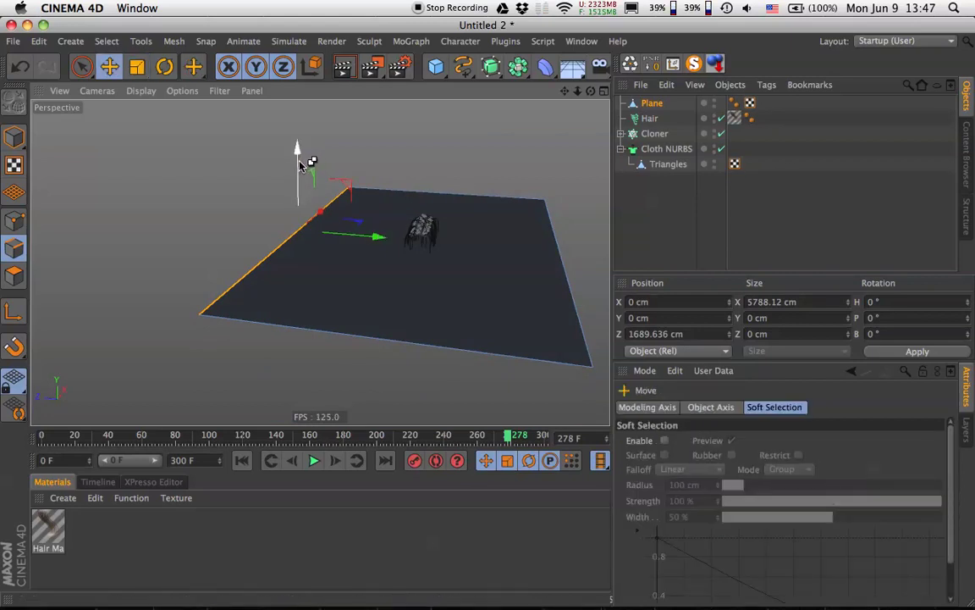
ctrl+drag(298, 172, 298, 51)
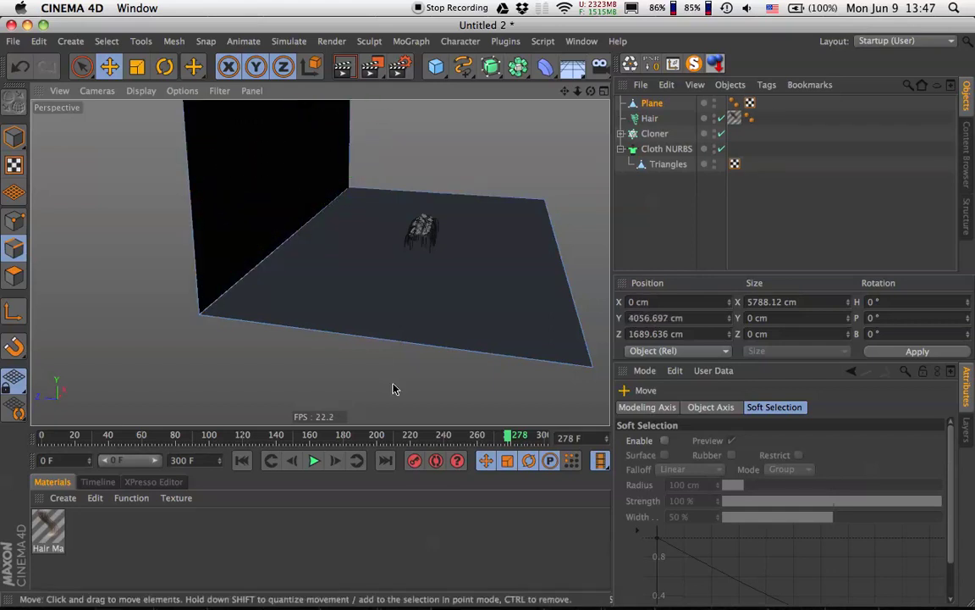
Lower the wall's top edge to about 3059 cm in Y
alt+drag(394, 387, 343, 288)
alt+right_drag(343, 289, 270, 306)
alt+middle_drag(314, 279, 319, 311)
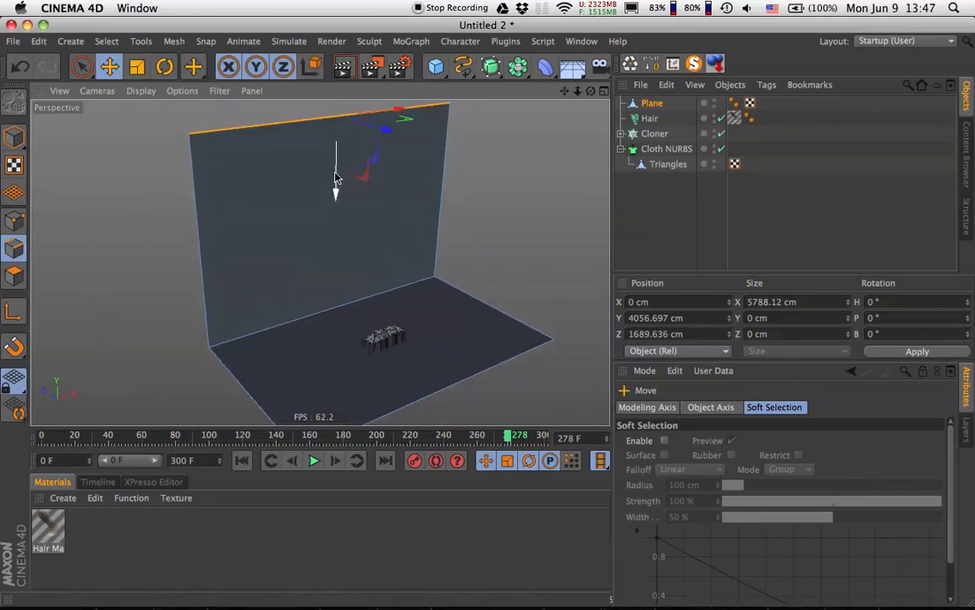
drag(336, 191, 335, 245)
Bevel the edge where the wall meets the floor with an inner offset of about 210 cm
alt+drag(335, 317, 436, 293)
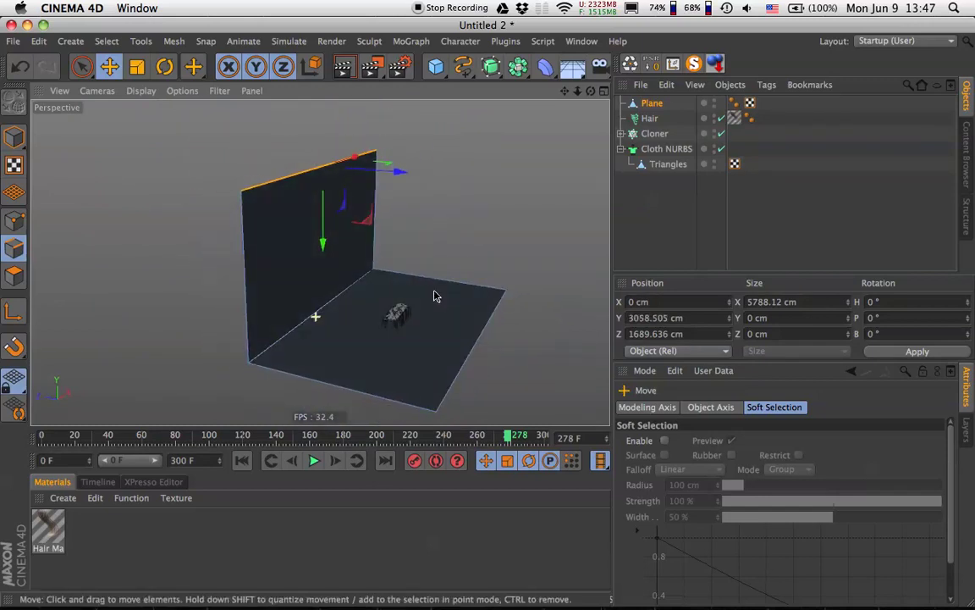
click(328, 310)
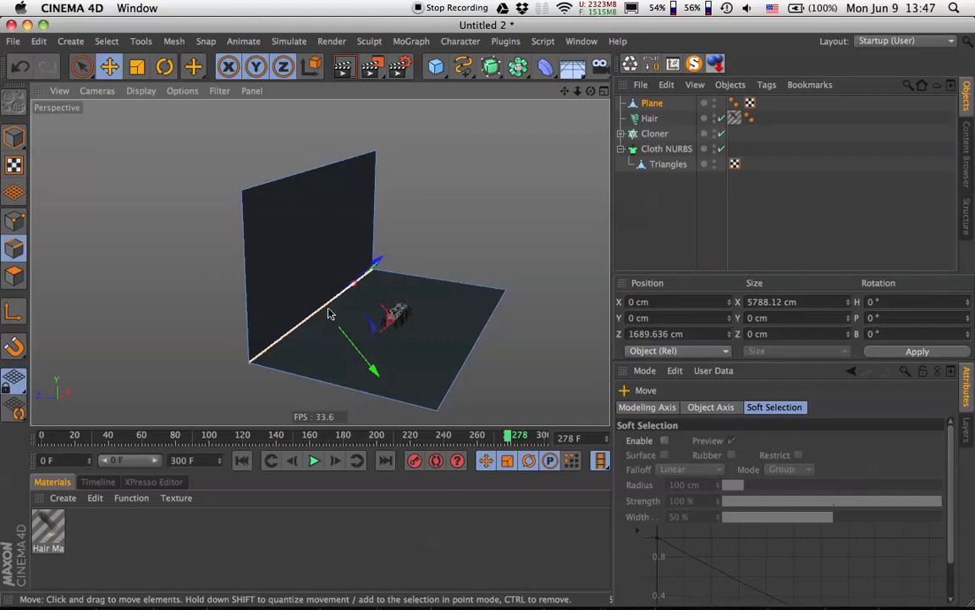
key(m)
key(s)
right_click(330, 312)
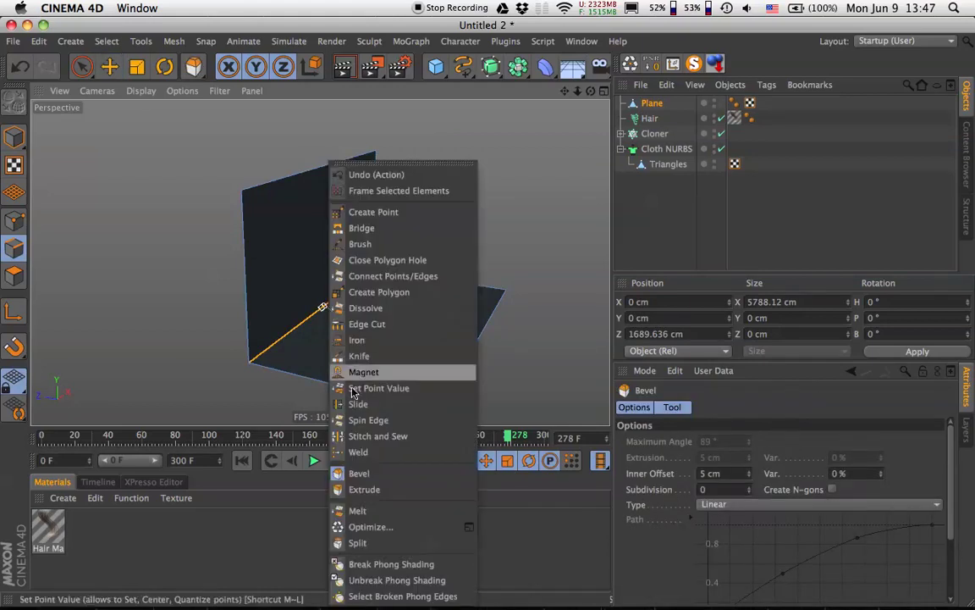
click(720, 241)
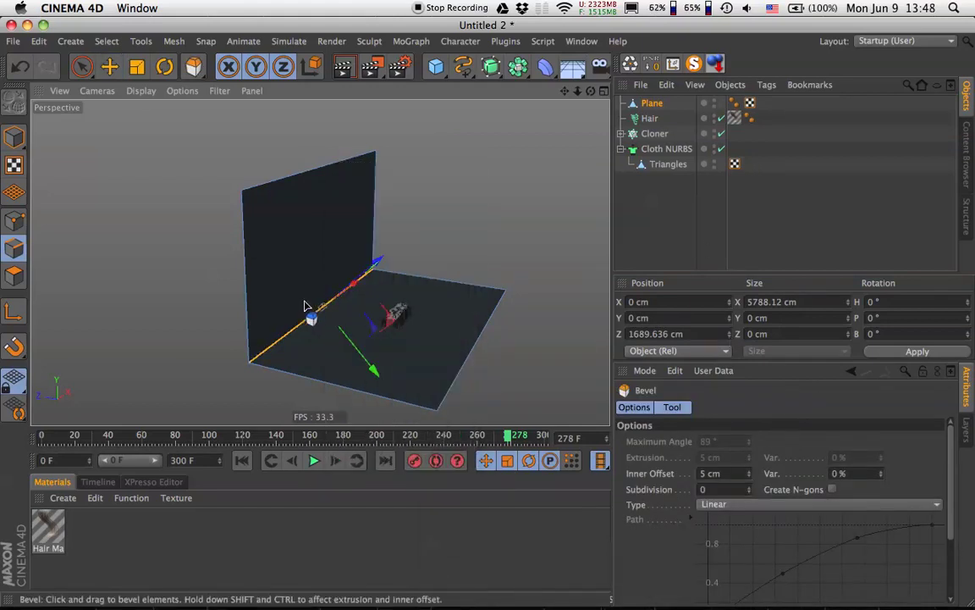
drag(308, 332, 398, 333)
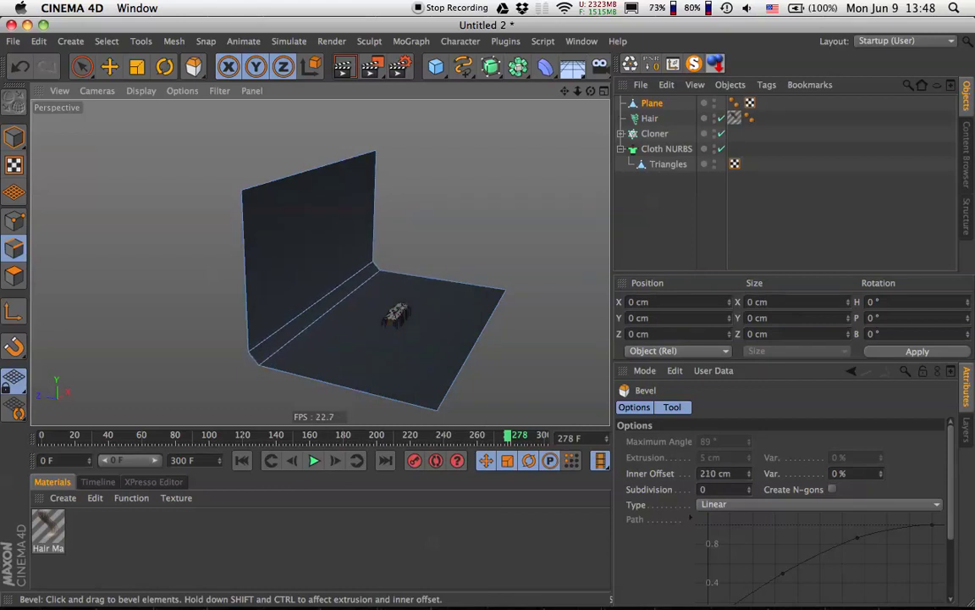
click(309, 333)
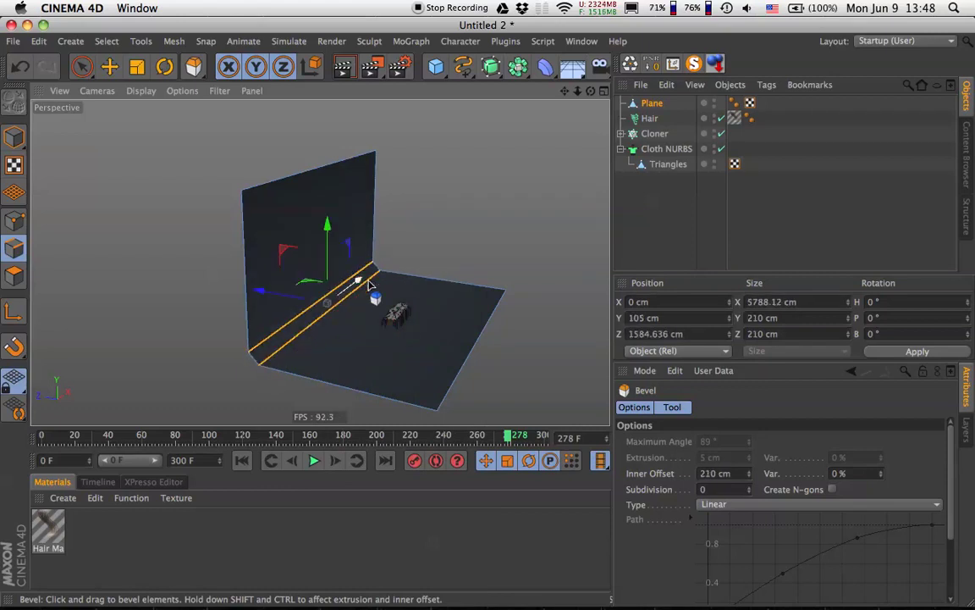
Bevel the two parallel edges between wall and floor with an inner offset of about 70 cm to round the bend
alt+right_drag(310, 316, 357, 311)
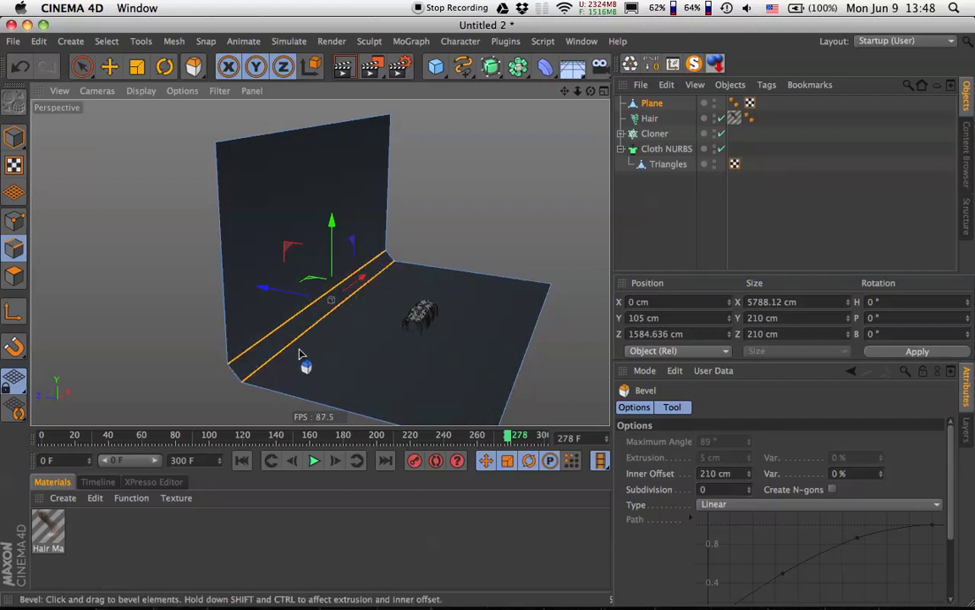
alt+right_drag(302, 348, 353, 340)
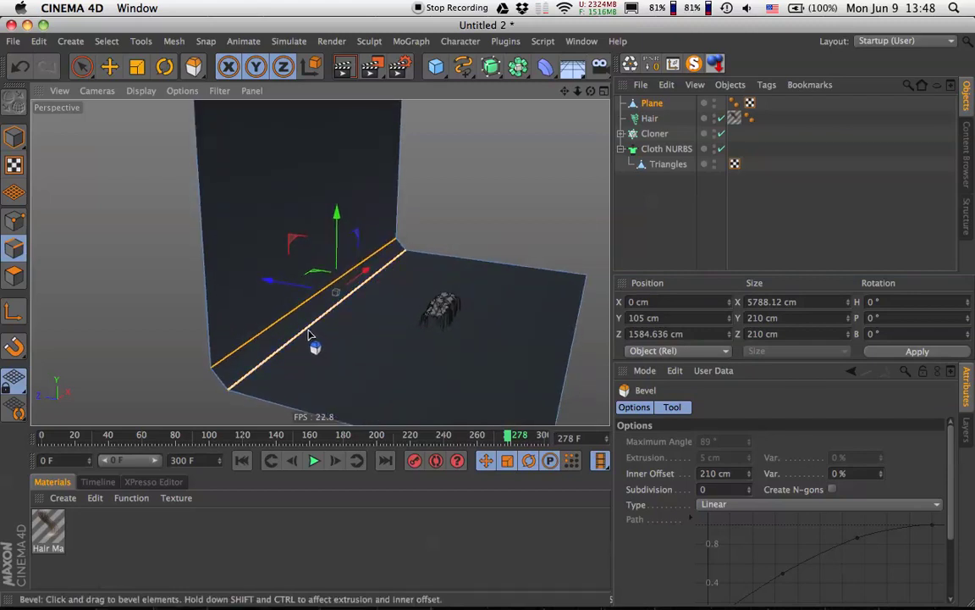
drag(330, 309, 380, 309)
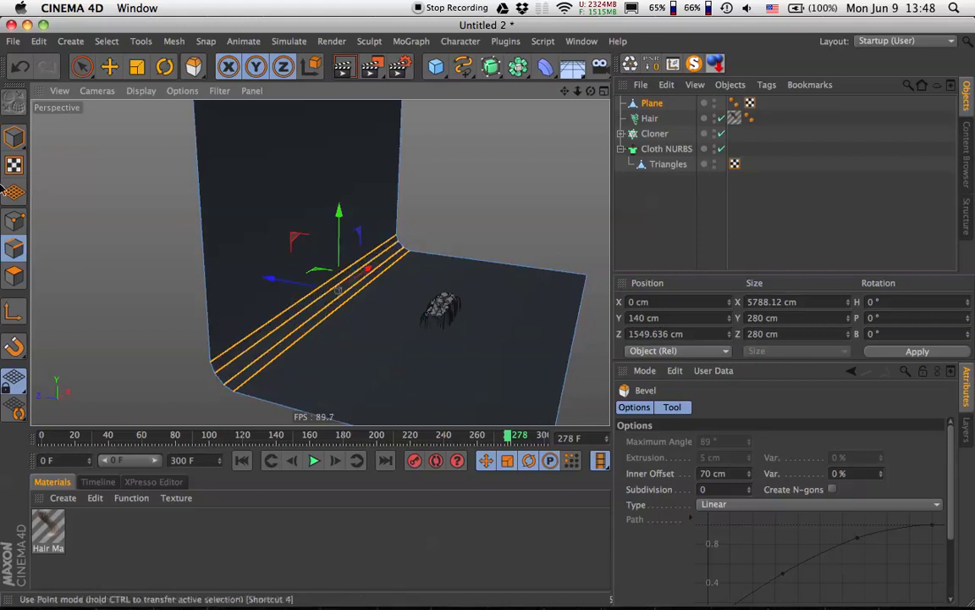
Place the backdrop plane inside a HyperNURBS object to smooth it, leaving nothing selected
click(14, 137)
click(652, 104)
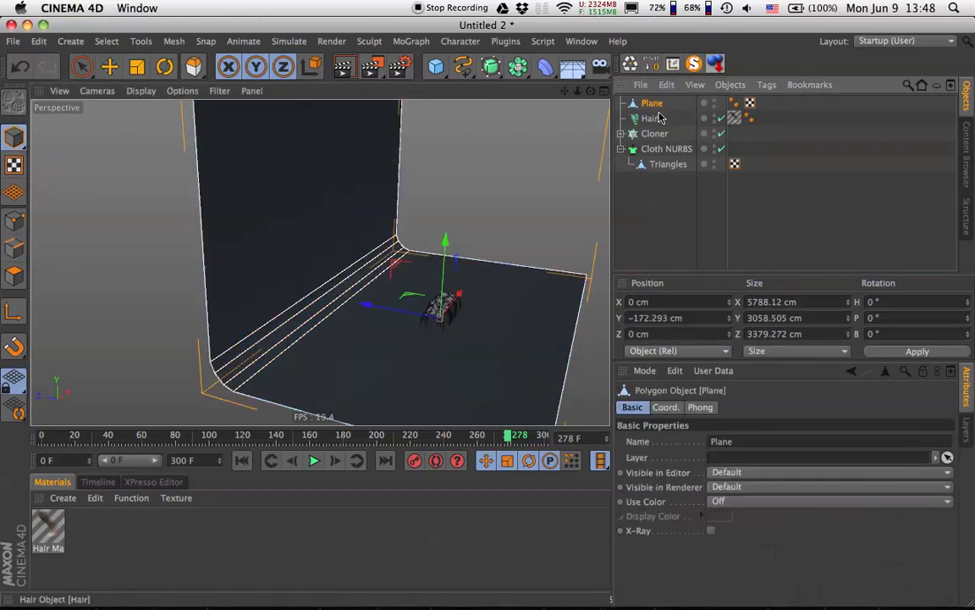
alt+click(491, 68)
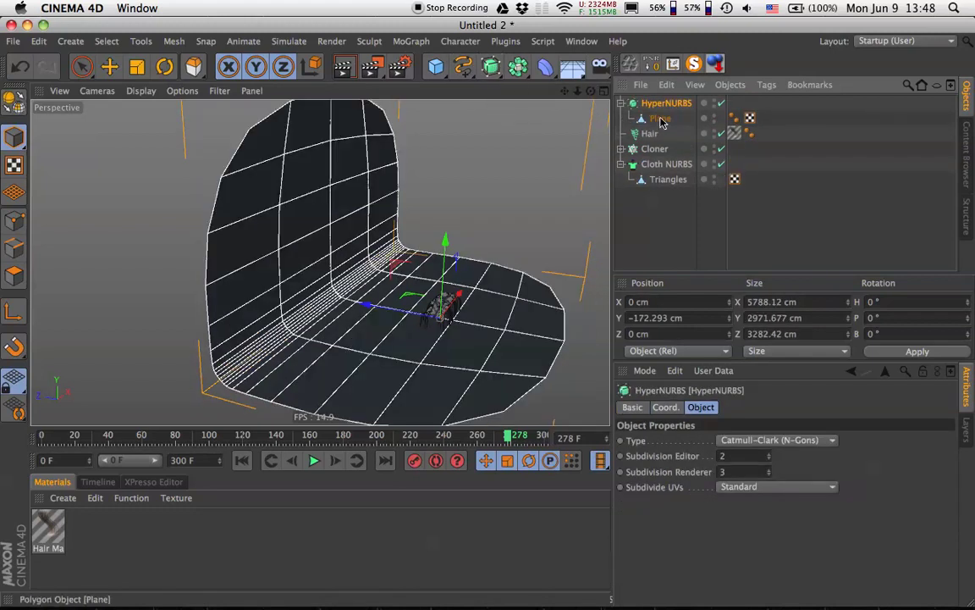
alt+drag(403, 284, 451, 225)
alt+drag(412, 260, 368, 177)
click(676, 233)
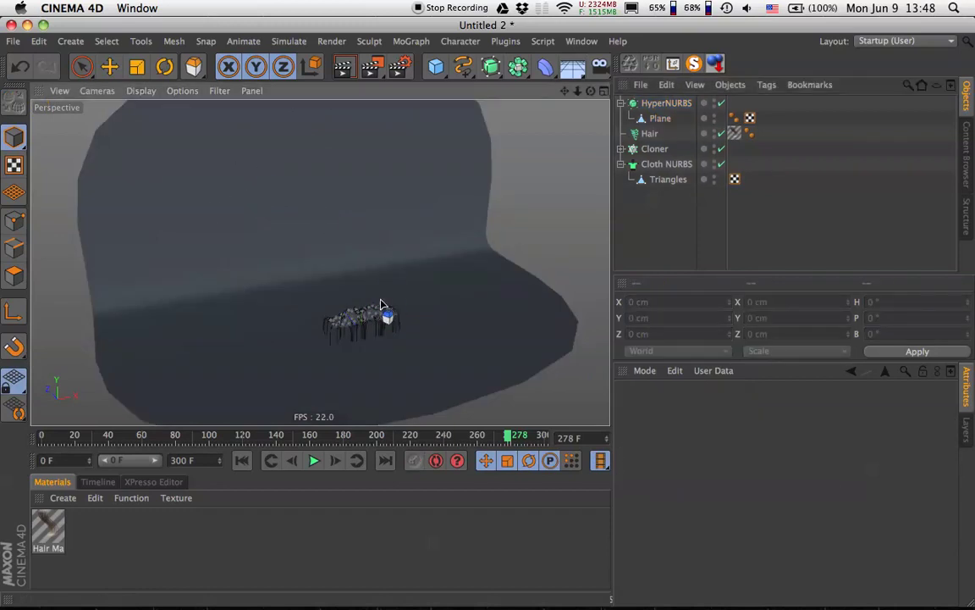
Frame the hairy cloth closely from the front against the backdrop and add a camera at that view
scroll(381, 320, up, 5)
alt+drag(305, 225, 292, 248)
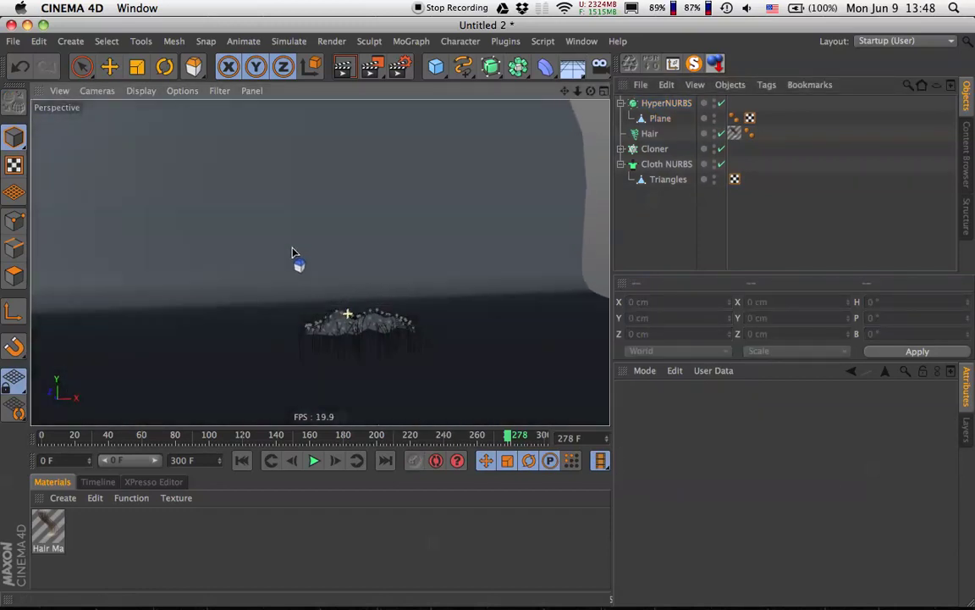
alt+right_drag(388, 317, 509, 312)
alt+drag(509, 312, 392, 232)
alt+right_drag(392, 233, 442, 222)
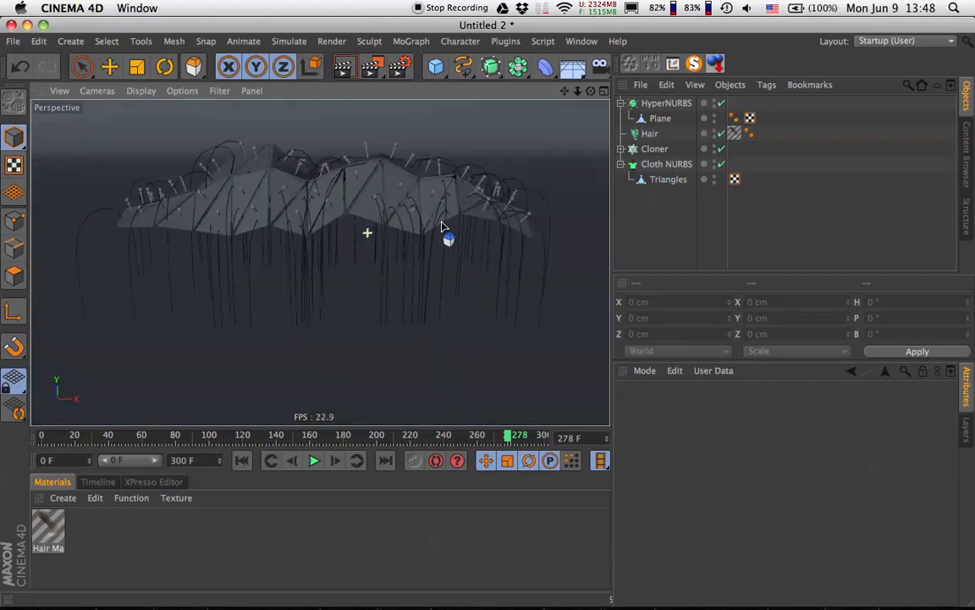
alt+drag(376, 225, 383, 191)
alt+drag(320, 262, 355, 250)
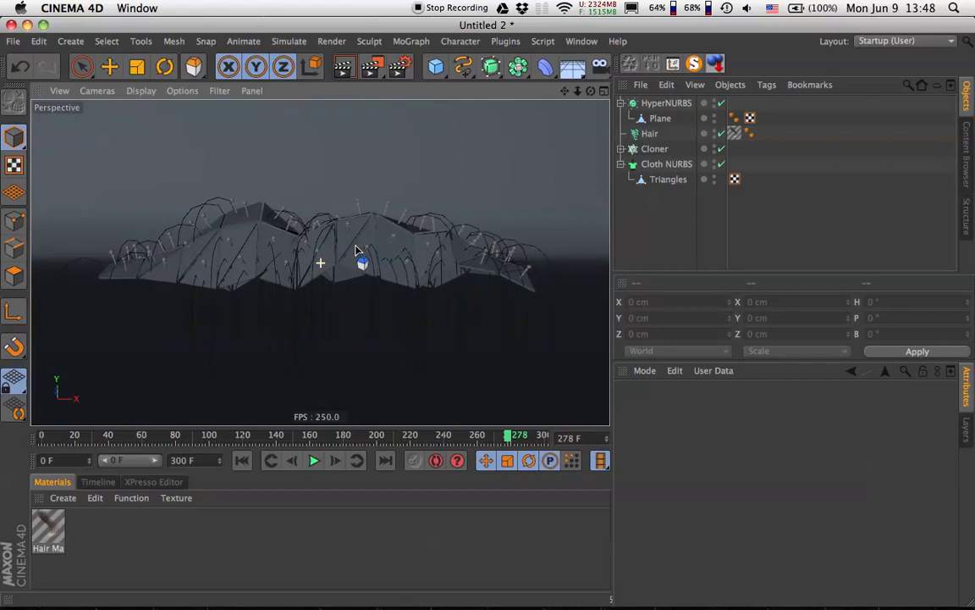
click(600, 68)
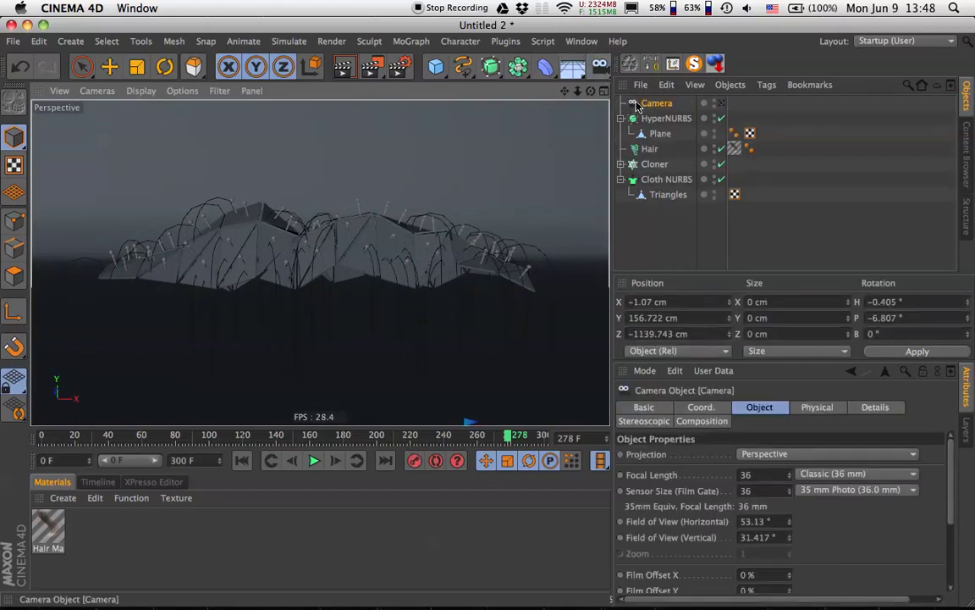
Add a Protection tag to the camera to lock its position, scale and rotation
right_click(658, 102)
mouse_move(699, 38)
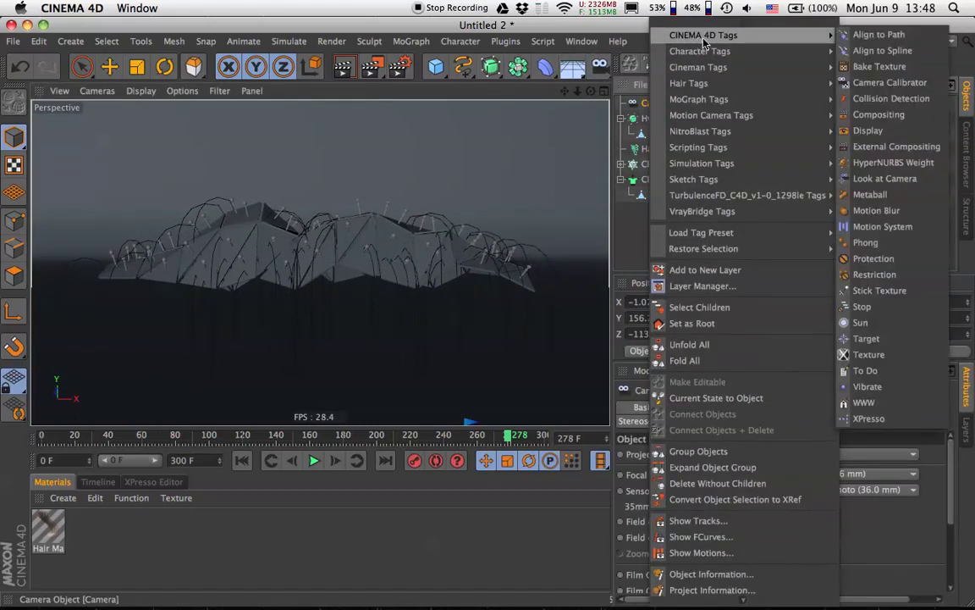
click(873, 259)
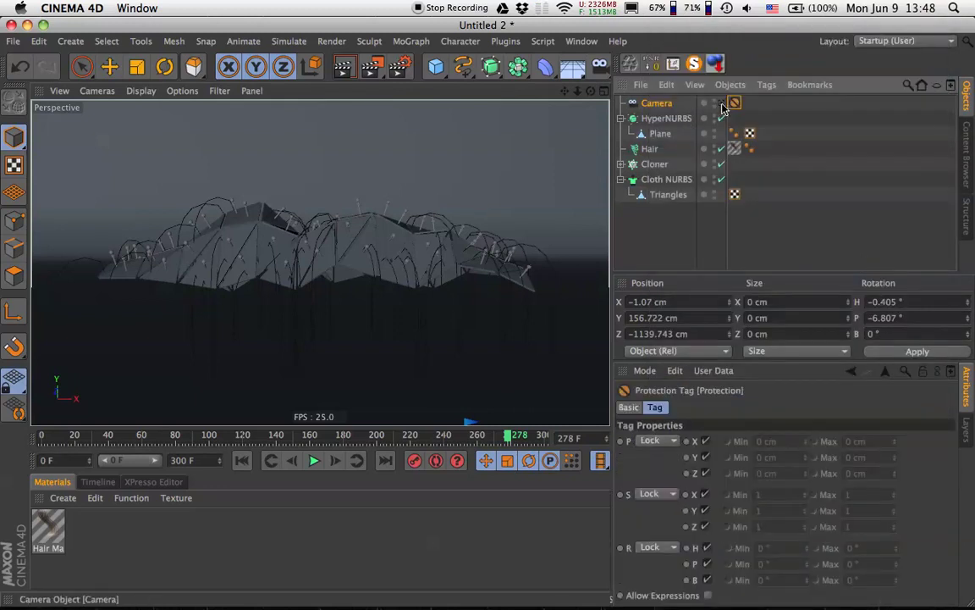
drag(723, 108, 555, 242)
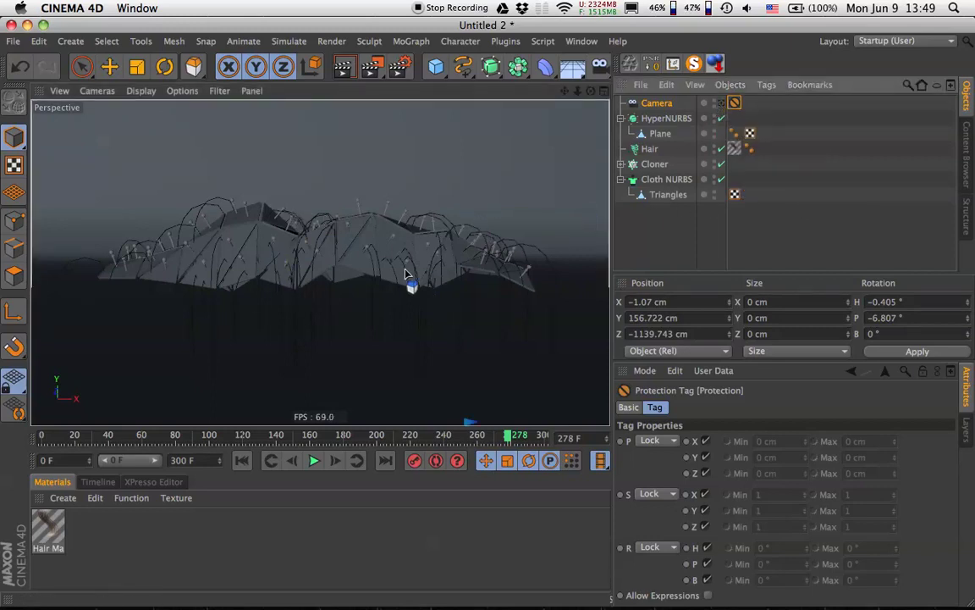
Add Hair Collider tags to the selected Camera, HyperNURBS, Cloner and Cloth NURBS objects together
click(620, 119)
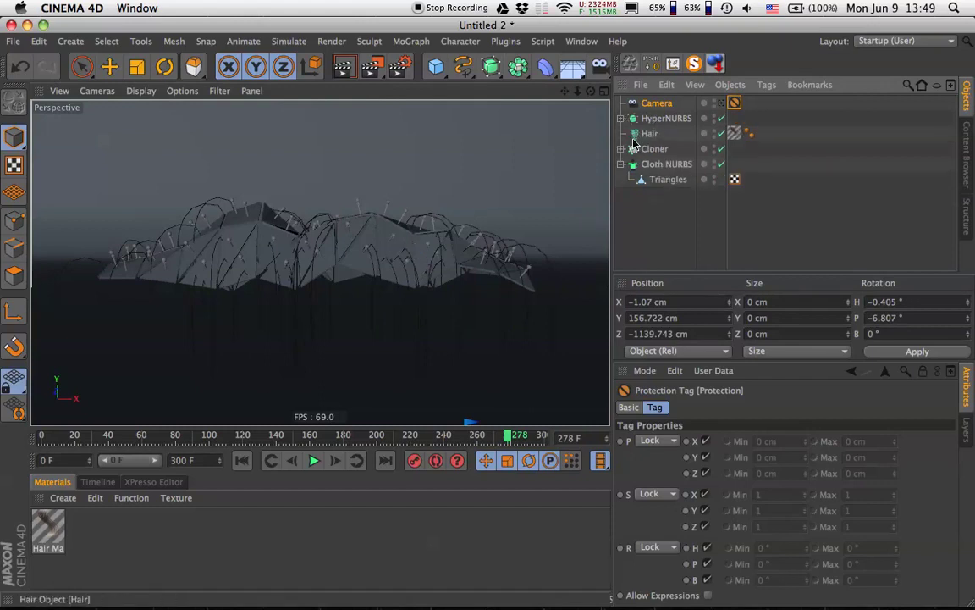
click(621, 165)
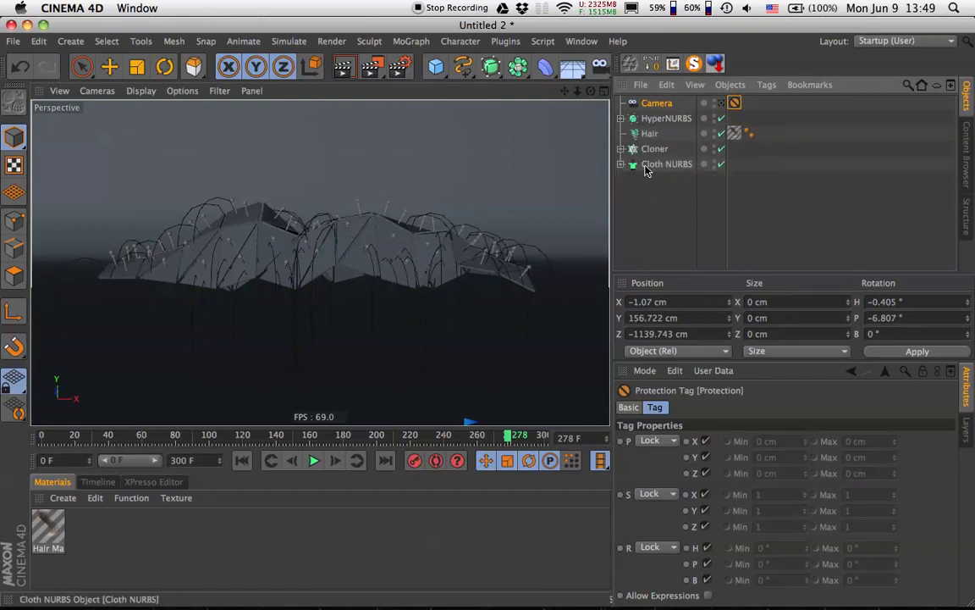
ctrl+click(657, 164)
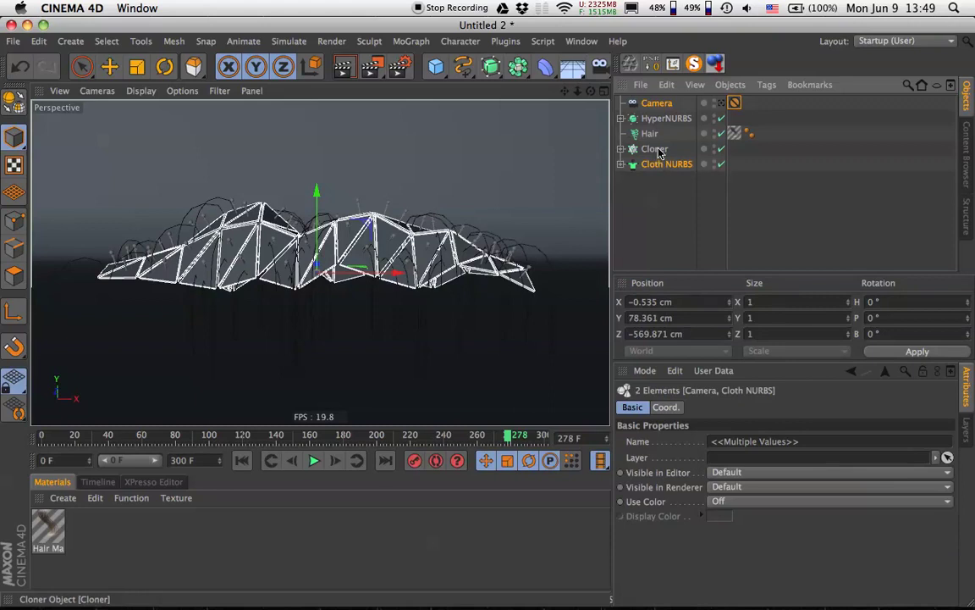
ctrl+click(658, 151)
ctrl+click(662, 120)
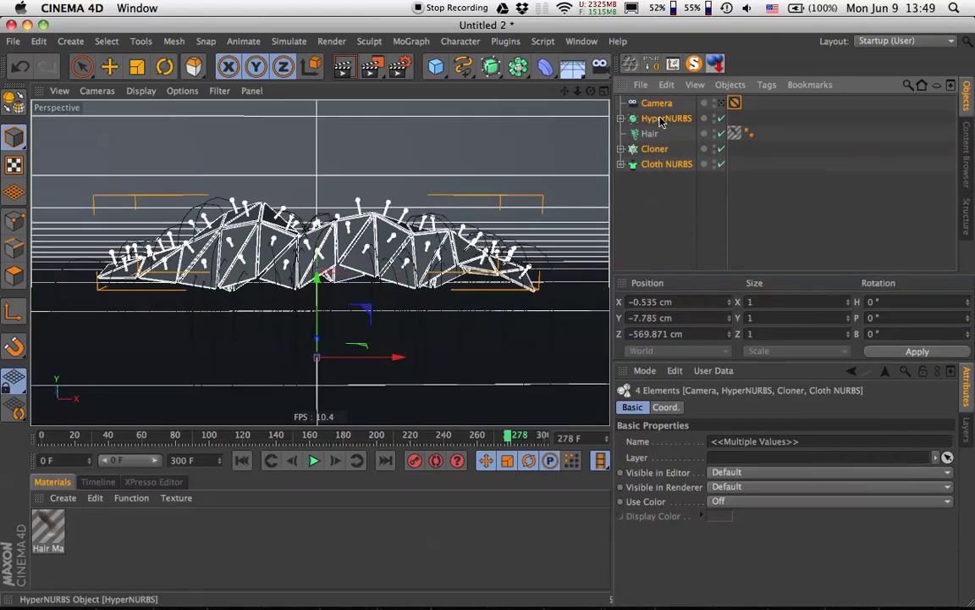
right_click(662, 122)
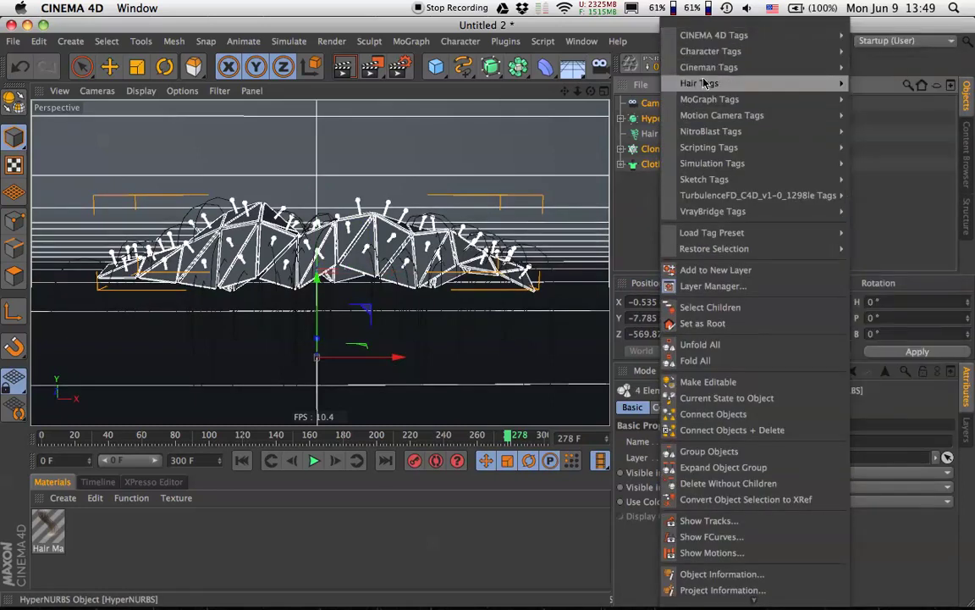
mouse_move(701, 83)
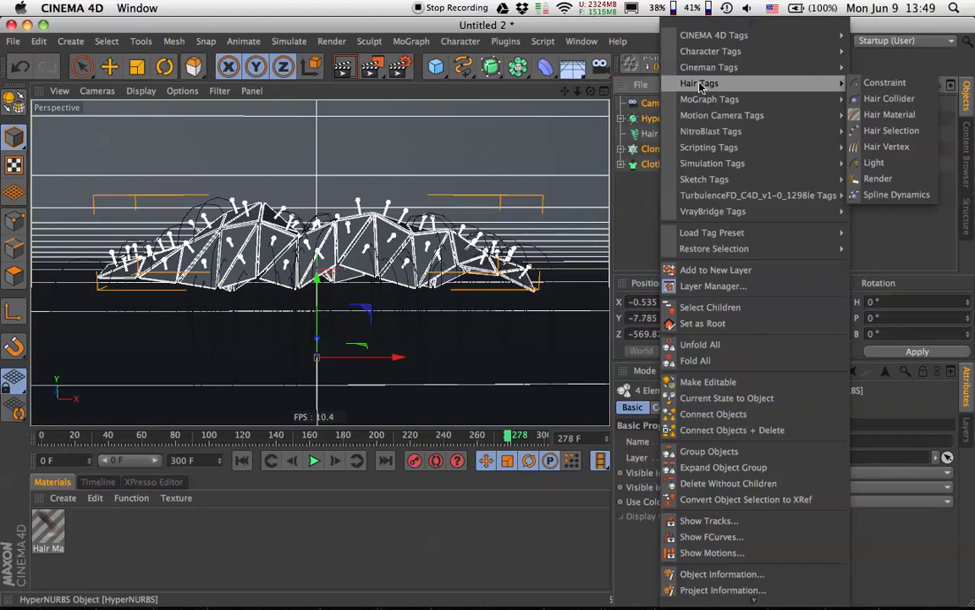
click(888, 98)
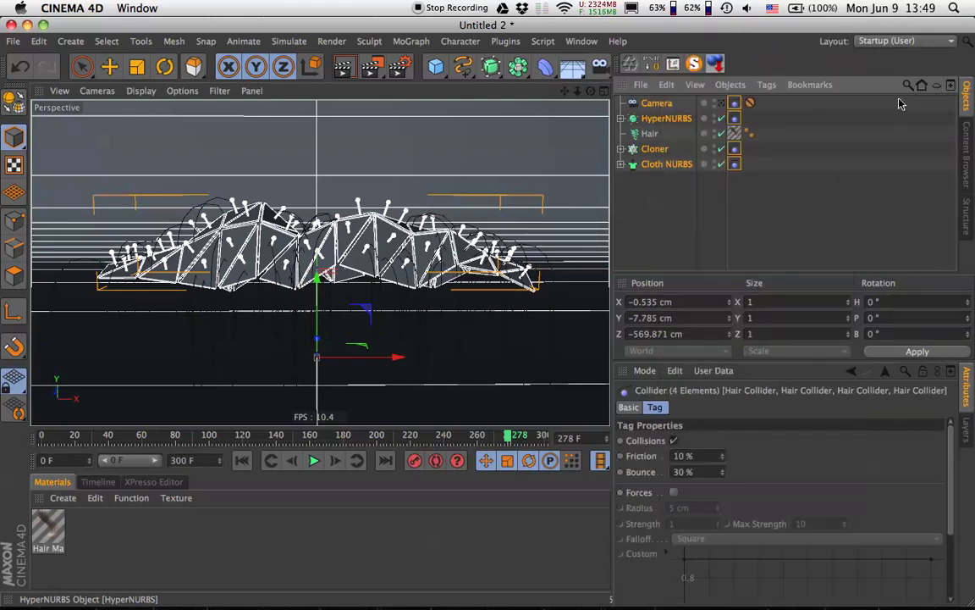
Delete the Hair Collider tag from the camera
click(755, 114)
click(735, 104)
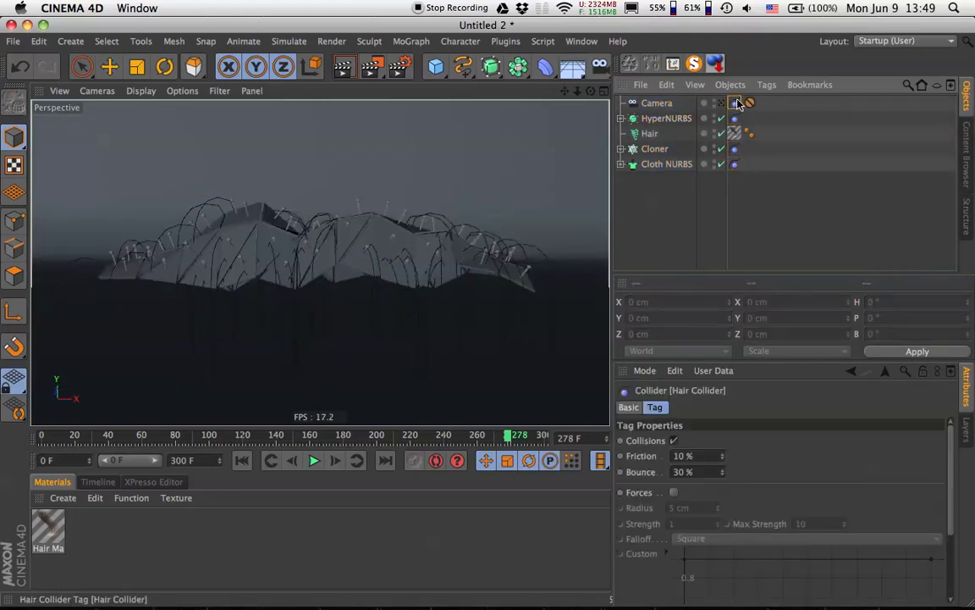
key(Delete)
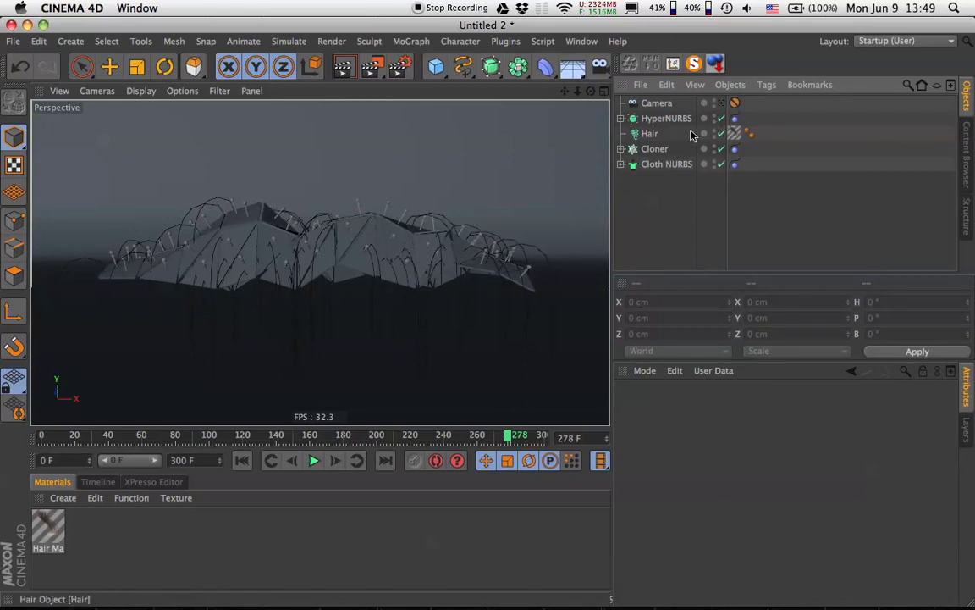
click(621, 164)
click(621, 164)
click(622, 164)
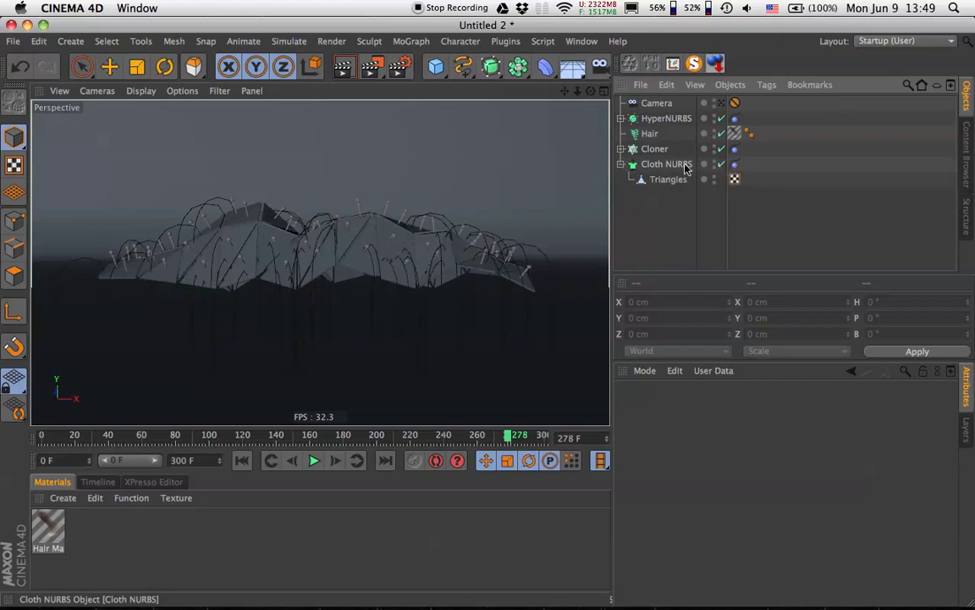
click(621, 164)
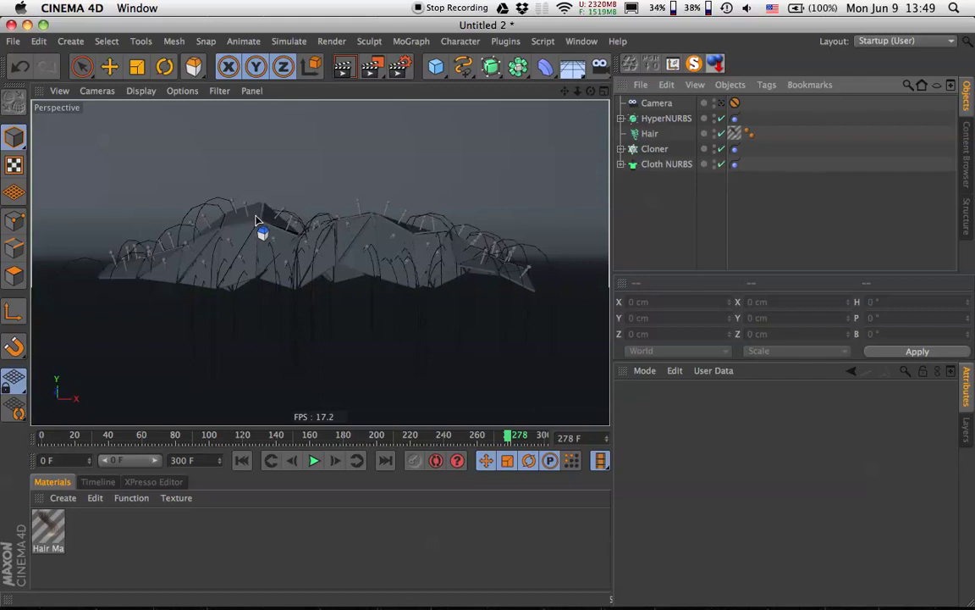
Show the advanced dynamics settings of the Hair object
click(649, 133)
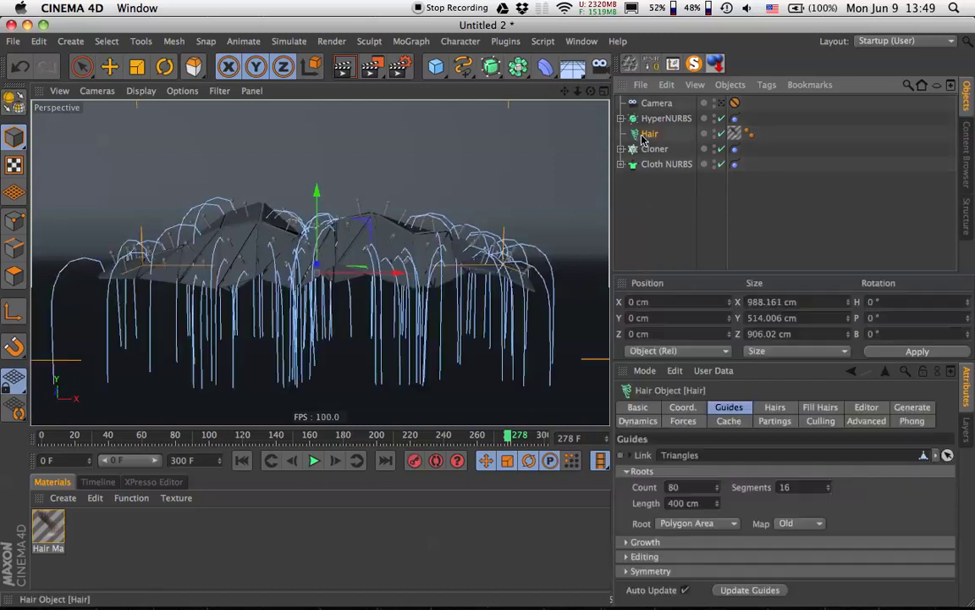
click(638, 422)
click(650, 527)
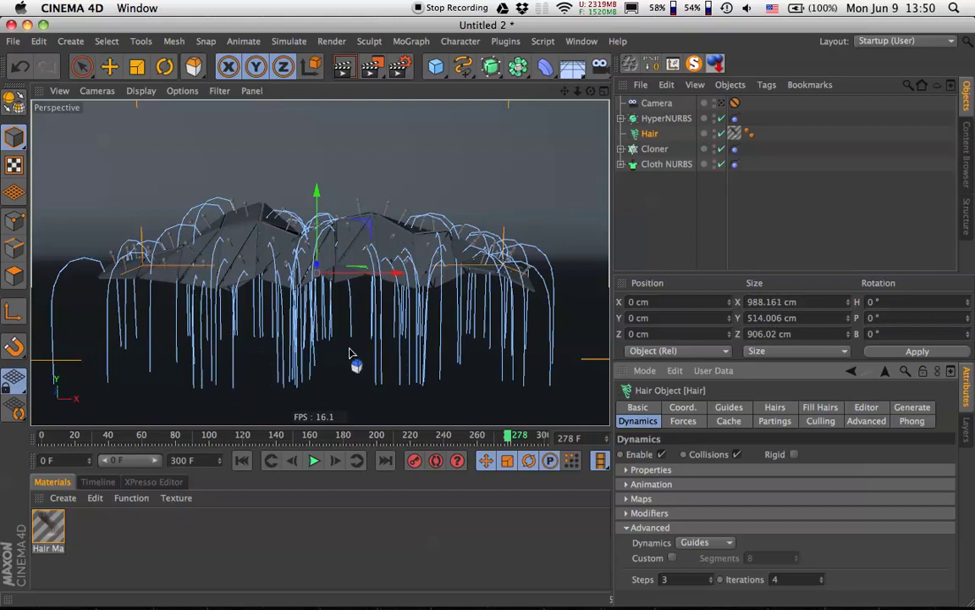
Deselect the Hair object and play the hair simulation from frame 0
click(595, 206)
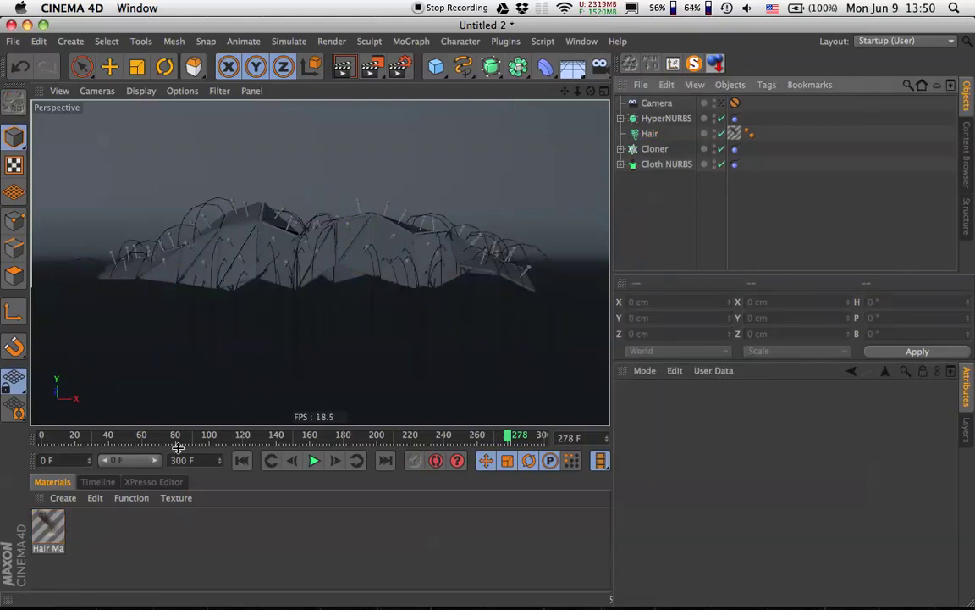
click(241, 460)
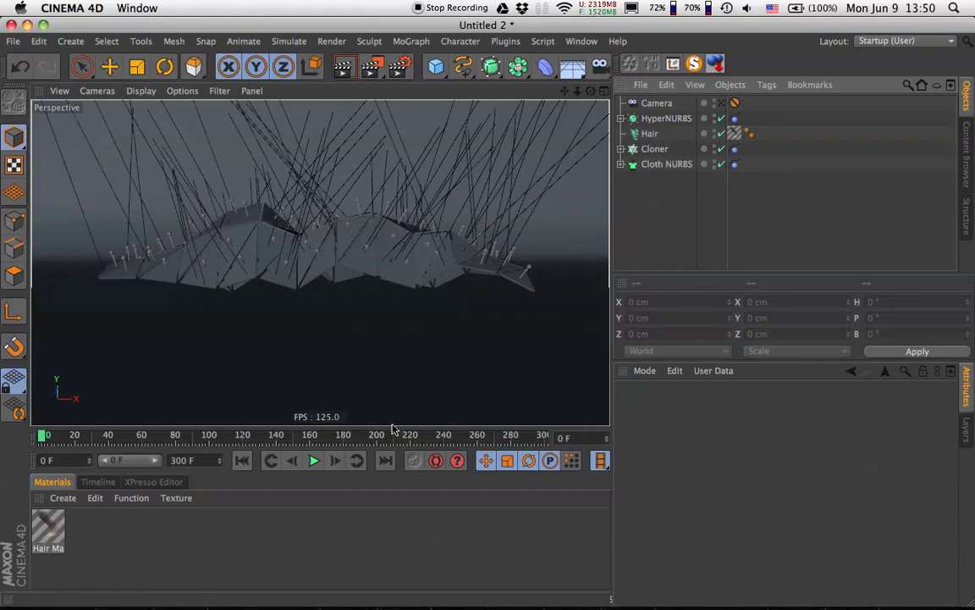
click(313, 461)
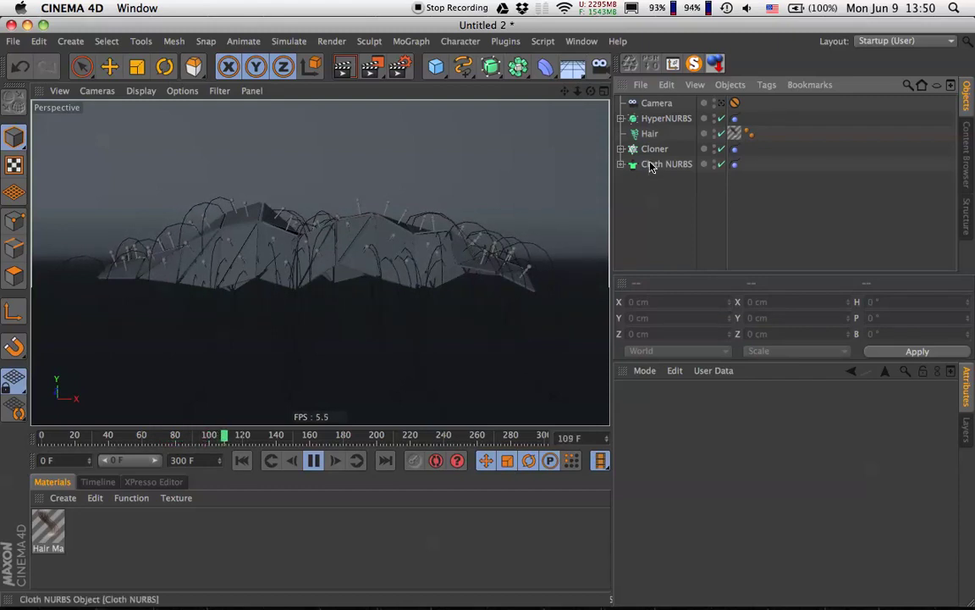
Stop the simulation playback at frame 175 and render the view to preview the hair
click(313, 460)
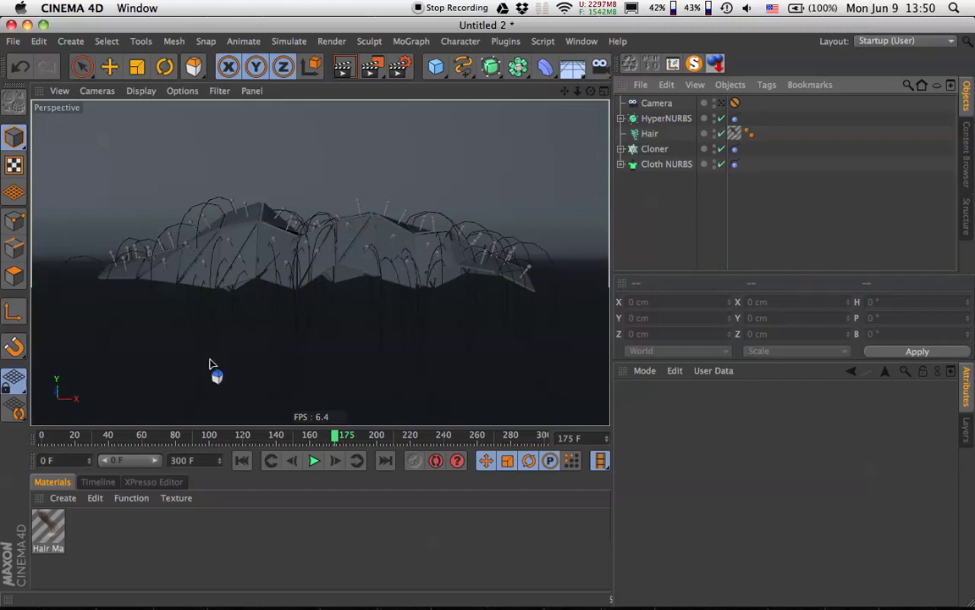
click(343, 66)
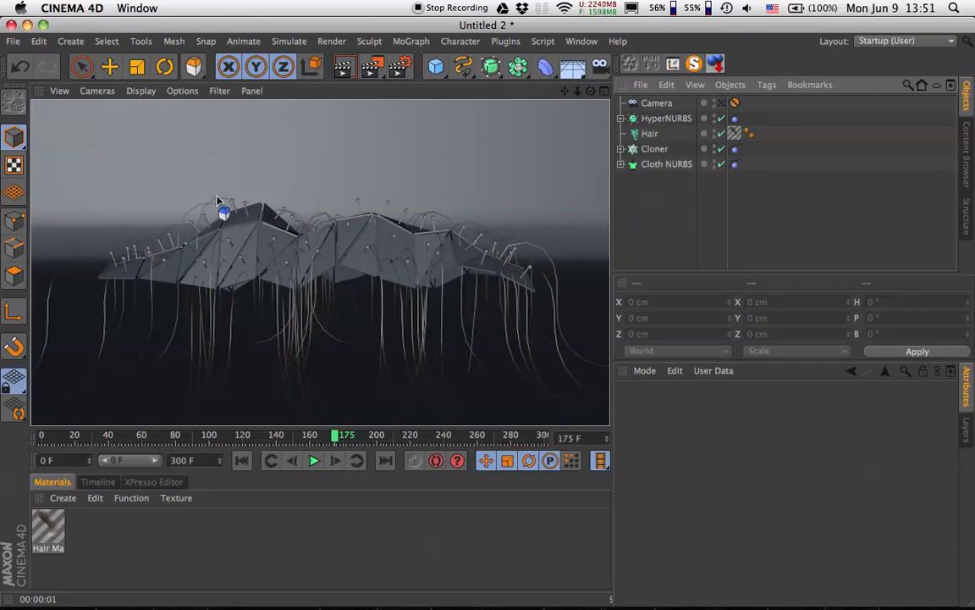
Review the Hair object's guide and hair count and segment settings, and render the view again
click(657, 165)
click(649, 134)
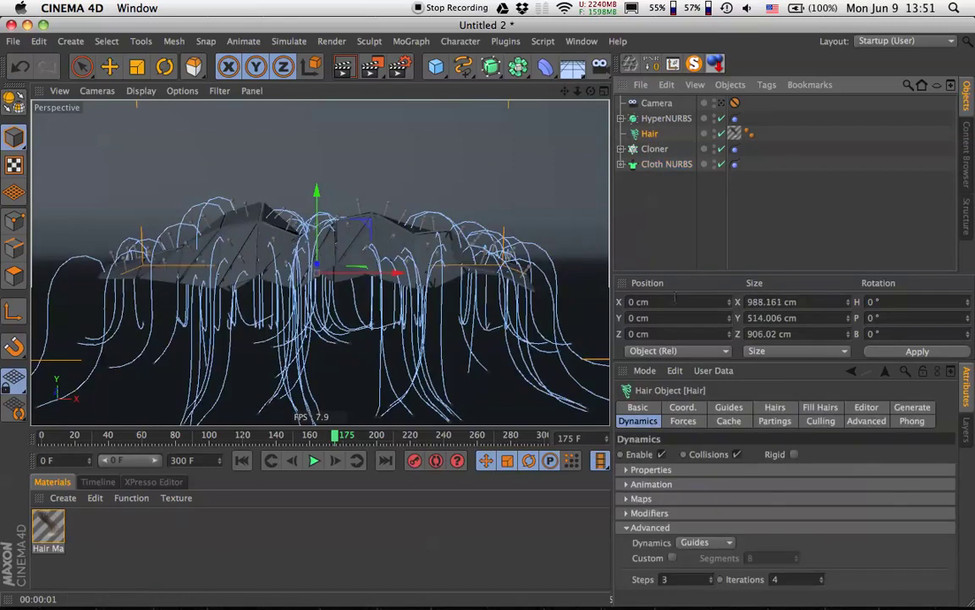
click(729, 407)
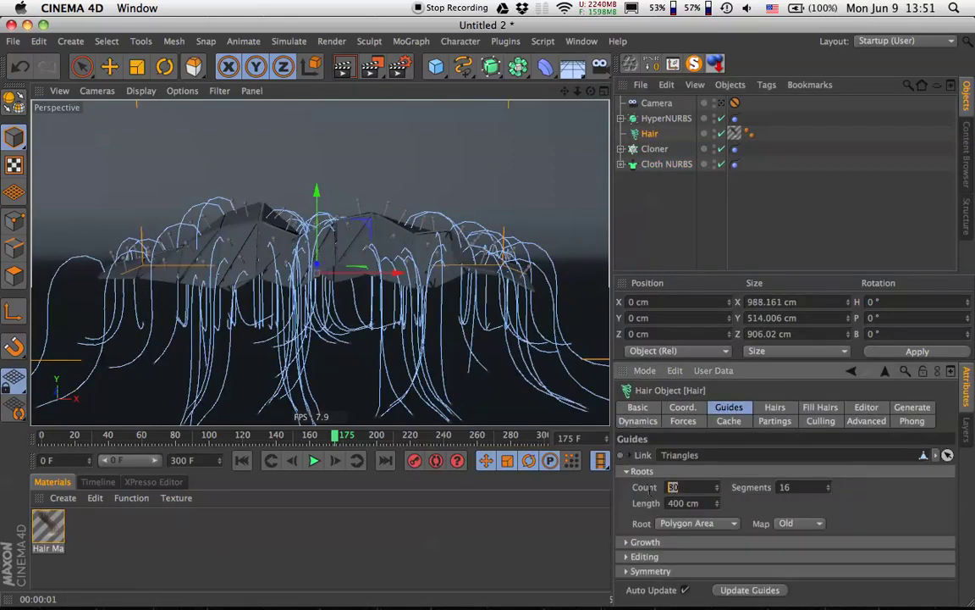
click(797, 486)
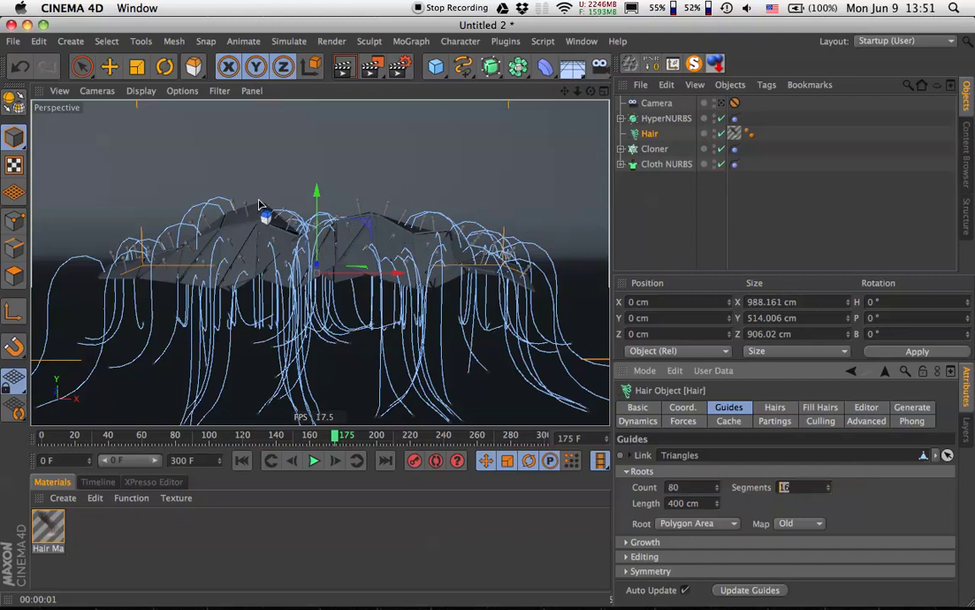
click(775, 408)
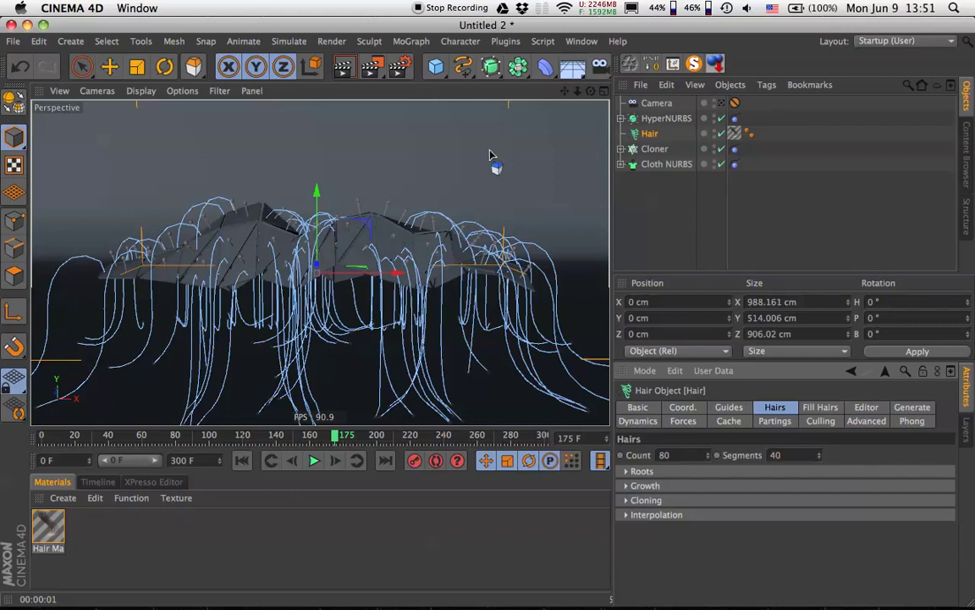
click(343, 66)
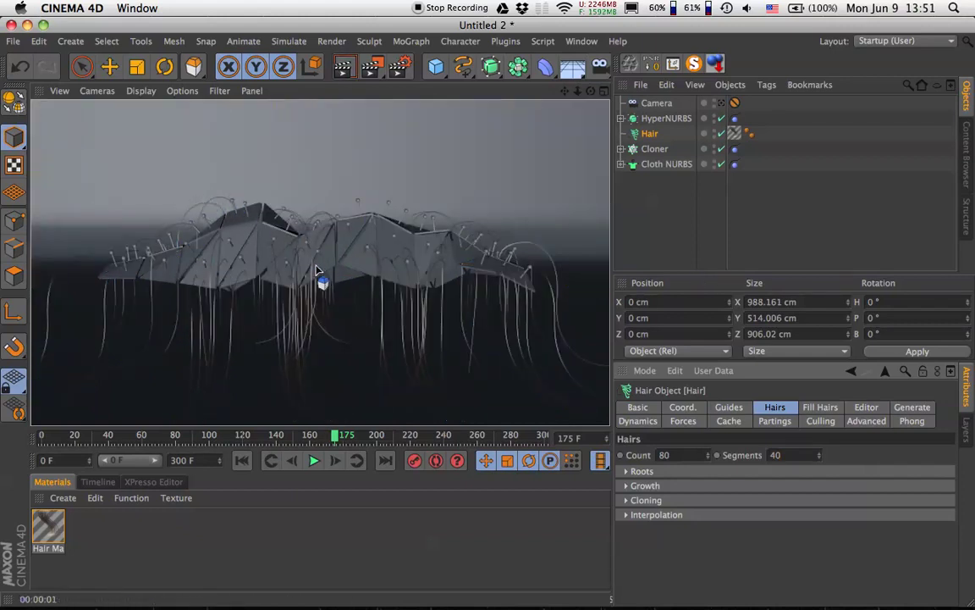
Reduce the hair material's colour gradient to a single knot and set it to a fully saturated, bright pinkish red
double_click(47, 525)
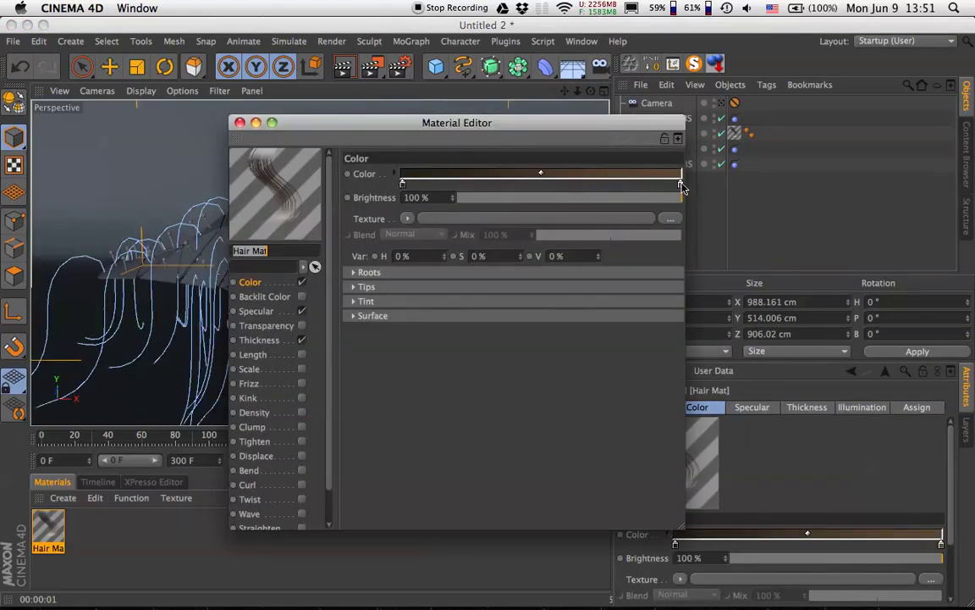
drag(682, 184, 677, 247)
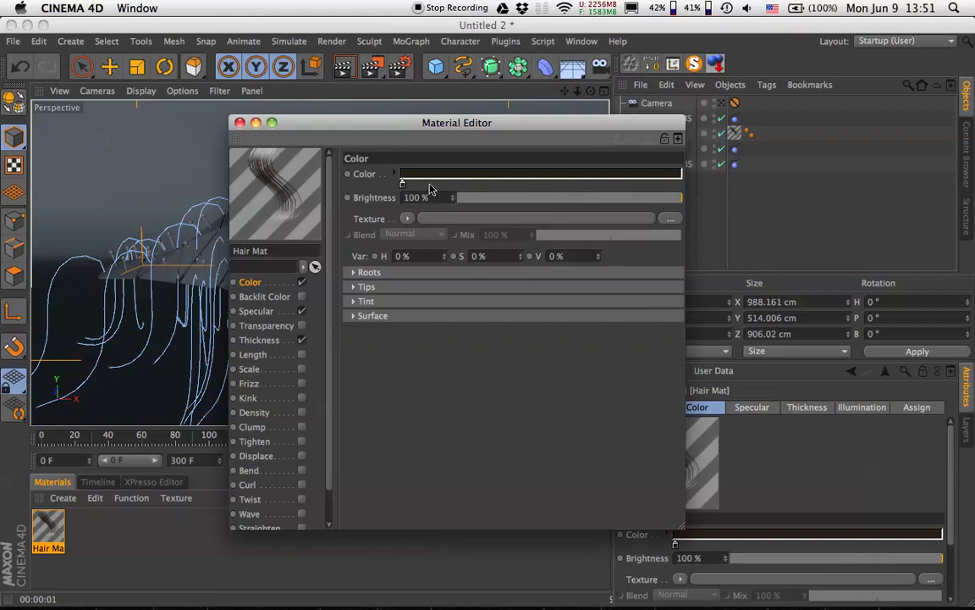
double_click(405, 185)
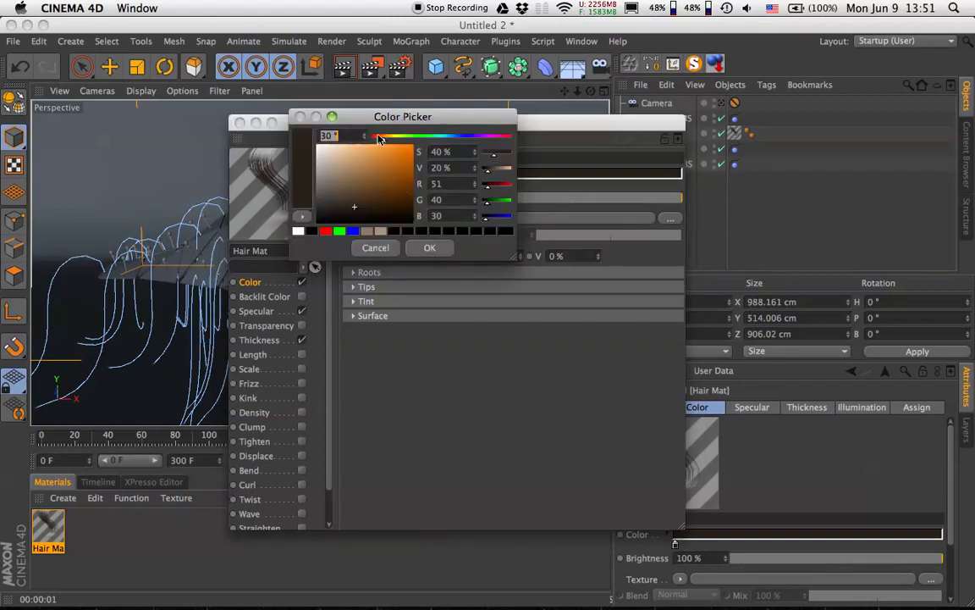
drag(378, 139, 502, 141)
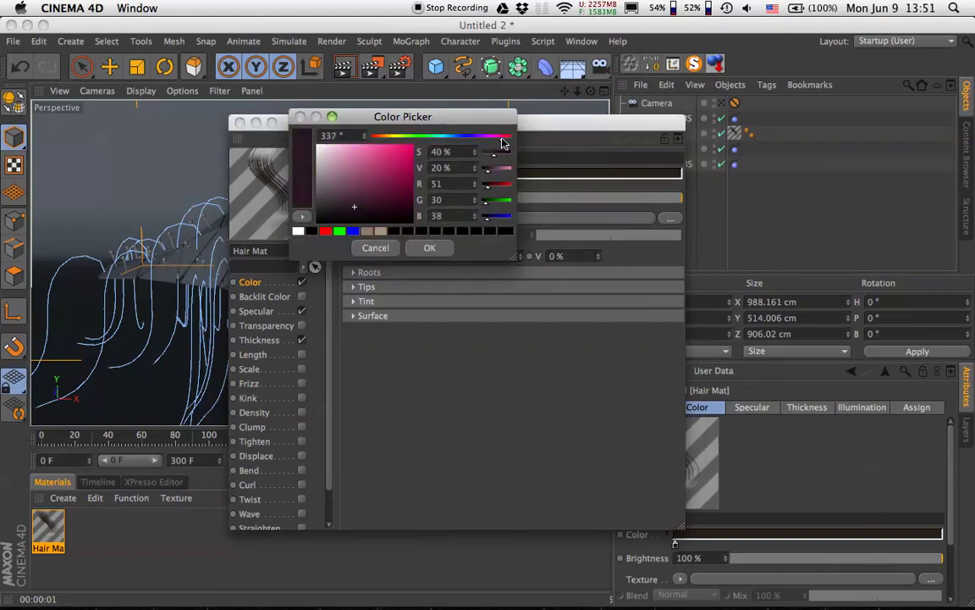
drag(399, 147, 422, 138)
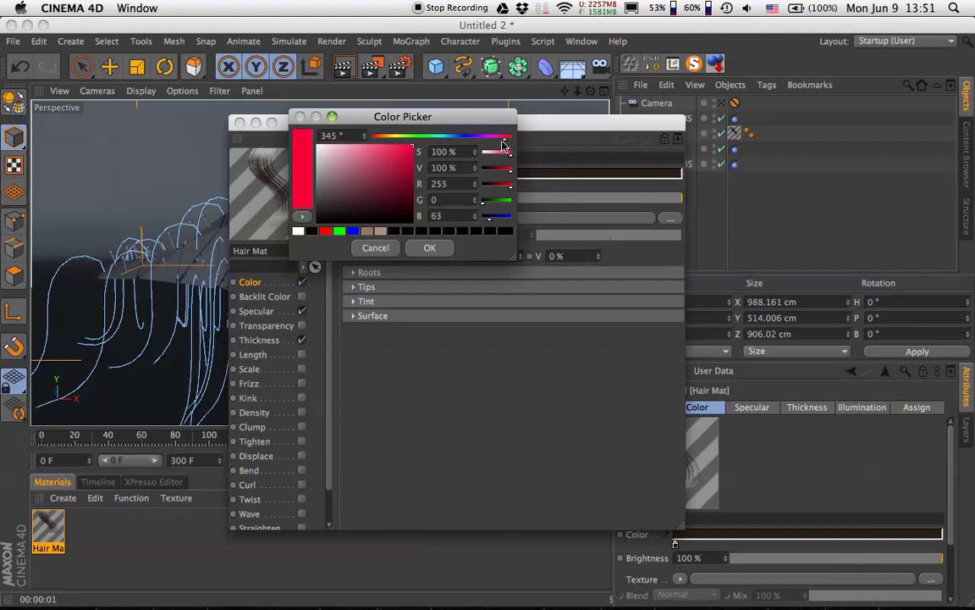
drag(505, 142, 503, 142)
click(429, 247)
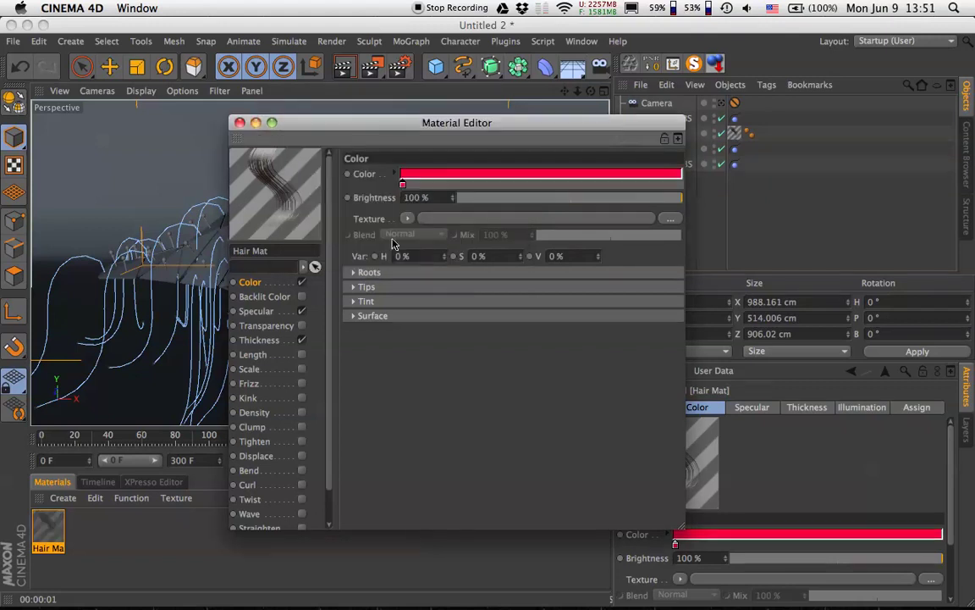
Set the hair material's tip thickness to 0.5 cm and render the view to check it
click(260, 340)
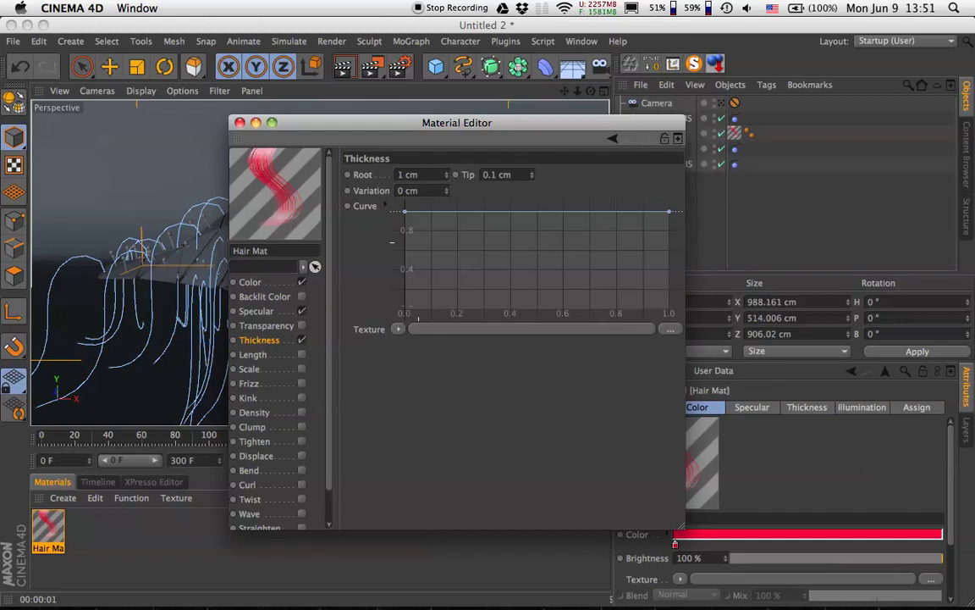
click(486, 174)
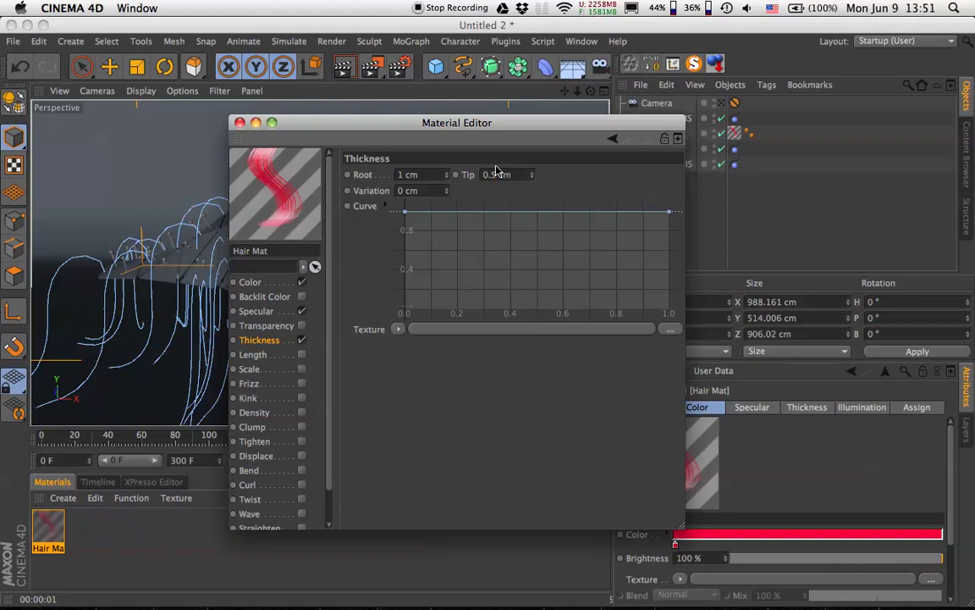
click(240, 123)
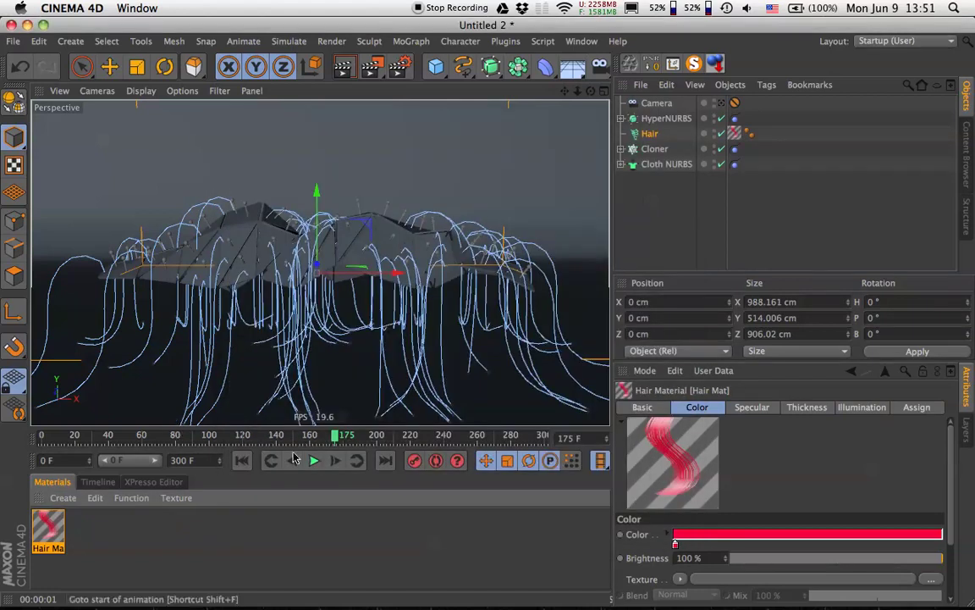
click(343, 69)
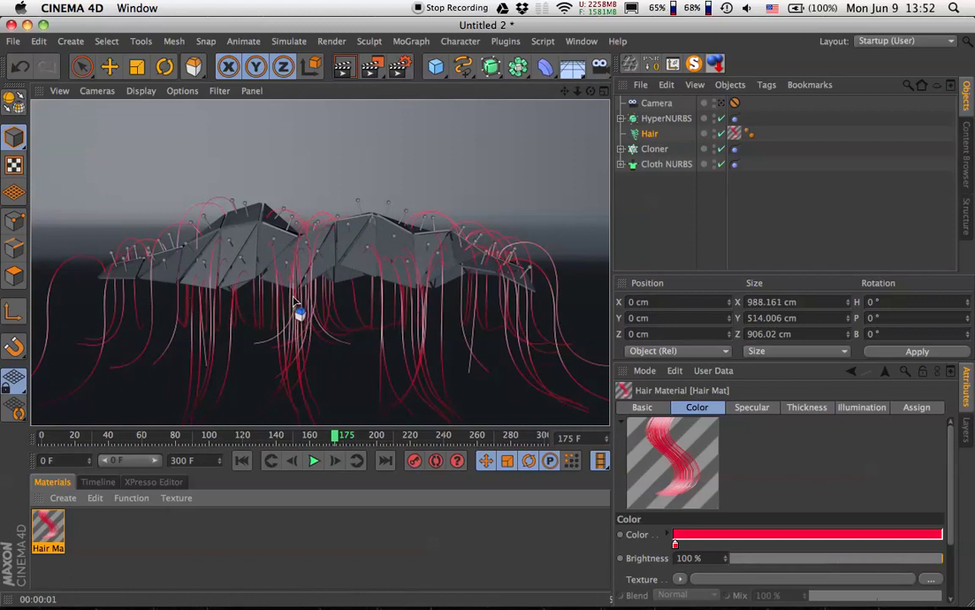
click(94, 534)
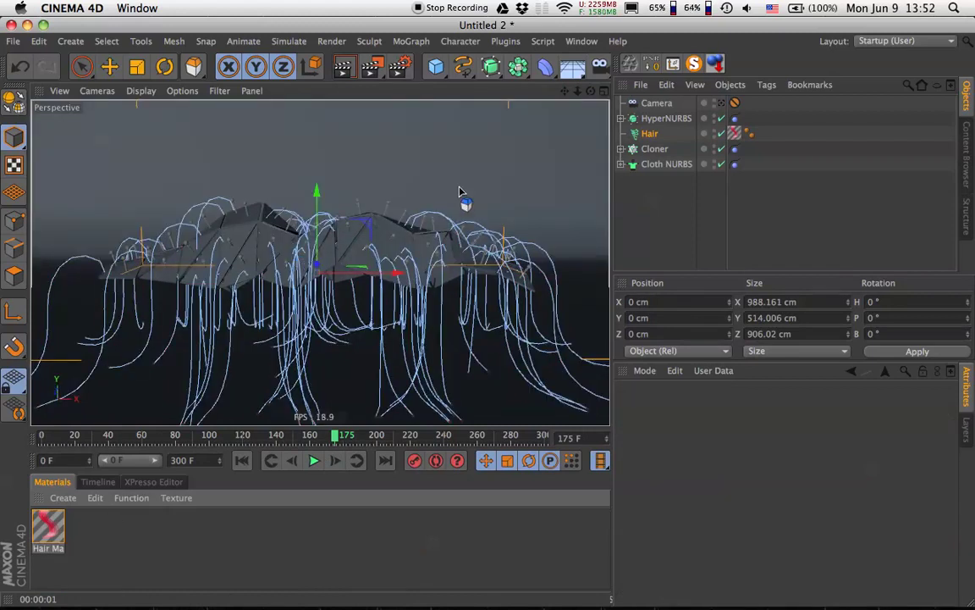
Copy the materials Mat, Mat.1 and Mat.2 from abstract_everydayallweekallyear_tut.c4d into the Untitled 2 scene
click(582, 41)
click(608, 391)
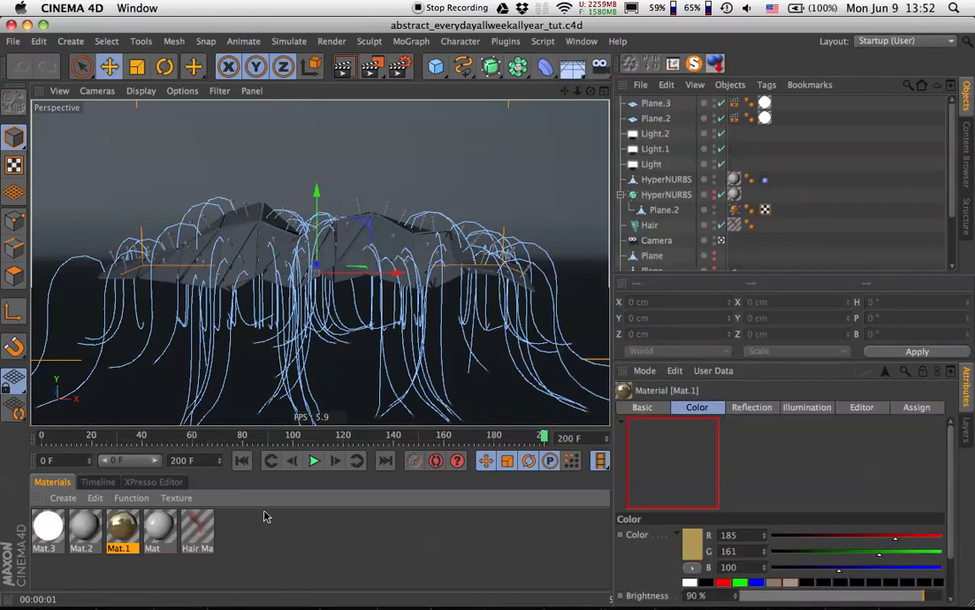
drag(67, 580, 173, 515)
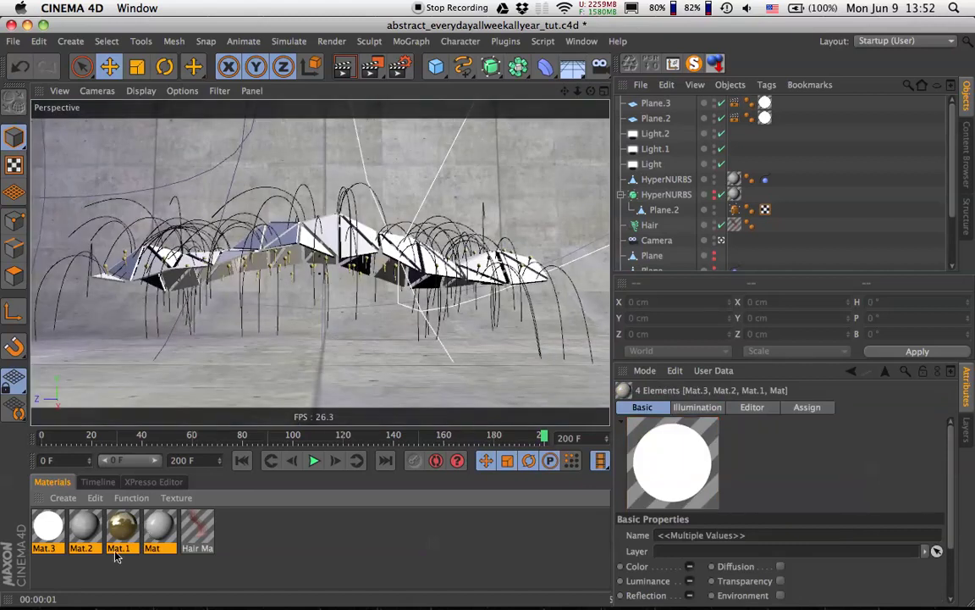
click(100, 564)
drag(72, 573, 169, 514)
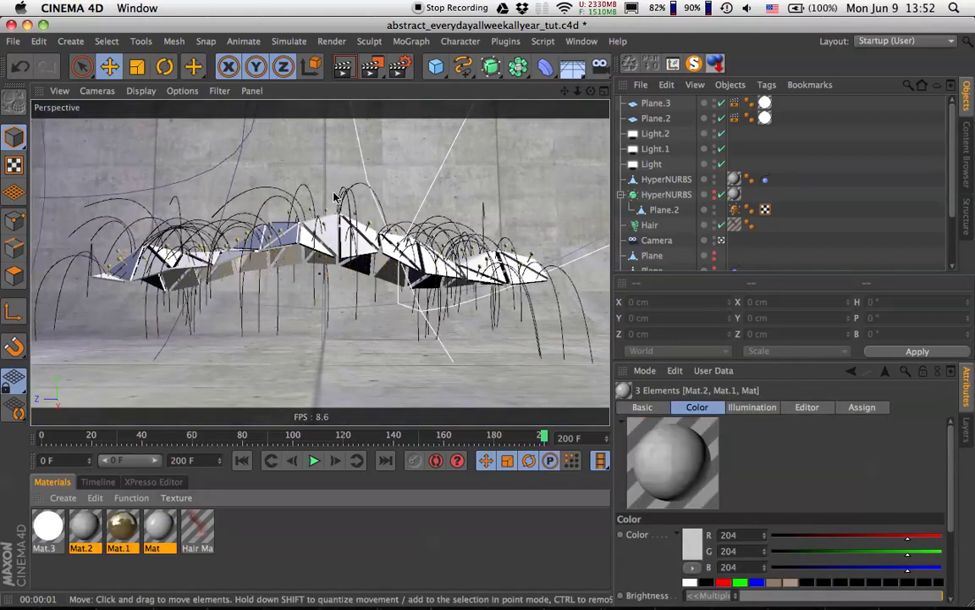
click(578, 43)
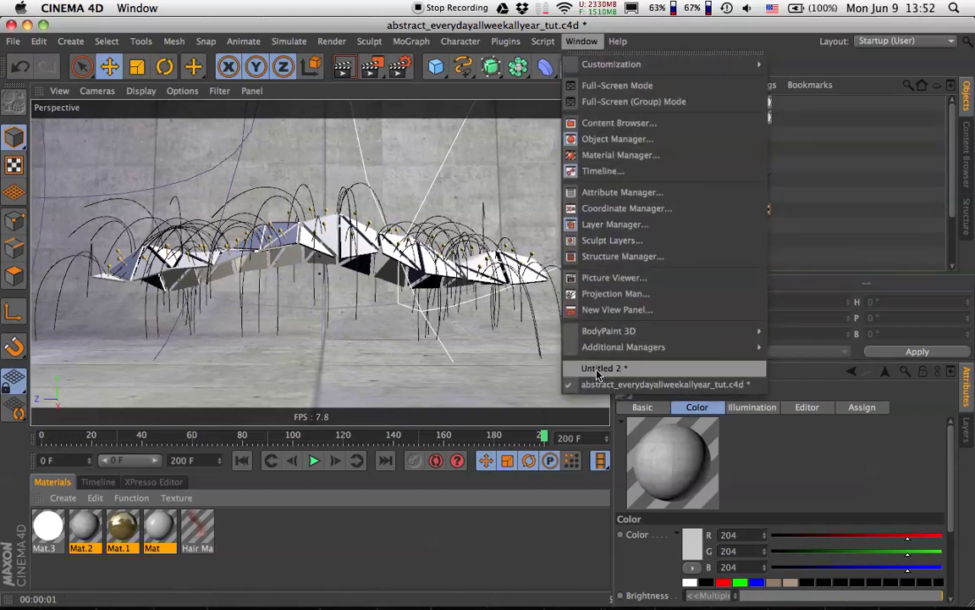
click(585, 334)
key(super+v)
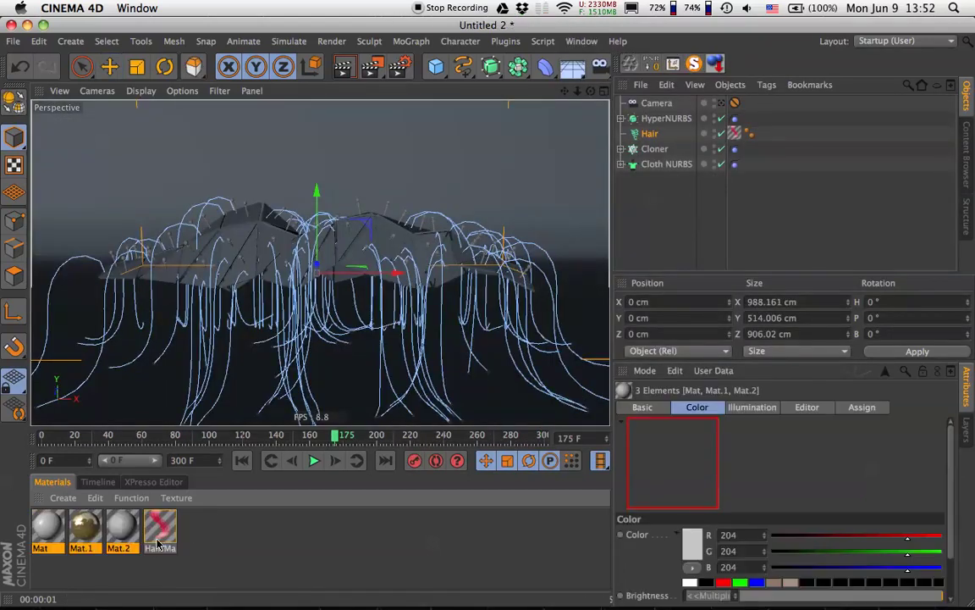
click(94, 567)
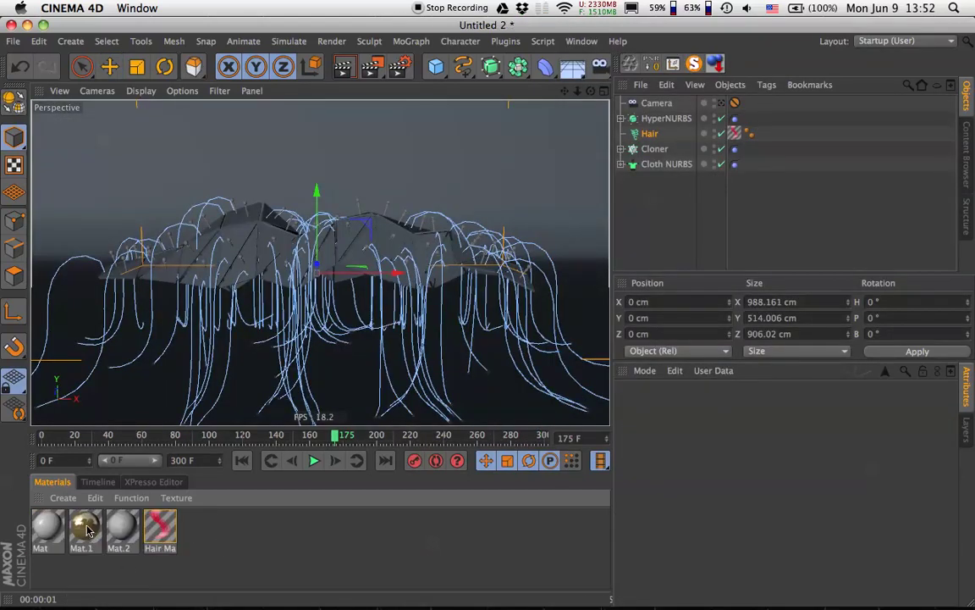
Apply the gold Mat.1 material to the Cloner and check its colour, reflection settings and rendered look
drag(83, 529, 656, 150)
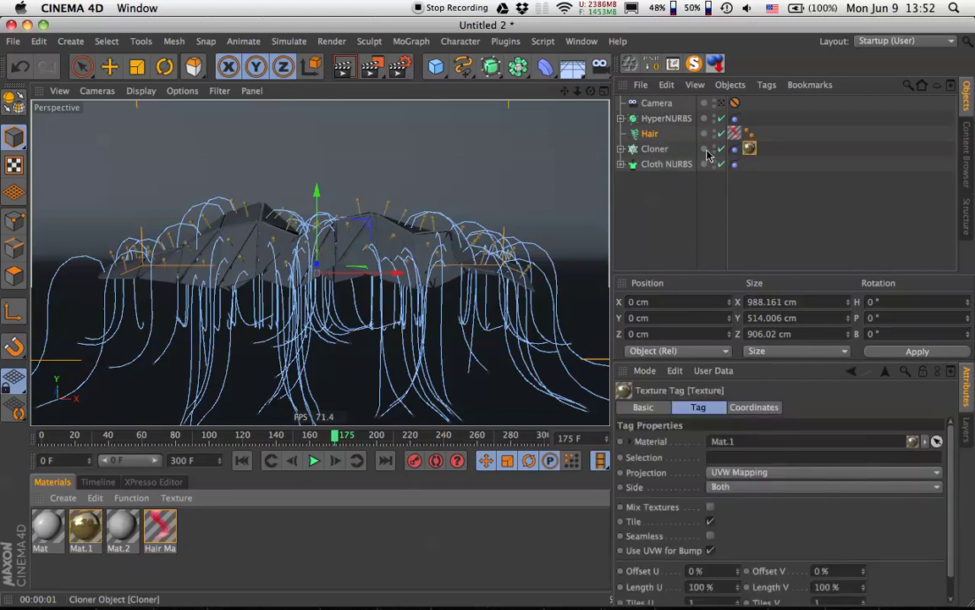
double_click(84, 529)
drag(404, 98, 428, 111)
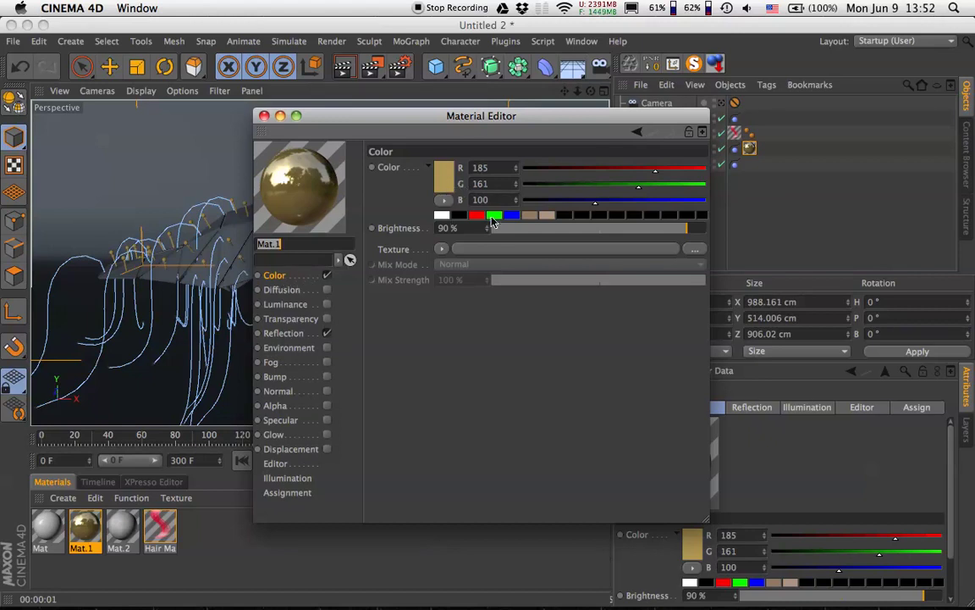
click(283, 333)
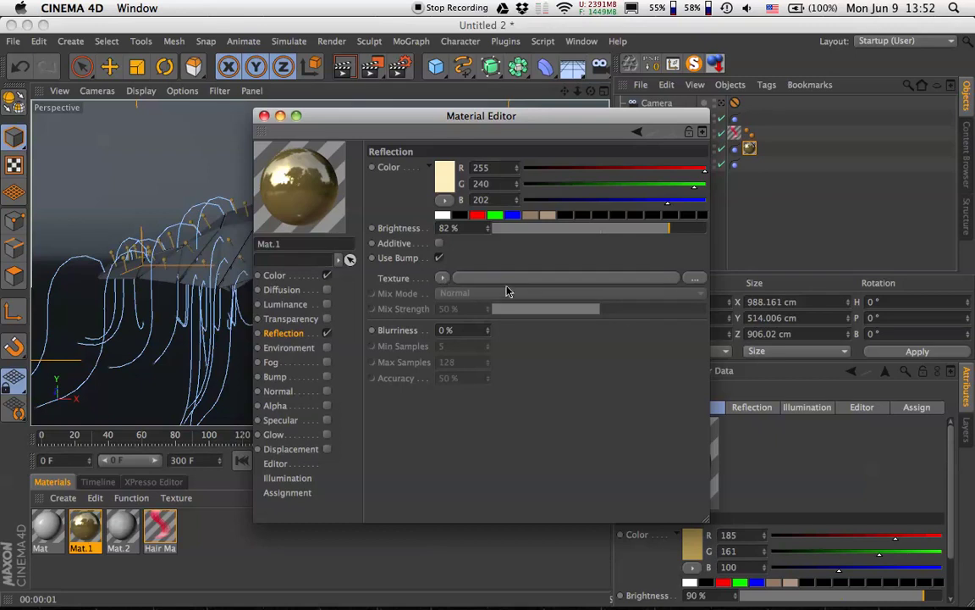
drag(463, 228, 408, 228)
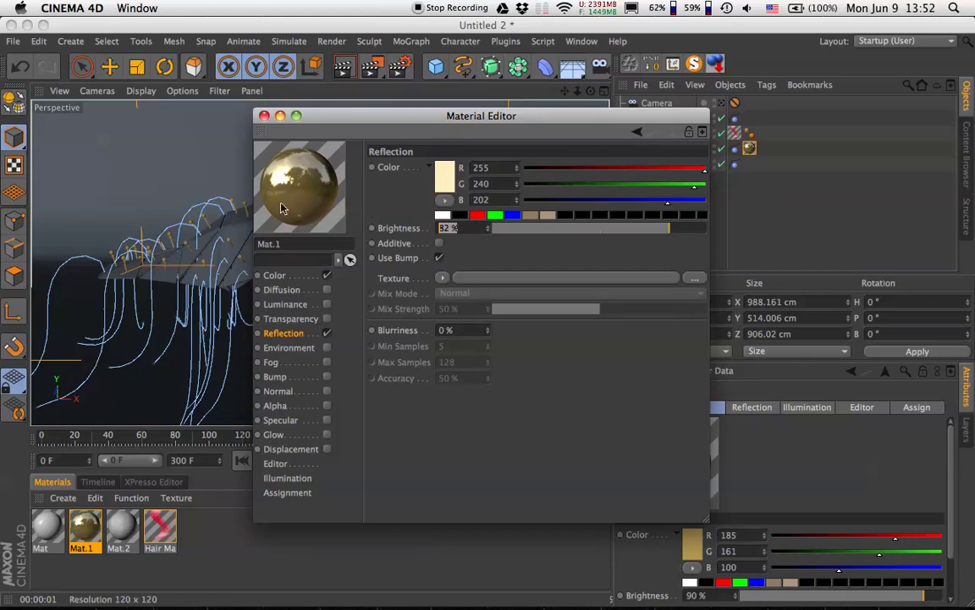
click(264, 116)
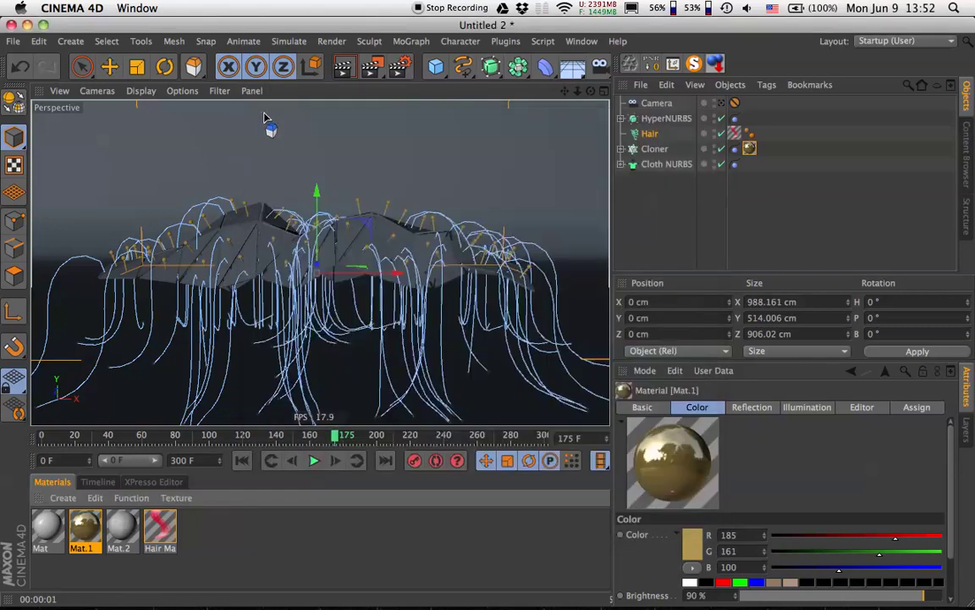
click(341, 66)
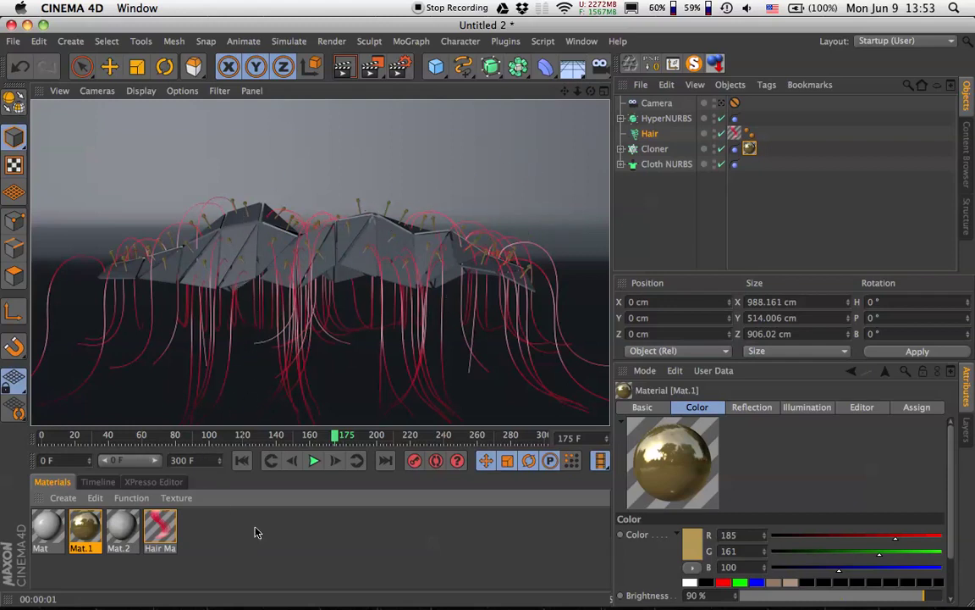
click(135, 549)
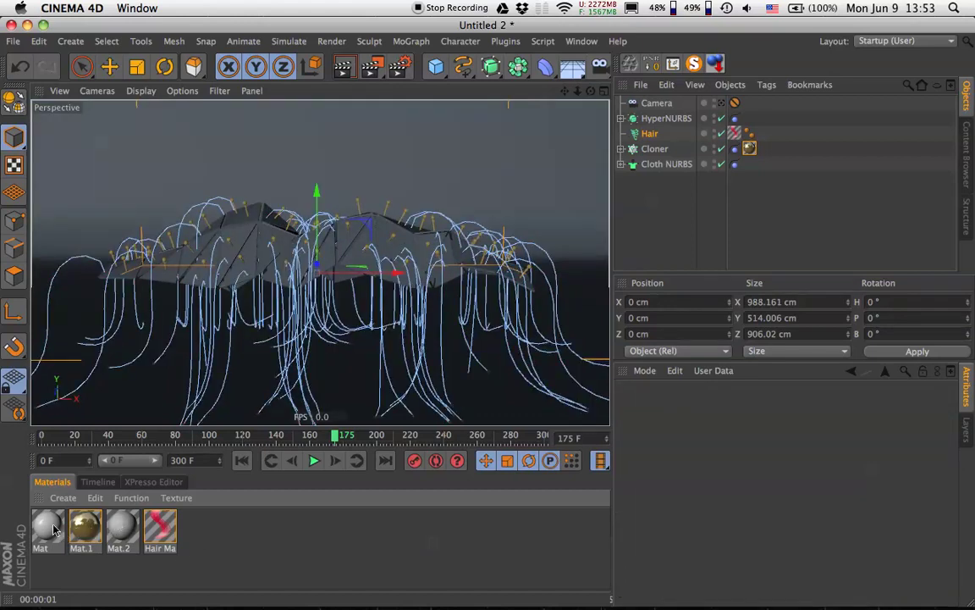
Apply the light grey Mat material to the Cloth NURBS and check its colour and reflection settings
drag(53, 529, 259, 331)
drag(50, 534, 658, 167)
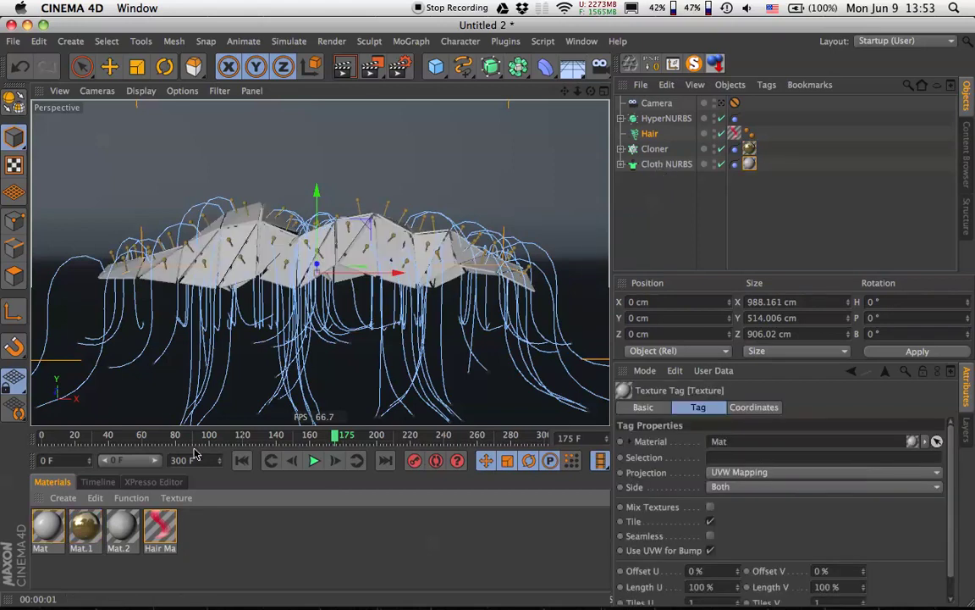
click(46, 530)
double_click(47, 529)
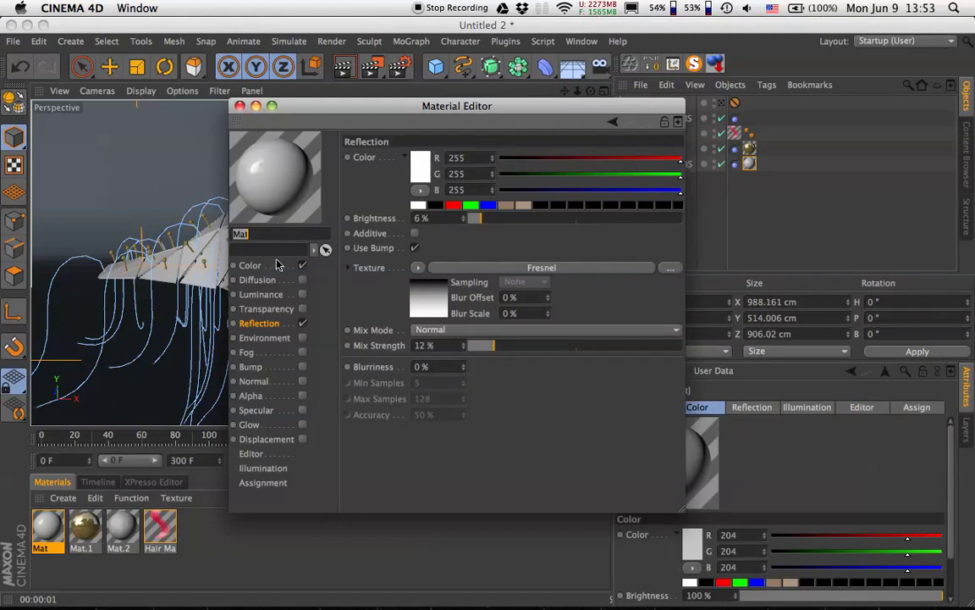
click(250, 265)
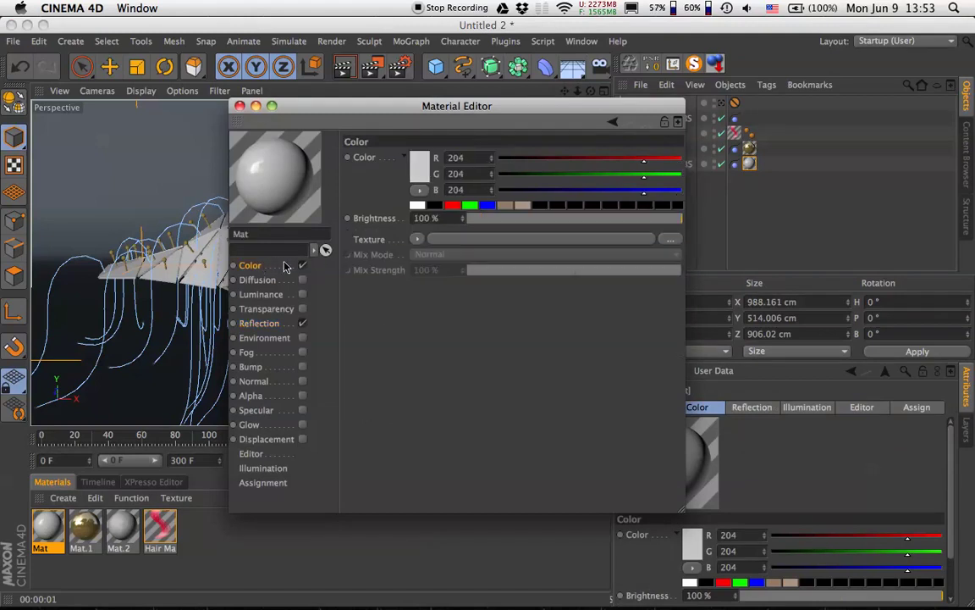
click(261, 324)
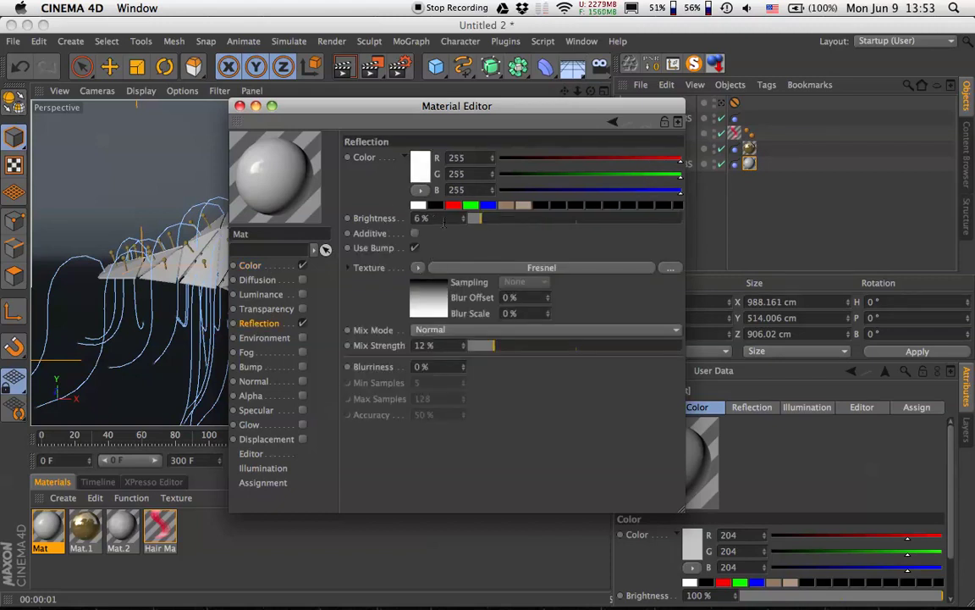
Review the brightness and mix strength of the Mat material's reflection, then close its editor
drag(443, 221, 397, 217)
drag(426, 347, 414, 346)
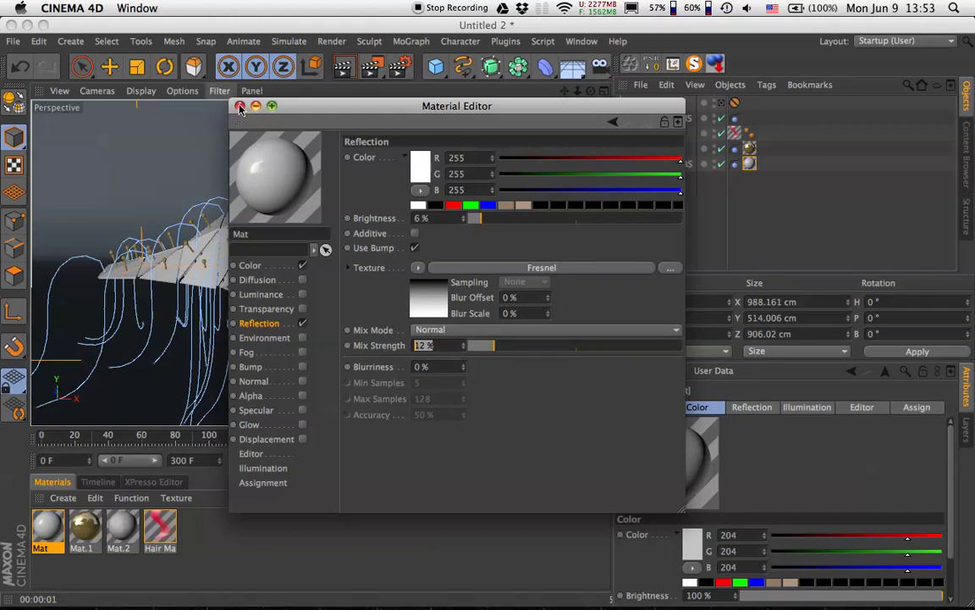
click(239, 106)
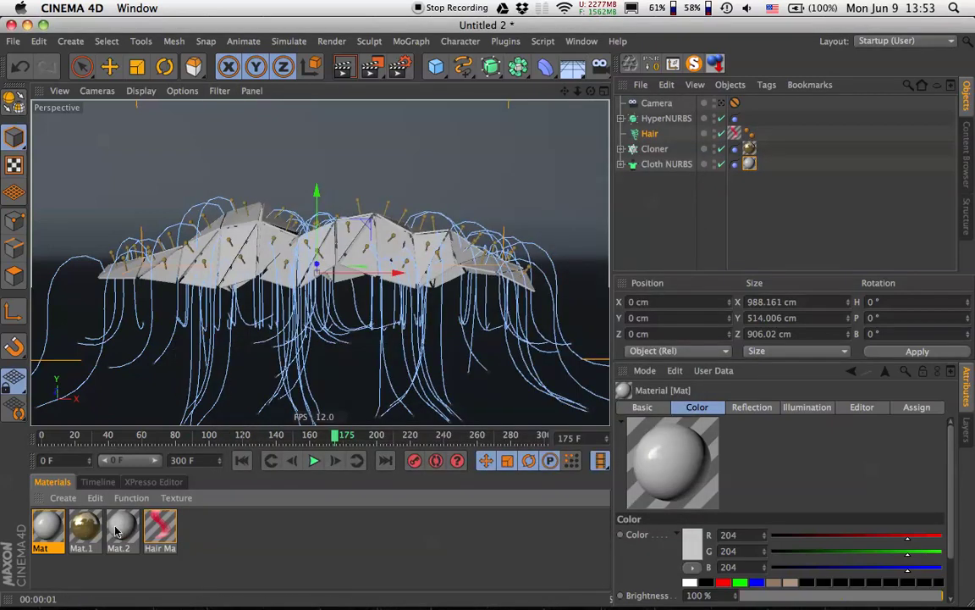
Apply the Mat.2 material to the HyperNURBS backdrop with Cubic projection
drag(121, 534, 666, 120)
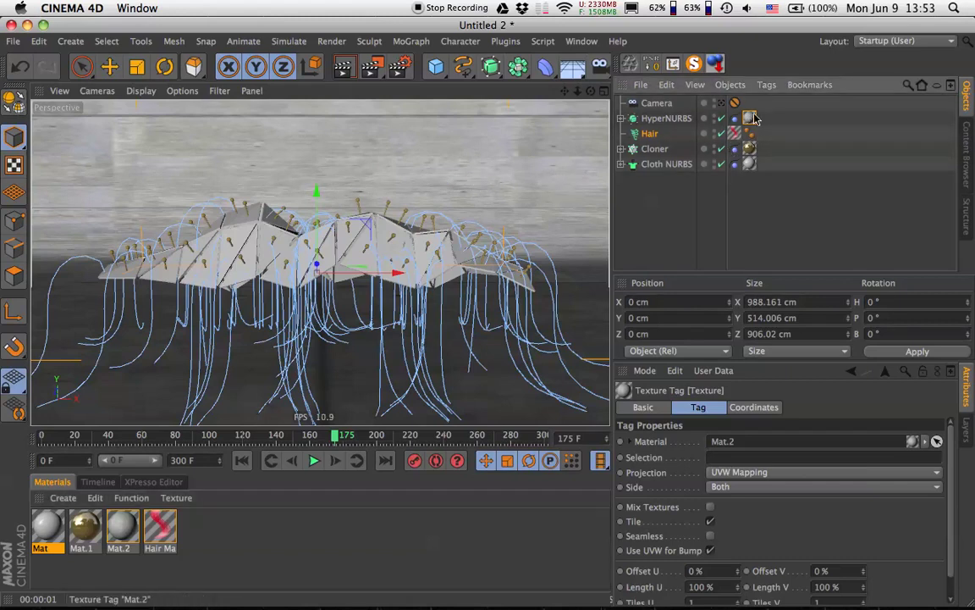
click(766, 472)
click(771, 377)
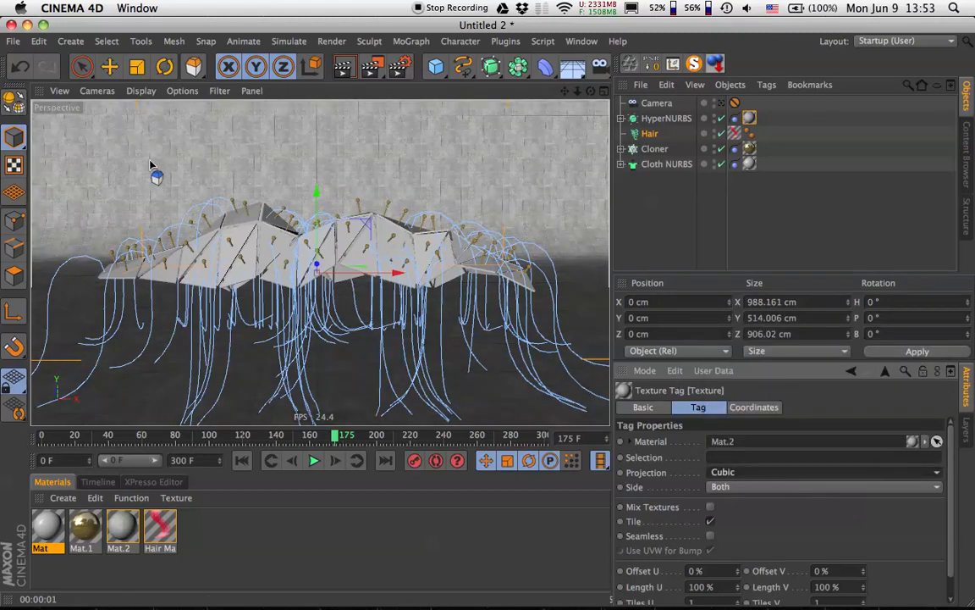
Set the backdrop texture tag's Tiles U and Tiles V to 0.25
scroll(849, 533, down, 1)
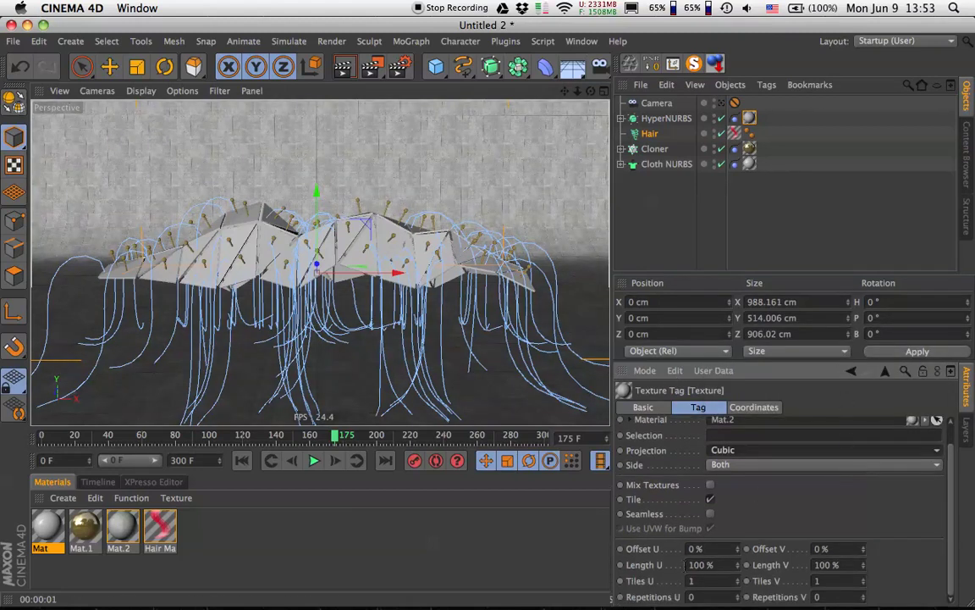
click(692, 580)
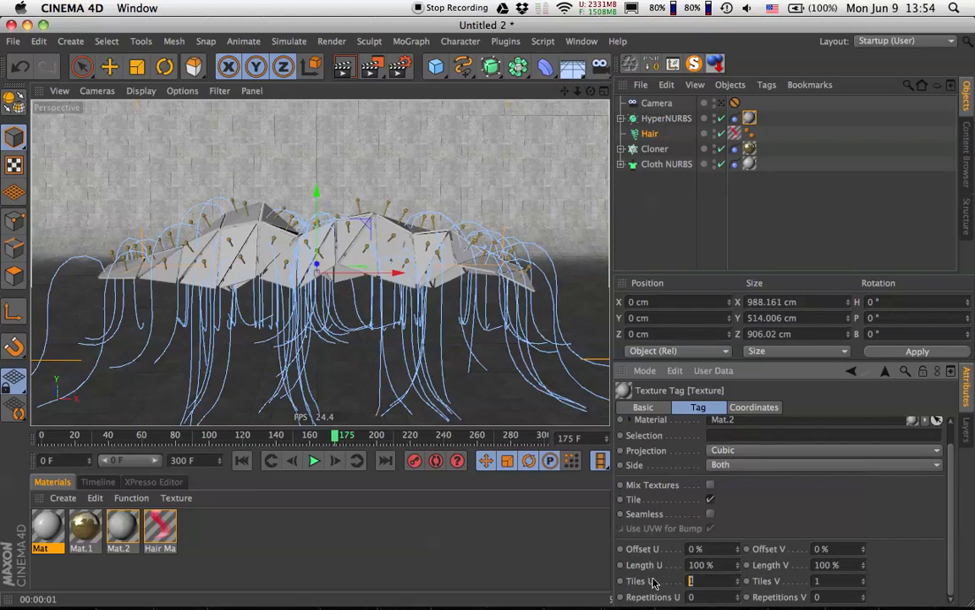
text(.25)
key(Tab)
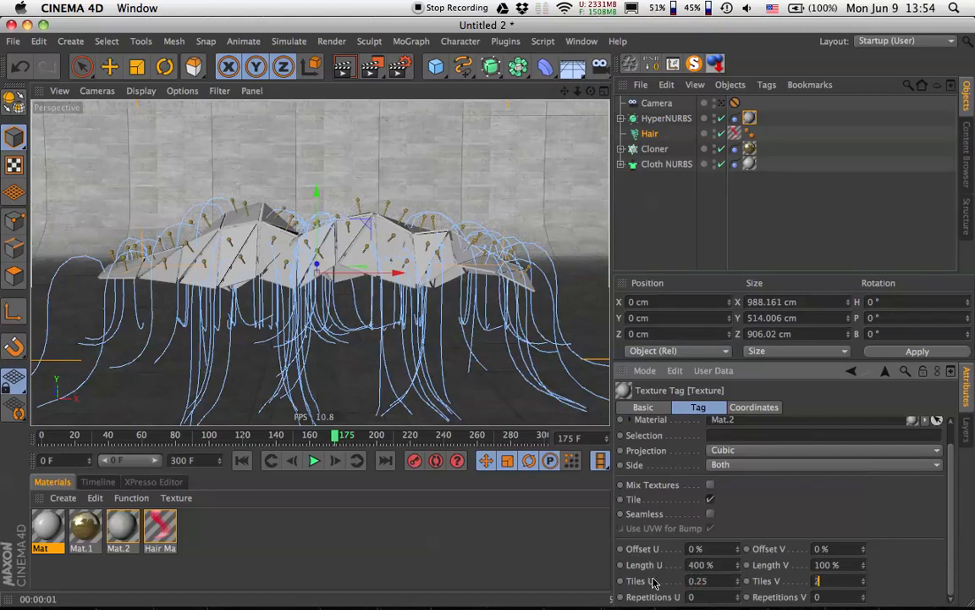
text(.25)
key(Return)
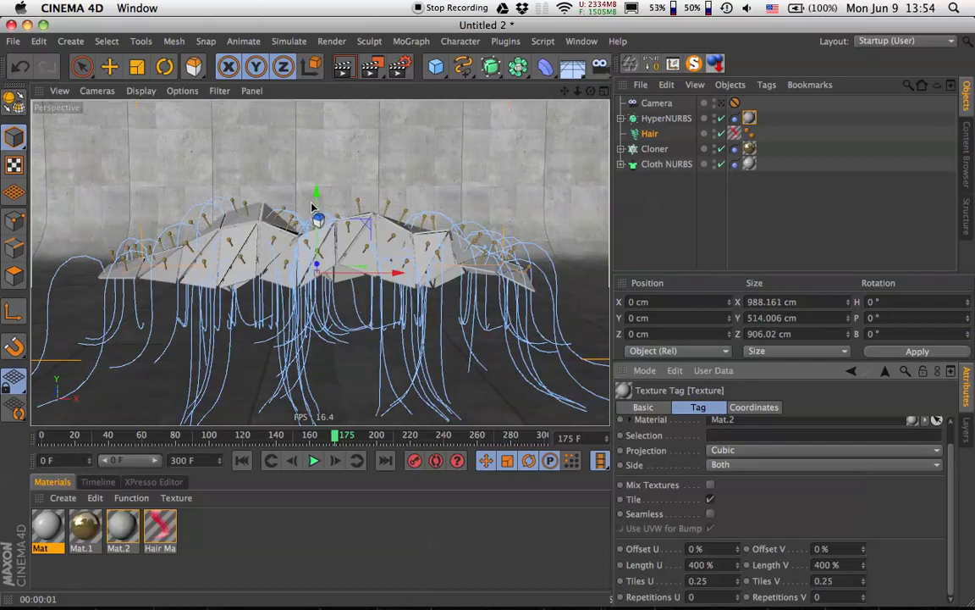
Open the Mat.2 material for editing and review its reflection and specular settings alongside the backdrop in the viewport
double_click(123, 532)
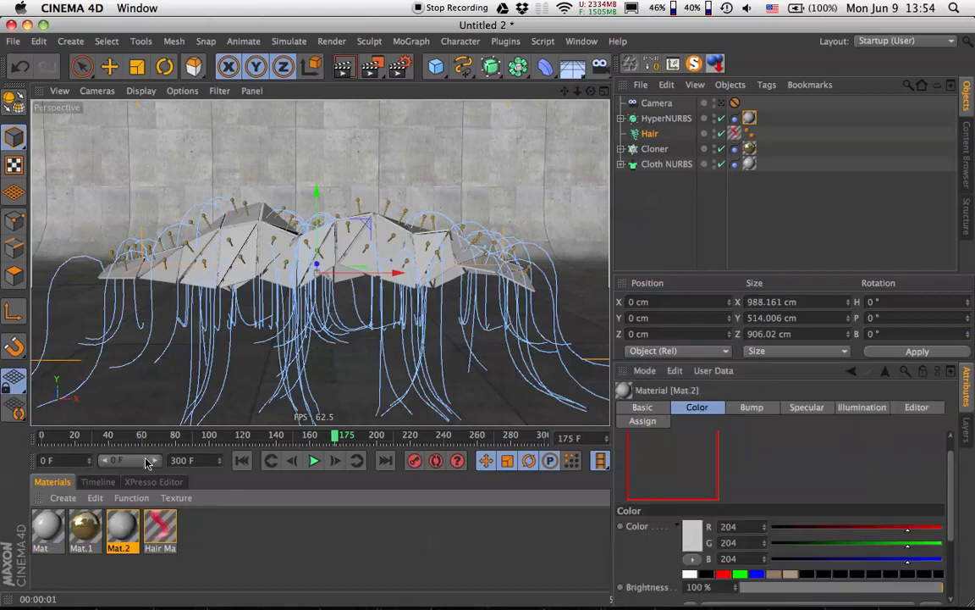
drag(422, 109, 470, 109)
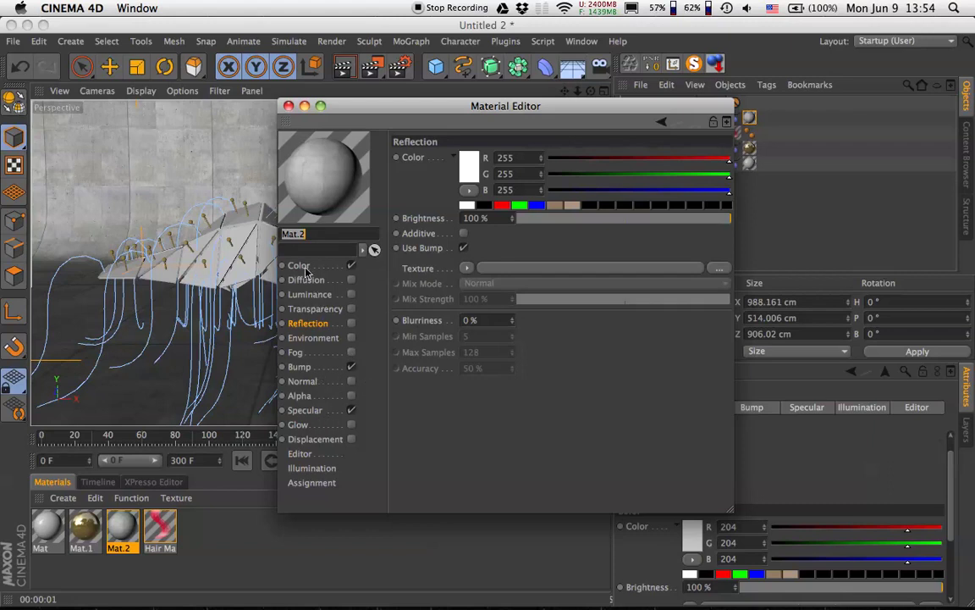
mouse_move(358, 107)
mouse_down()
mouse_move(427, 290)
mouse_move(379, 256)
mouse_move(397, 231)
mouse_move(399, 104)
mouse_move(378, 91)
mouse_move(370, 123)
mouse_up()
drag(217, 209, 162, 206)
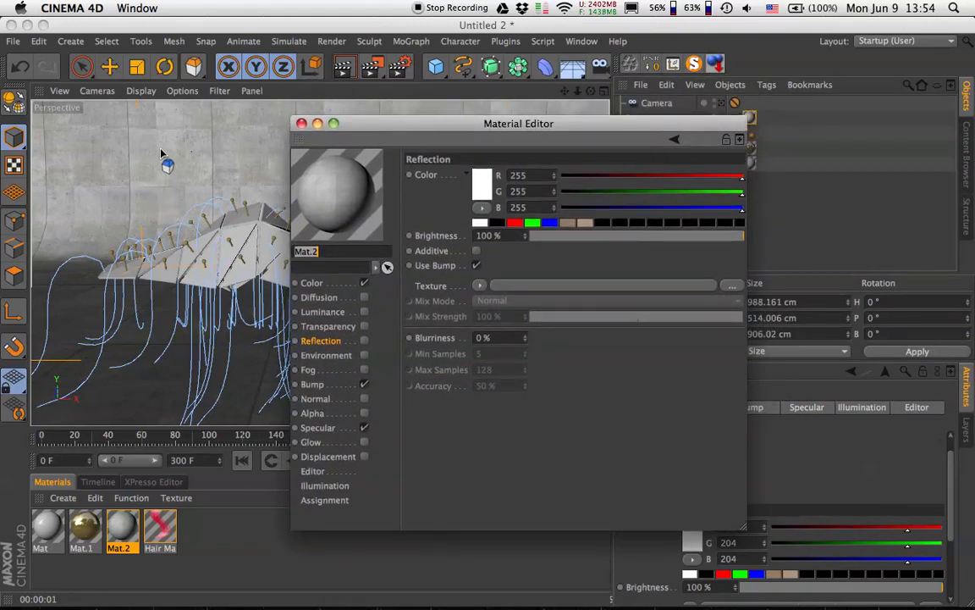
drag(328, 123, 497, 123)
drag(309, 231, 249, 171)
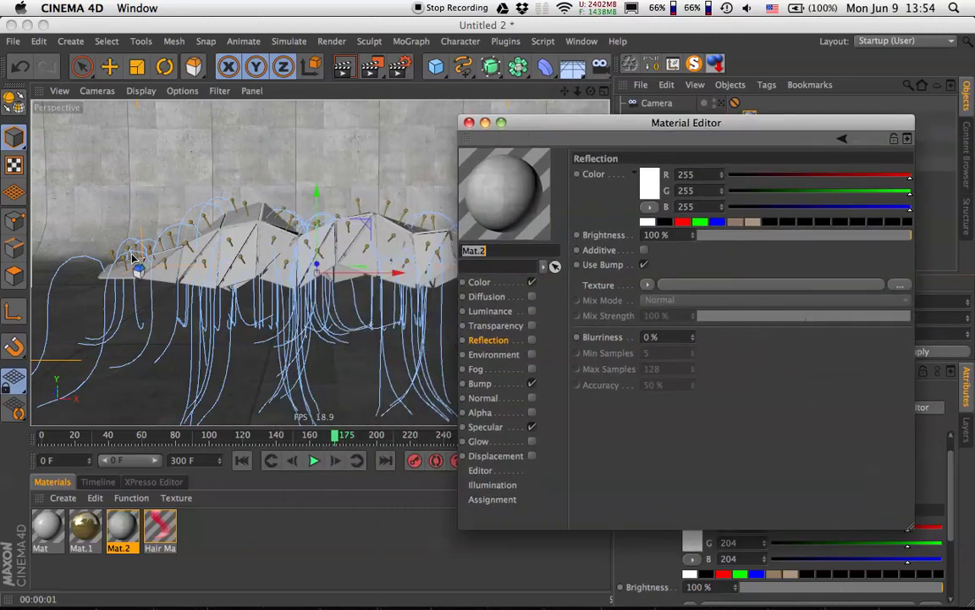
drag(542, 120, 387, 111)
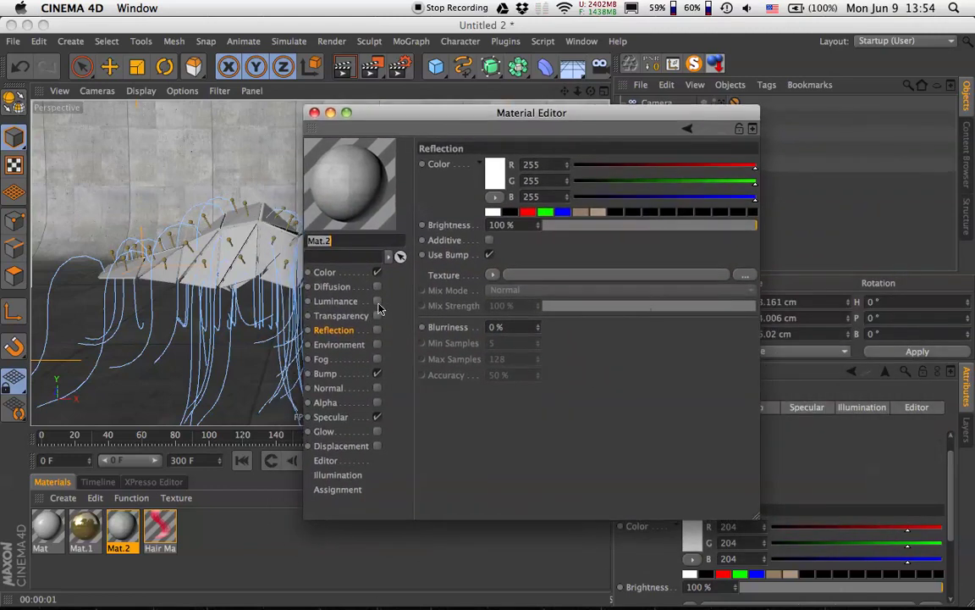
click(335, 418)
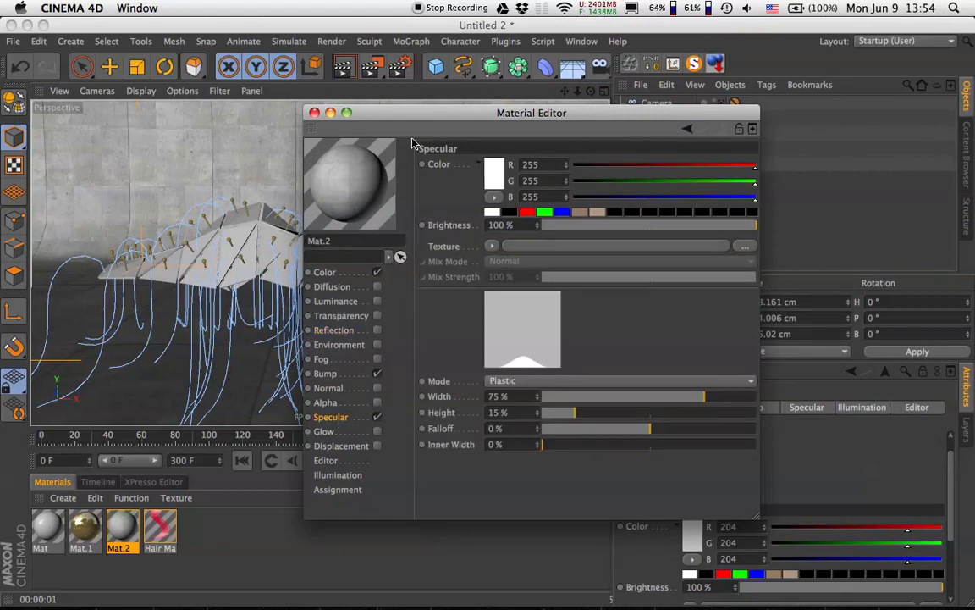
drag(396, 113, 399, 91)
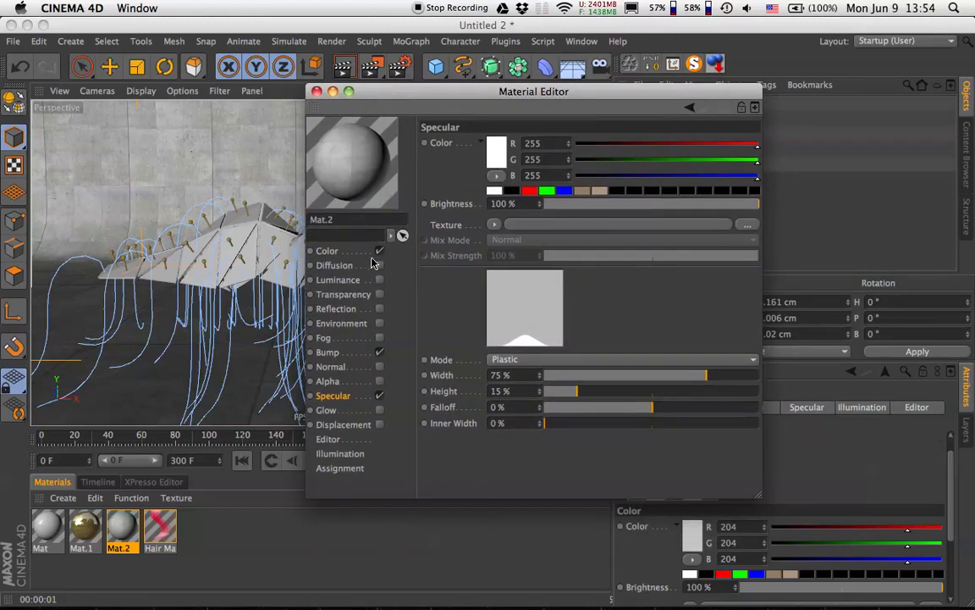
Switch to Chrome and Preview to examine the reference artwork and the finished render abstract_everydayallweekallyear_tut.jpg
key(super+Tab)
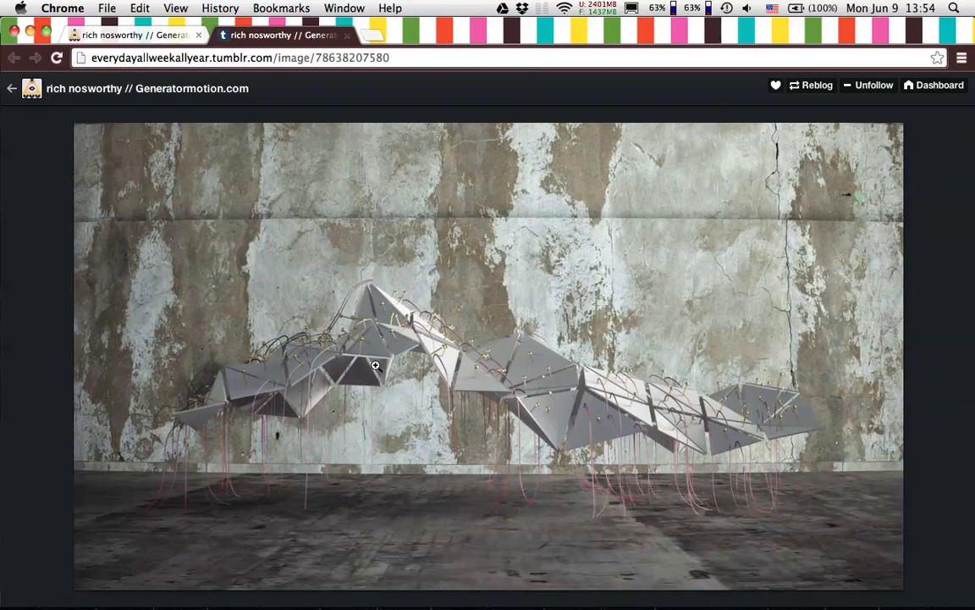
click(139, 570)
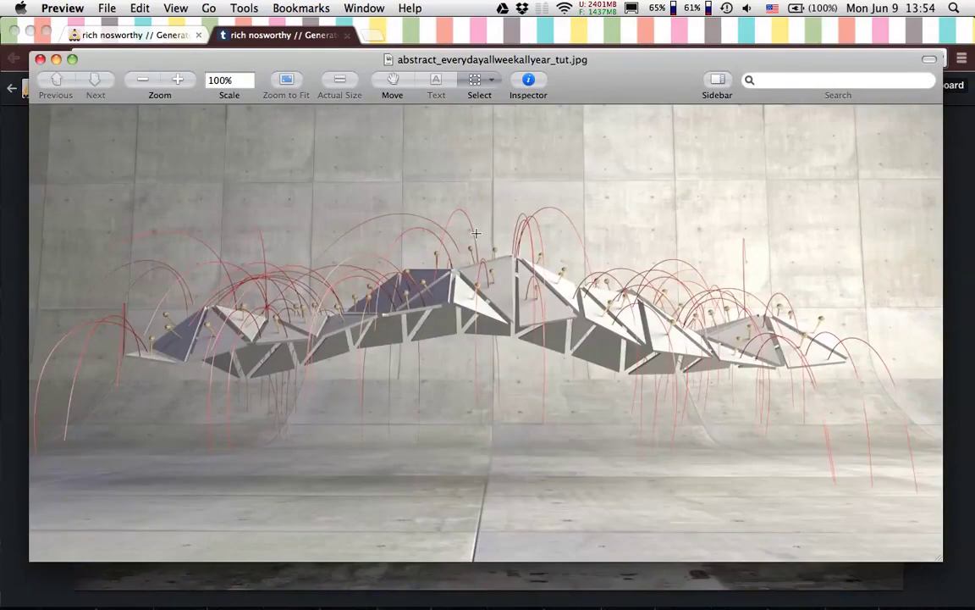
drag(591, 80, 596, 95)
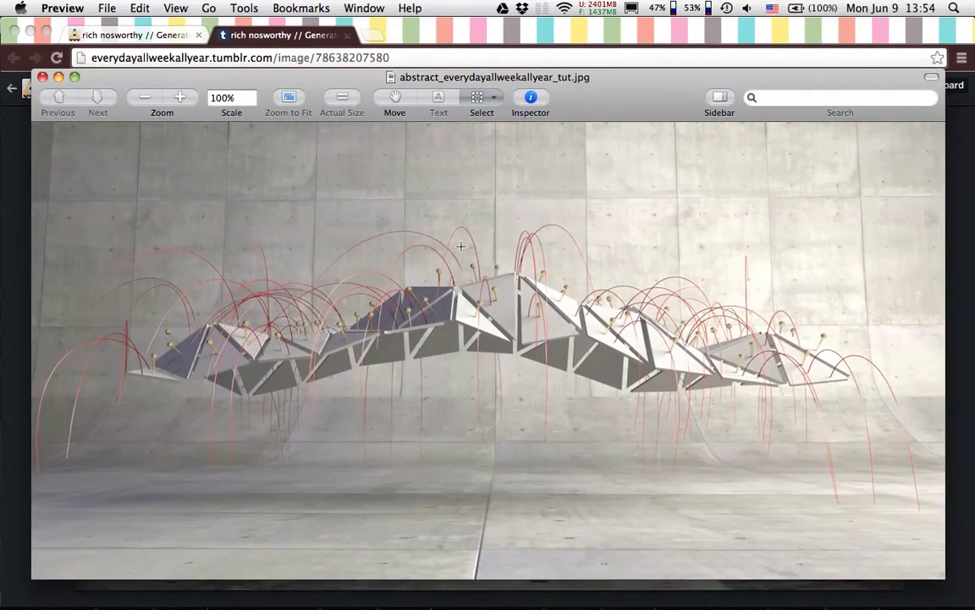
drag(611, 81, 612, 83)
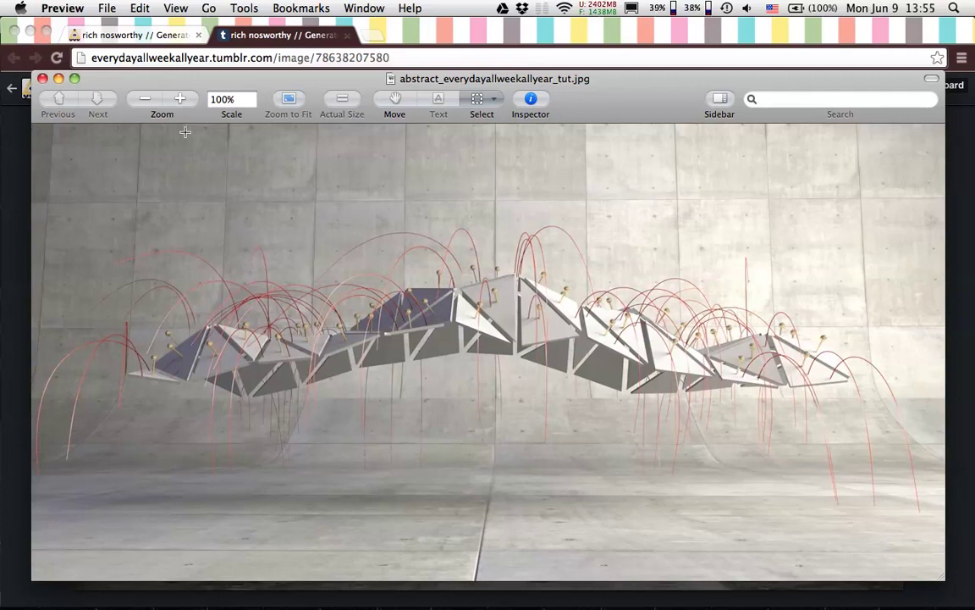
drag(204, 74, 189, 74)
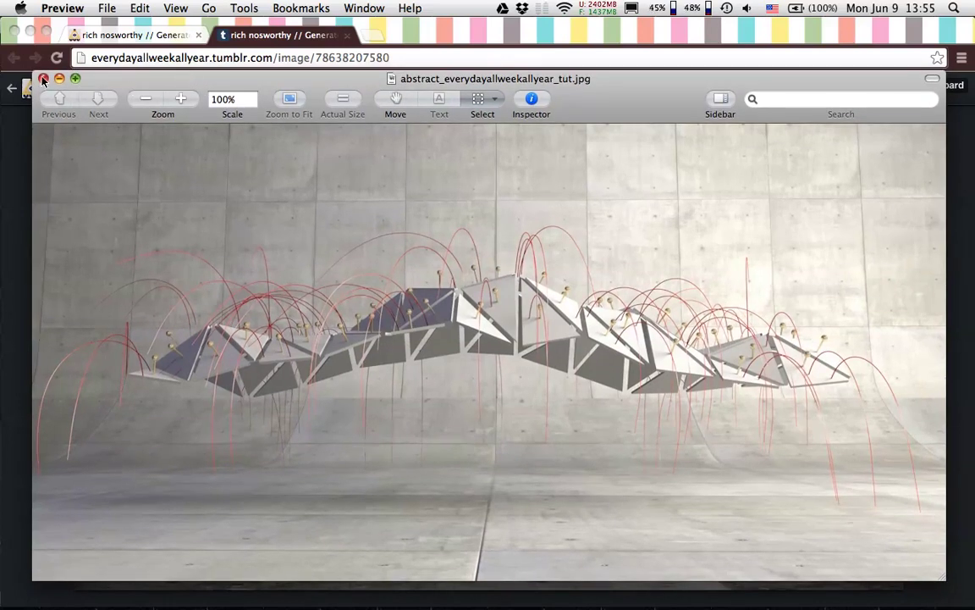
Switch back to Cinema 4D, set the renderer to Physical in the render settings and review its sampling quality options
mouse_move(284, 608)
click(556, 573)
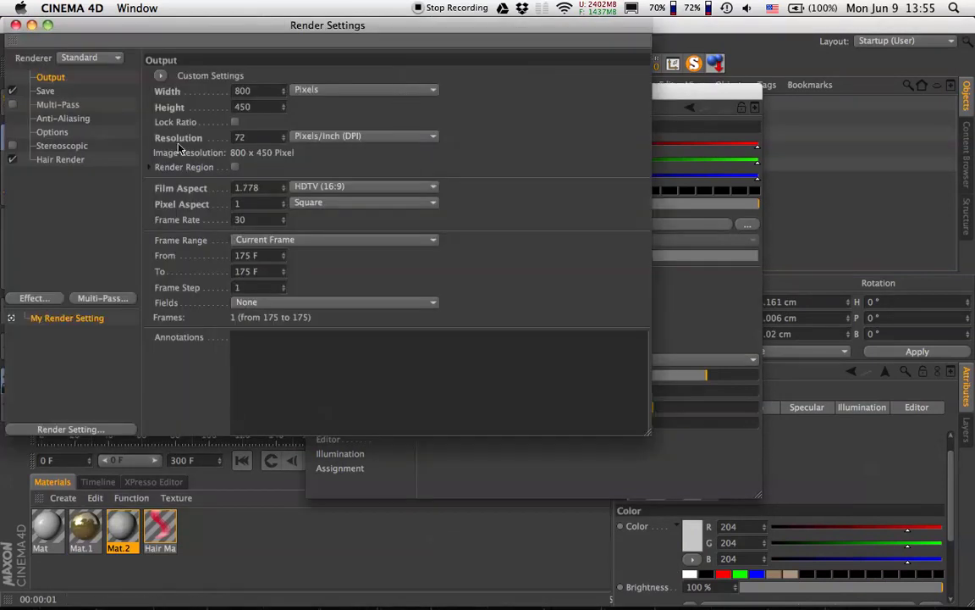
click(90, 57)
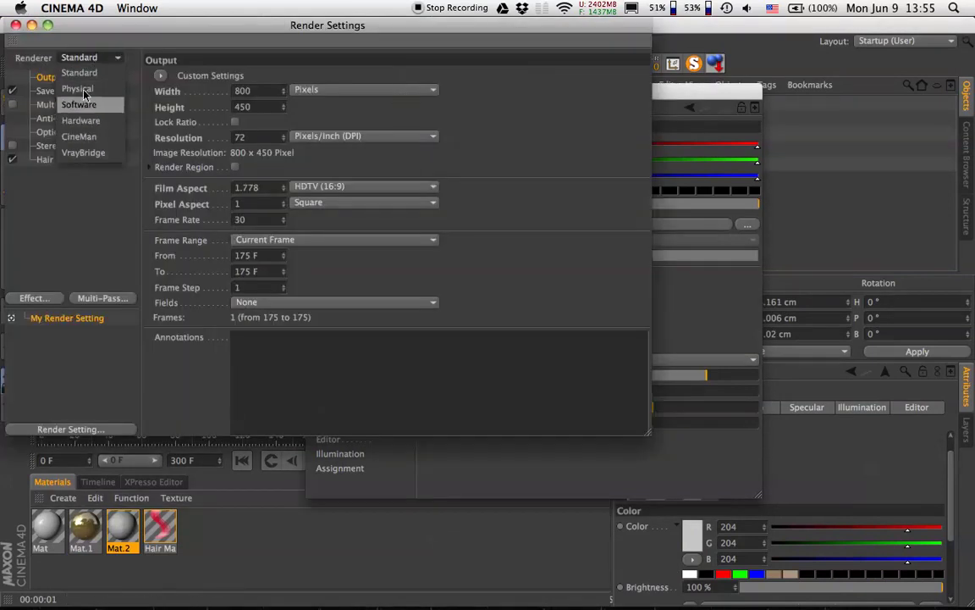
click(77, 88)
click(52, 160)
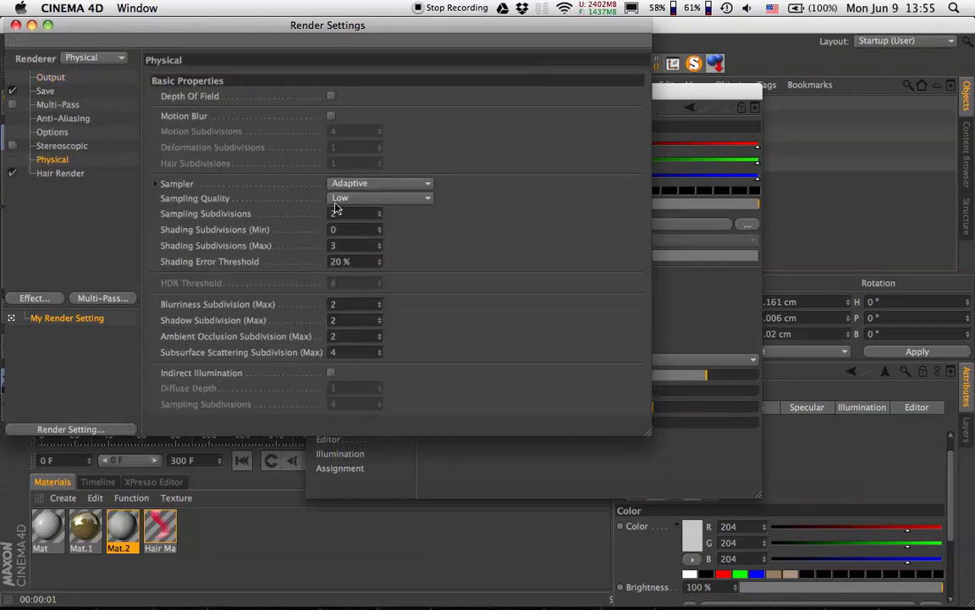
click(398, 199)
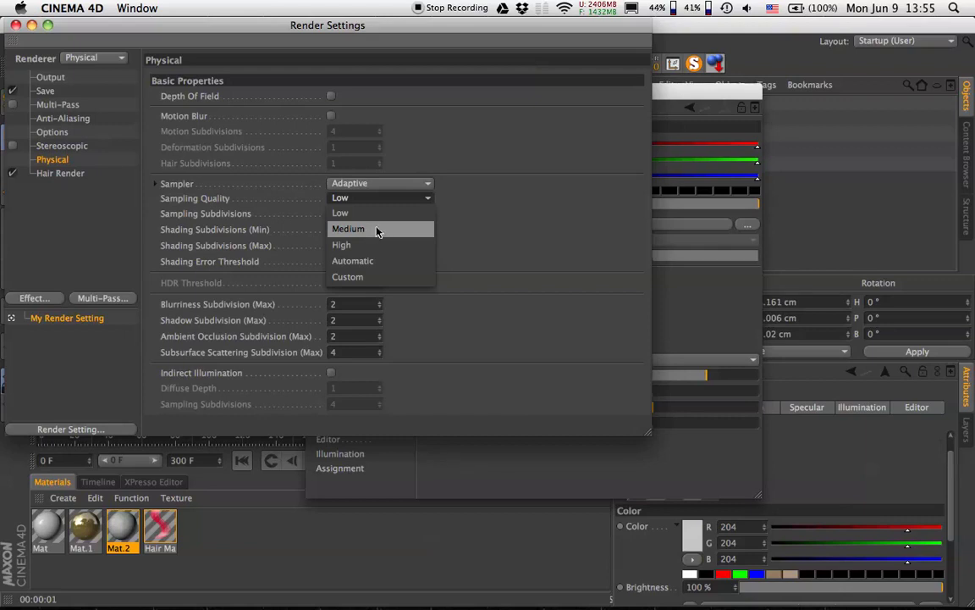
click(521, 216)
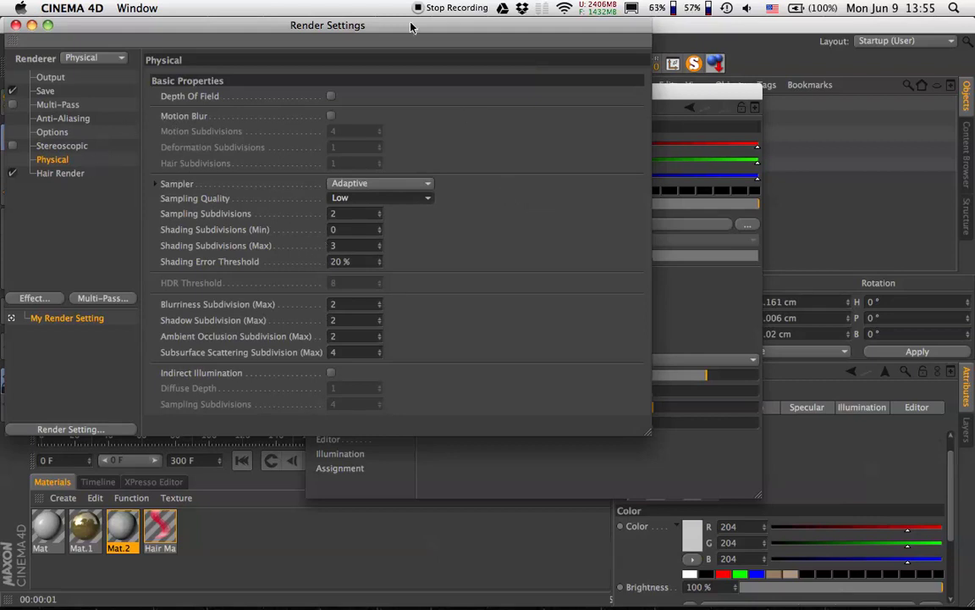
drag(410, 28, 520, 10)
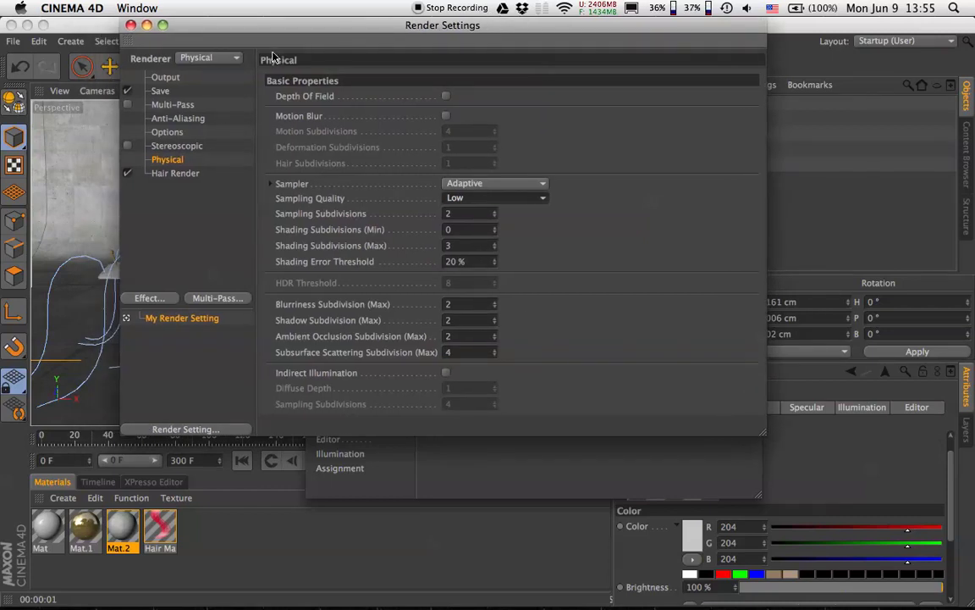
click(131, 24)
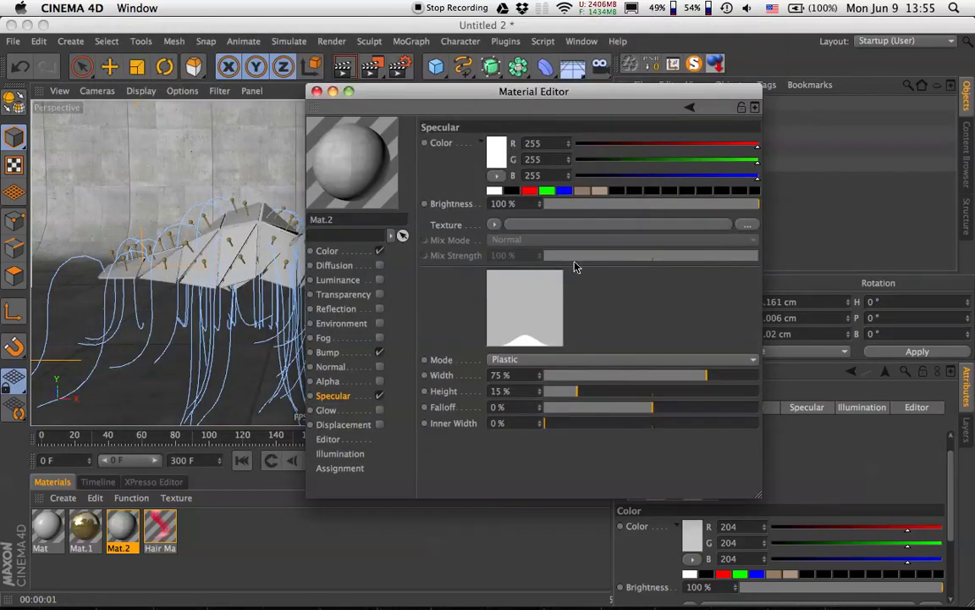
Examine the Concrete.jpg texture in Mat.2's colour channel in an enlarged preview window
drag(396, 90, 618, 113)
click(507, 267)
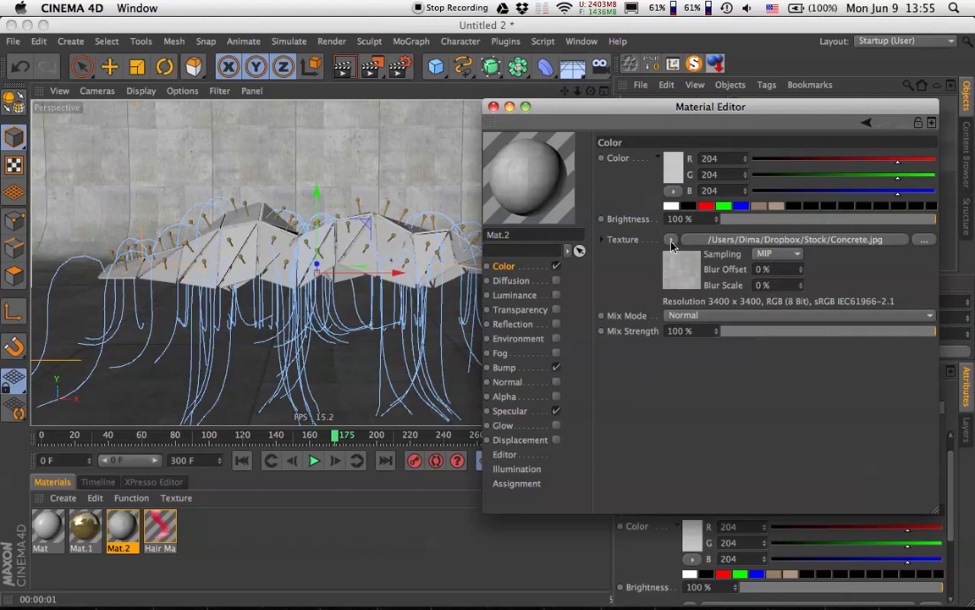
drag(686, 113, 621, 99)
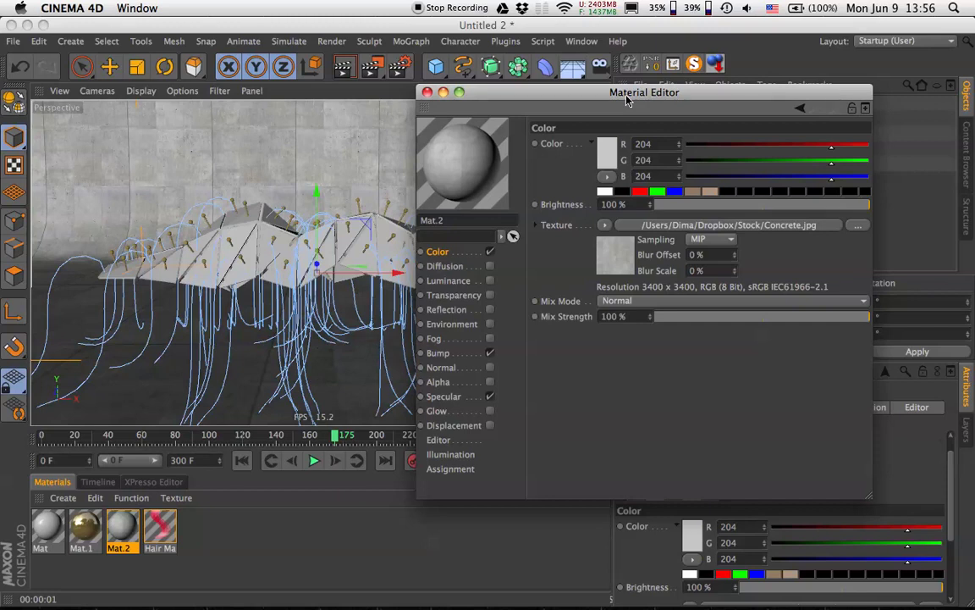
click(630, 262)
right_click(596, 170)
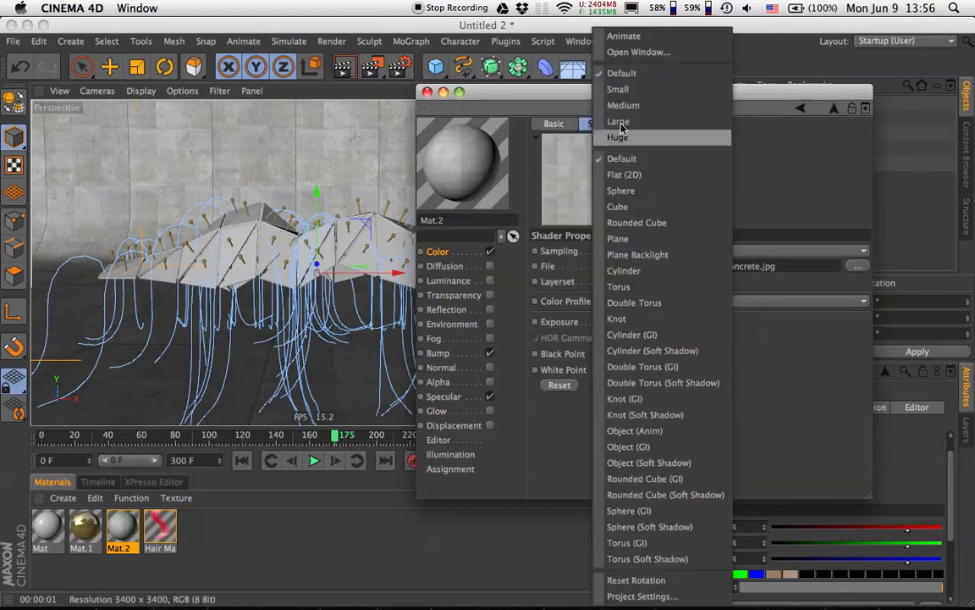
click(639, 52)
drag(675, 98, 972, 555)
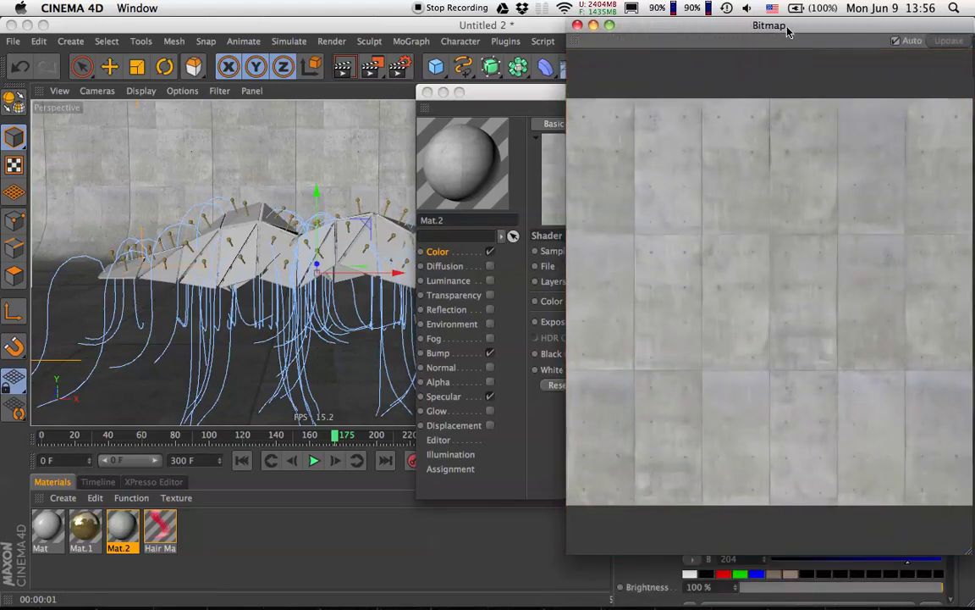
drag(792, 28, 673, 28)
drag(852, 552, 938, 552)
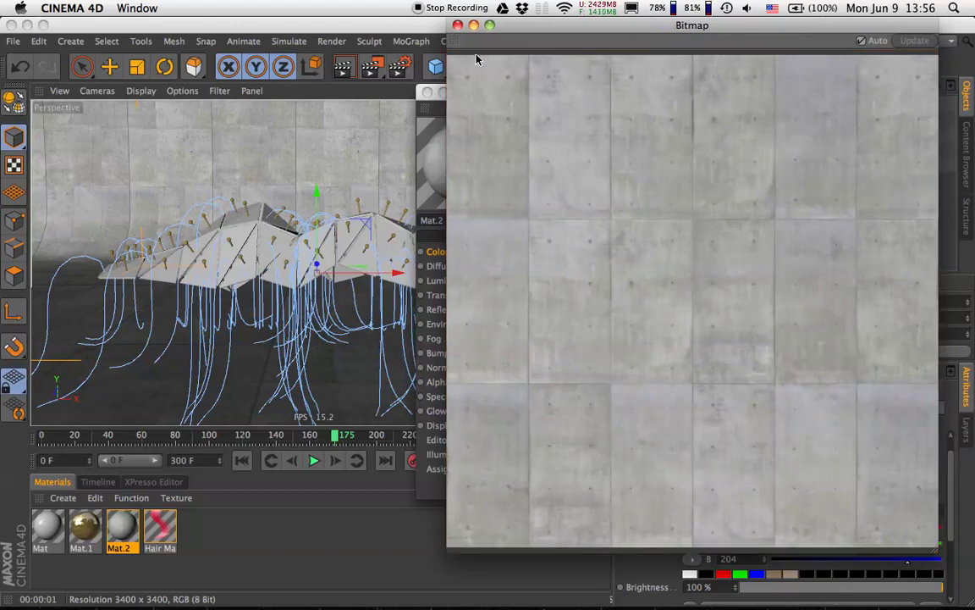
click(457, 25)
Examine the ConcreteBump.jpg texture in Mat.2's bump channel in an enlarged preview window
click(446, 354)
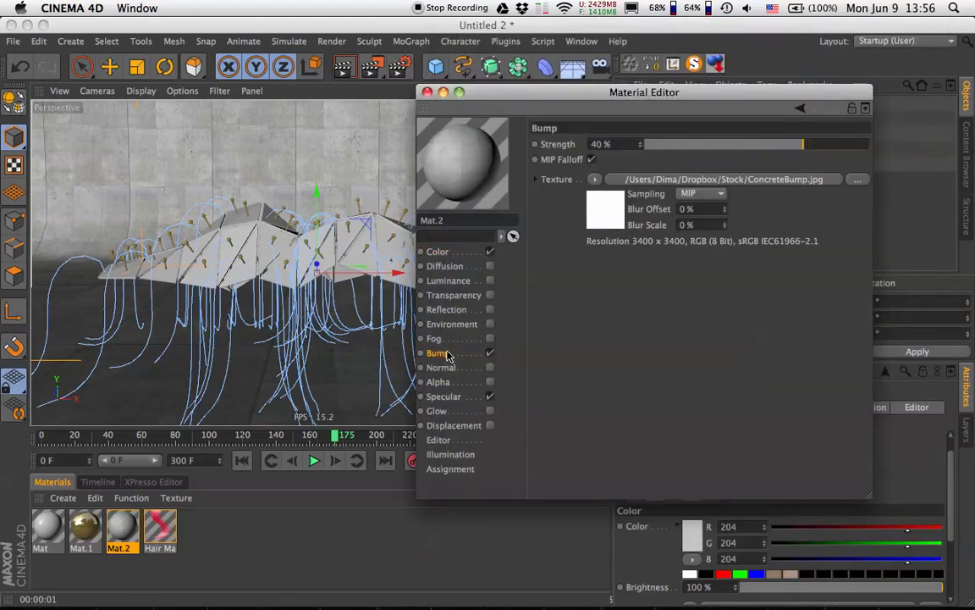
click(603, 207)
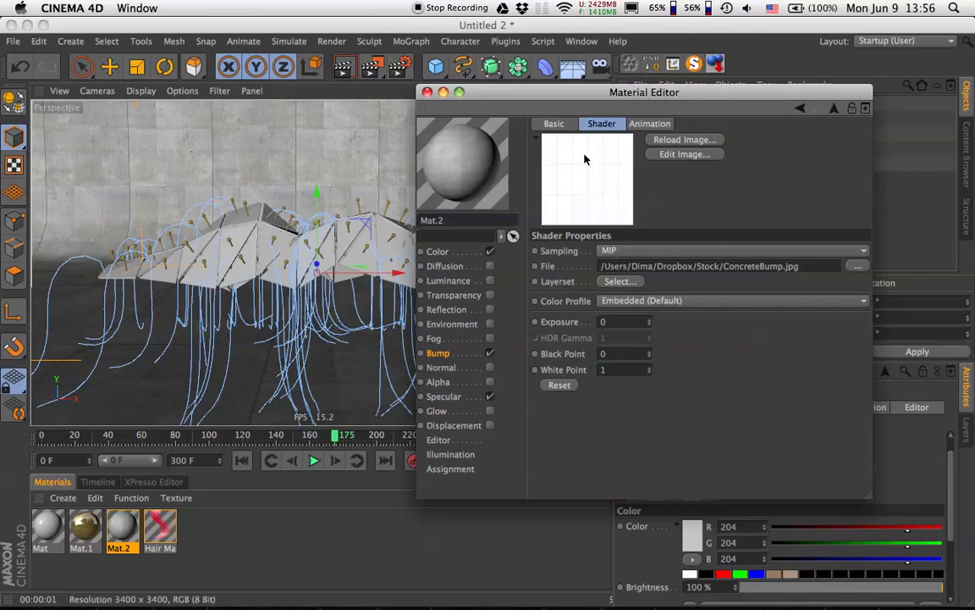
right_click(593, 208)
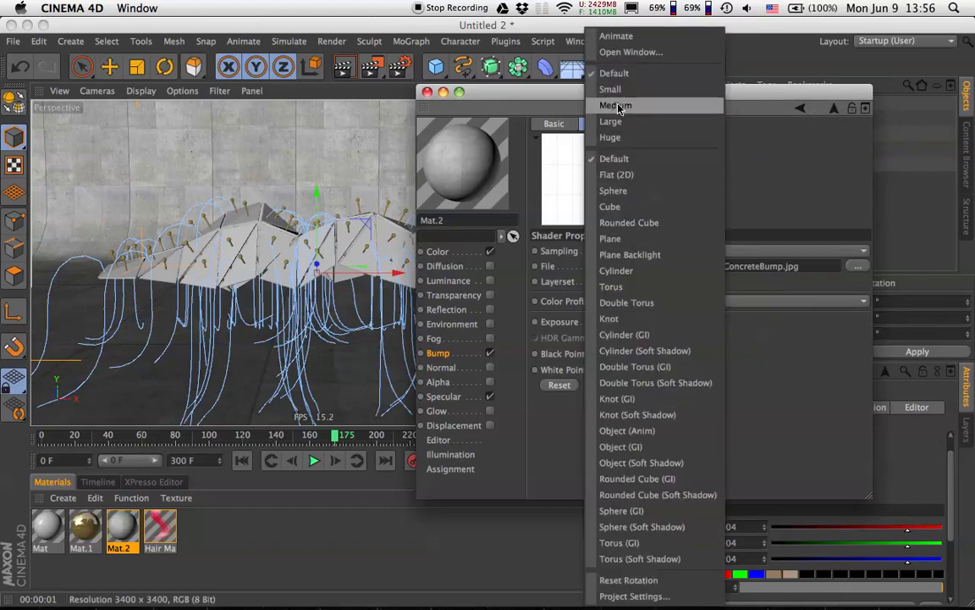
click(631, 53)
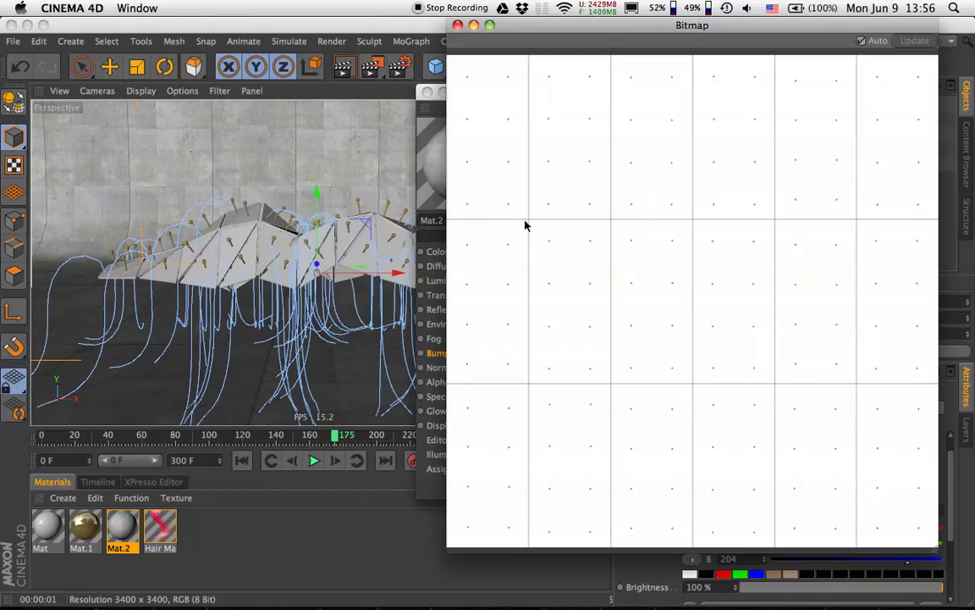
click(458, 25)
Review the width, height and falloff of Mat.2's specular channel, and close the material editor
click(499, 396)
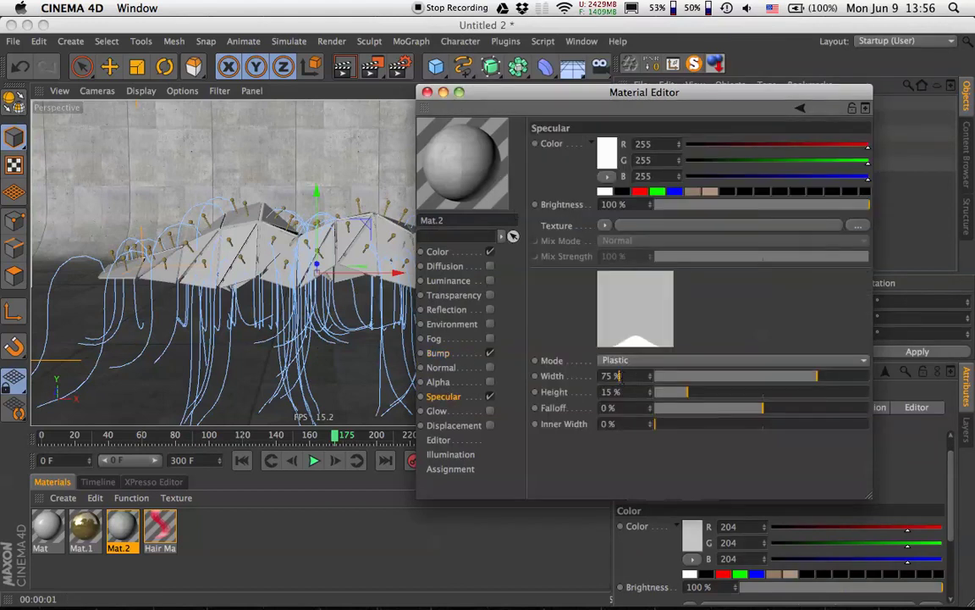
click(618, 375)
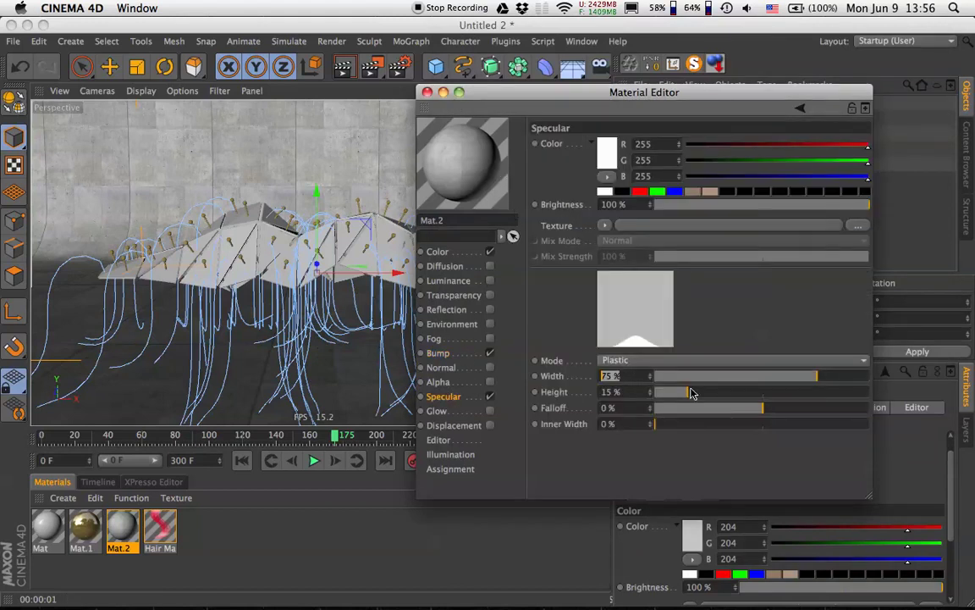
click(634, 409)
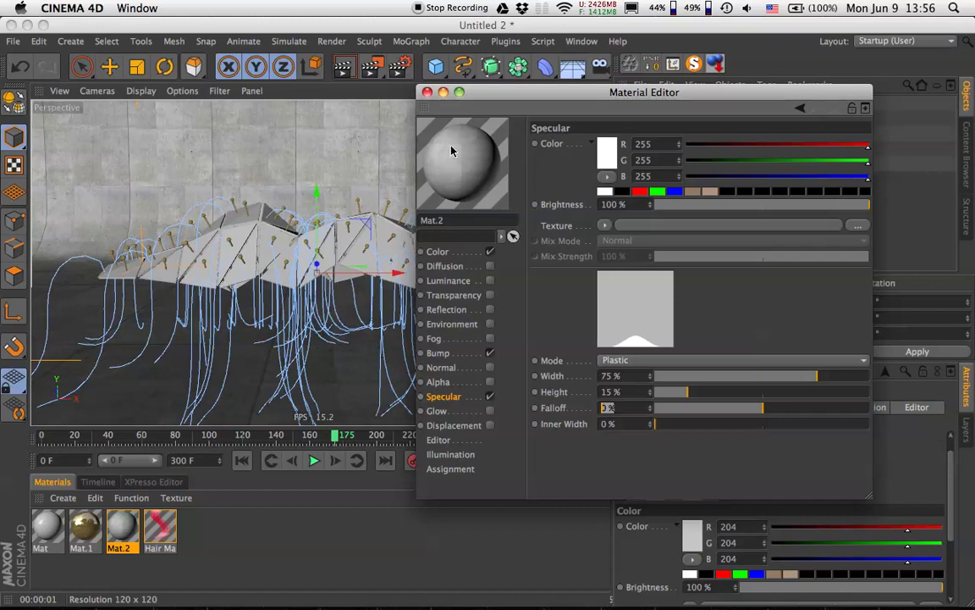
click(427, 92)
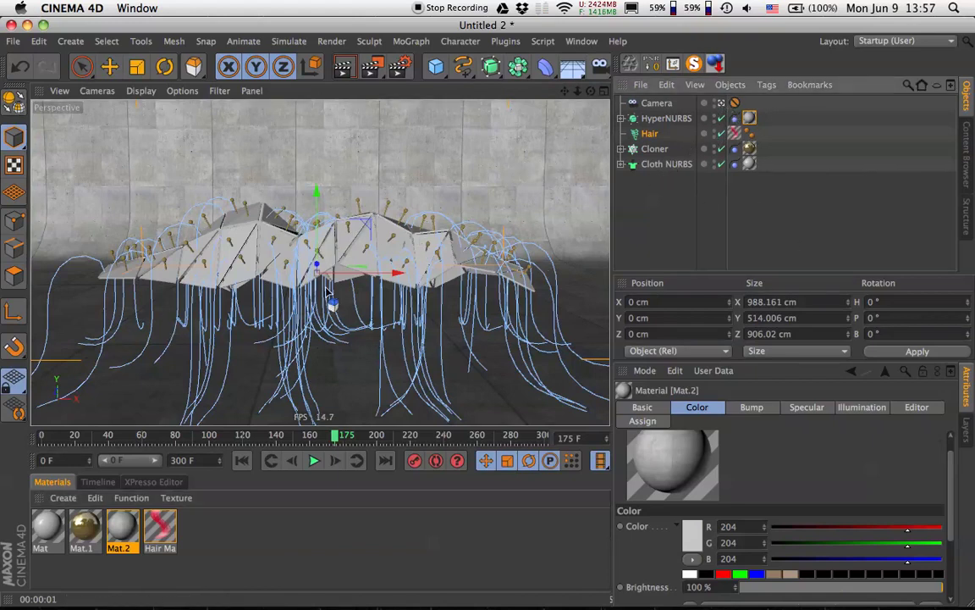
Add the Overhead Softbox light preset from the Content Browser presets to the scene
click(971, 157)
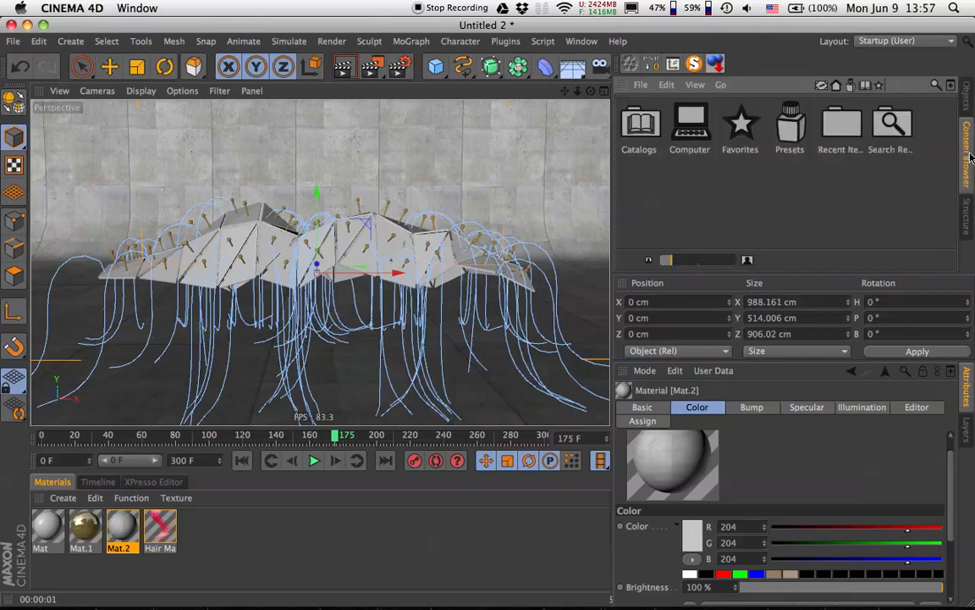
double_click(791, 125)
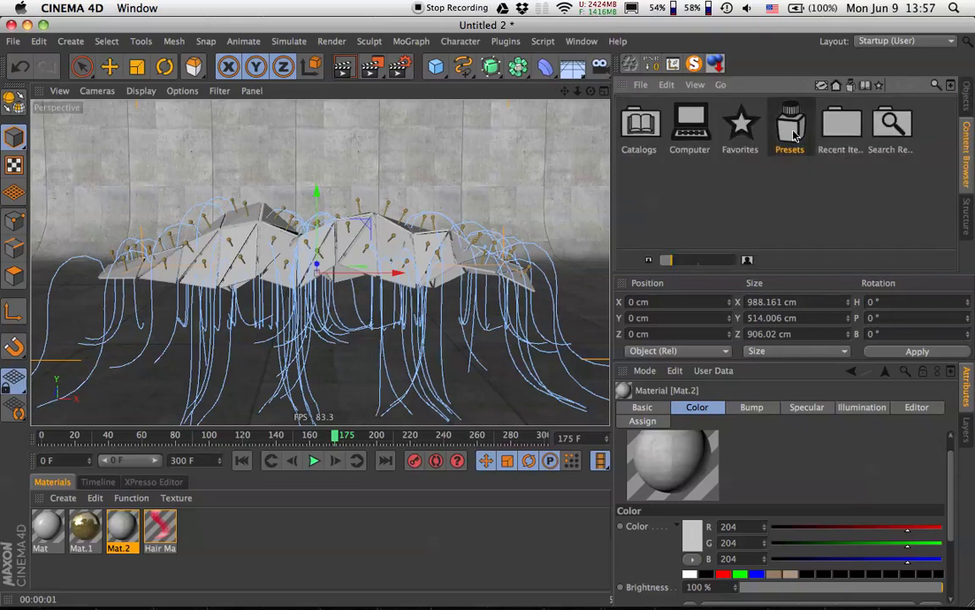
double_click(841, 123)
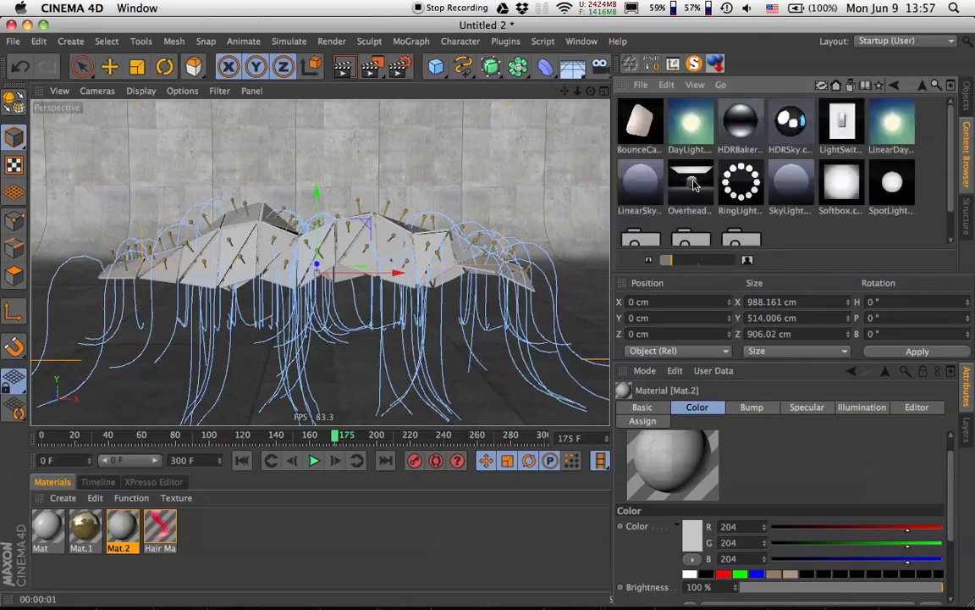
double_click(693, 184)
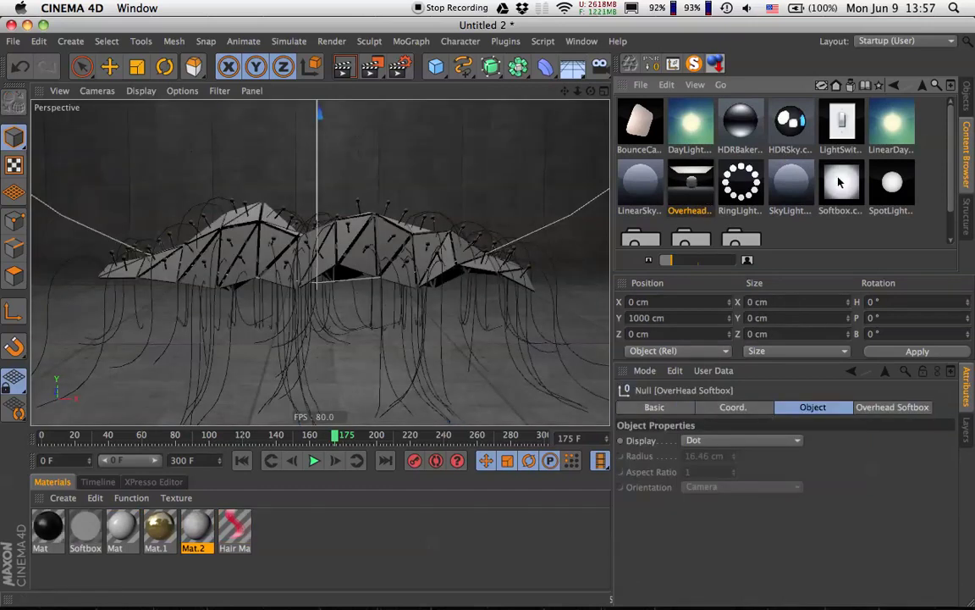
click(857, 168)
click(966, 95)
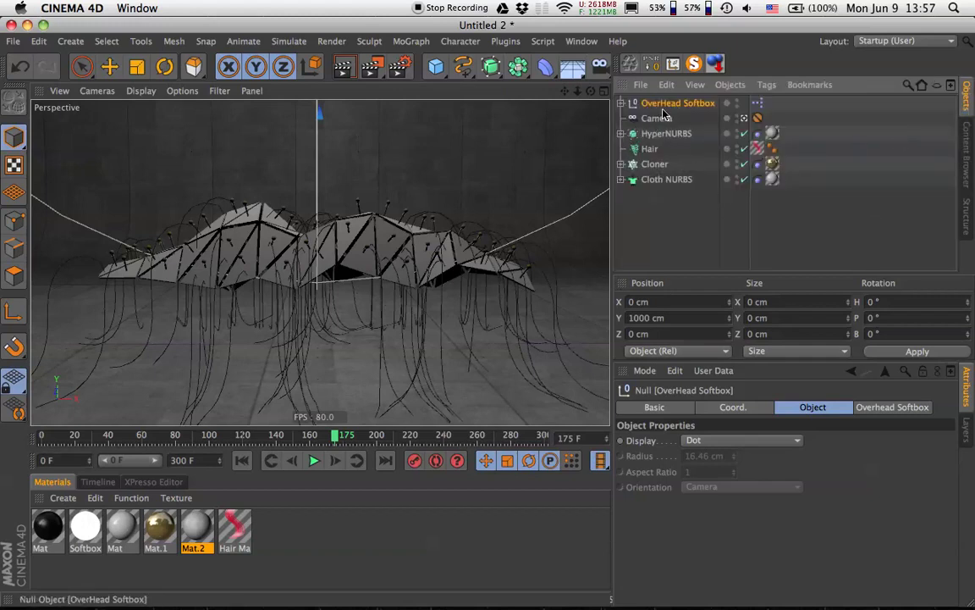
Add the Softbox light preset from the same preset collection to the scene
click(967, 153)
double_click(844, 183)
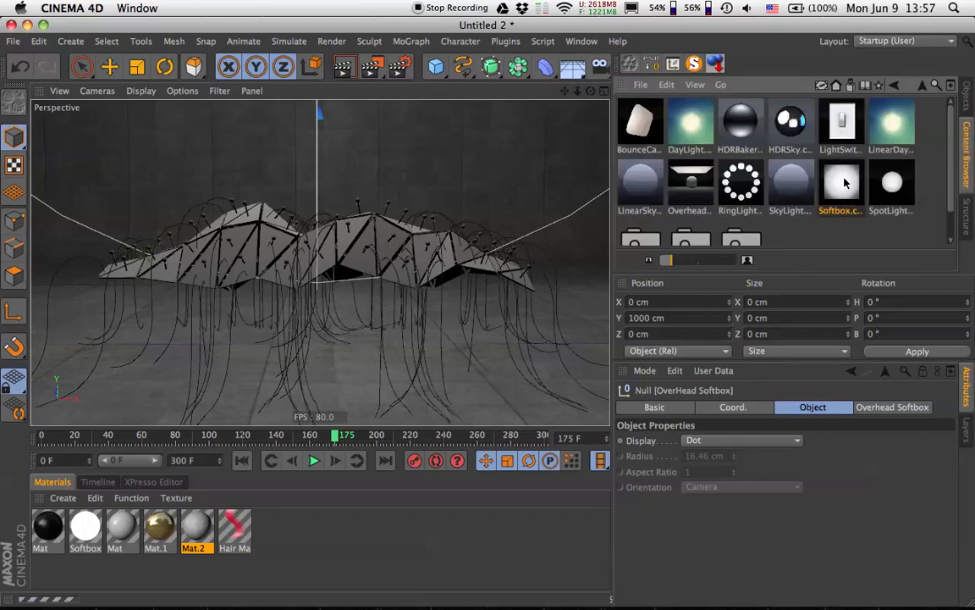
click(967, 93)
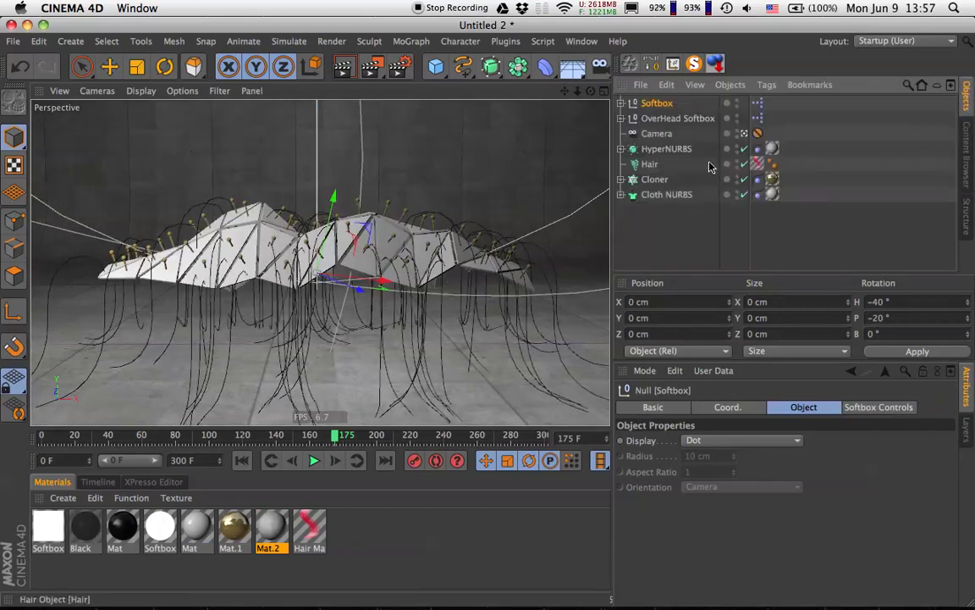
Turn off Seen By Camera for the OverHead Softbox light
click(678, 119)
click(894, 407)
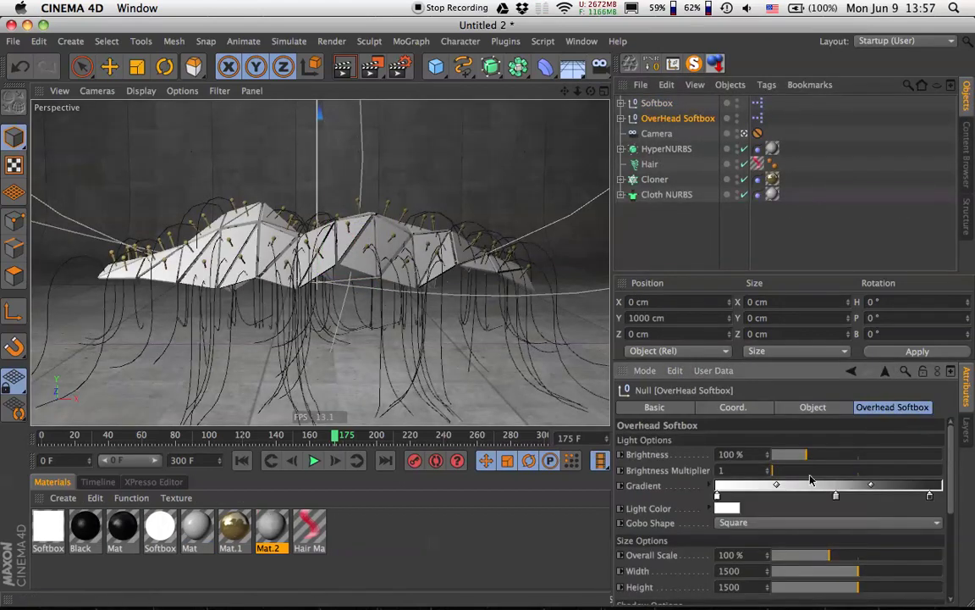
scroll(762, 525, down, 5)
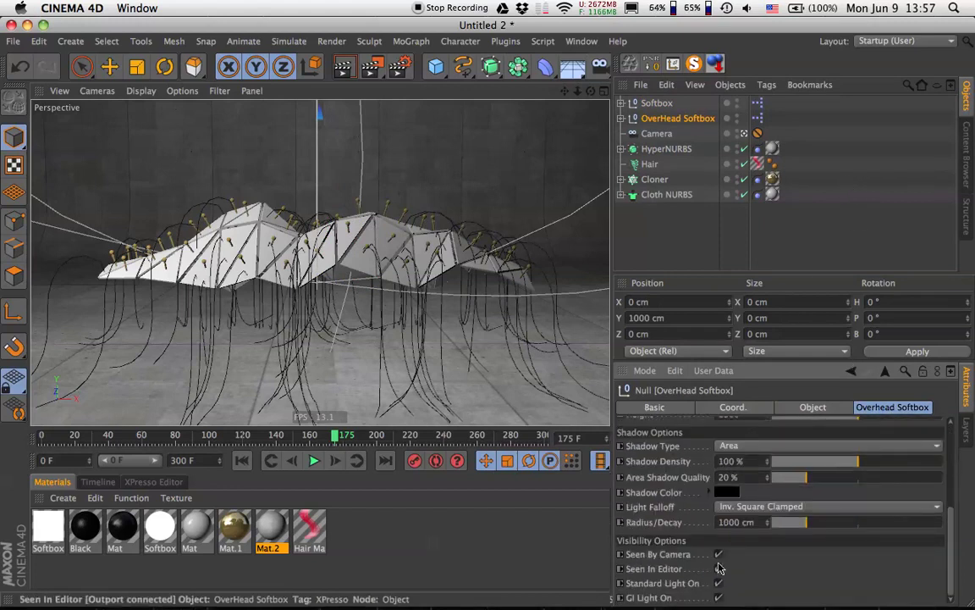
click(718, 555)
Set the OverHead Softbox's brightness to 150%
scroll(750, 568, up, 2)
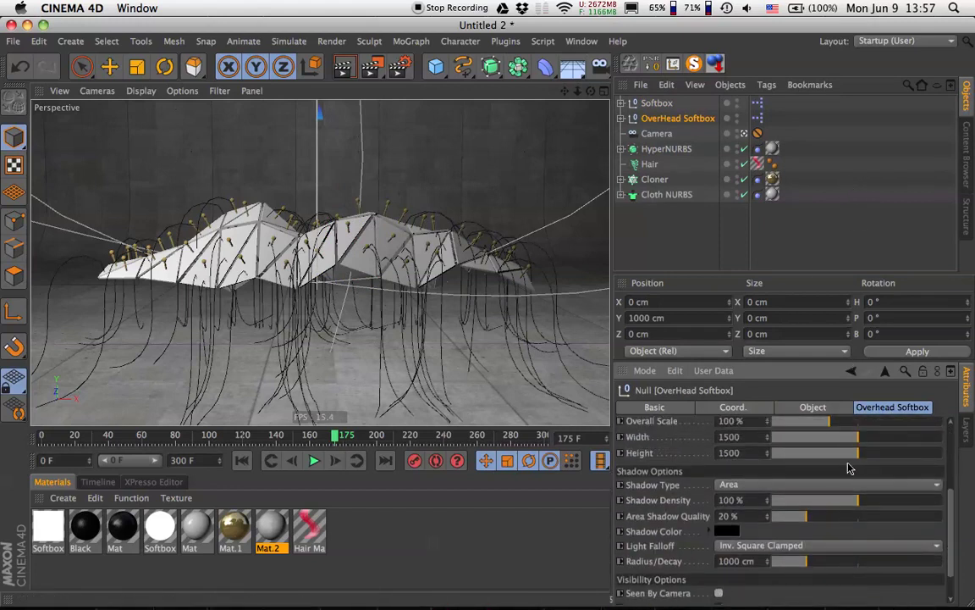
scroll(849, 491, up, 4)
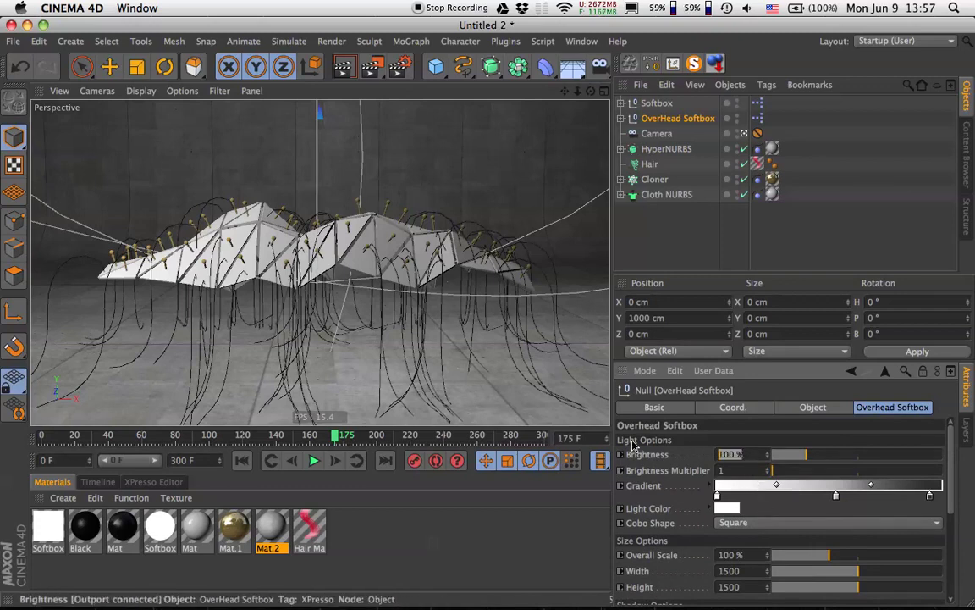
text(150)
key(Return)
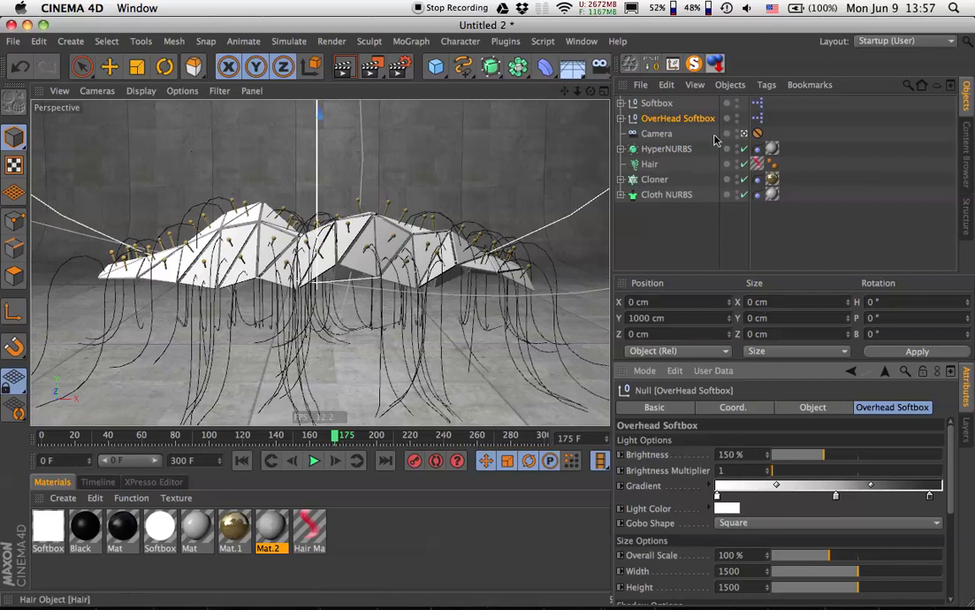
Leave the scene camera's view and enlarge the Softbox light to an overall scale of 300%
click(657, 104)
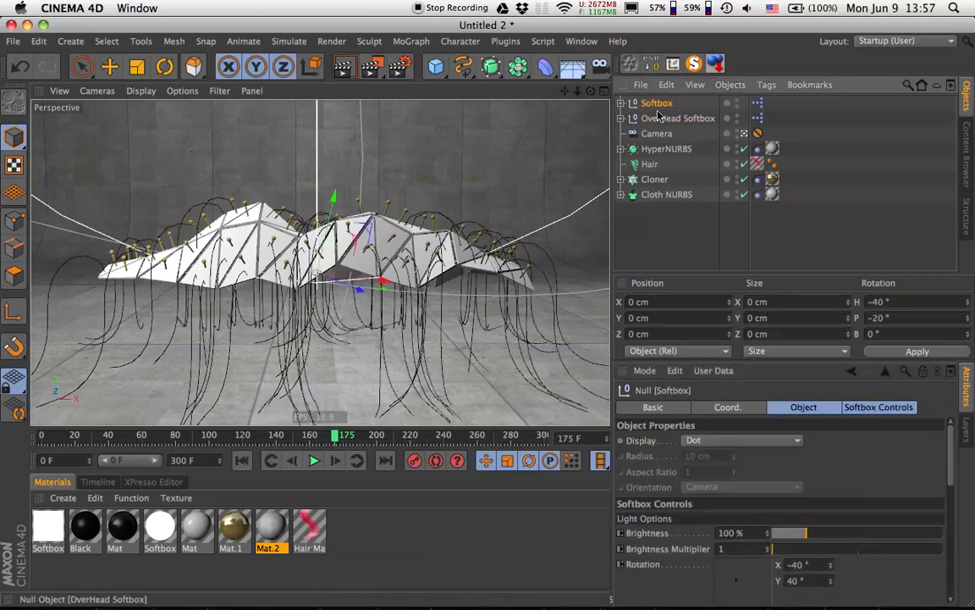
click(744, 135)
alt+drag(490, 255, 367, 212)
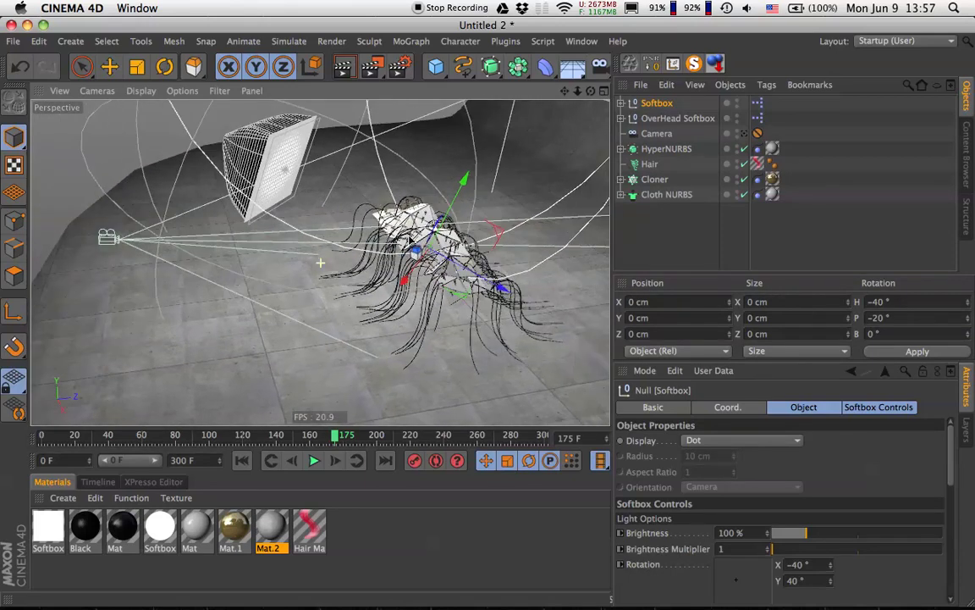
scroll(859, 584, down, 10)
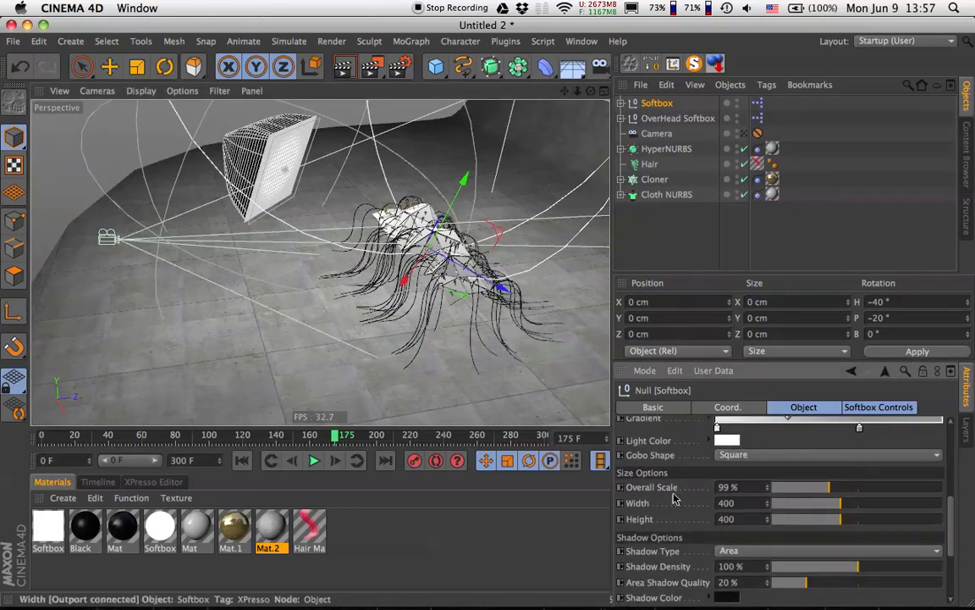
drag(776, 489, 942, 490)
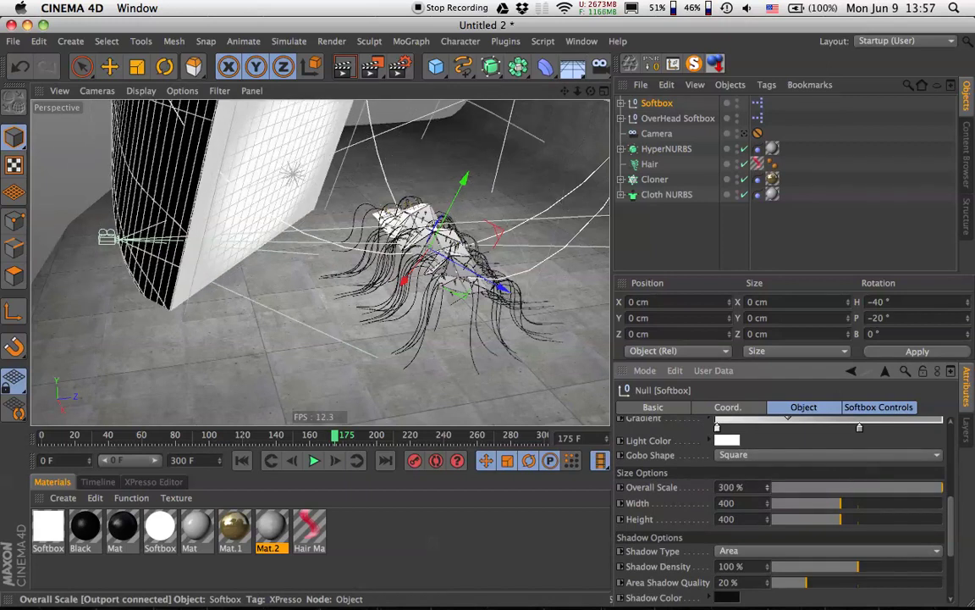
Move the Softbox light farther from the hair object by setting its distance to 1215
alt+drag(416, 267, 419, 239)
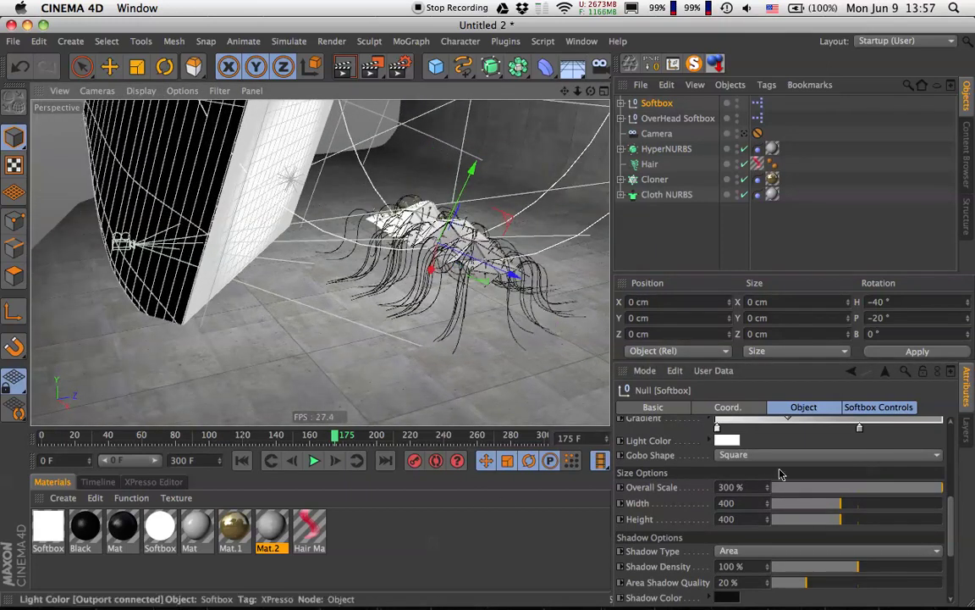
drag(810, 435, 807, 575)
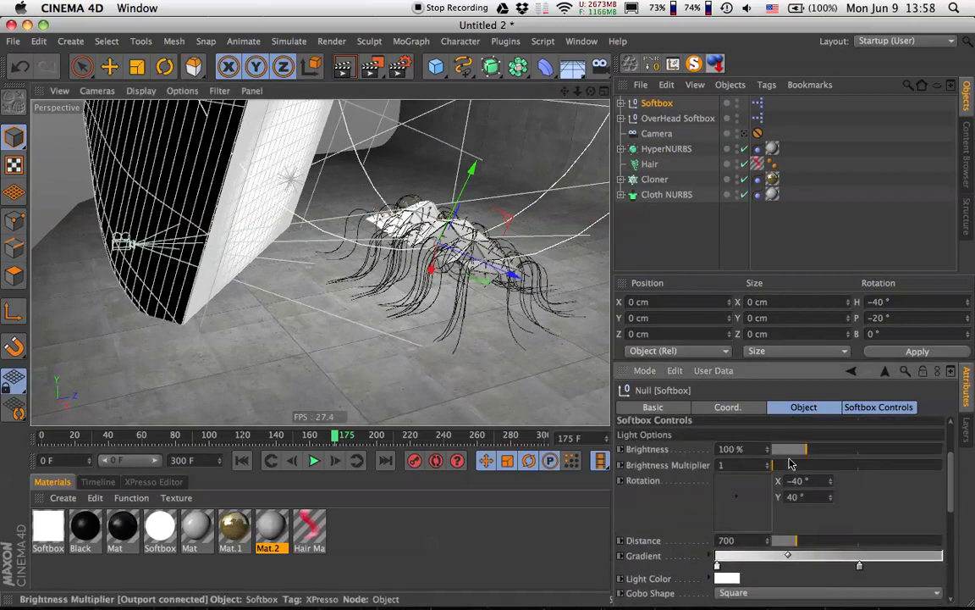
drag(767, 542, 852, 534)
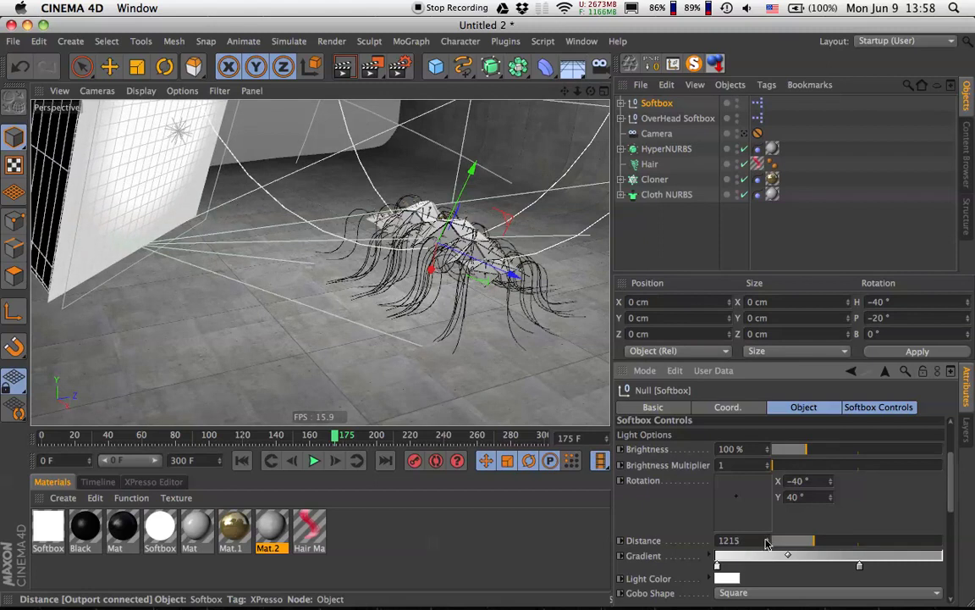
Change the Softbox's light color to a warm orange with hue 35° and RGB 242, 209, 164
click(733, 578)
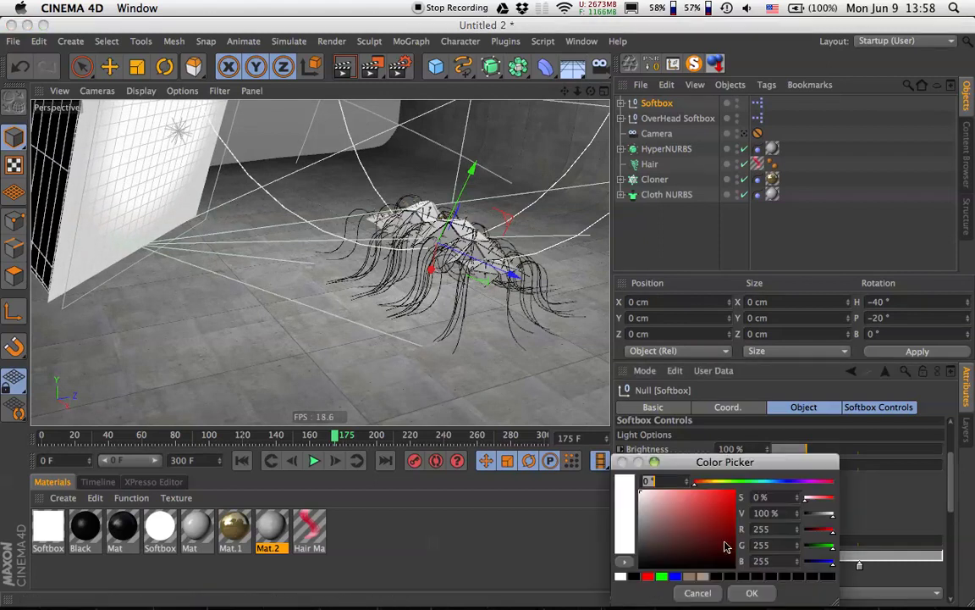
click(709, 482)
drag(649, 496, 661, 497)
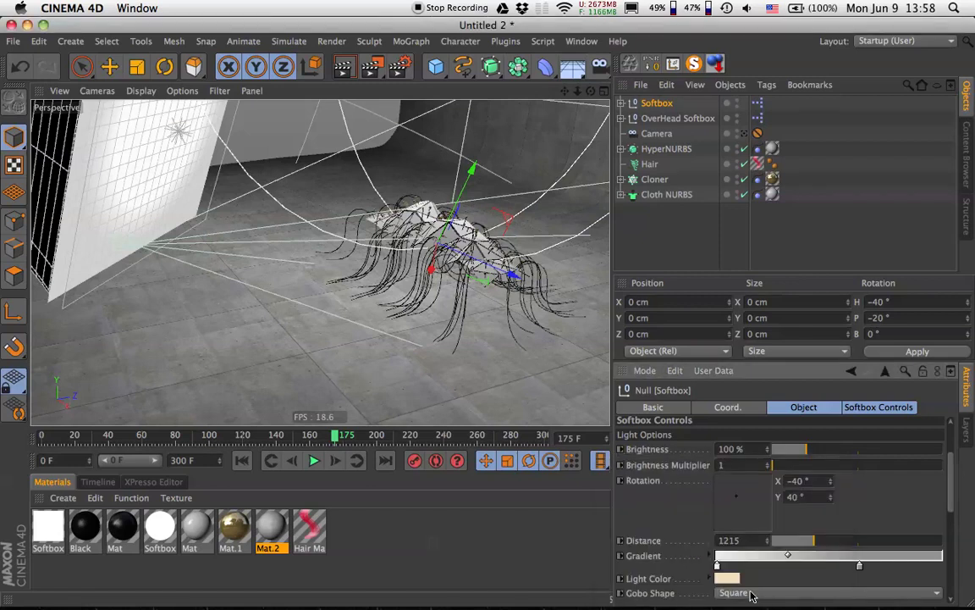
click(752, 593)
click(727, 578)
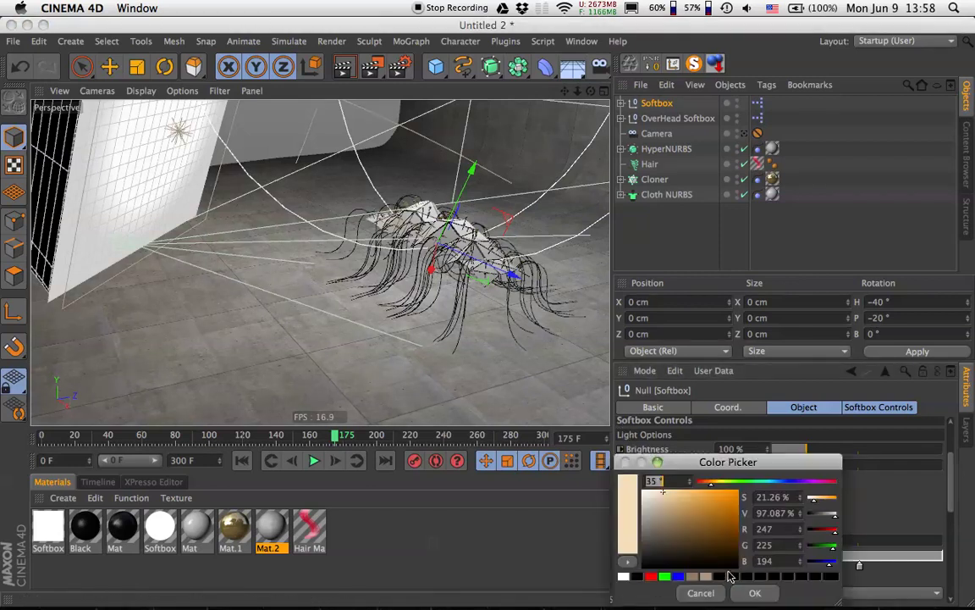
click(669, 497)
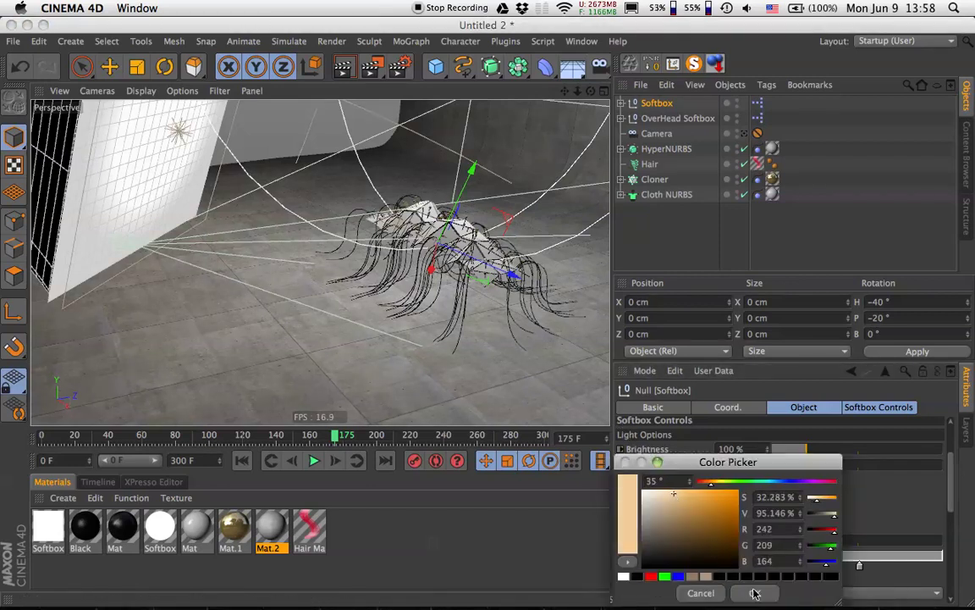
click(752, 593)
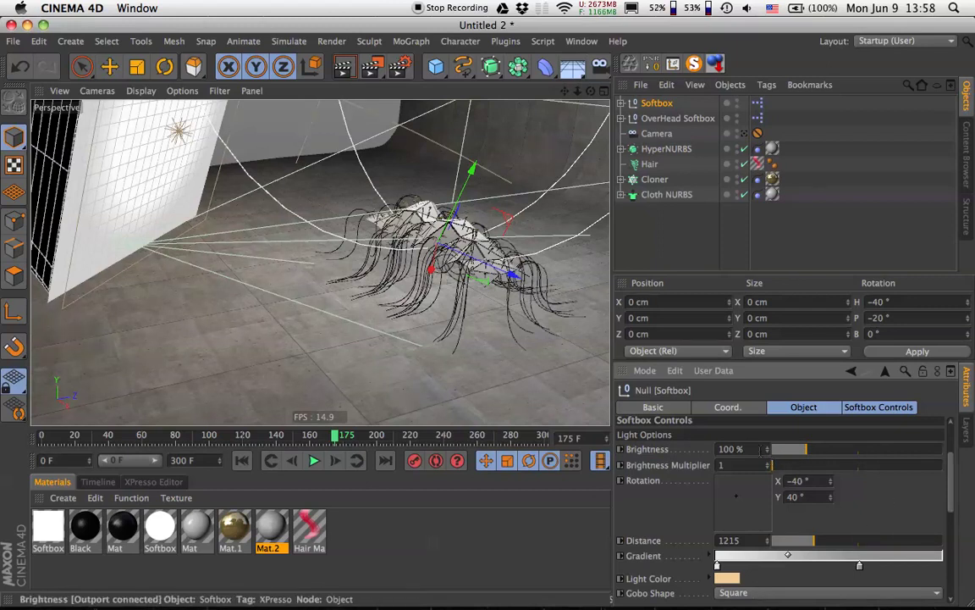
Set the Softbox's brightness to 90% and check its shadow and visibility options
drag(760, 451, 682, 454)
text(90)
key(Return)
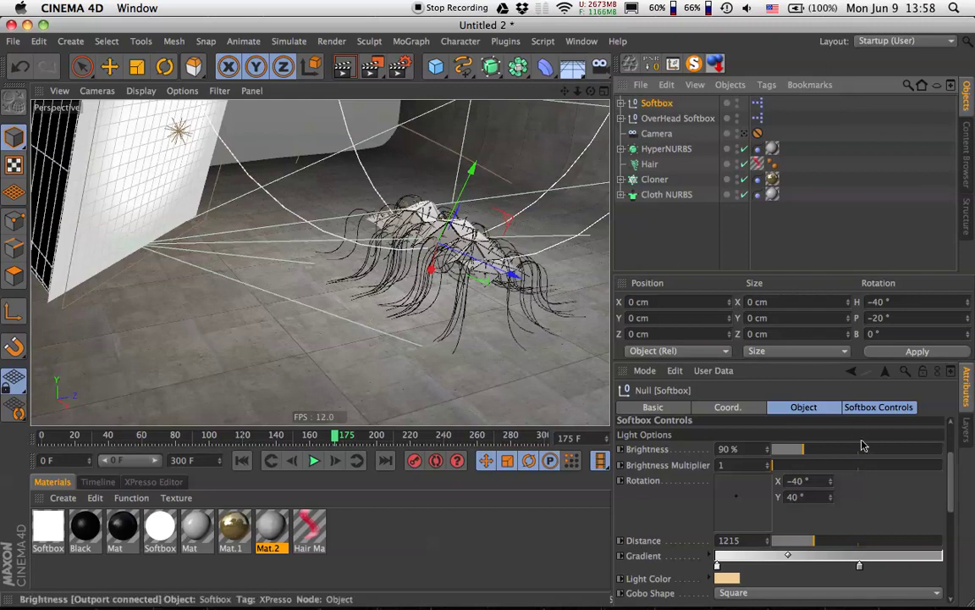
scroll(860, 442, down, 10)
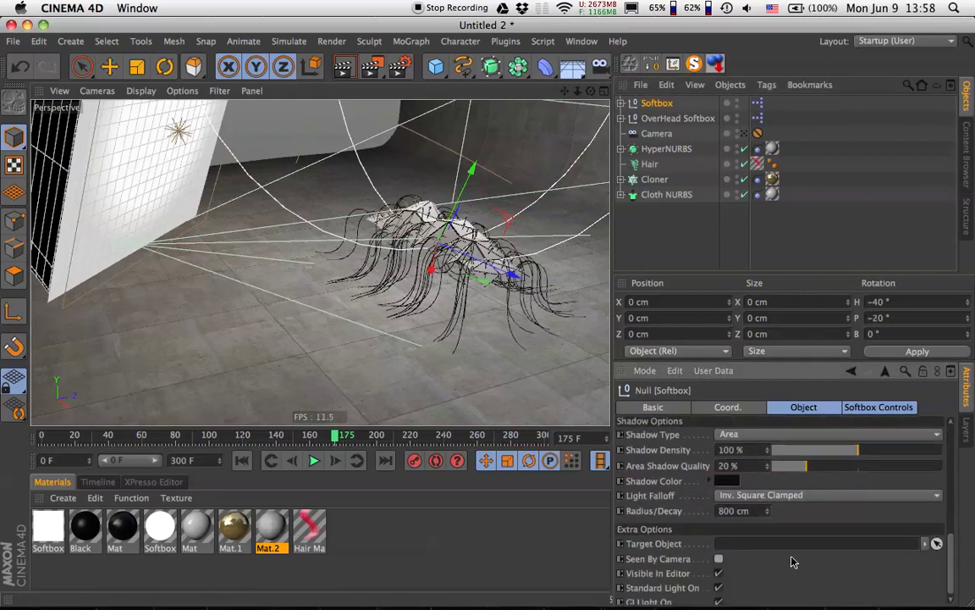
scroll(863, 491, up, 3)
scroll(889, 474, up, 8)
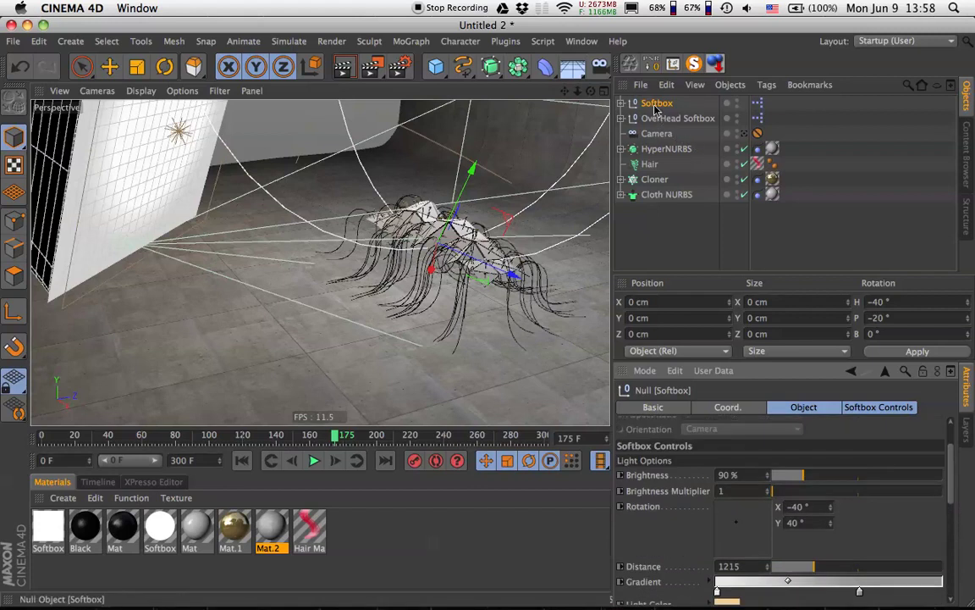
Duplicate the Softbox light and rotate the copy to an X rotation of 135.5° so it sits behind the hair object
key(super+c)
key(super+v)
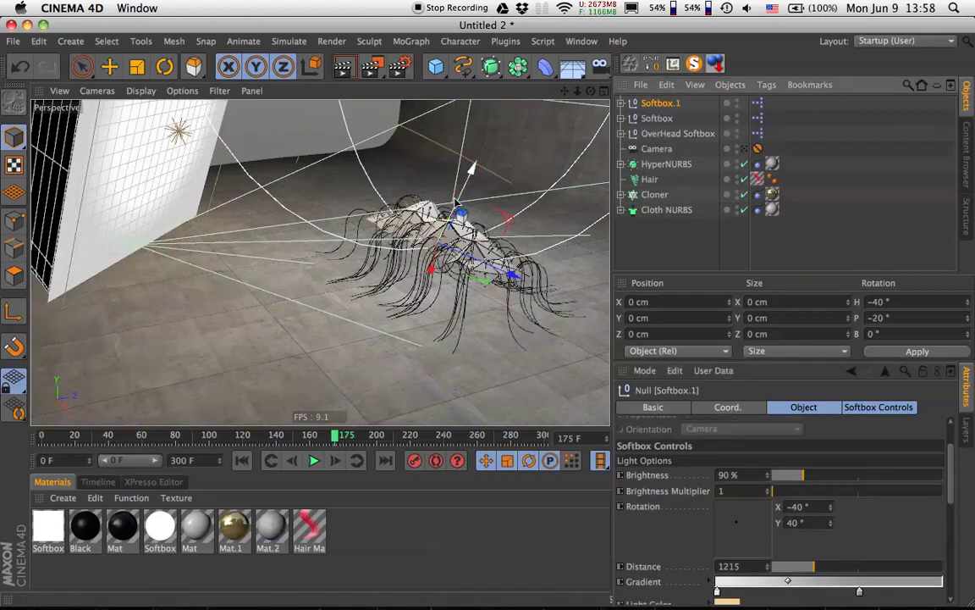
scroll(858, 528, up, 1)
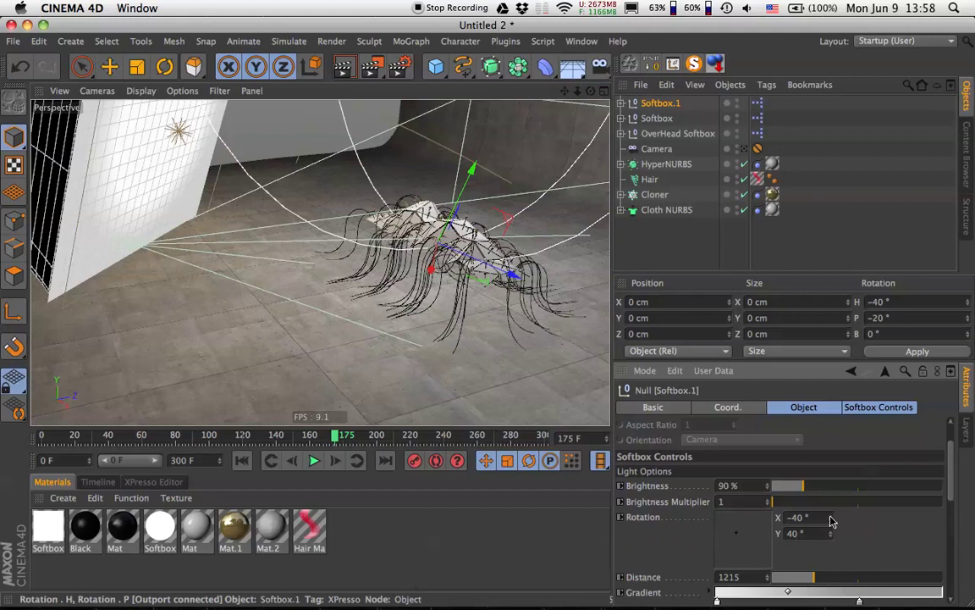
drag(831, 521, 889, 521)
drag(831, 518, 831, 489)
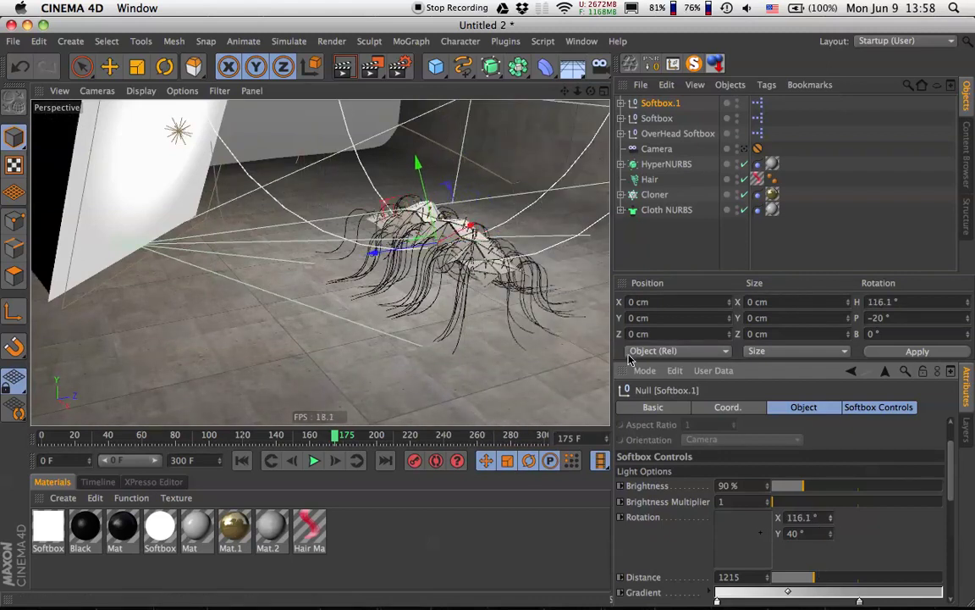
alt+drag(500, 364, 595, 239)
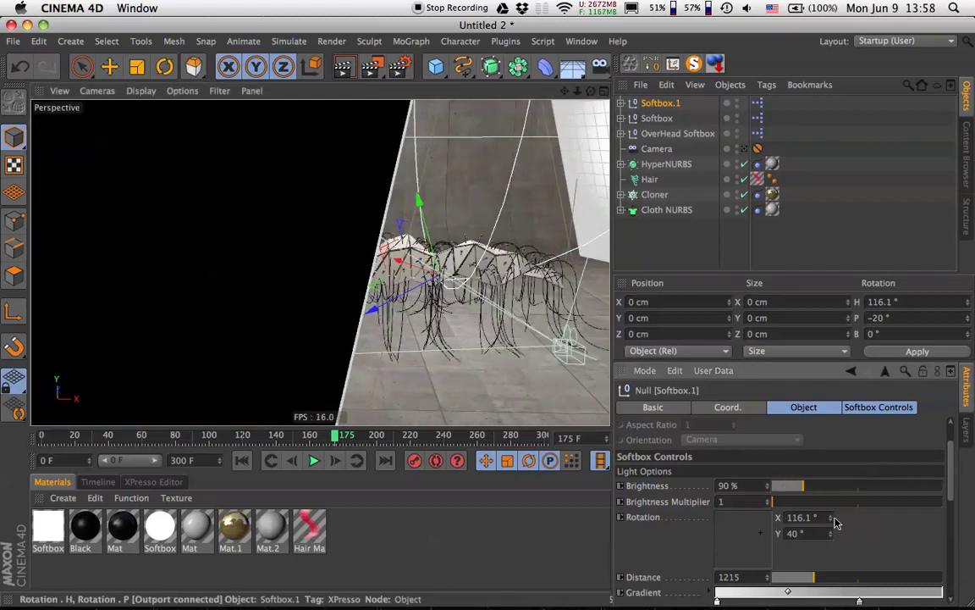
drag(831, 518, 815, 553)
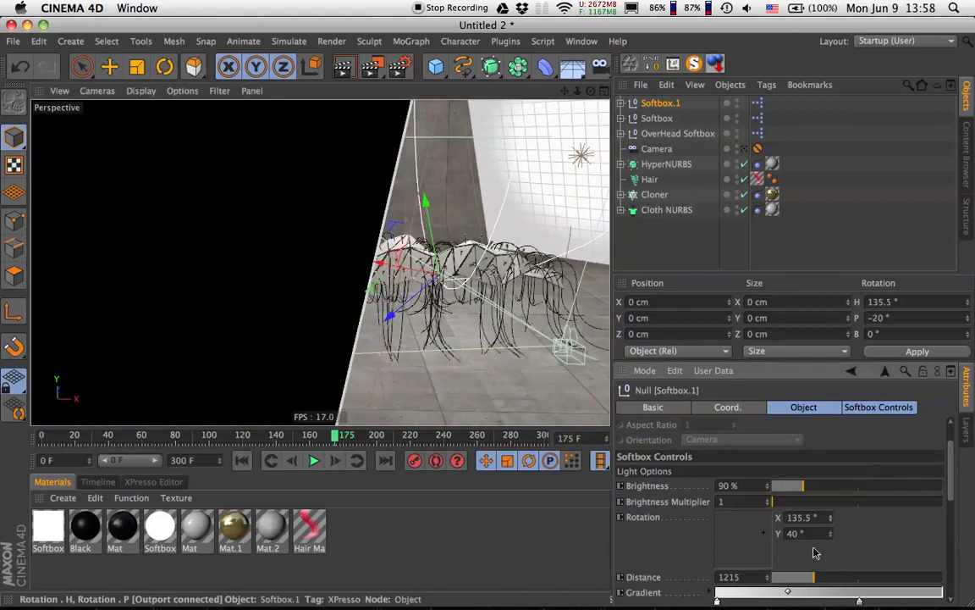
Change the duplicated softbox's light color to a cool violet with hue 248° and RGB 174, 164, 242
scroll(867, 551, down, 5)
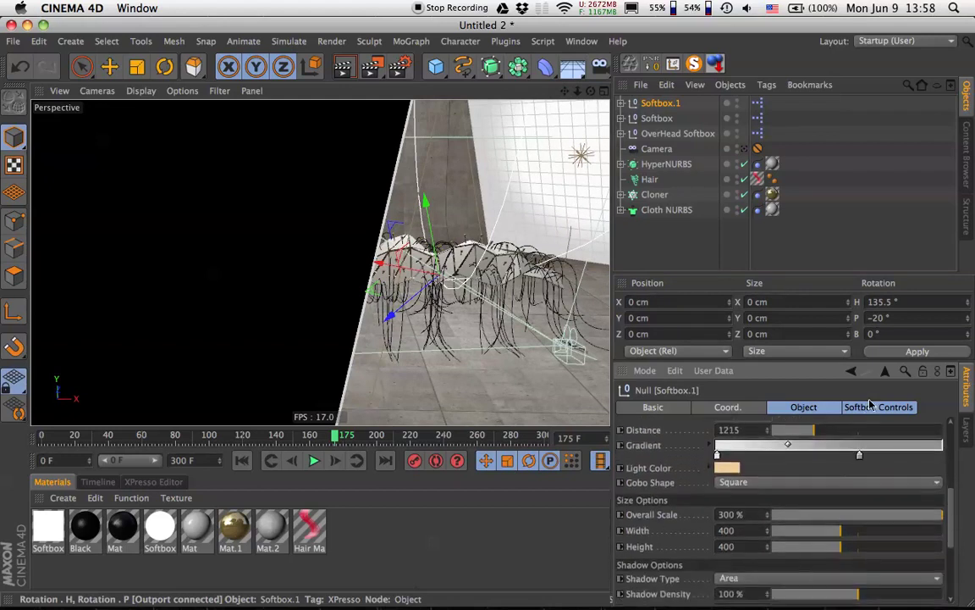
click(723, 467)
drag(716, 420, 790, 425)
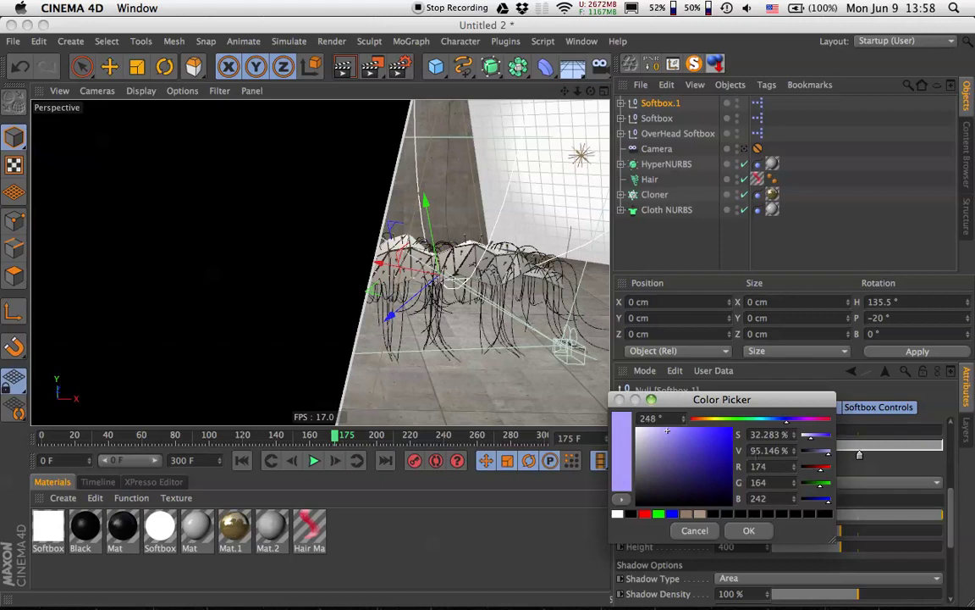
click(746, 531)
alt+drag(542, 269, 415, 284)
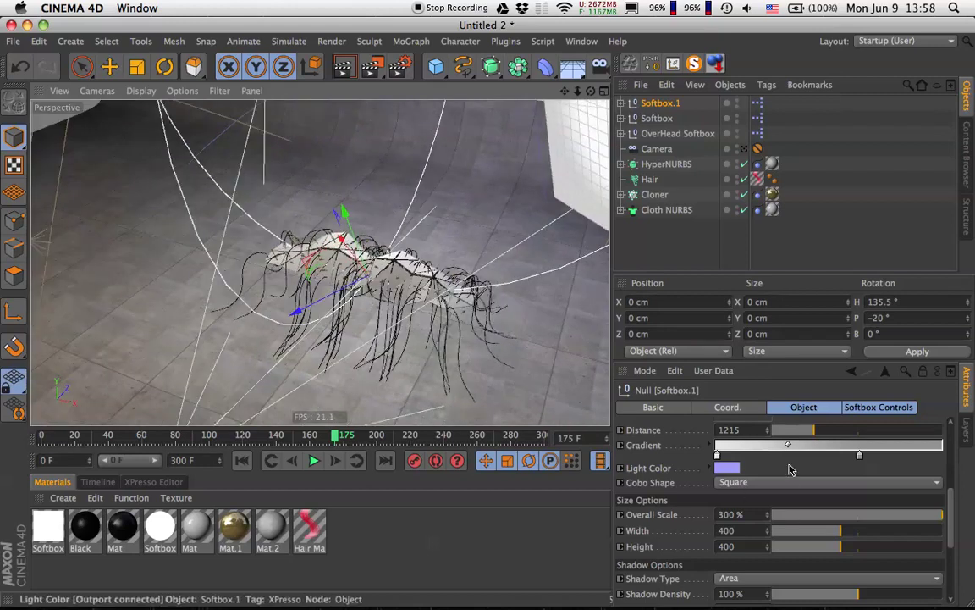
Set the duplicated softbox's brightness to 70%
scroll(784, 552, up, 3)
drag(767, 517, 767, 598)
scroll(828, 482, down, 1)
scroll(827, 464, up, 4)
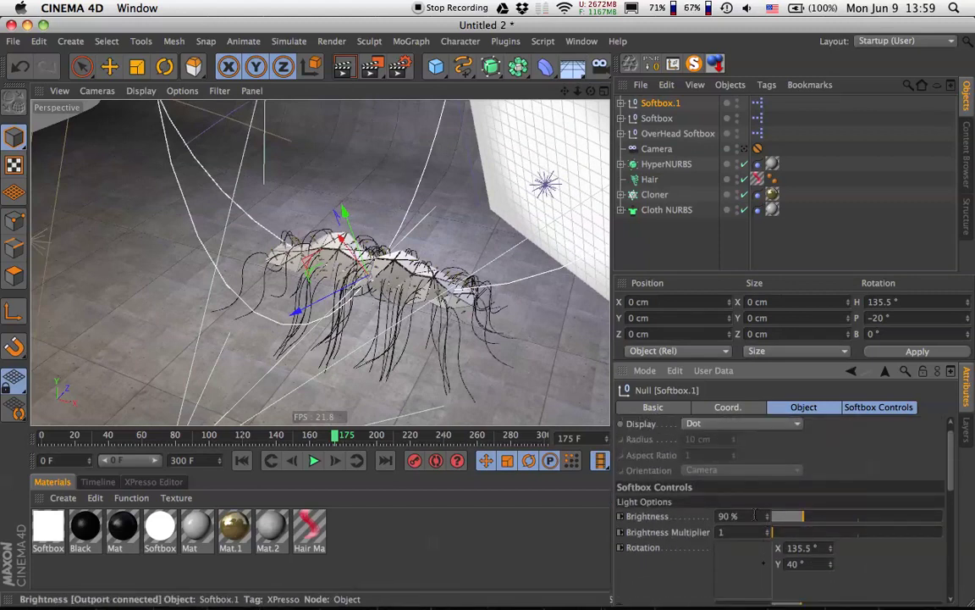
text(60)
key(Return)
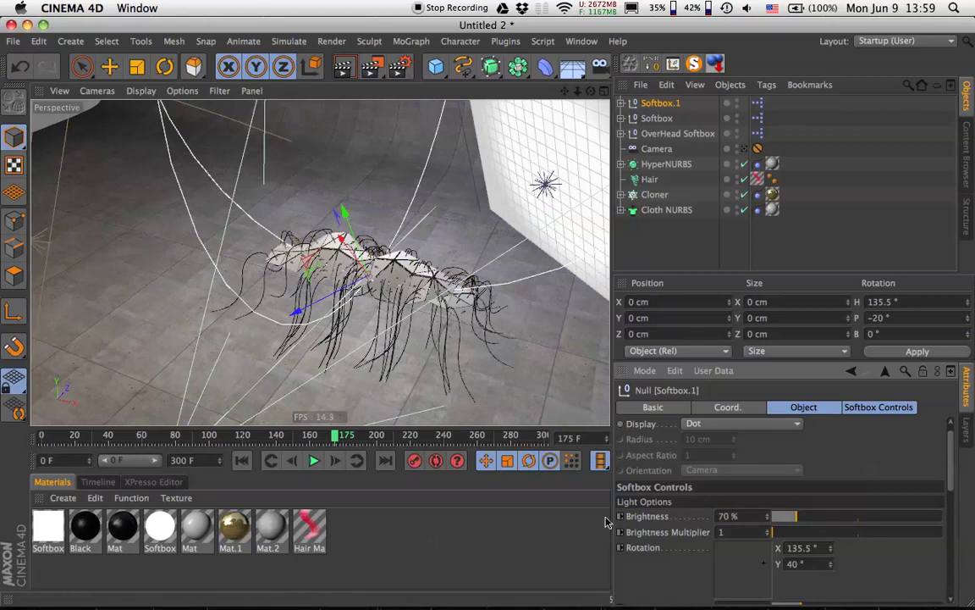
Switch the renderer to Standard and run a test render of the view through the scene camera
alt+drag(440, 264, 427, 236)
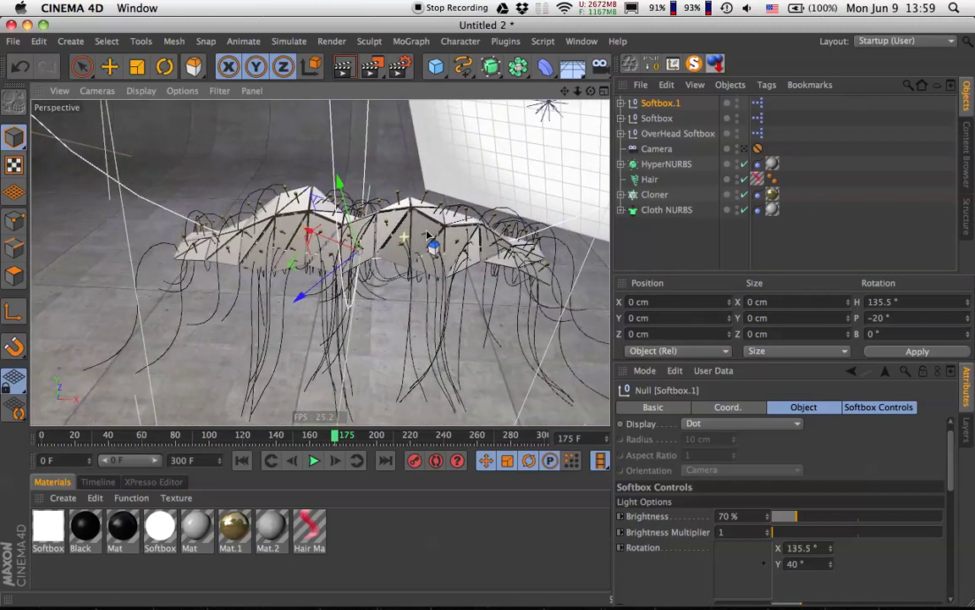
alt+middle_drag(464, 215, 435, 211)
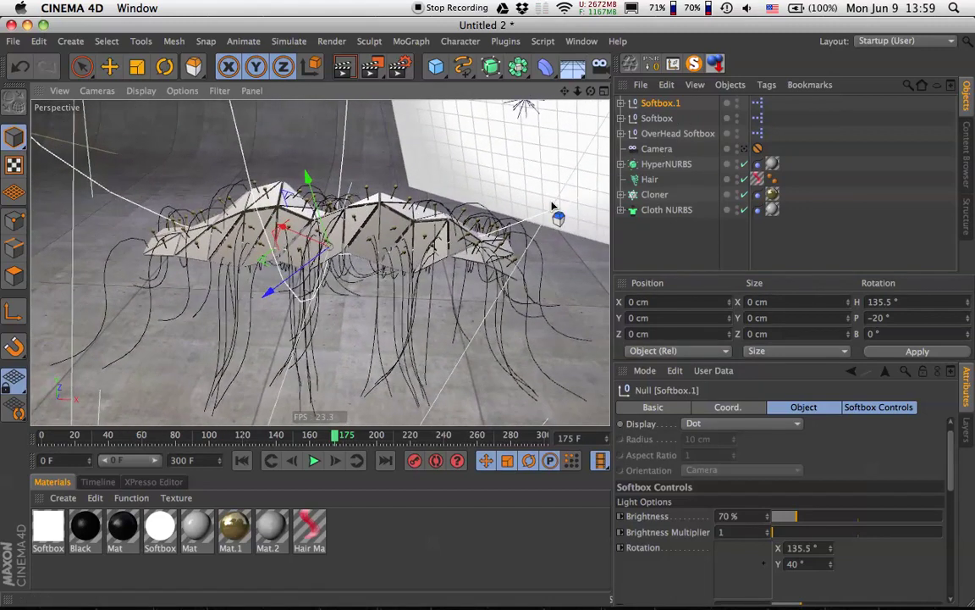
click(745, 148)
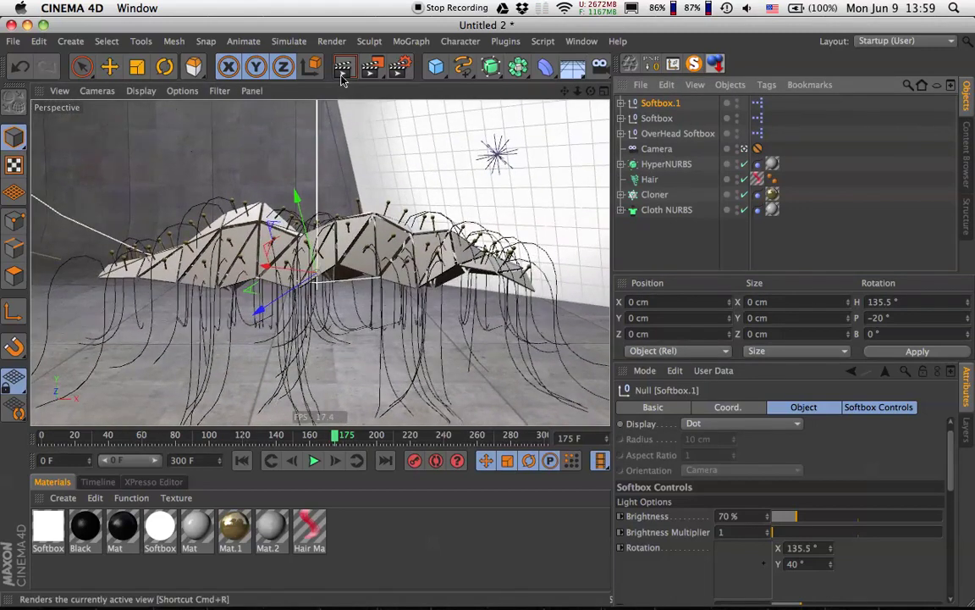
click(395, 67)
click(227, 58)
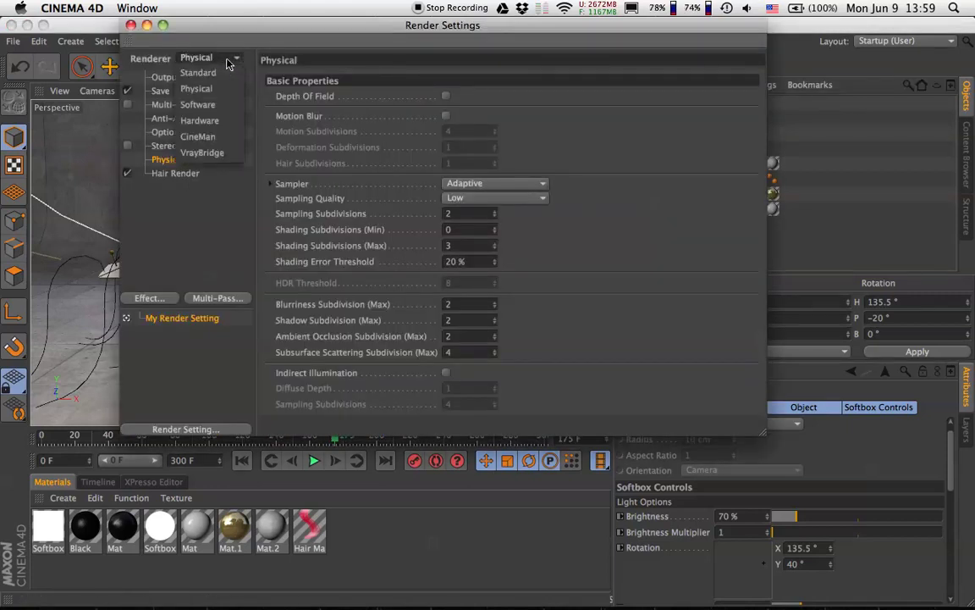
click(198, 72)
click(131, 27)
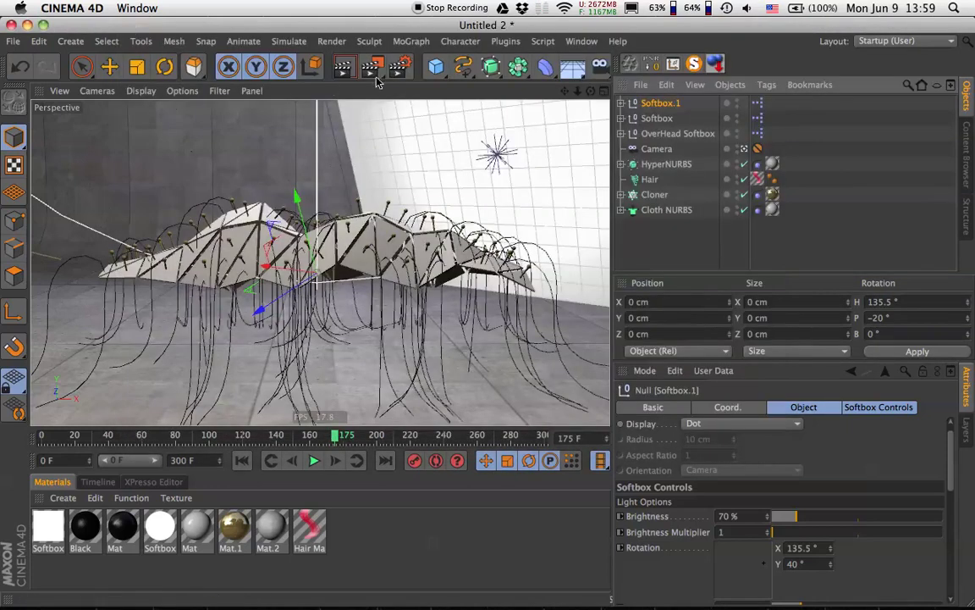
click(343, 67)
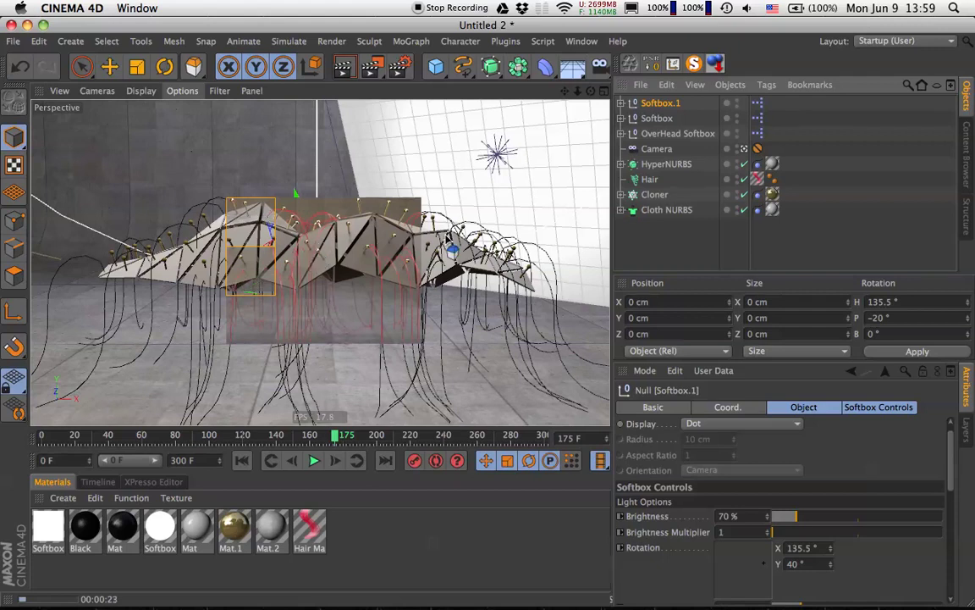
click(642, 255)
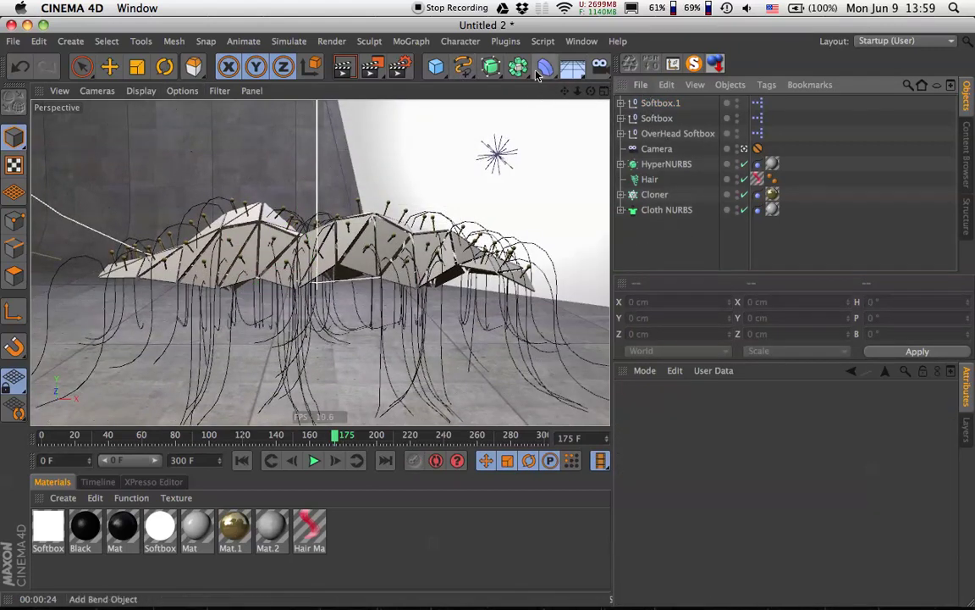
Add a Sky object and apply a newly created material to it
drag(572, 66, 626, 113)
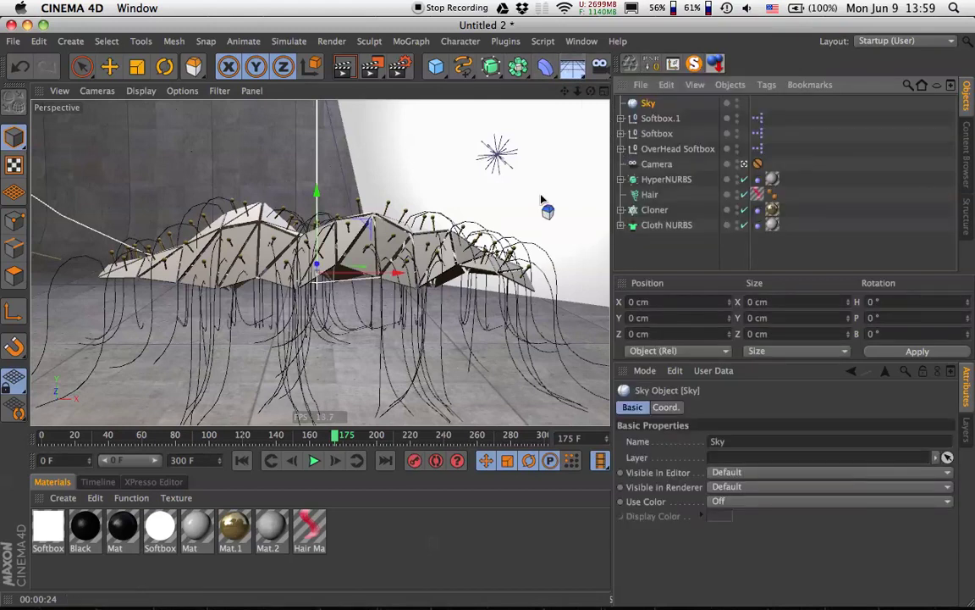
double_click(181, 569)
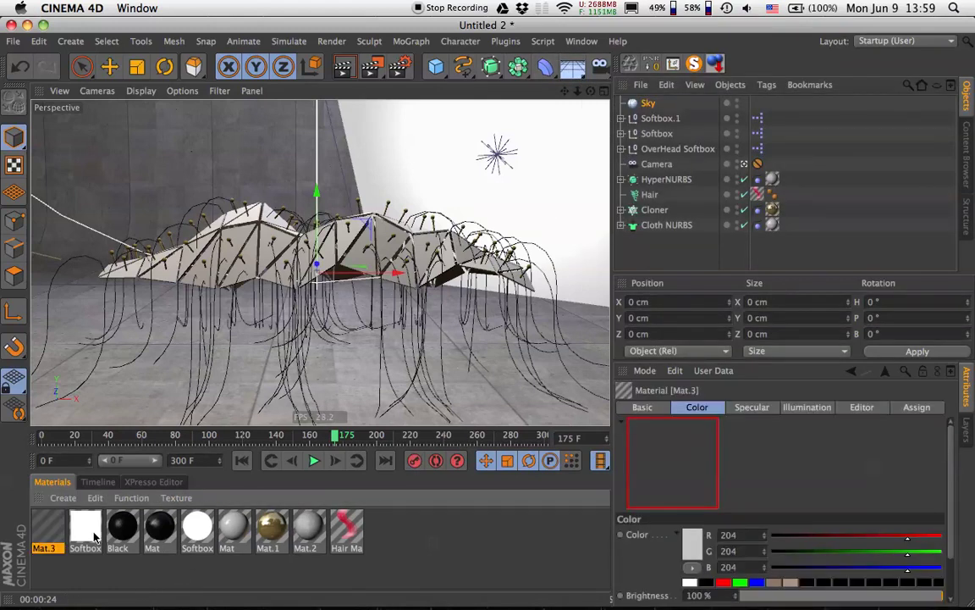
drag(623, 316, 645, 104)
Turn off the sky material's Color and Specular channels and enable its Luminance channel
double_click(39, 528)
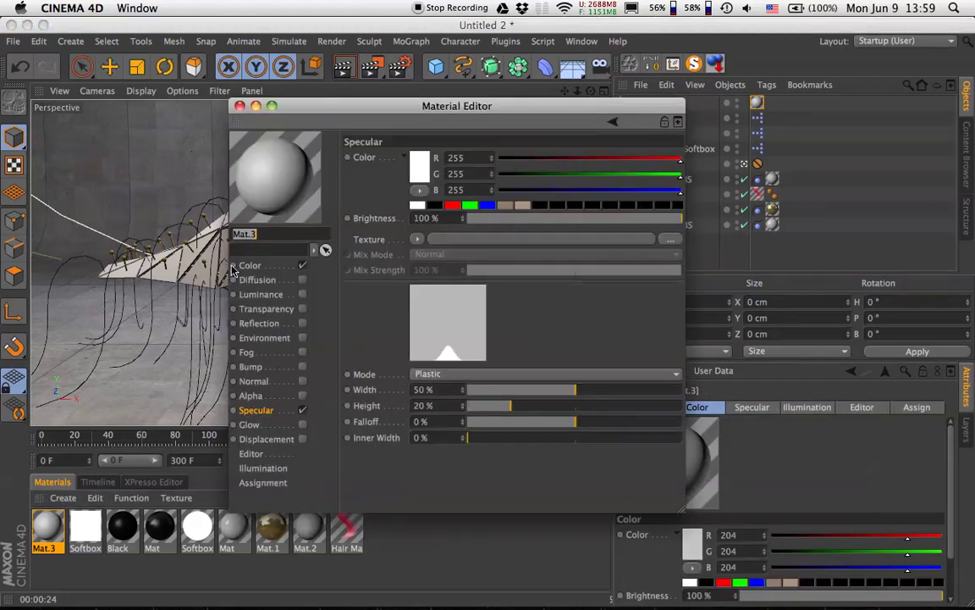
click(302, 265)
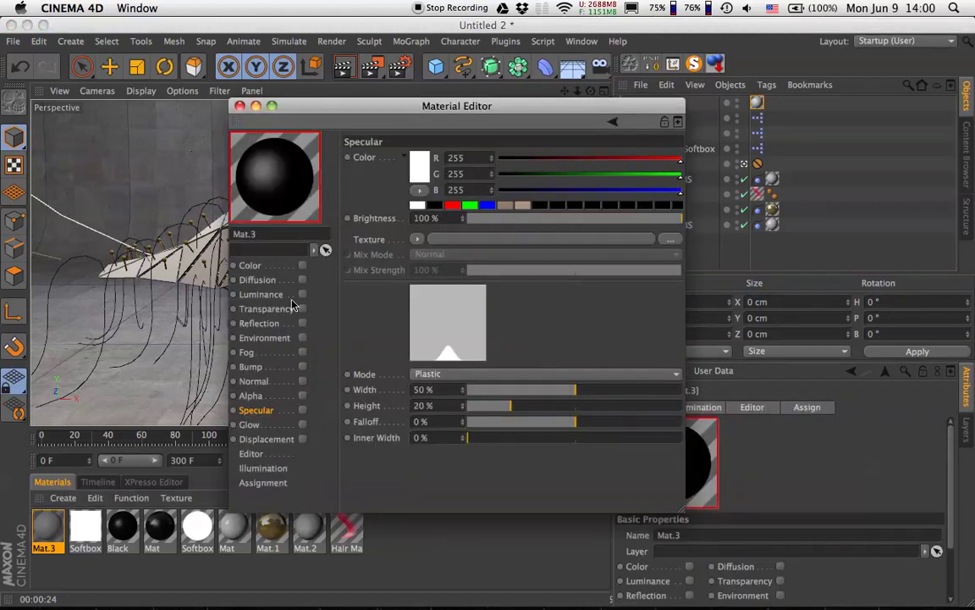
click(302, 294)
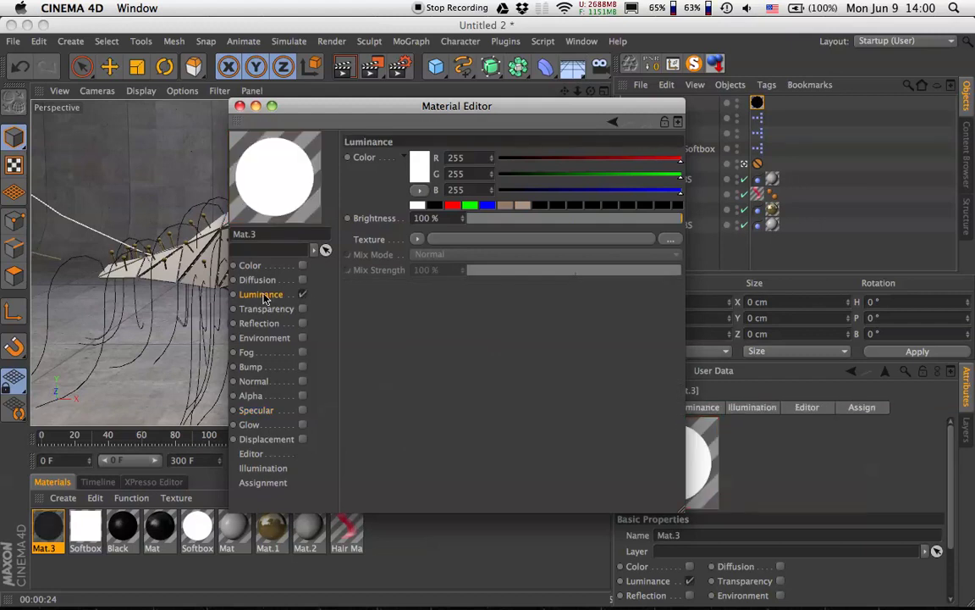
Load OpenfootageNETtrainstationhigh.hdr from the Desktop as the sky material's luminance texture, without copying it to the project location
click(665, 239)
click(334, 211)
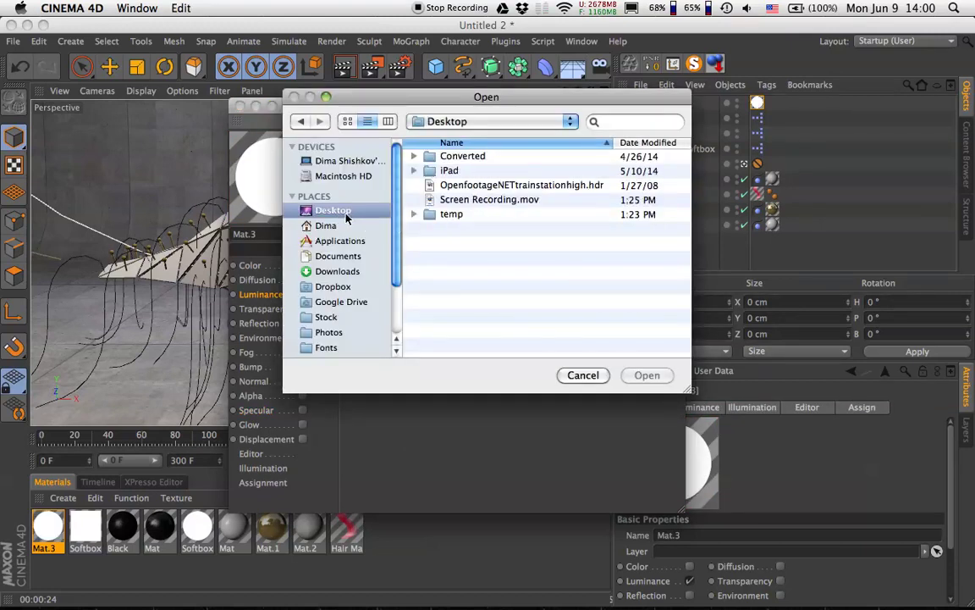
click(457, 186)
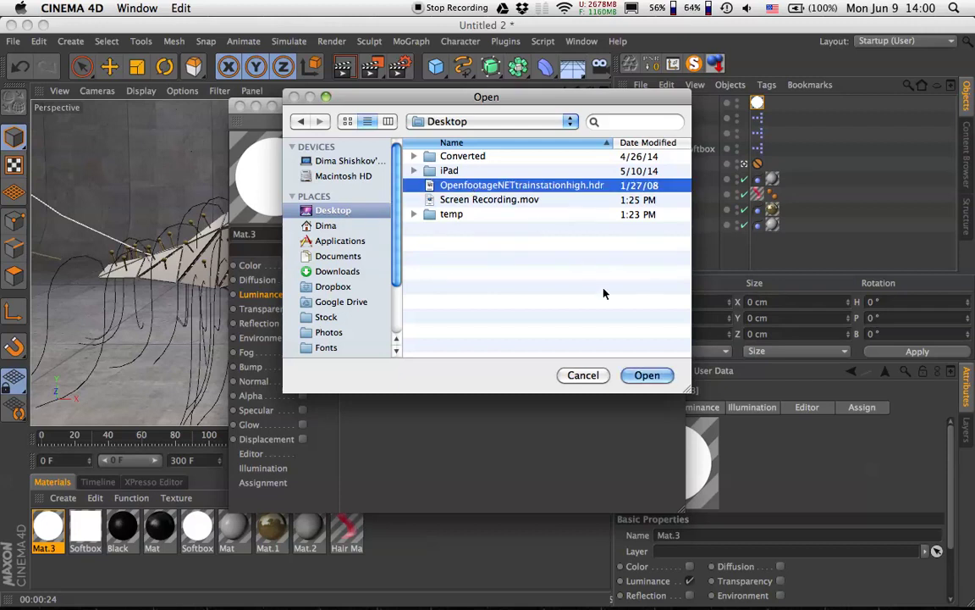
click(647, 375)
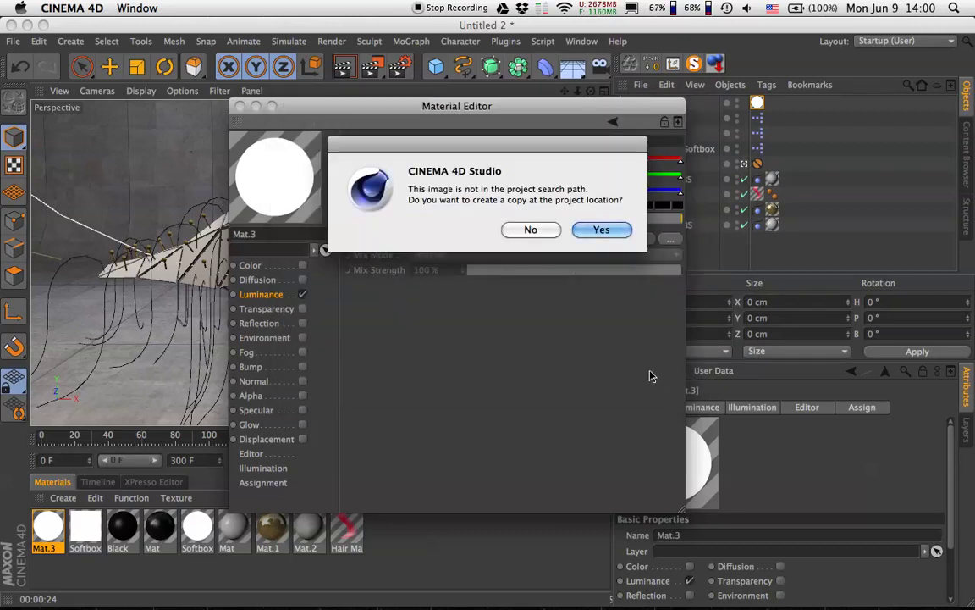
click(530, 231)
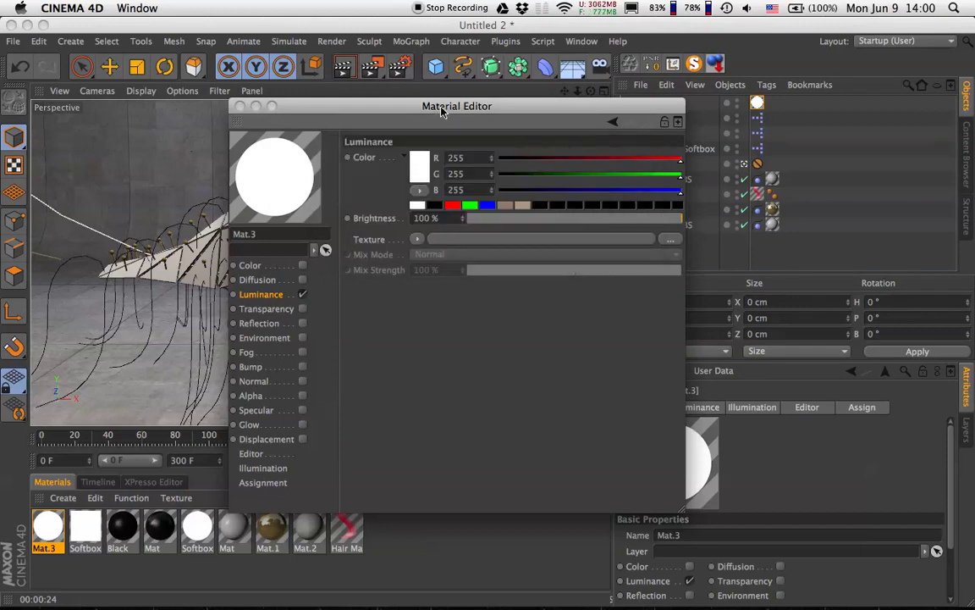
drag(441, 111, 457, 113)
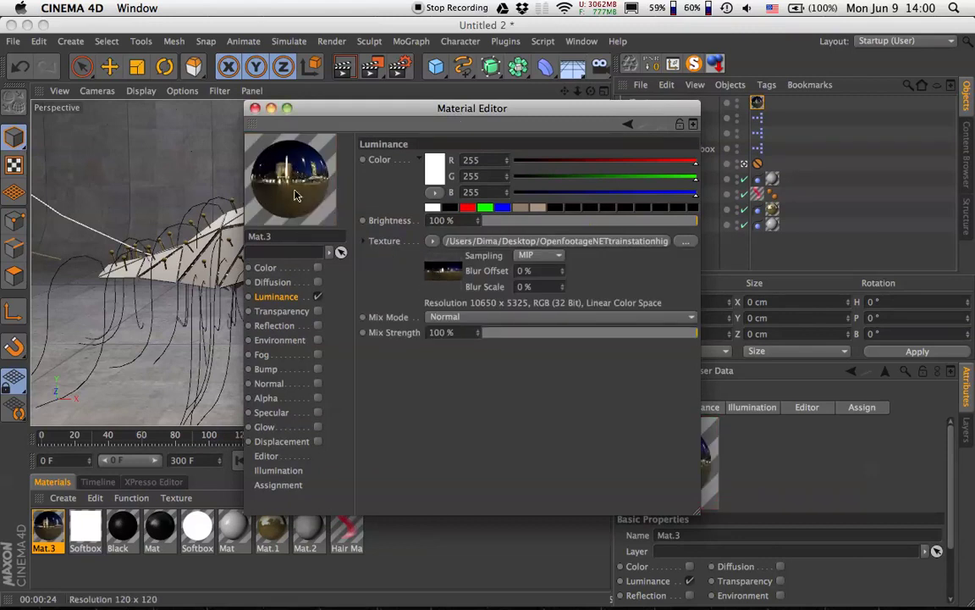
Set the color profile of the sky material's HDR image to sRGB
click(493, 243)
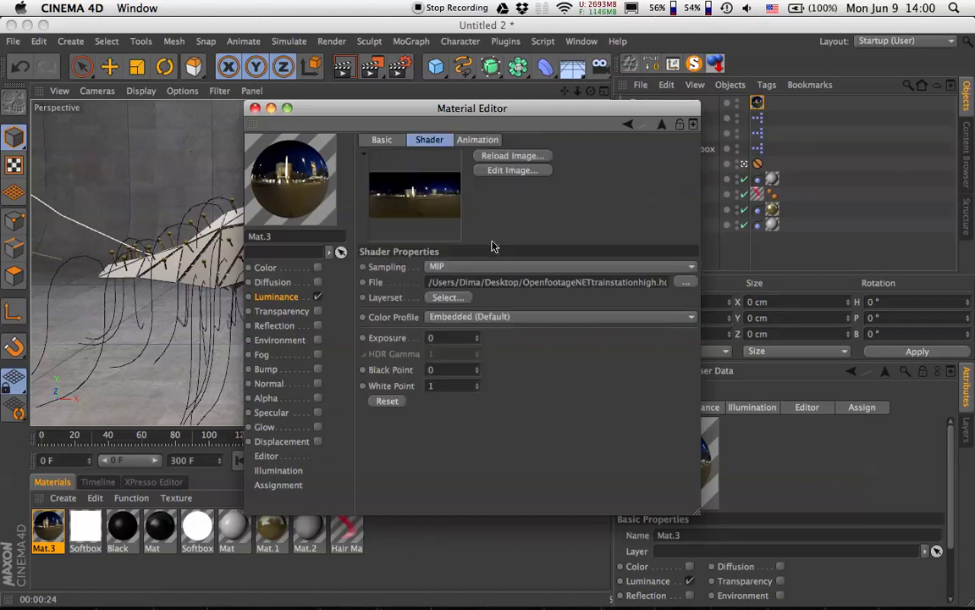
click(485, 317)
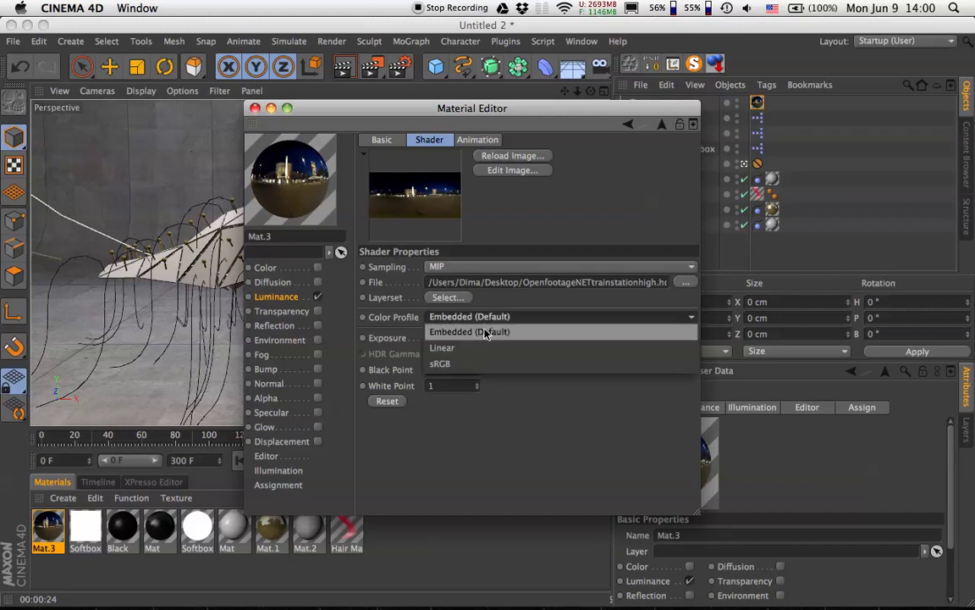
click(445, 364)
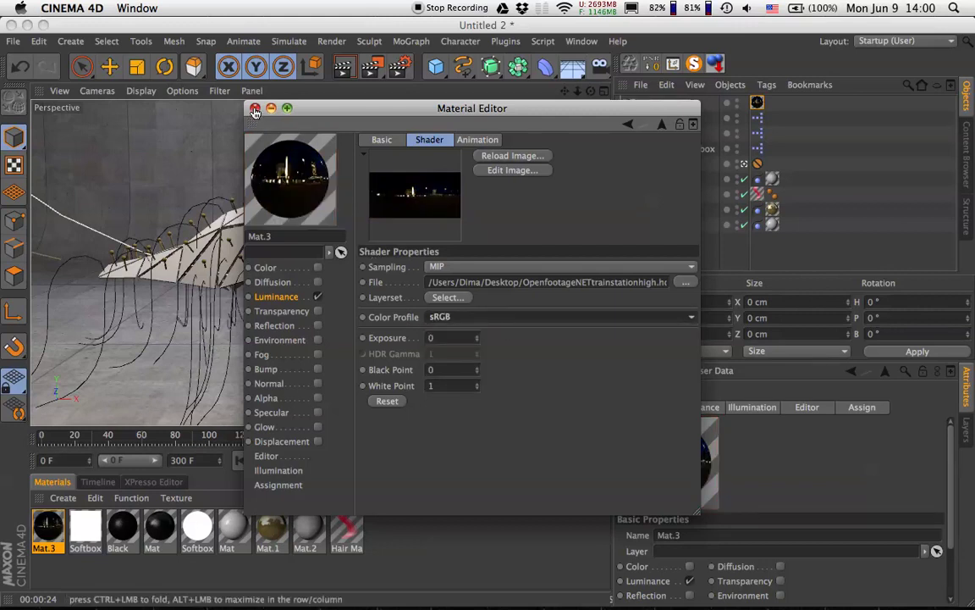
Set the HDR image's exposure to 1.5 and start another test render of the scene camera's view
click(476, 336)
drag(476, 337, 480, 337)
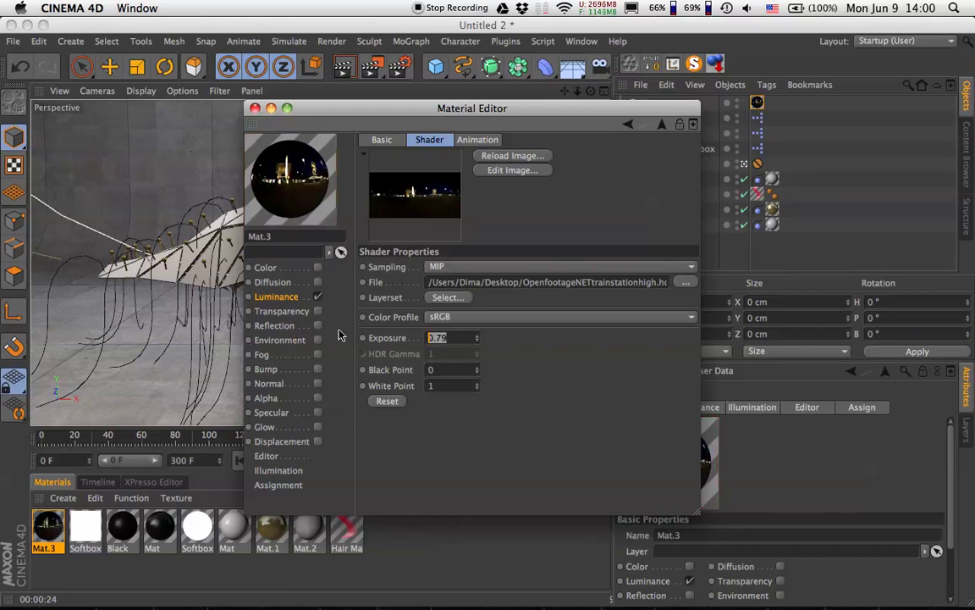
text(2)
key(Return)
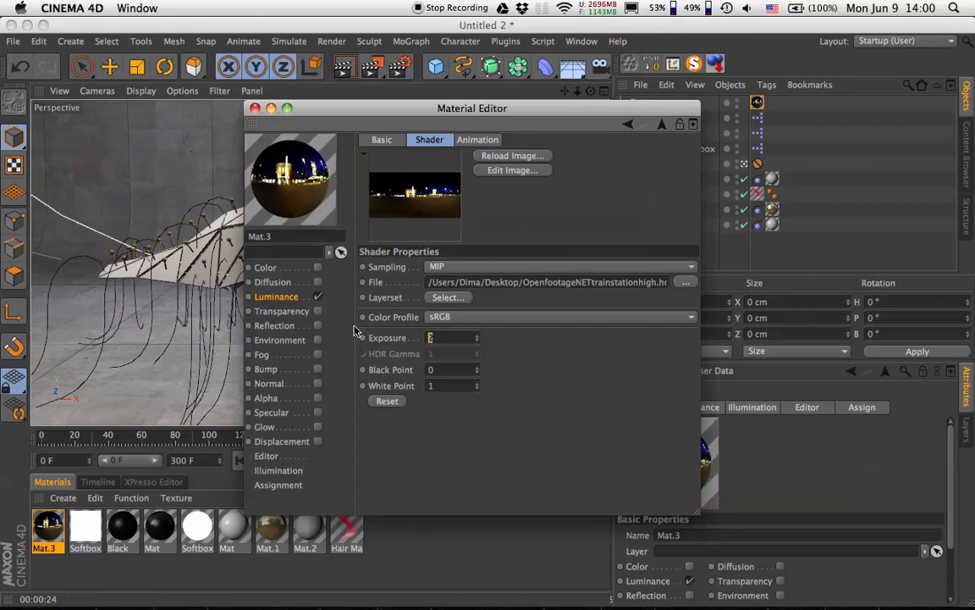
text(1.5)
key(Return)
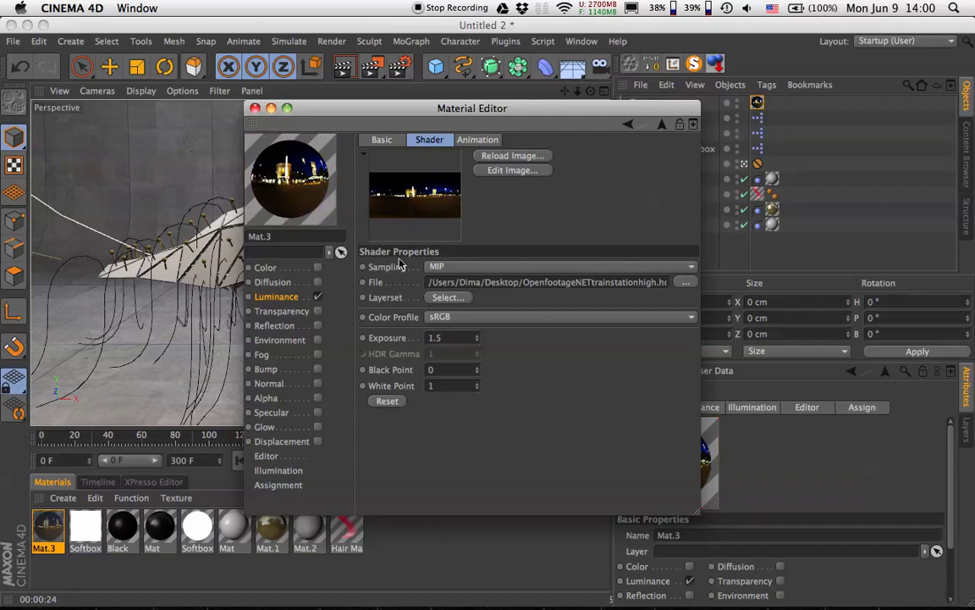
click(256, 108)
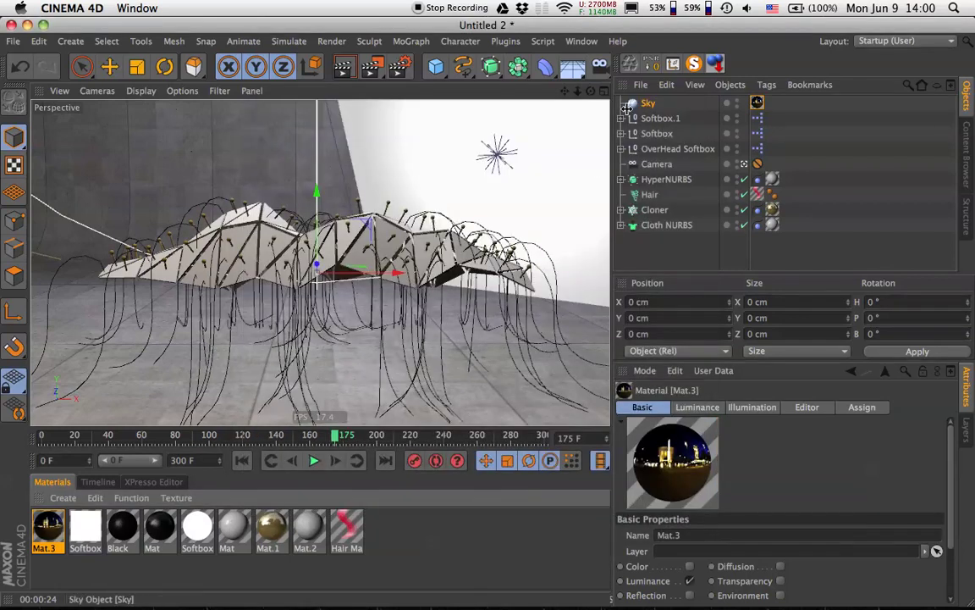
click(343, 66)
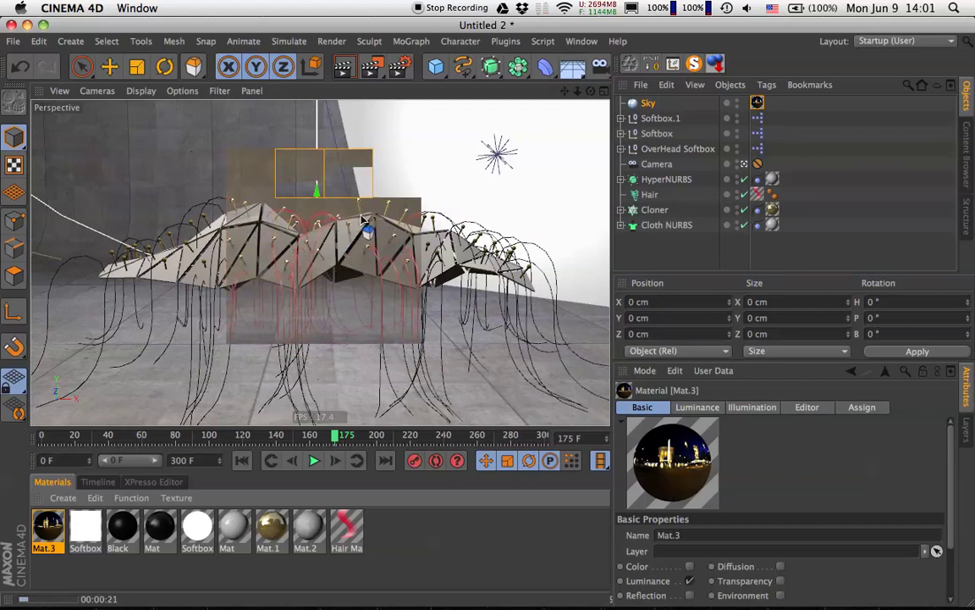
Set Softbox.1's light color to a more saturated blue with RGB 107, 87, 237
click(666, 256)
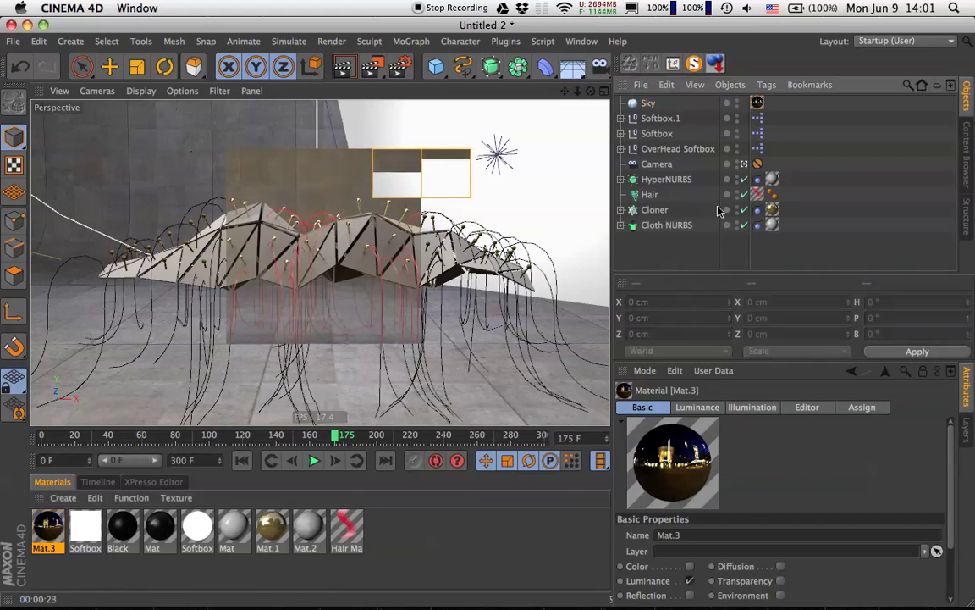
click(656, 133)
click(660, 117)
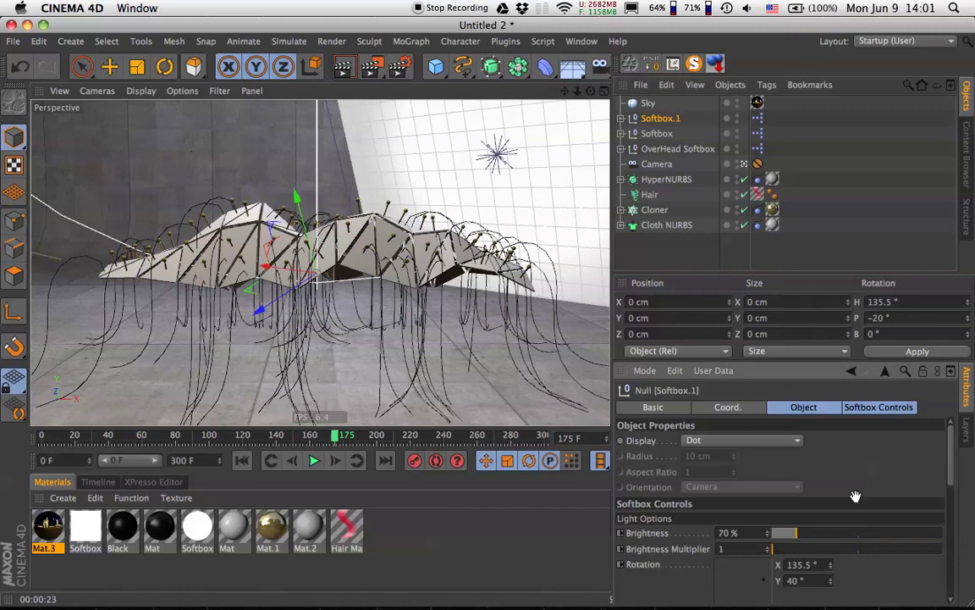
scroll(855, 496, down, 5)
click(729, 527)
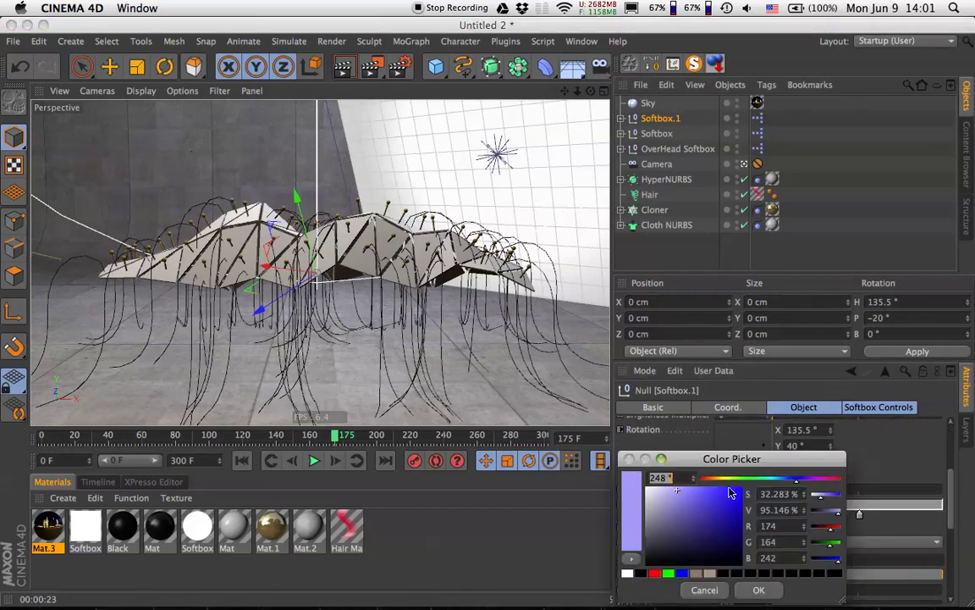
drag(697, 492, 704, 491)
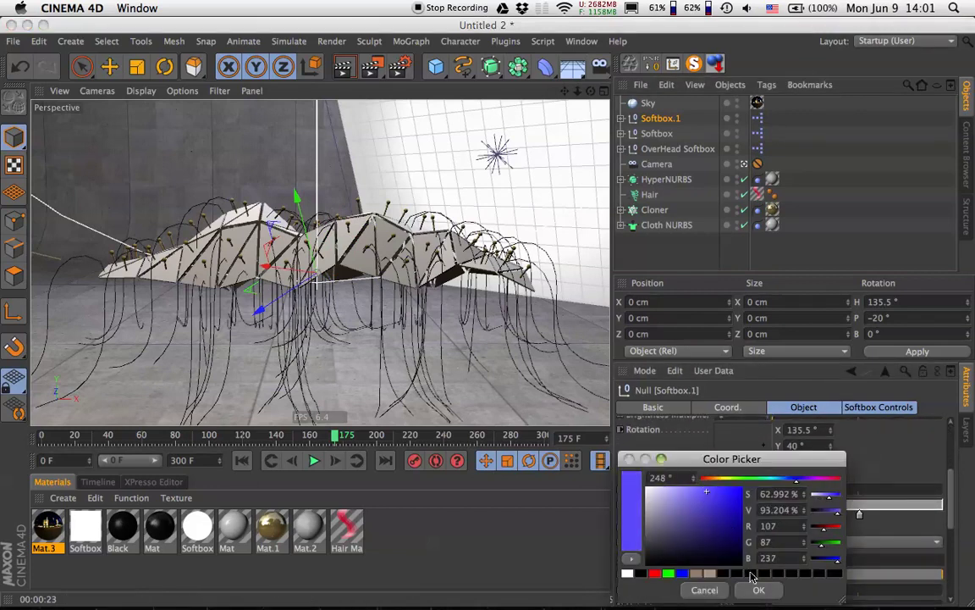
click(757, 588)
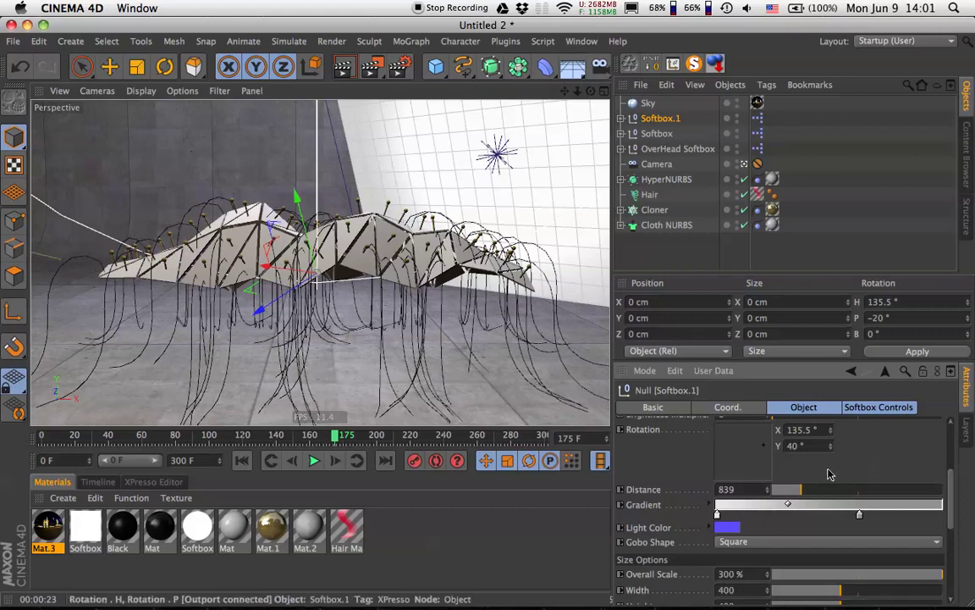
Raise Softbox.1's brightness to 100% and test-render the camera view
scroll(817, 536, up, 3)
drag(745, 463, 679, 463)
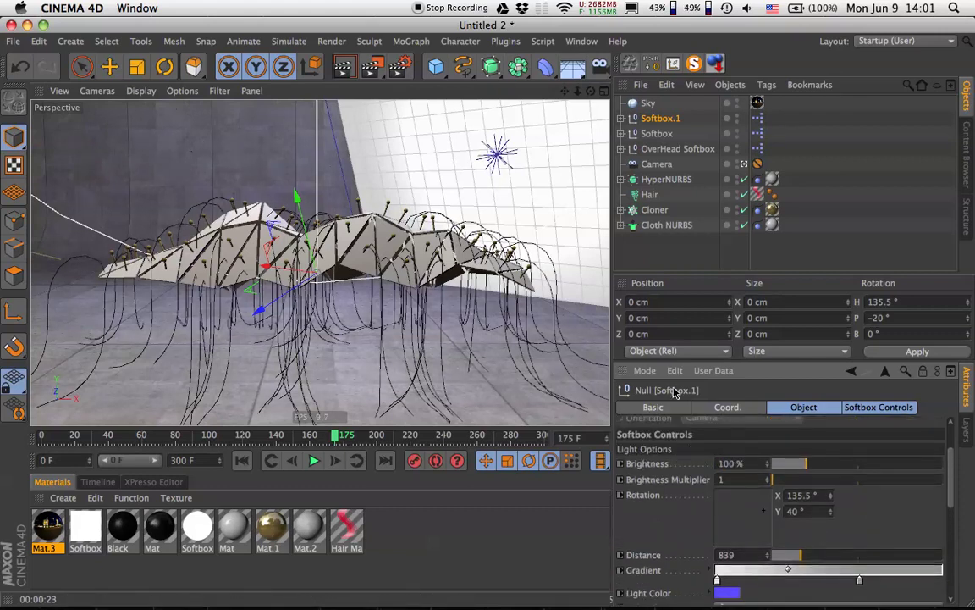
click(345, 71)
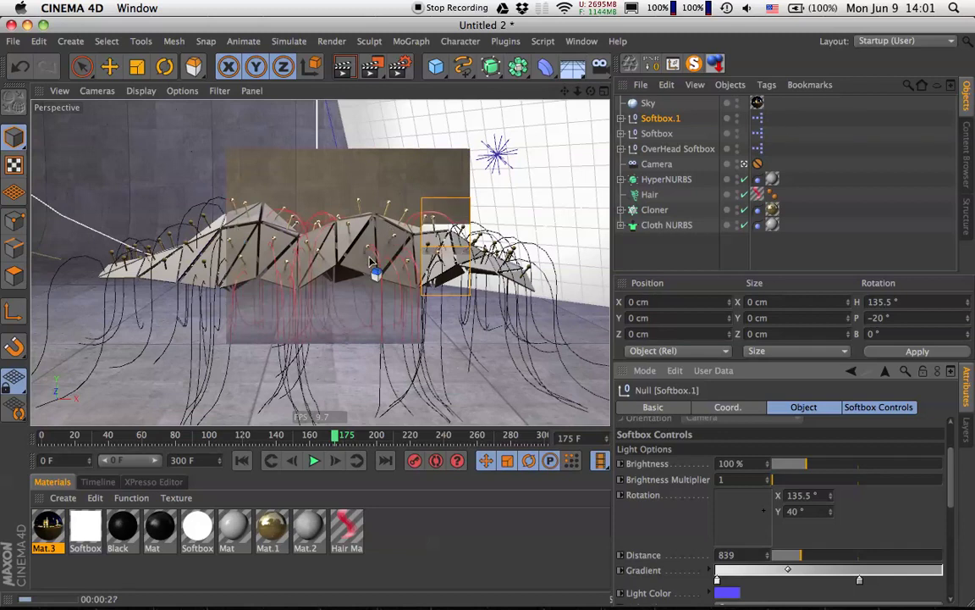
drag(330, 119, 386, 205)
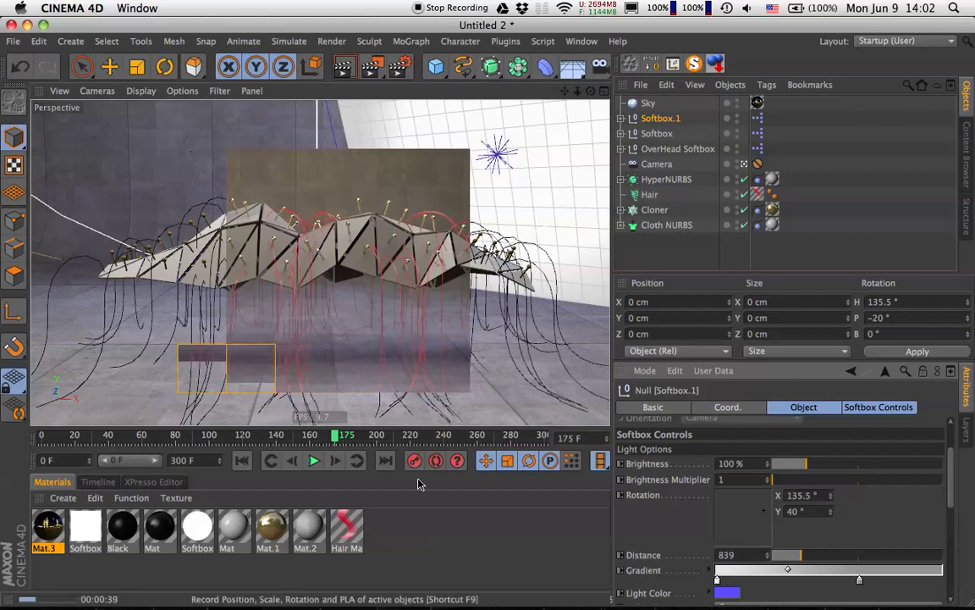
click(435, 526)
Switch to the open scene abstract_everydayallweekallyear_tut.c4d and review the Physical renderer's sampling and shading subdivisions
click(581, 41)
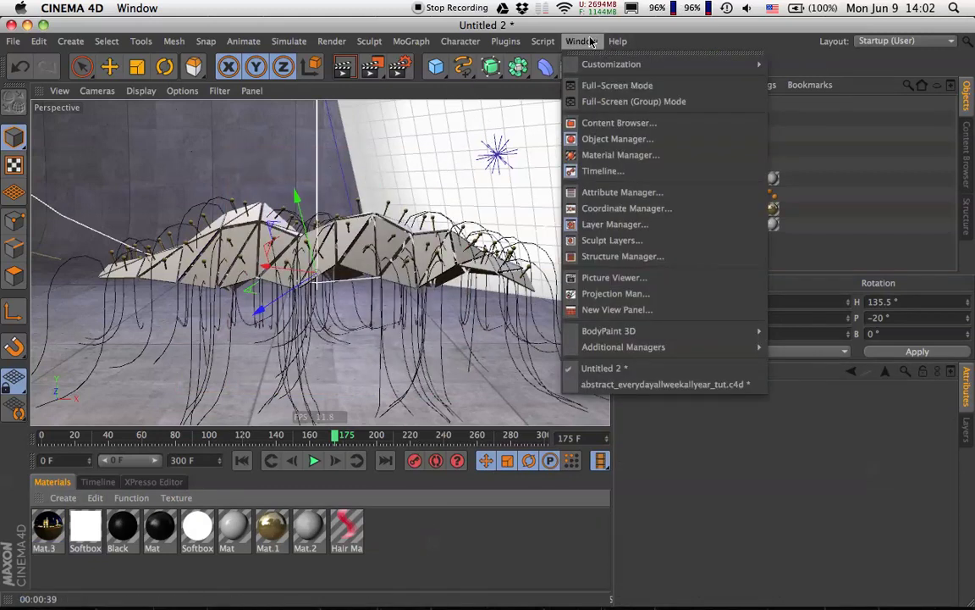
click(661, 383)
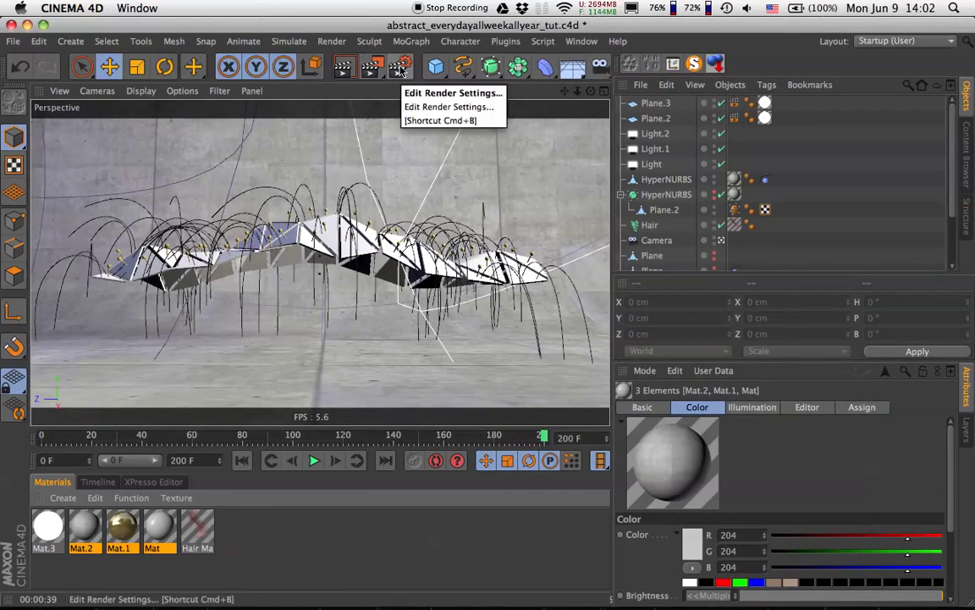
click(399, 69)
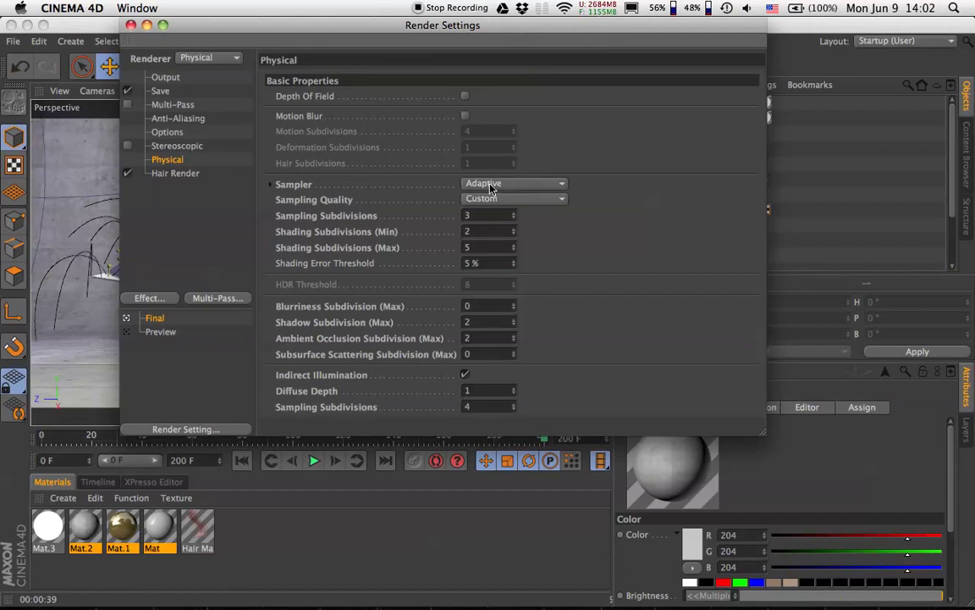
mouse_move(489, 217)
mouse_down()
mouse_move(441, 216)
mouse_move(465, 232)
mouse_up()
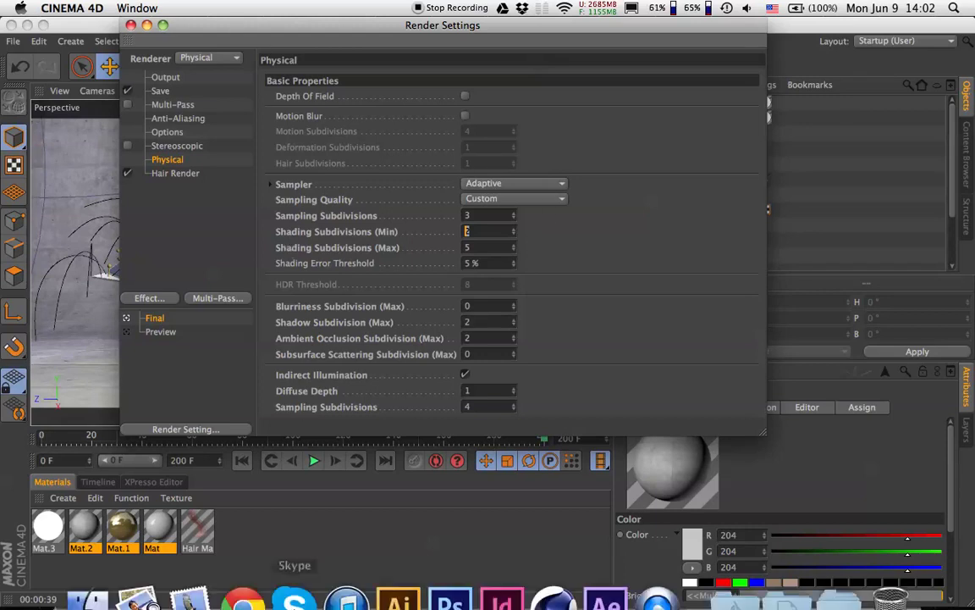
Switch to Preview to examine the finished render abstract_everydayallweekallyear_tut.jpg, and close both the image and the render settings
click(153, 571)
drag(602, 99, 604, 83)
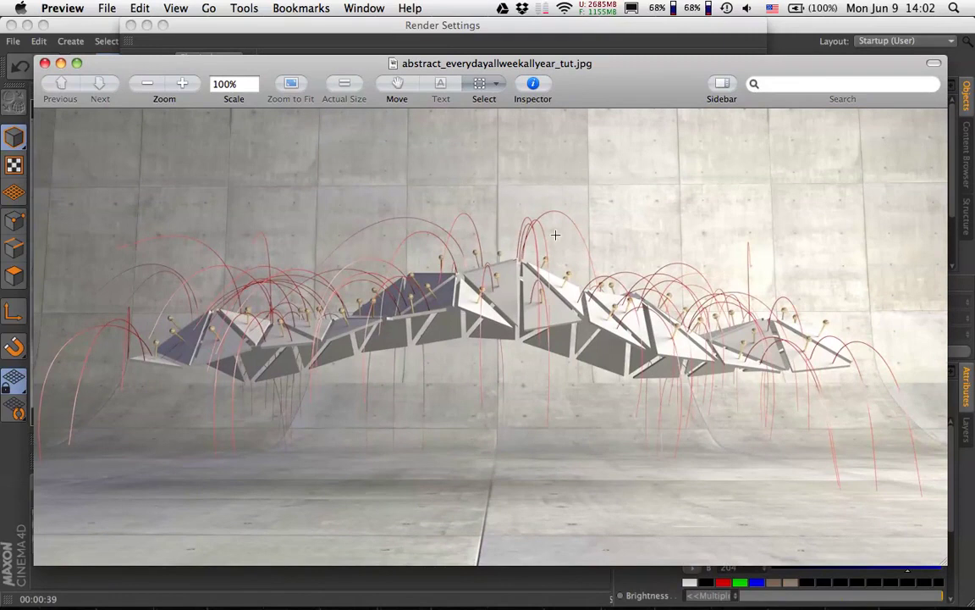
drag(609, 84, 607, 75)
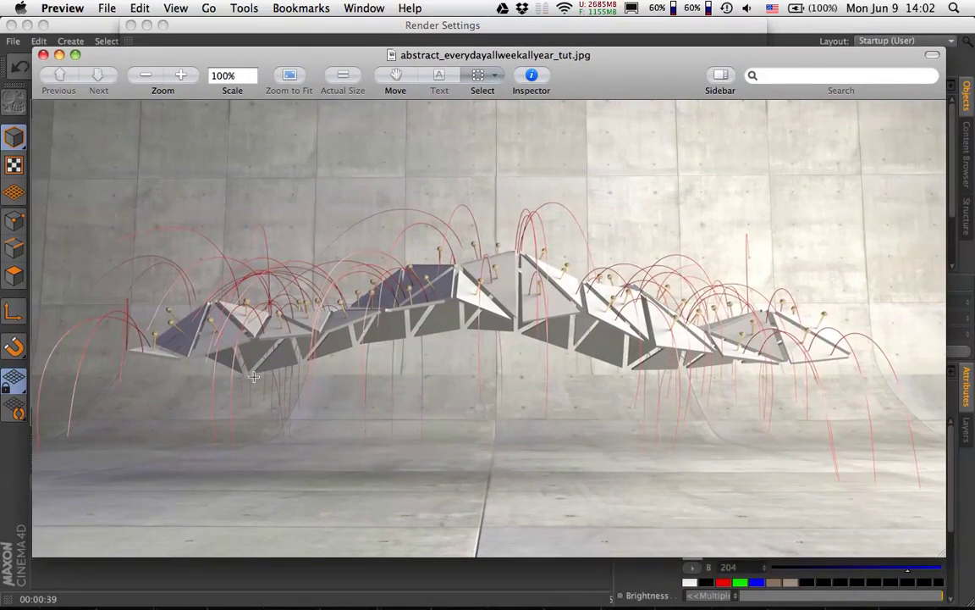
click(43, 54)
drag(449, 31, 472, 110)
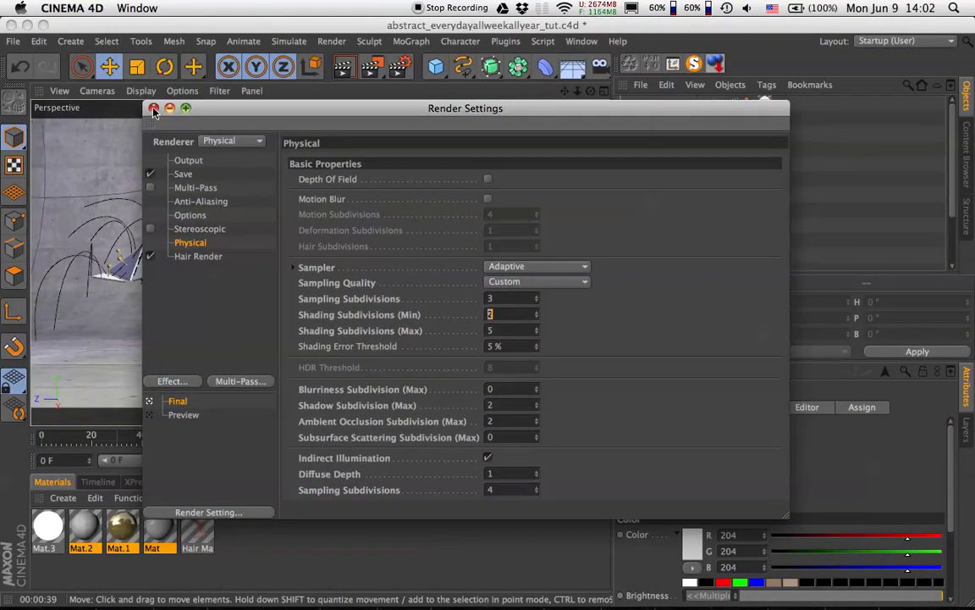
drag(403, 110, 407, 95)
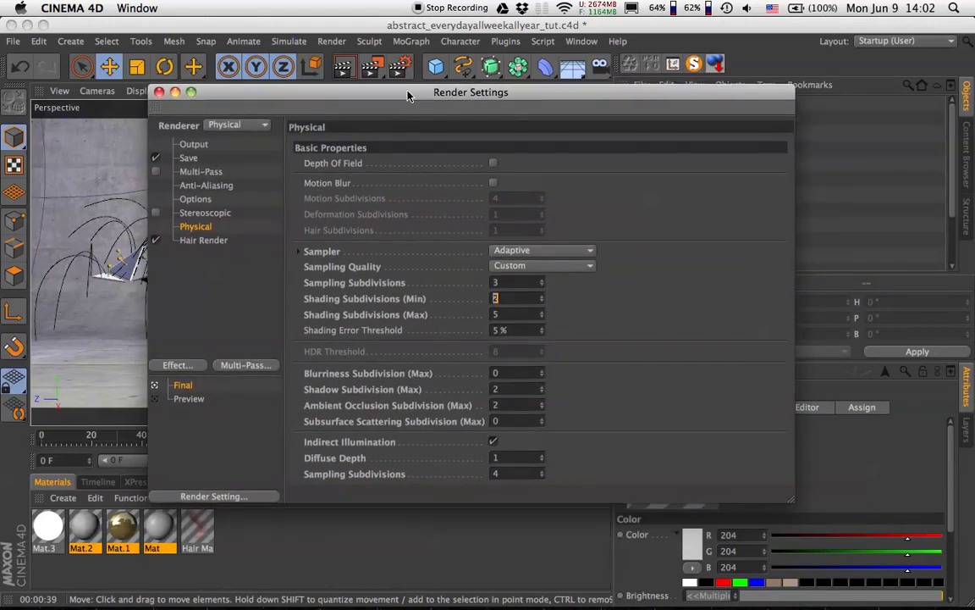
click(160, 92)
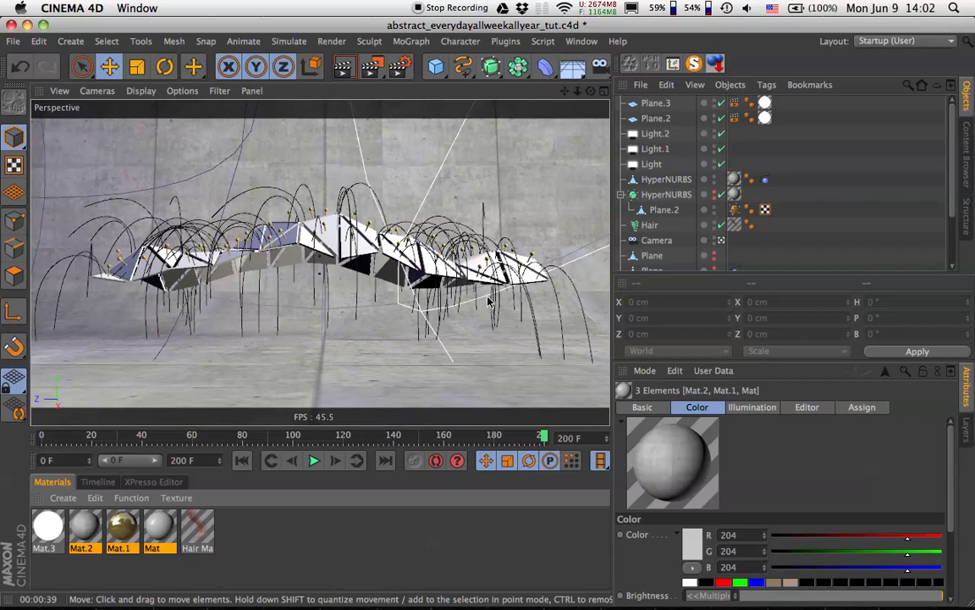